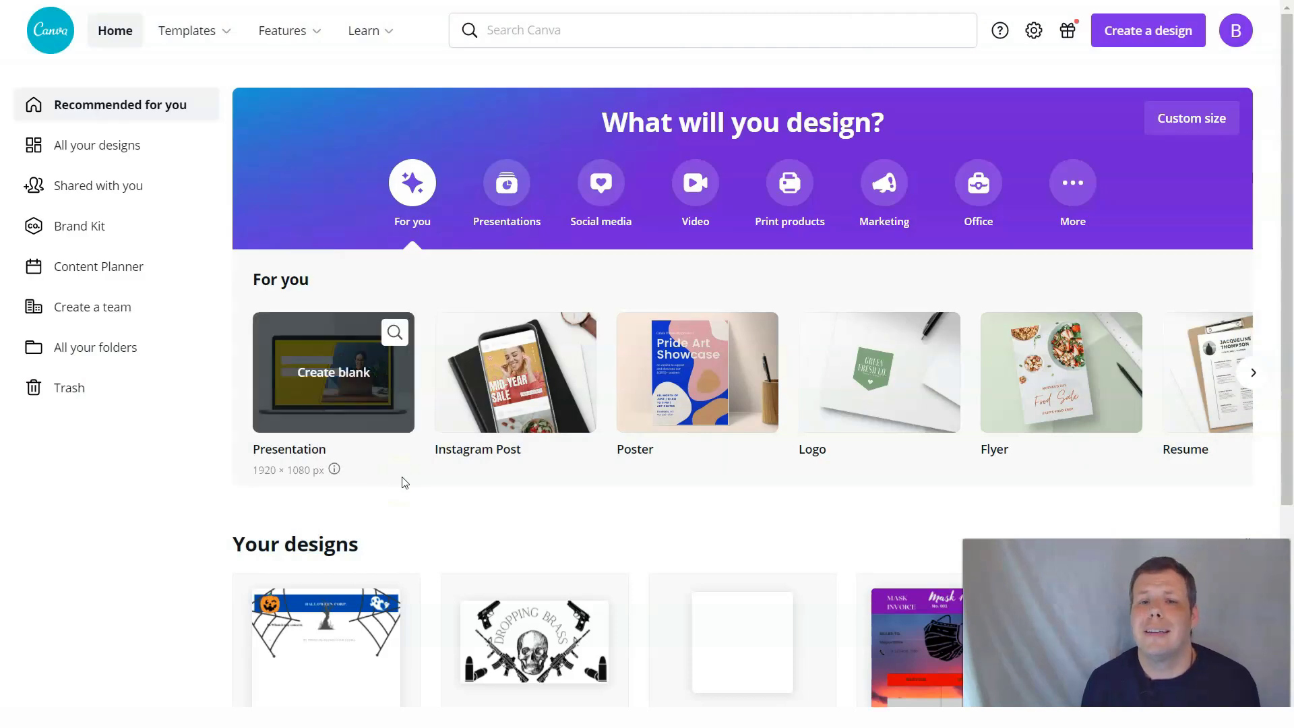
- Show the Poster Templates page from the Templates menu's Posters category
click(406, 474)
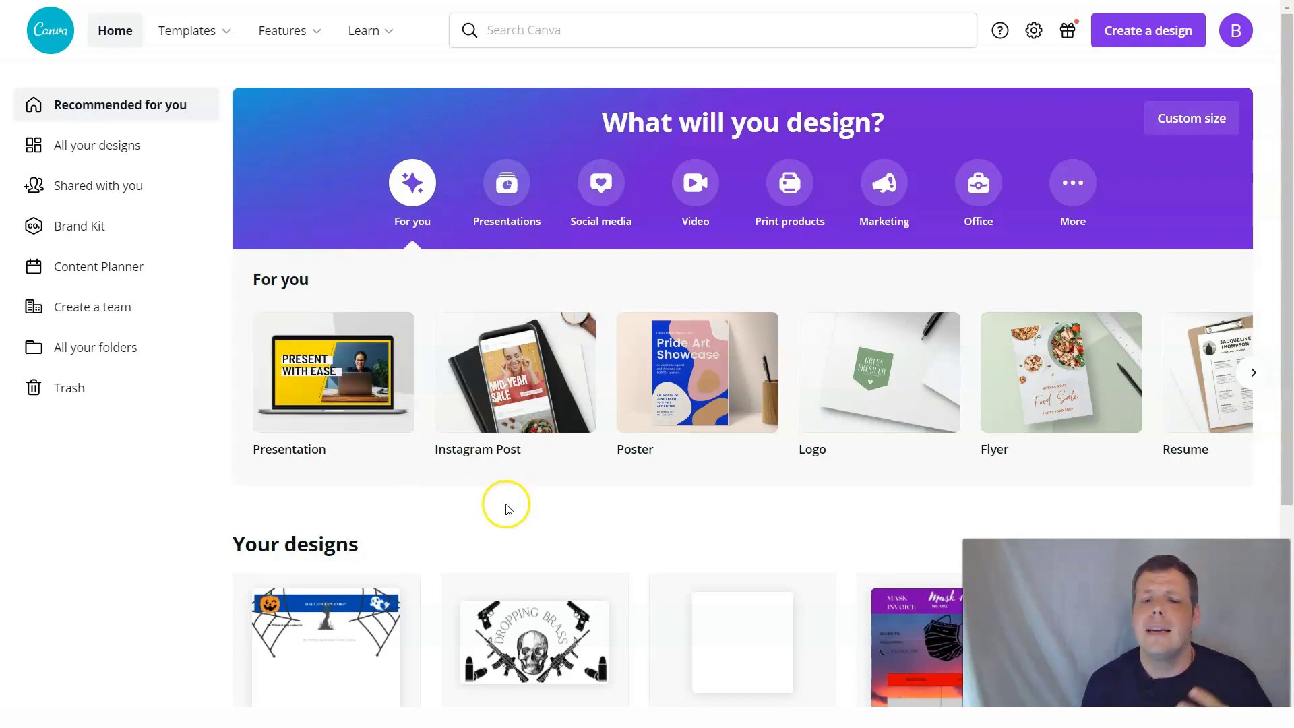
scroll(553, 487, down, 4)
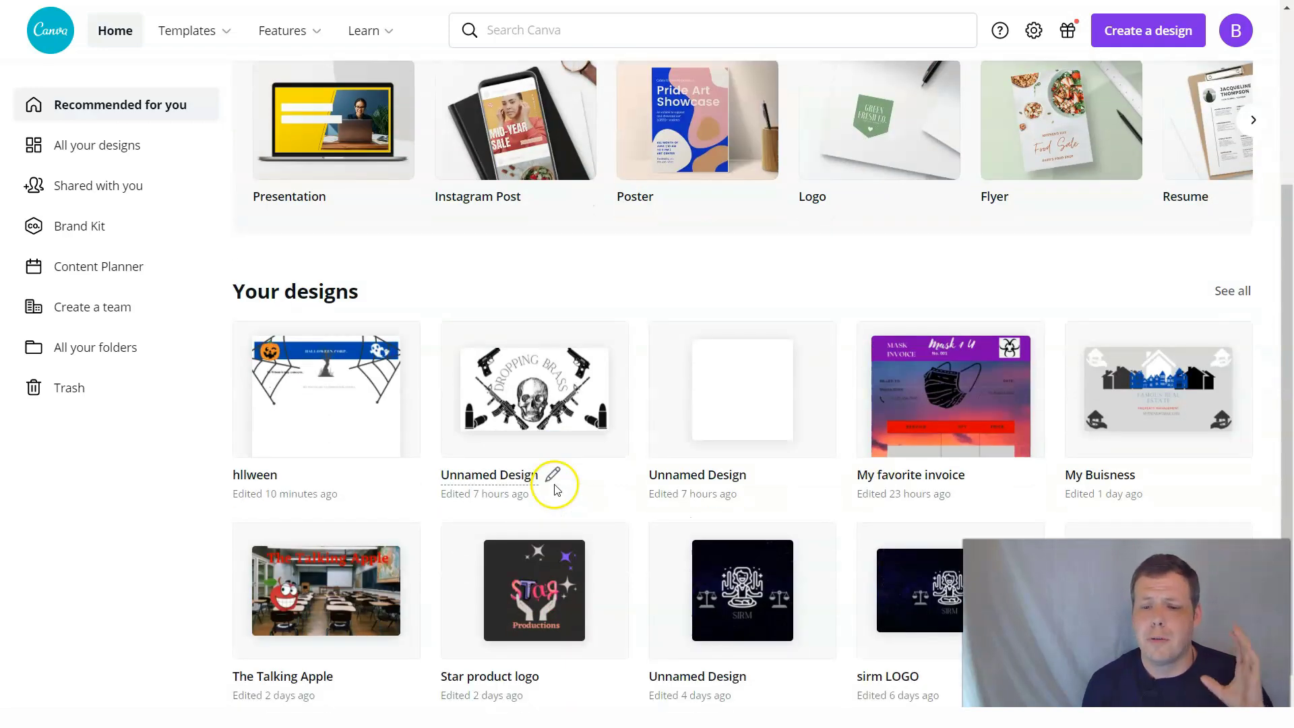
scroll(560, 484, up, 4)
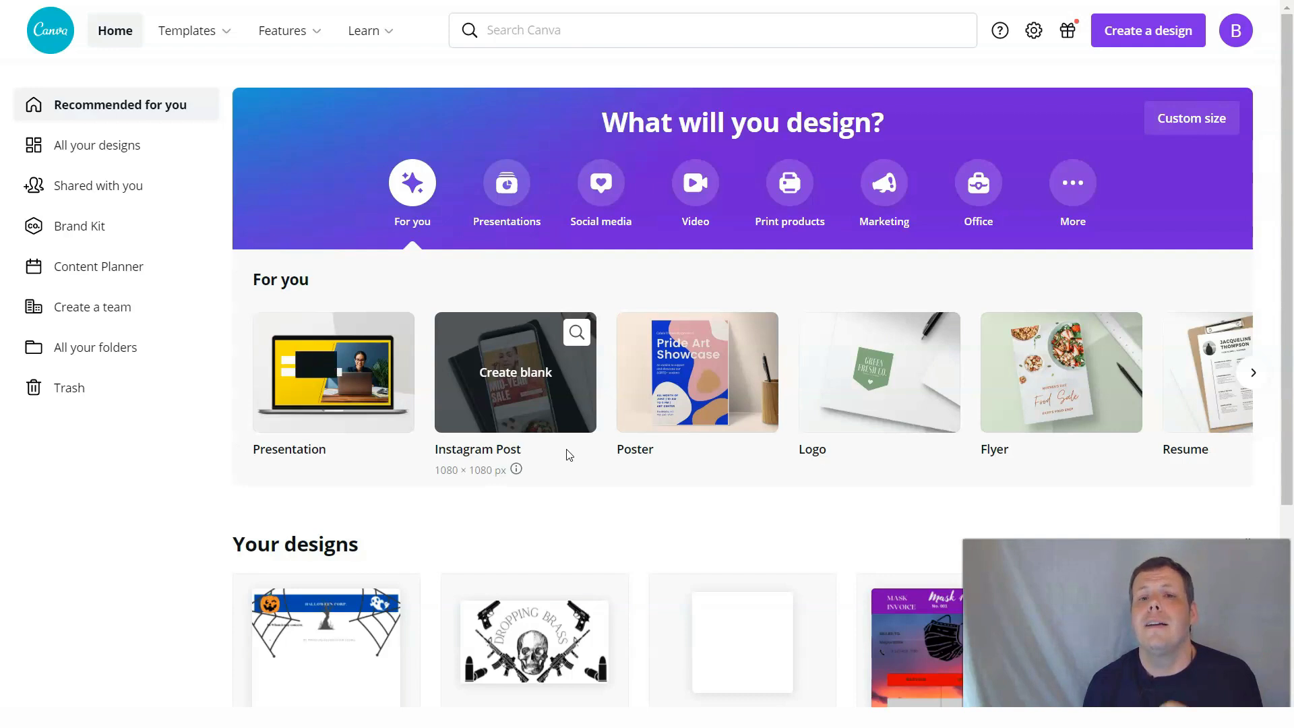
click(551, 450)
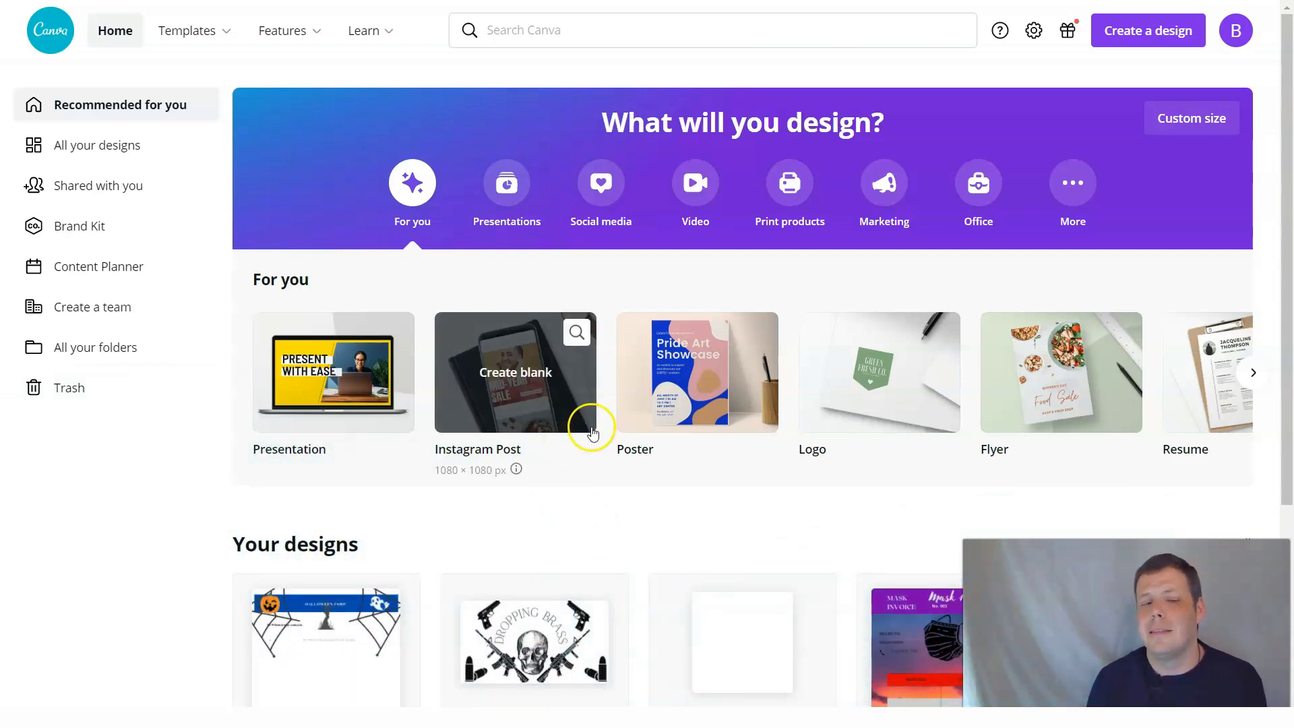
mouse_move(194, 30)
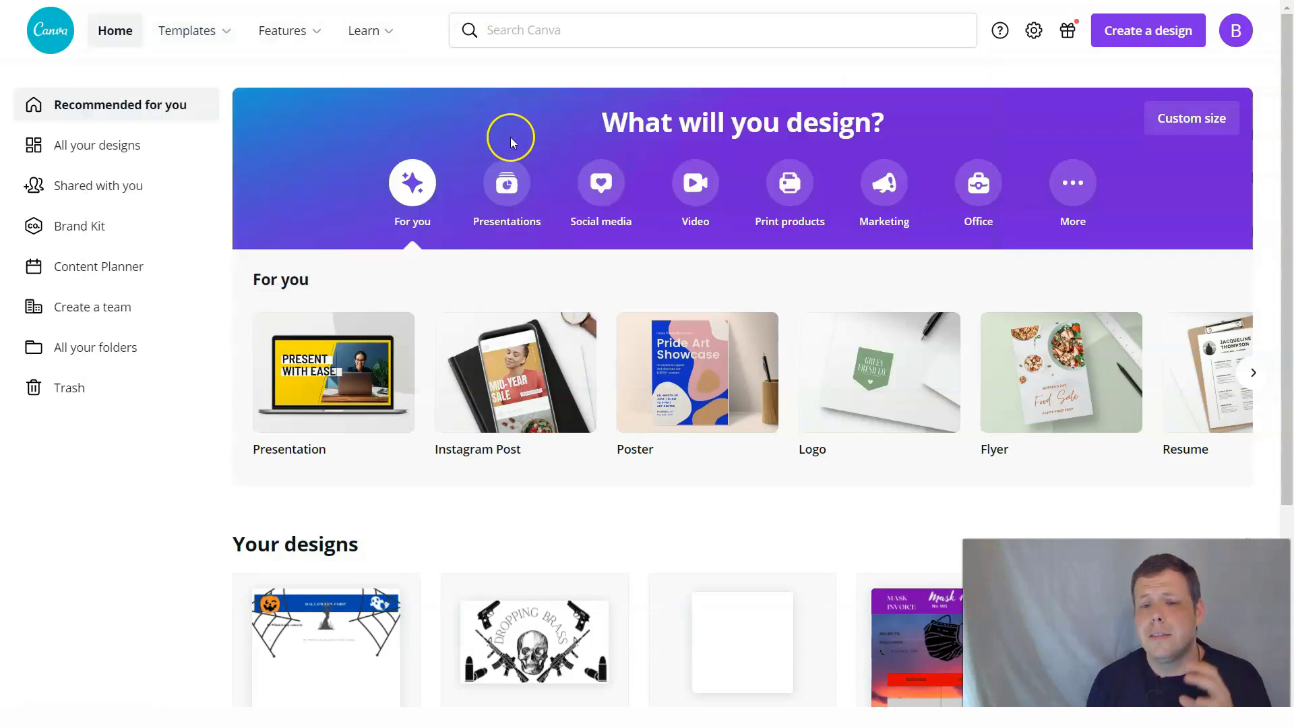
mouse_move(283, 30)
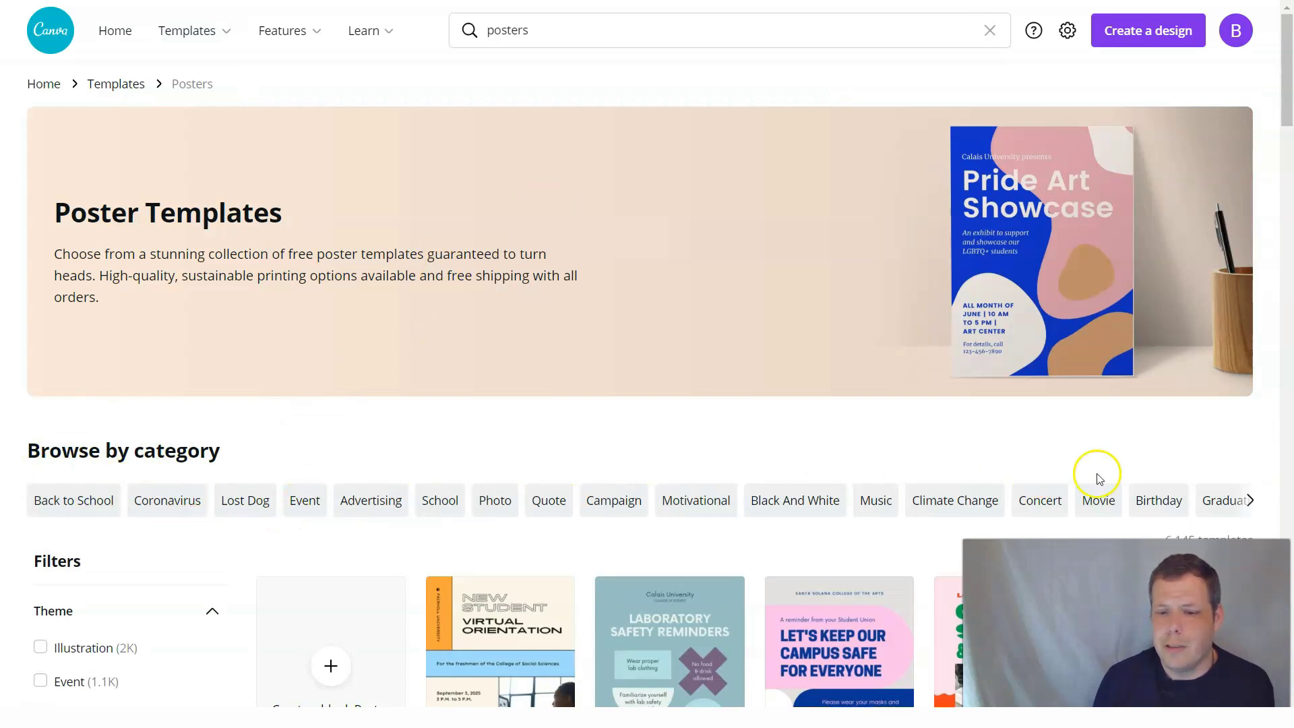
- Scroll the poster templates grid to find the New Student Virtual Orientation template
scroll(87, 492, down, 5)
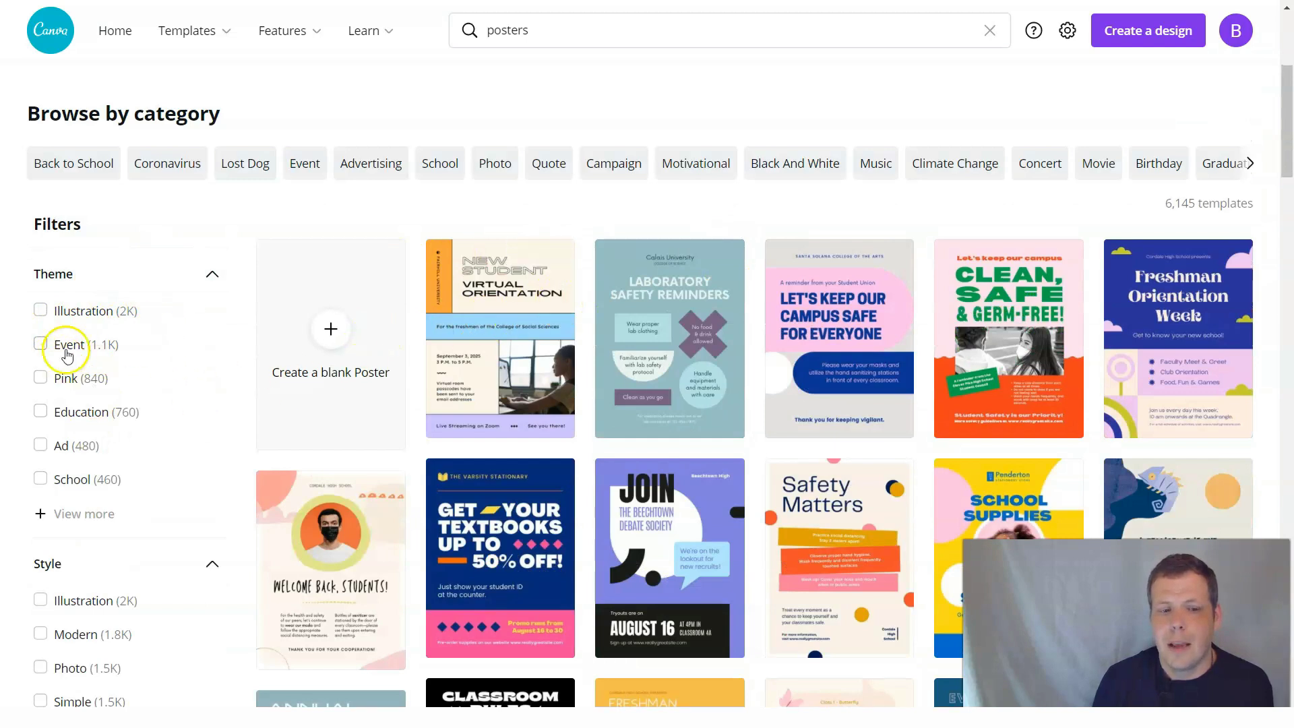
scroll(122, 465, down, 4)
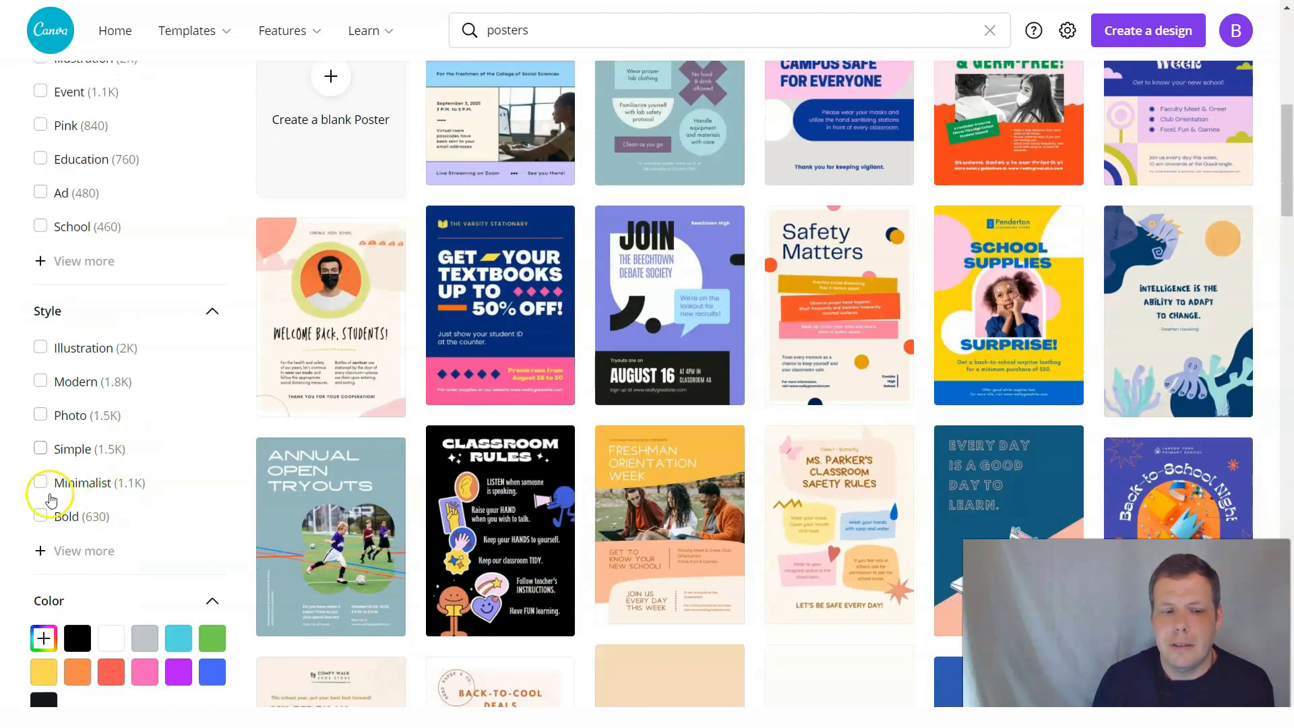
scroll(114, 492, down, 4)
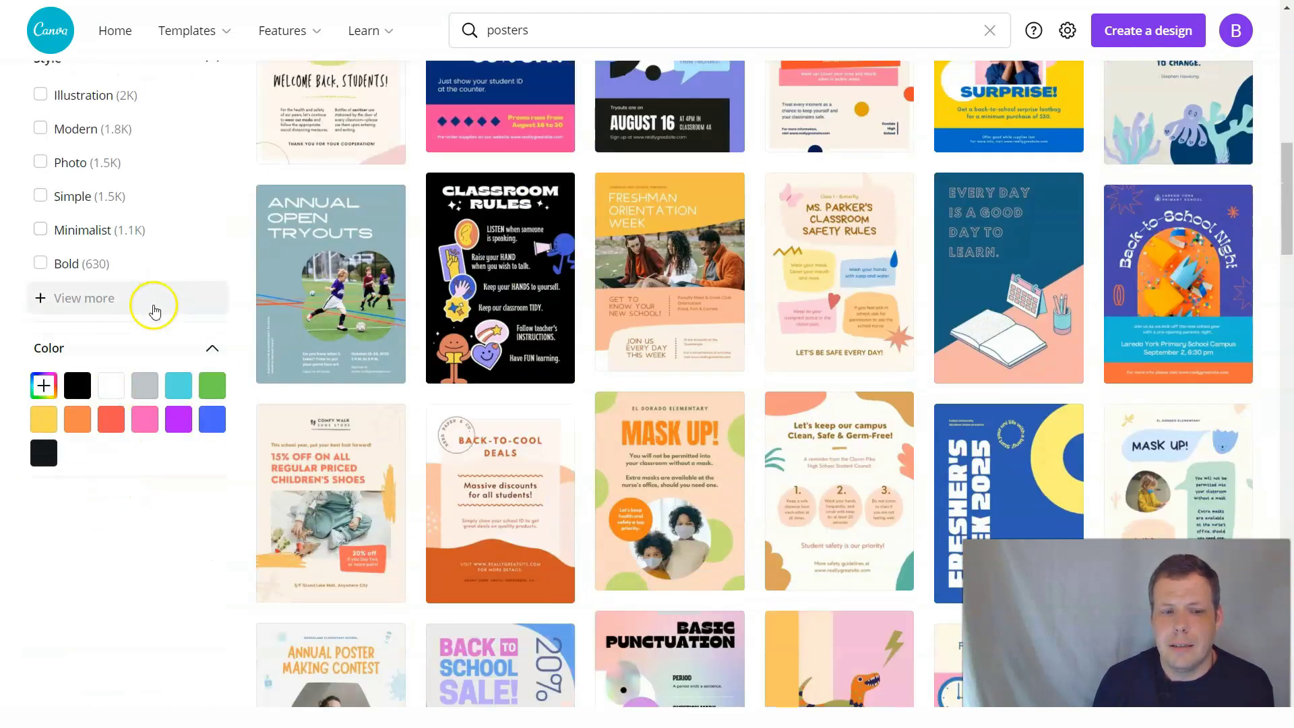
scroll(579, 394, up, 5)
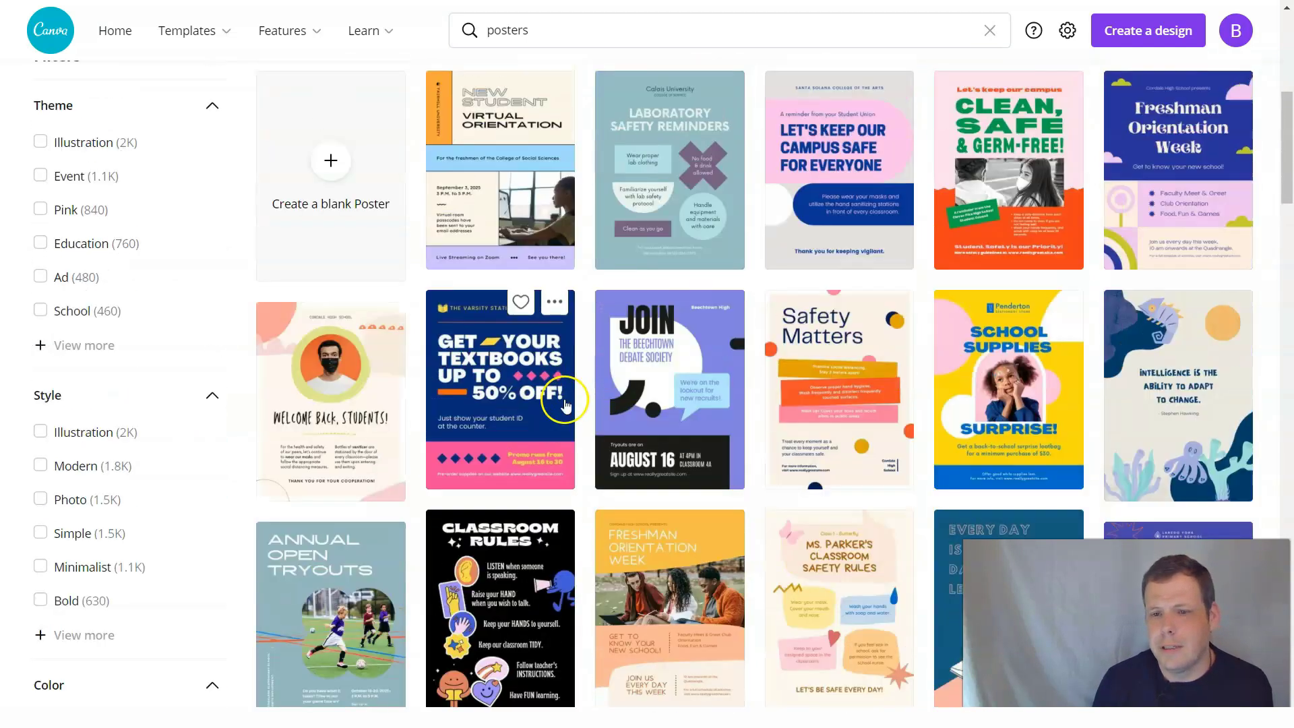
scroll(559, 404, up, 8)
scroll(567, 398, down, 4)
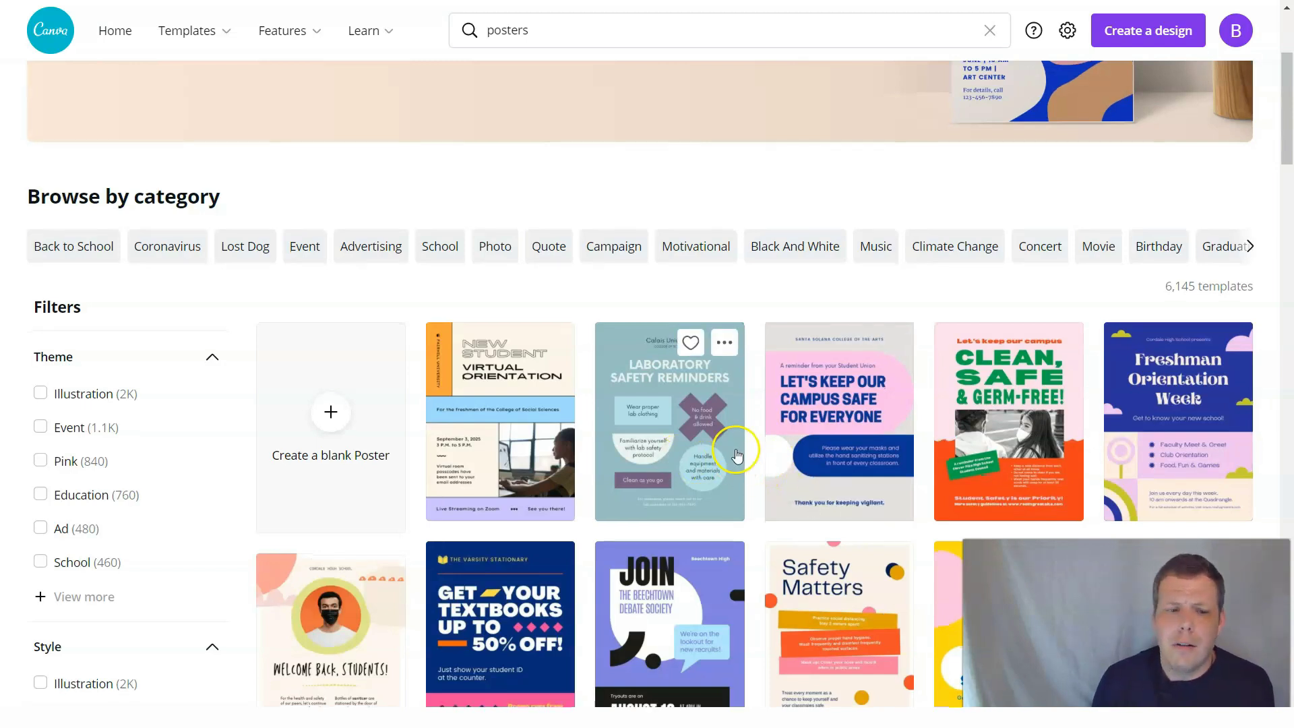
scroll(738, 455, down, 3)
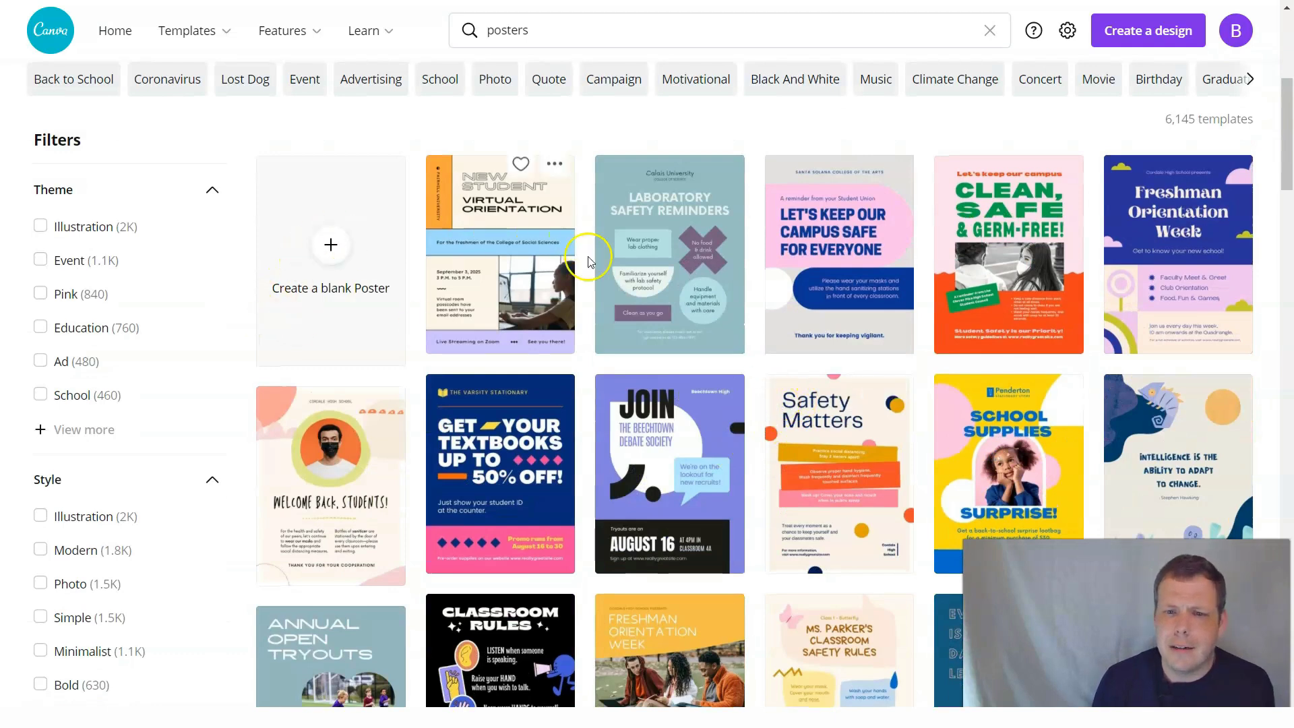
- Like the New Student Virtual Orientation template from its preview, then close the preview
click(519, 244)
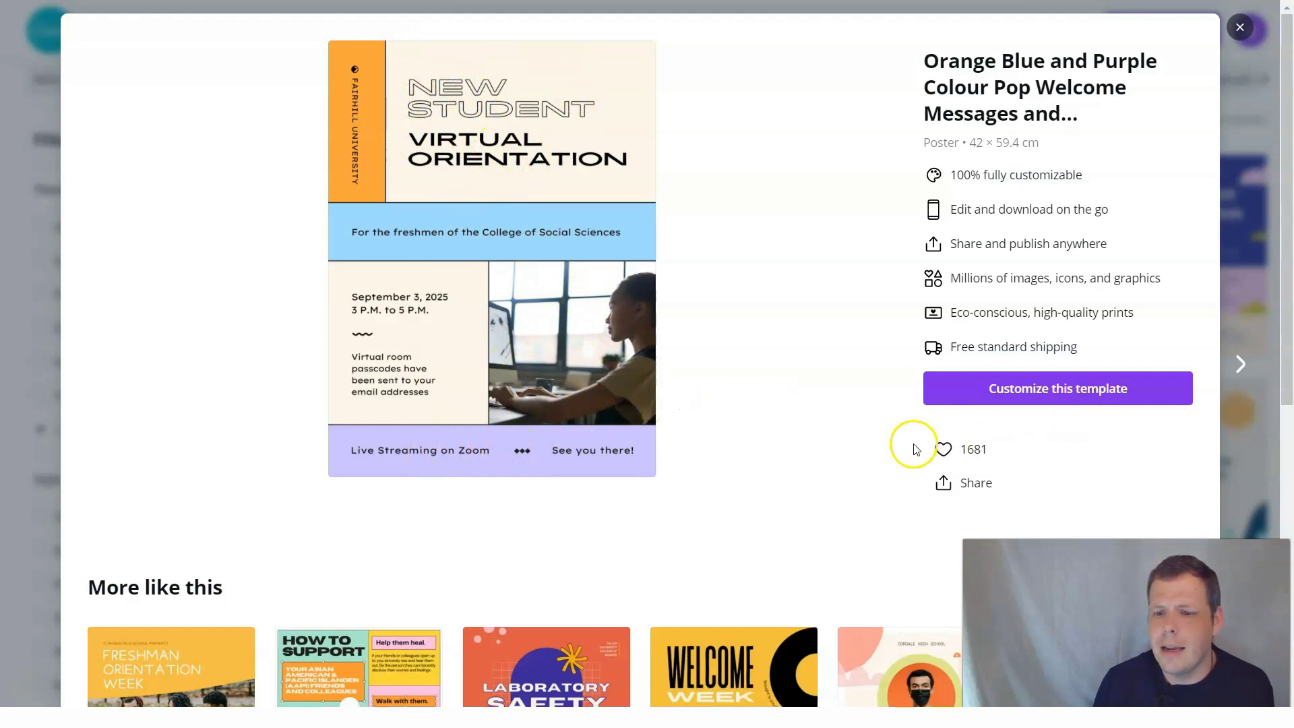
click(944, 449)
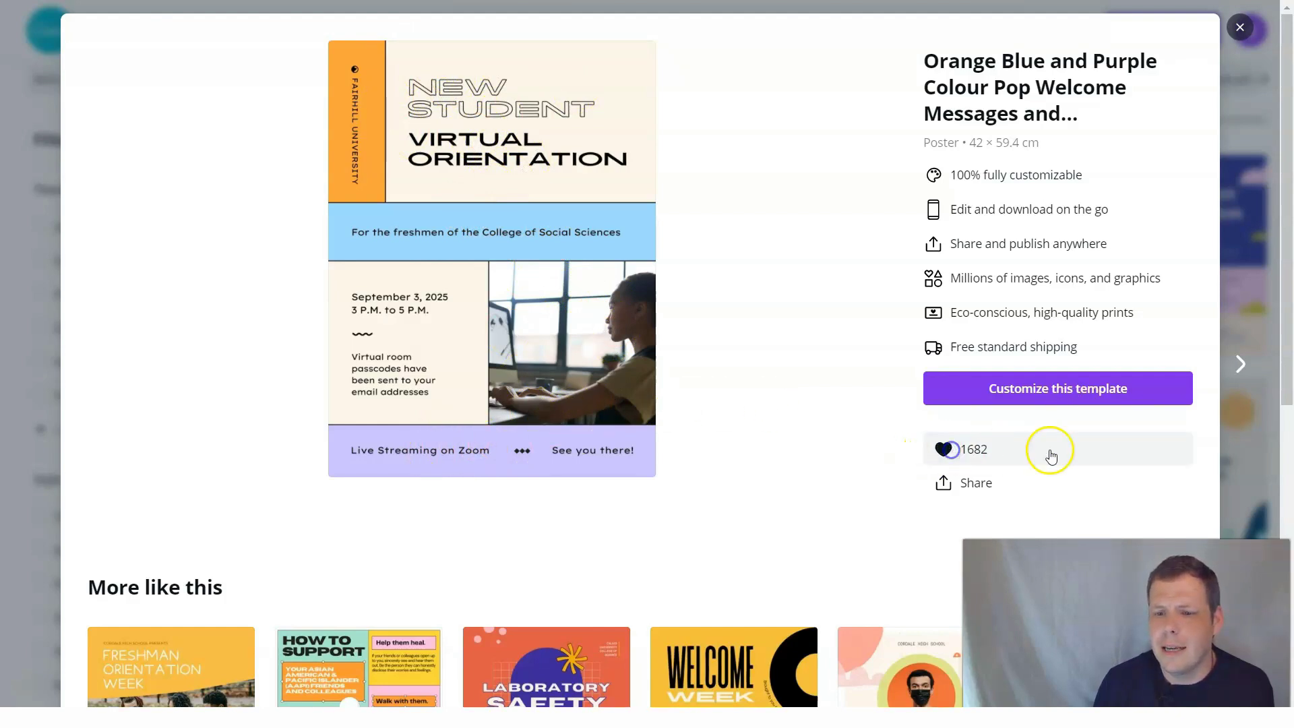
click(944, 448)
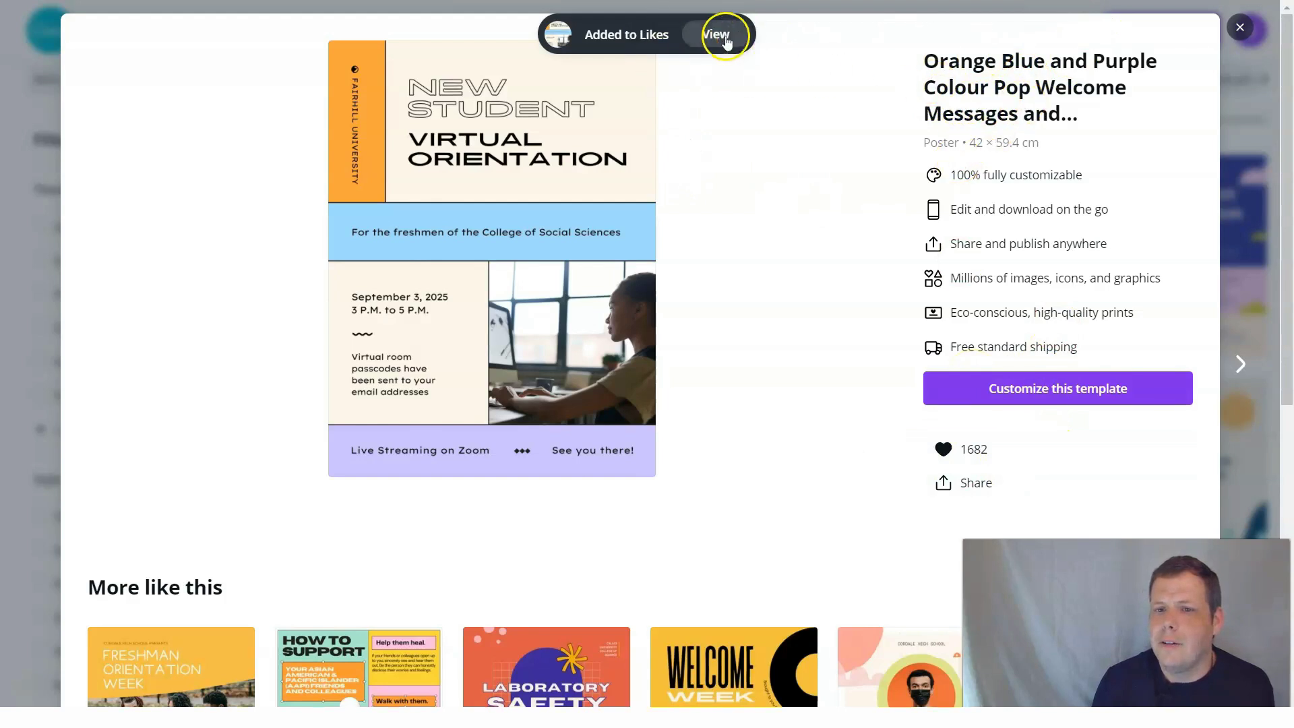
click(1240, 34)
- Scroll far down the 'posters' results until the 'Use Your Mask' poster tile shows
scroll(920, 209, down, 4)
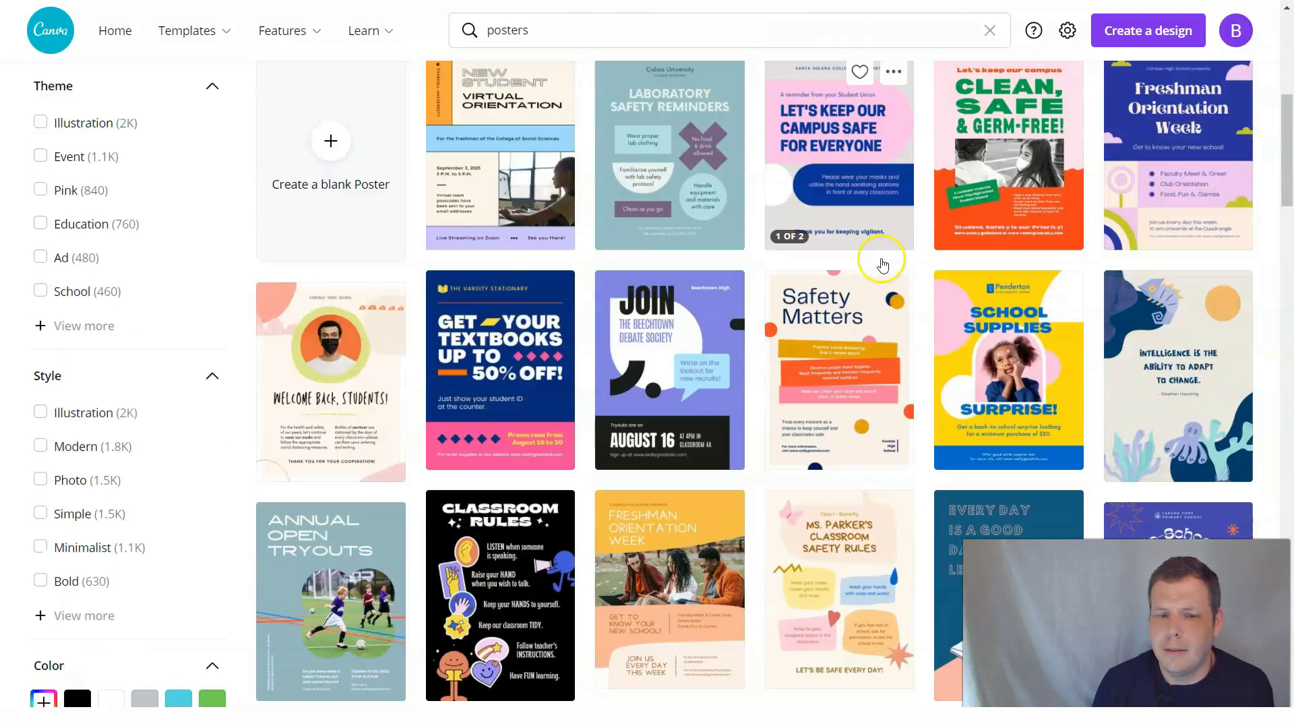
scroll(696, 312, down, 2)
scroll(697, 312, down, 2)
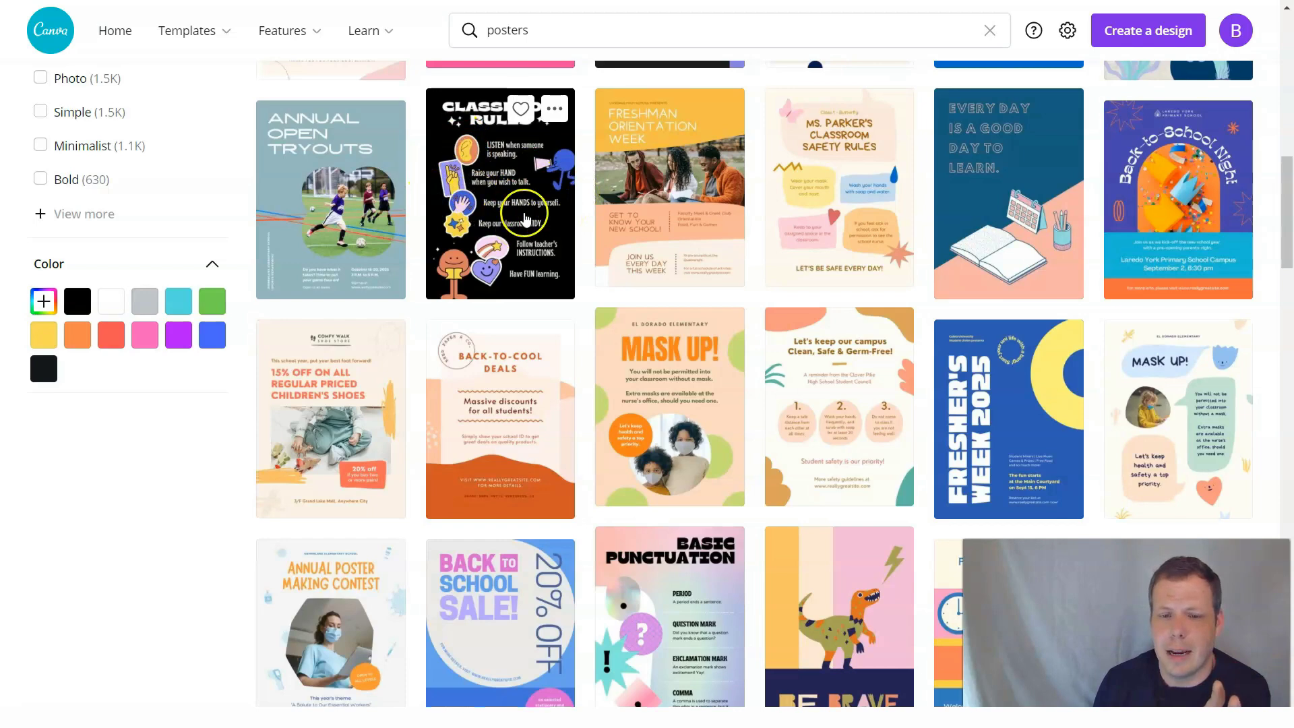
scroll(782, 192, down, 2)
scroll(792, 196, down, 12)
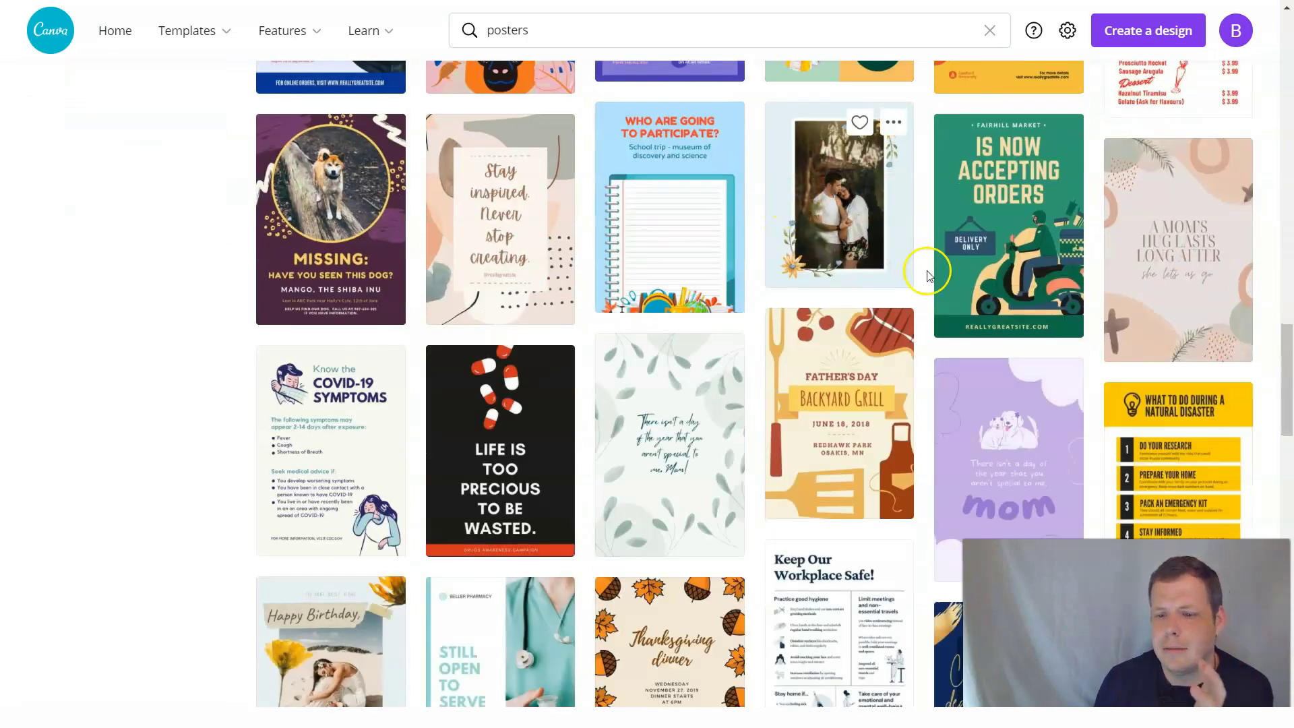
scroll(605, 216, down, 4)
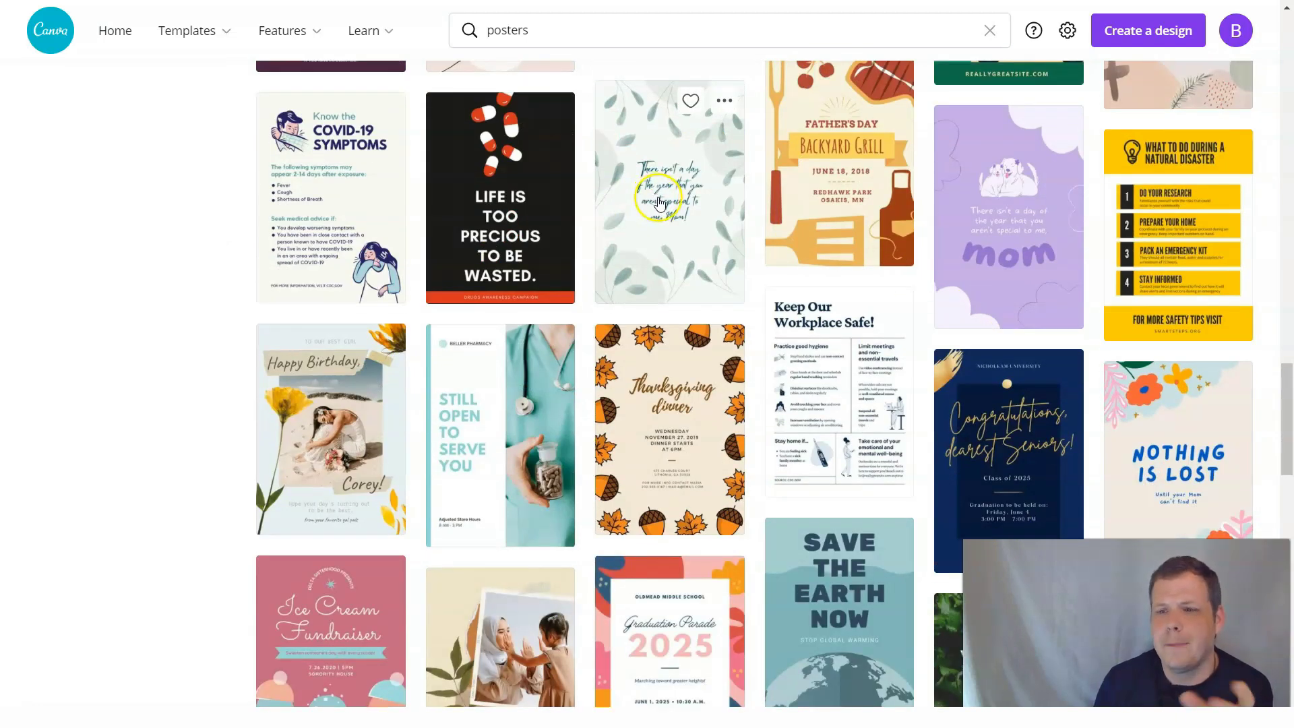
scroll(776, 203, down, 8)
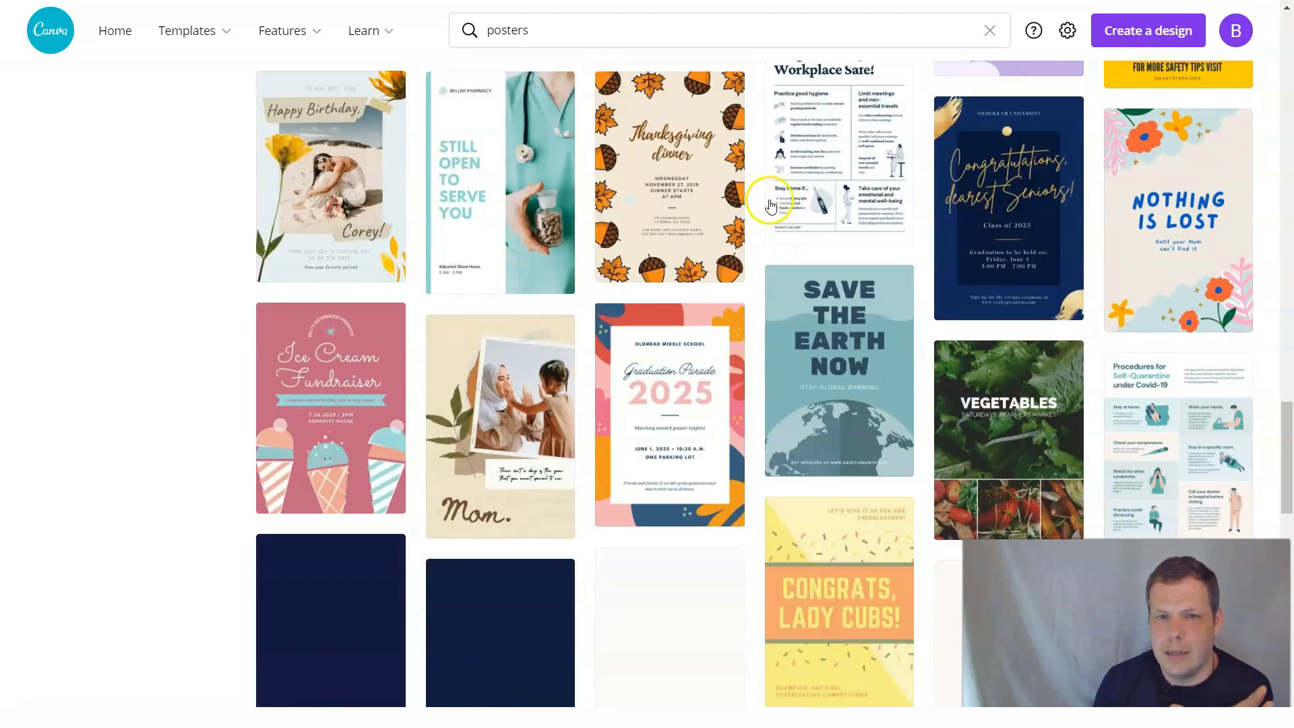
scroll(776, 209, down, 8)
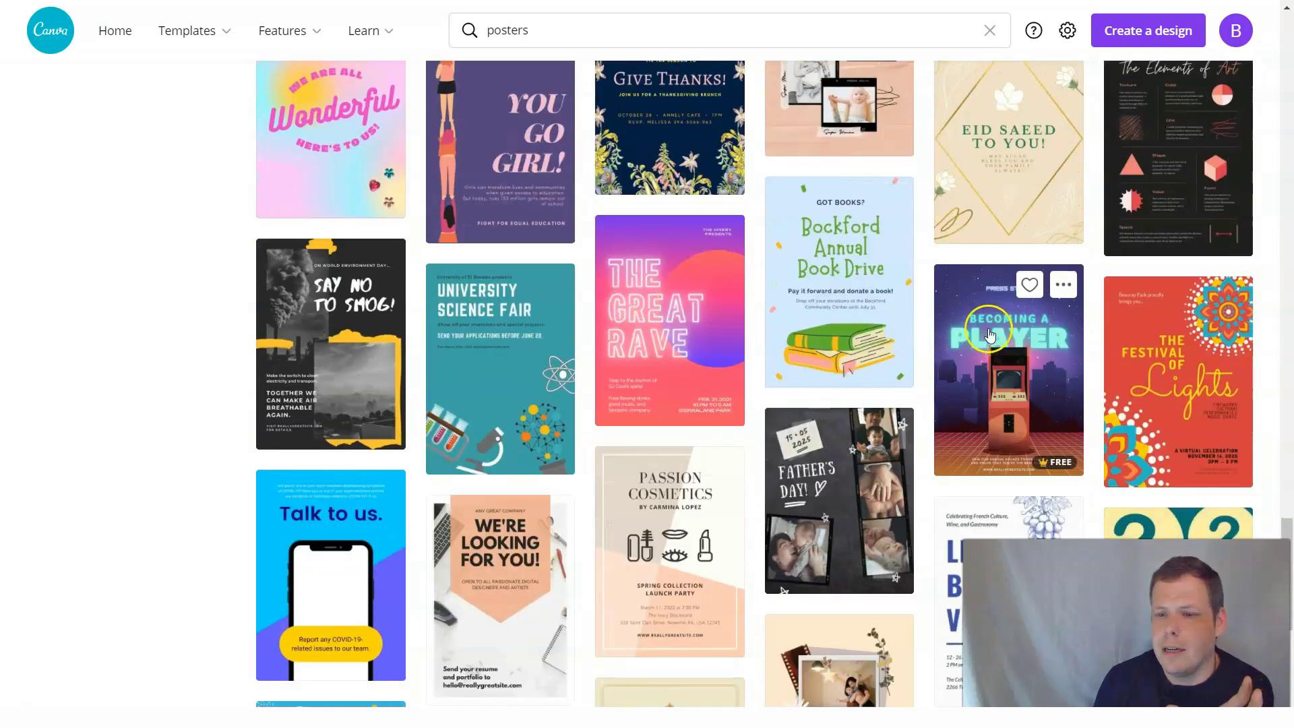
scroll(991, 303, down, 3)
scroll(734, 365, up, 3)
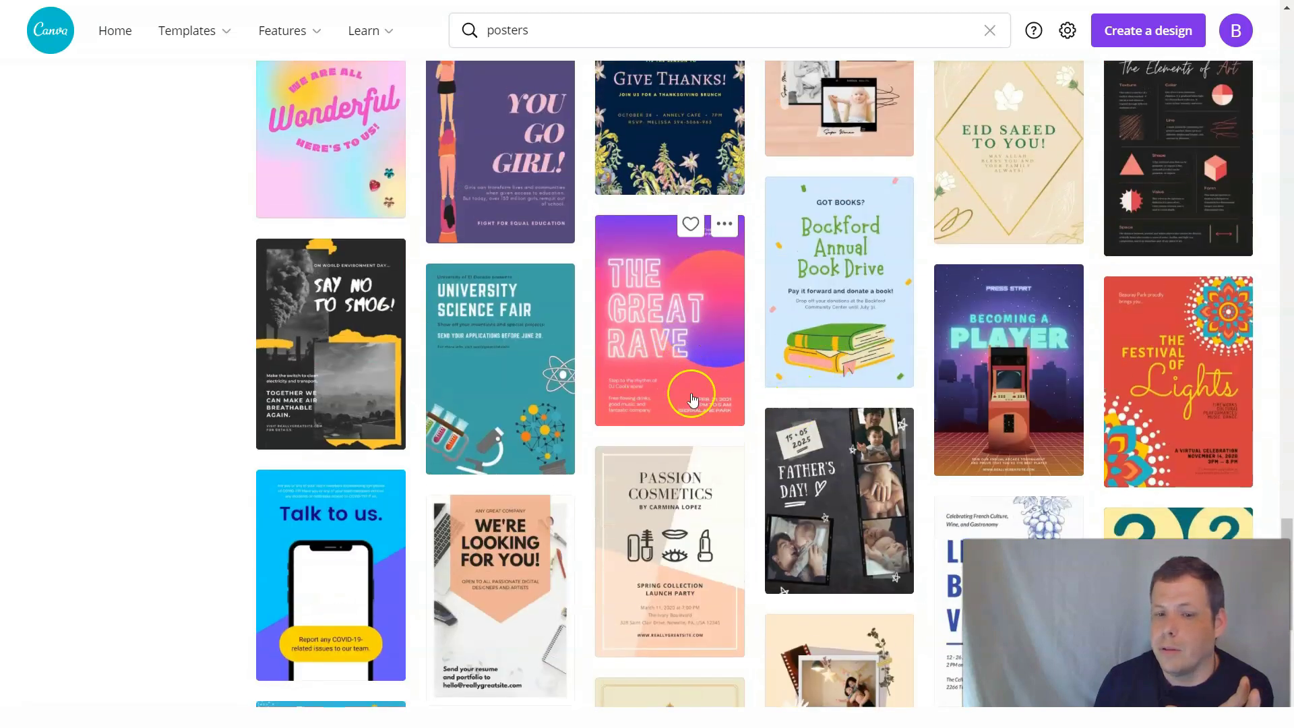
scroll(692, 395, down, 4)
scroll(803, 396, down, 2)
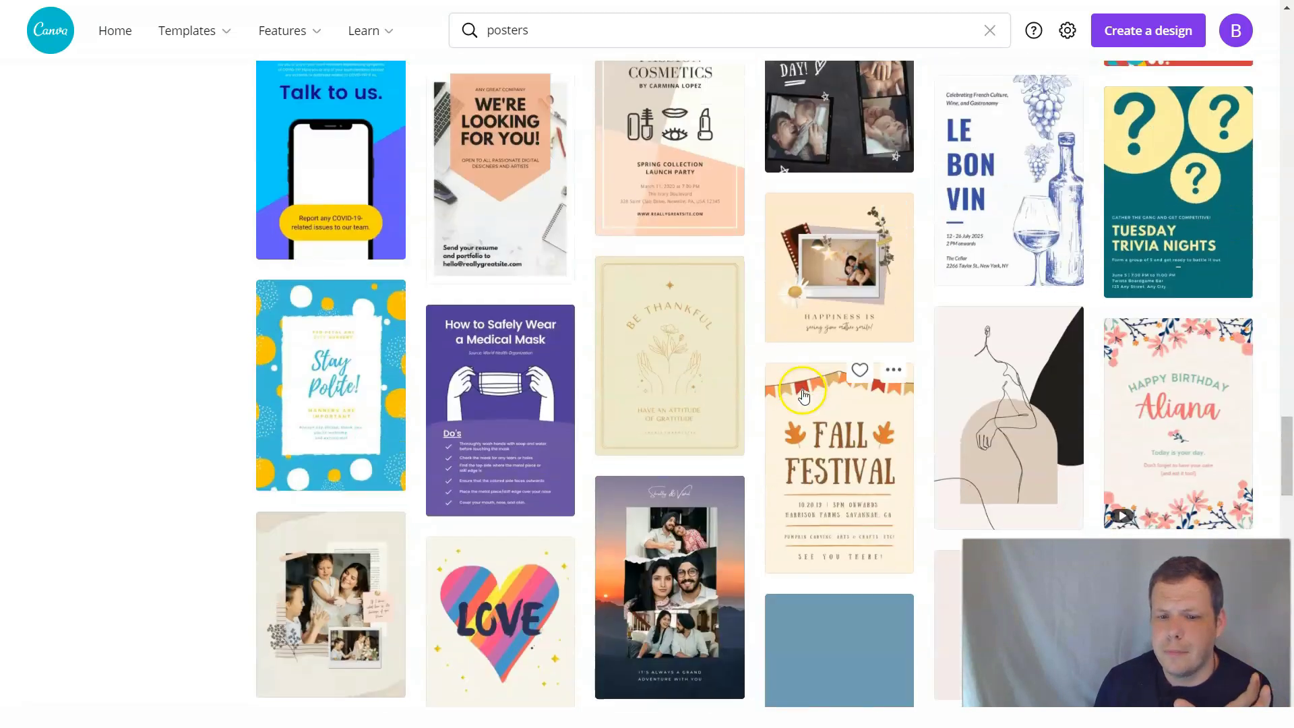
scroll(803, 396, down, 8)
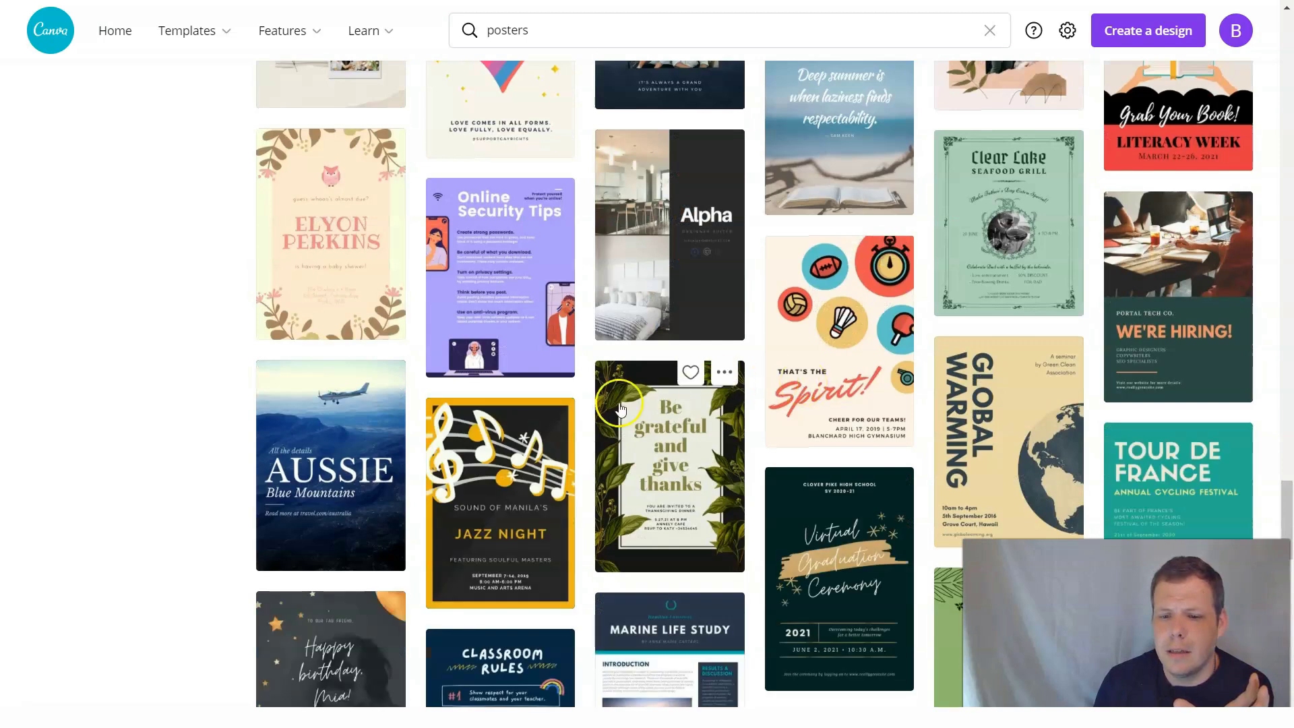
scroll(1077, 454, down, 3)
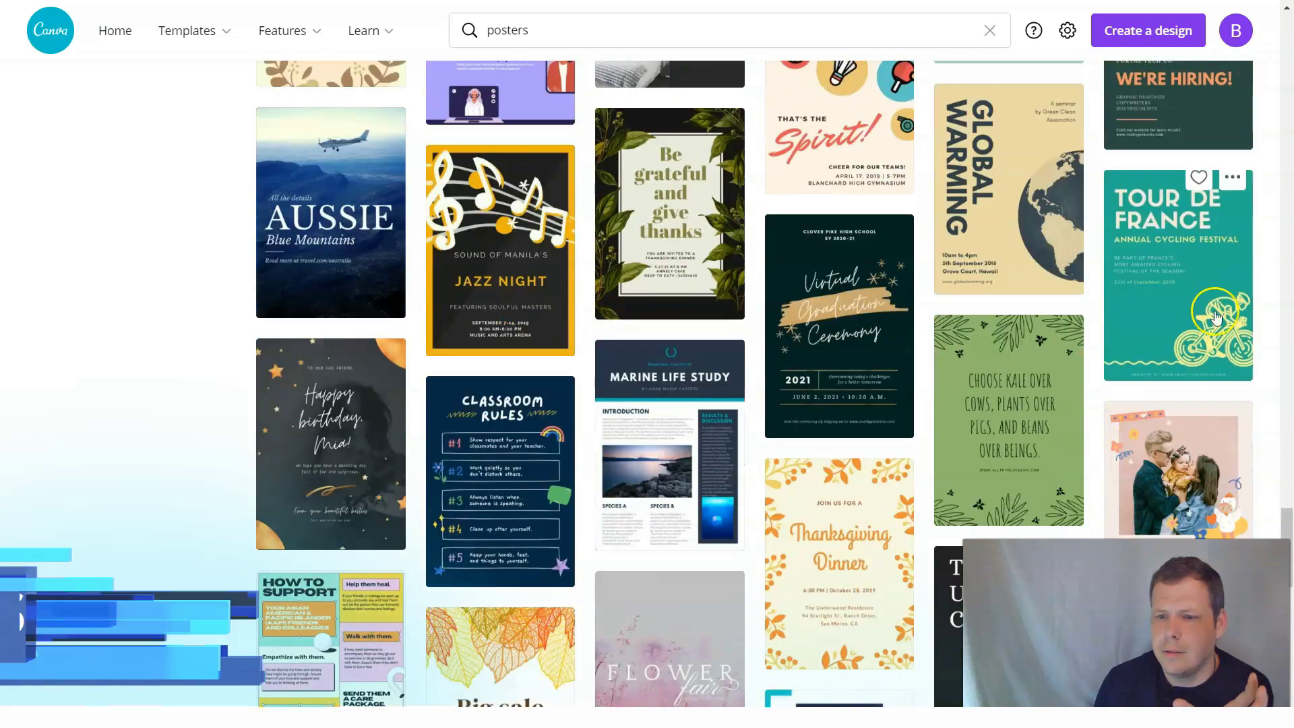
scroll(909, 396, down, 5)
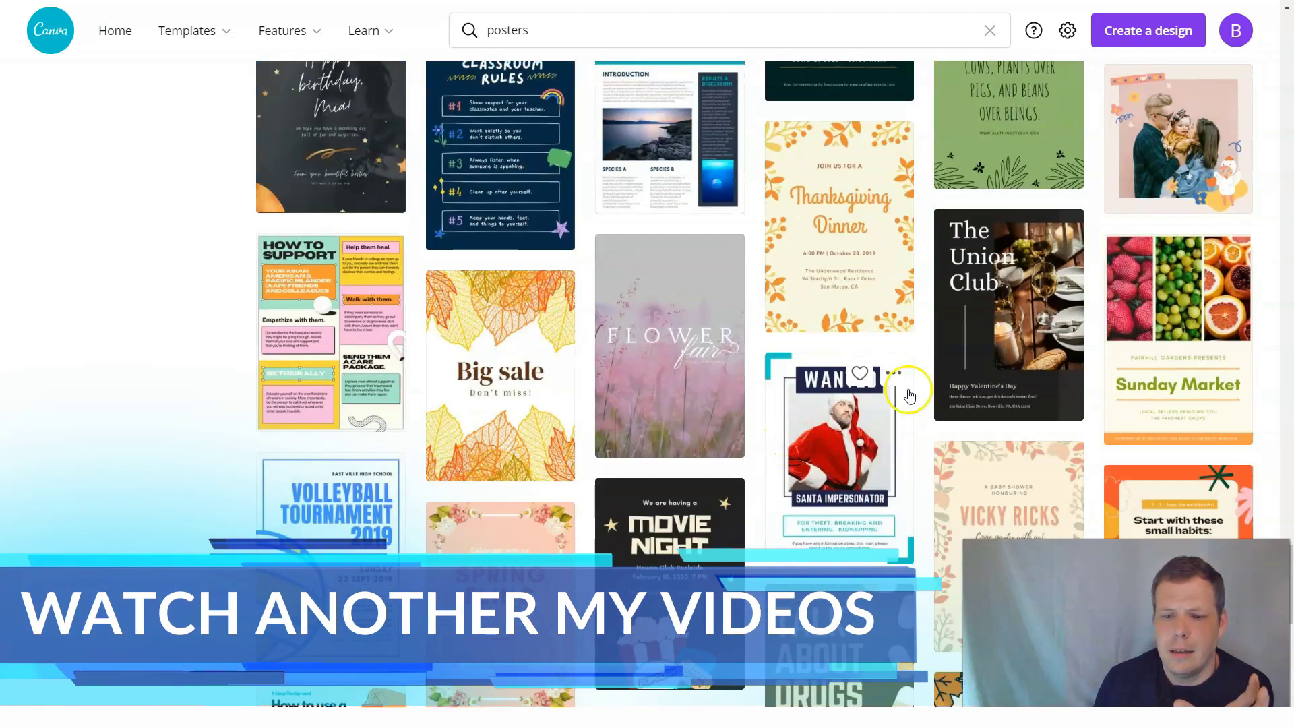
scroll(909, 395, down, 6)
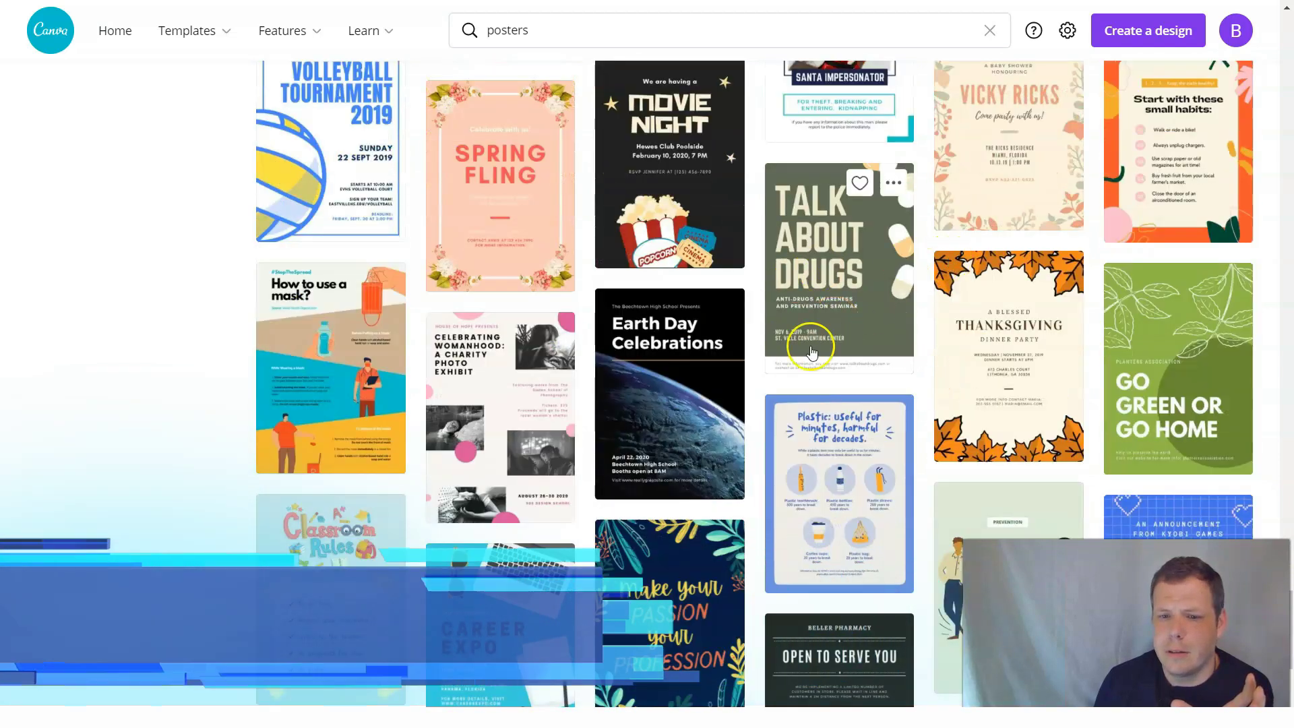
scroll(812, 352, down, 6)
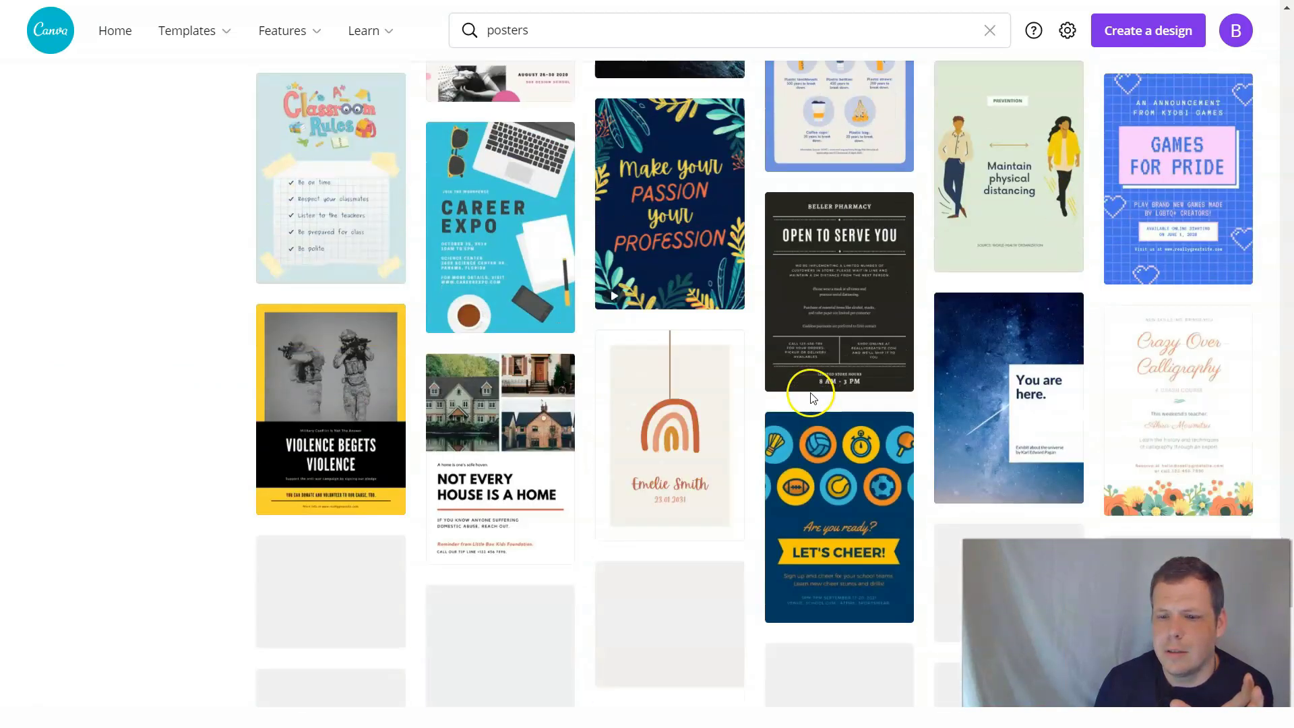
scroll(674, 438, down, 5)
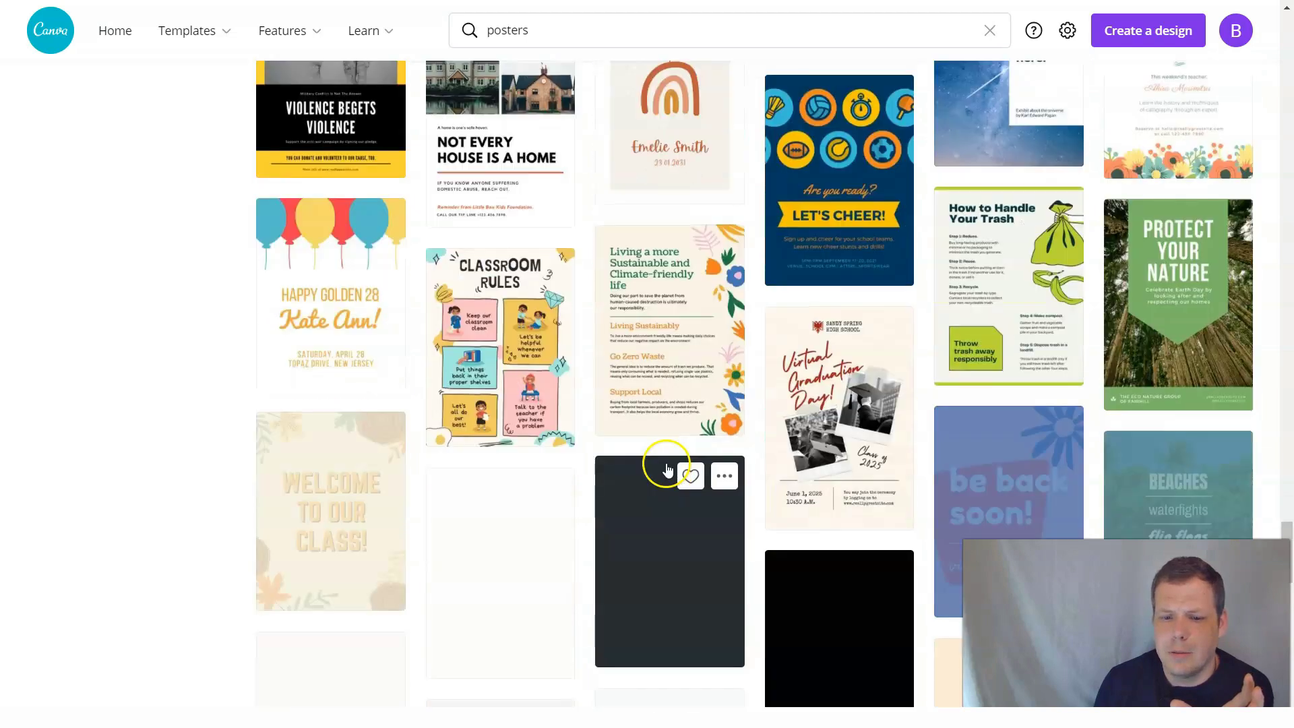
scroll(737, 463, down, 6)
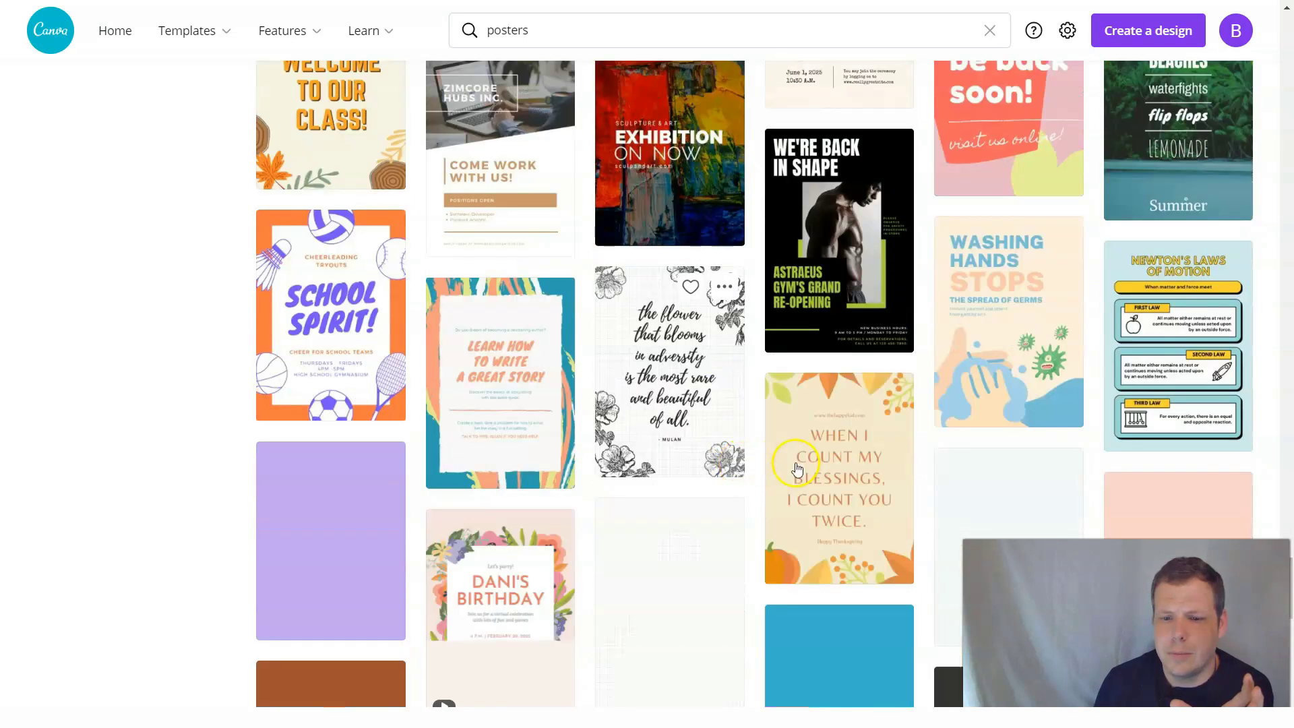
scroll(797, 467, down, 5)
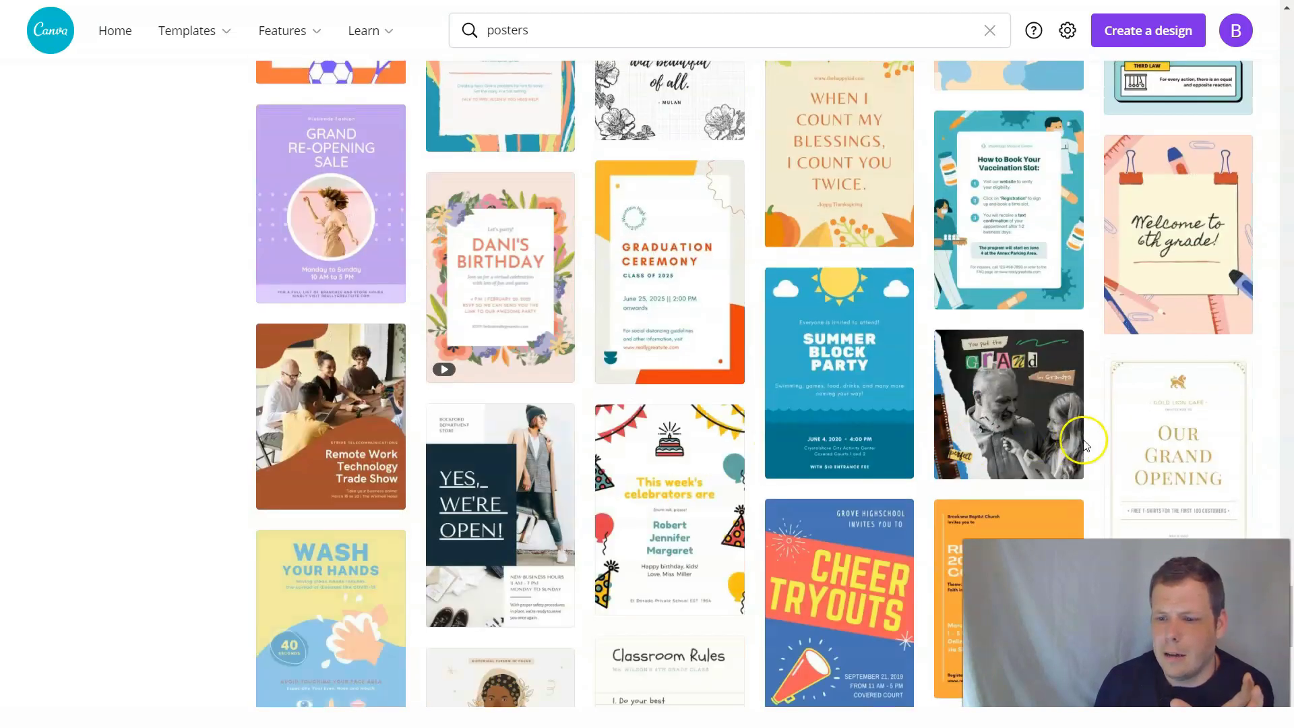
scroll(943, 458, down, 5)
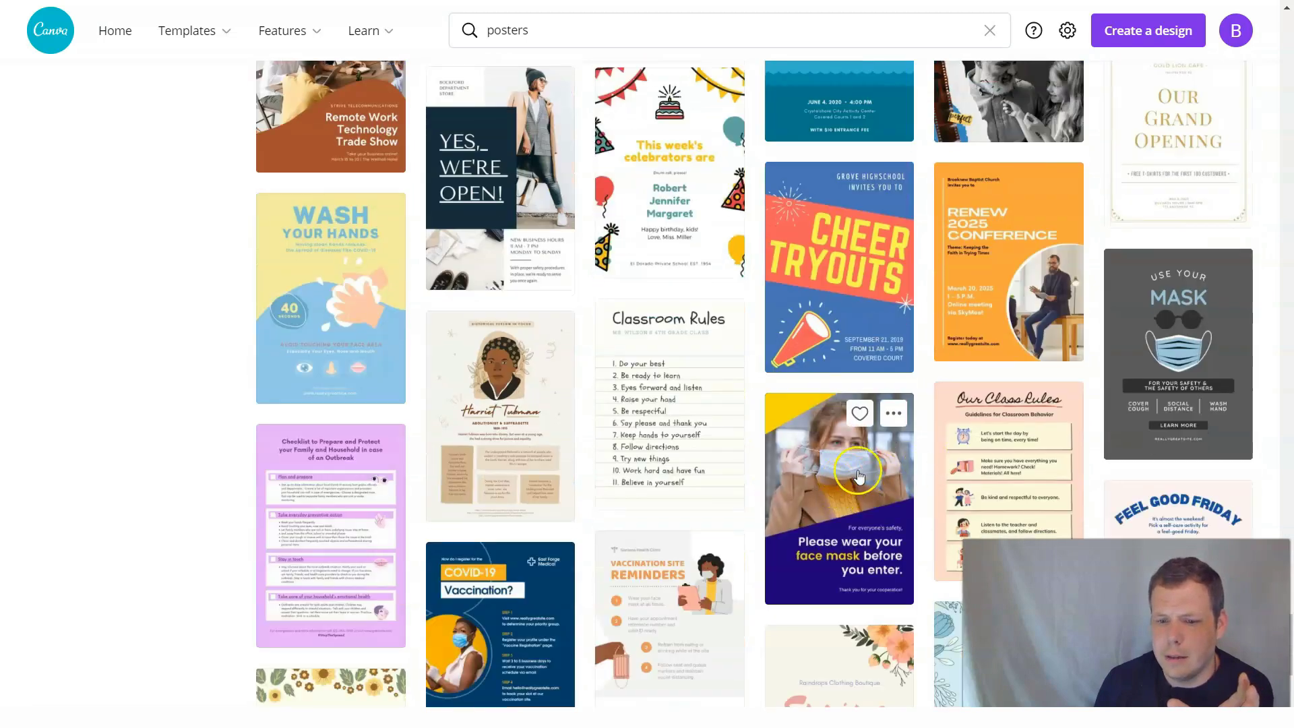
- Preview the Use Your Mask poster template and customize it in the editor
click(1165, 368)
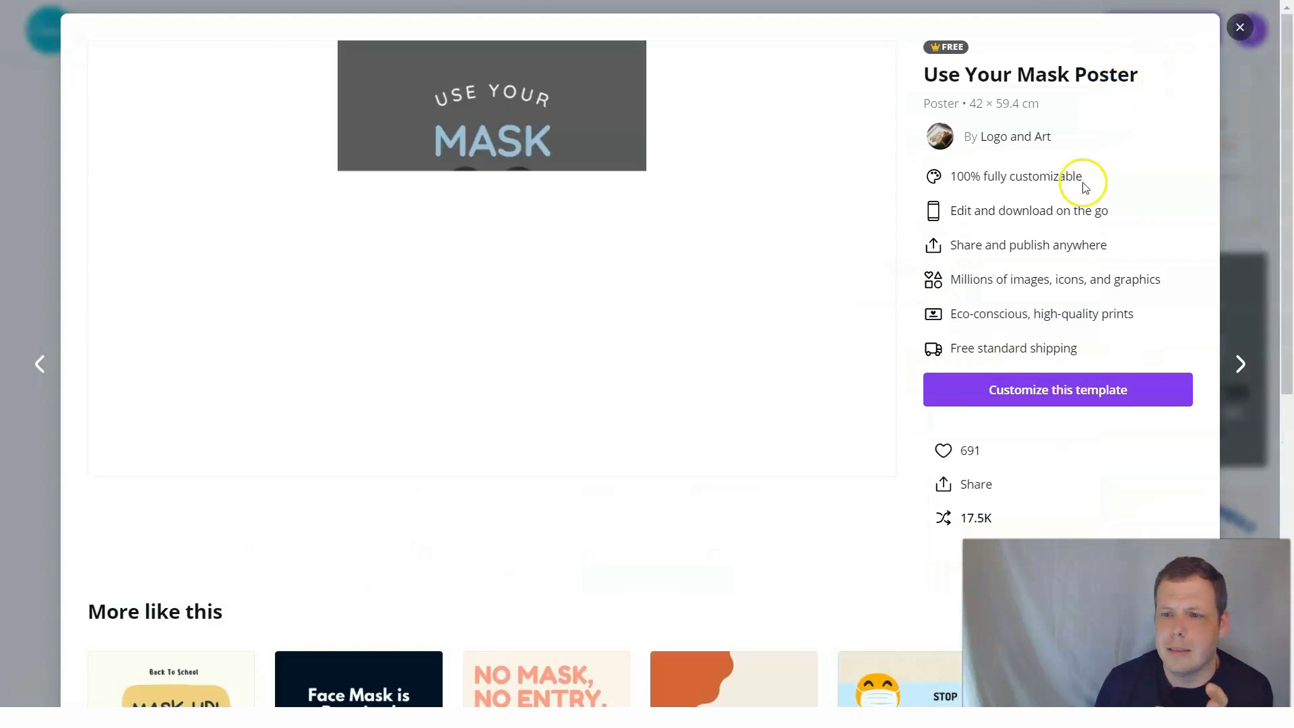
click(1043, 394)
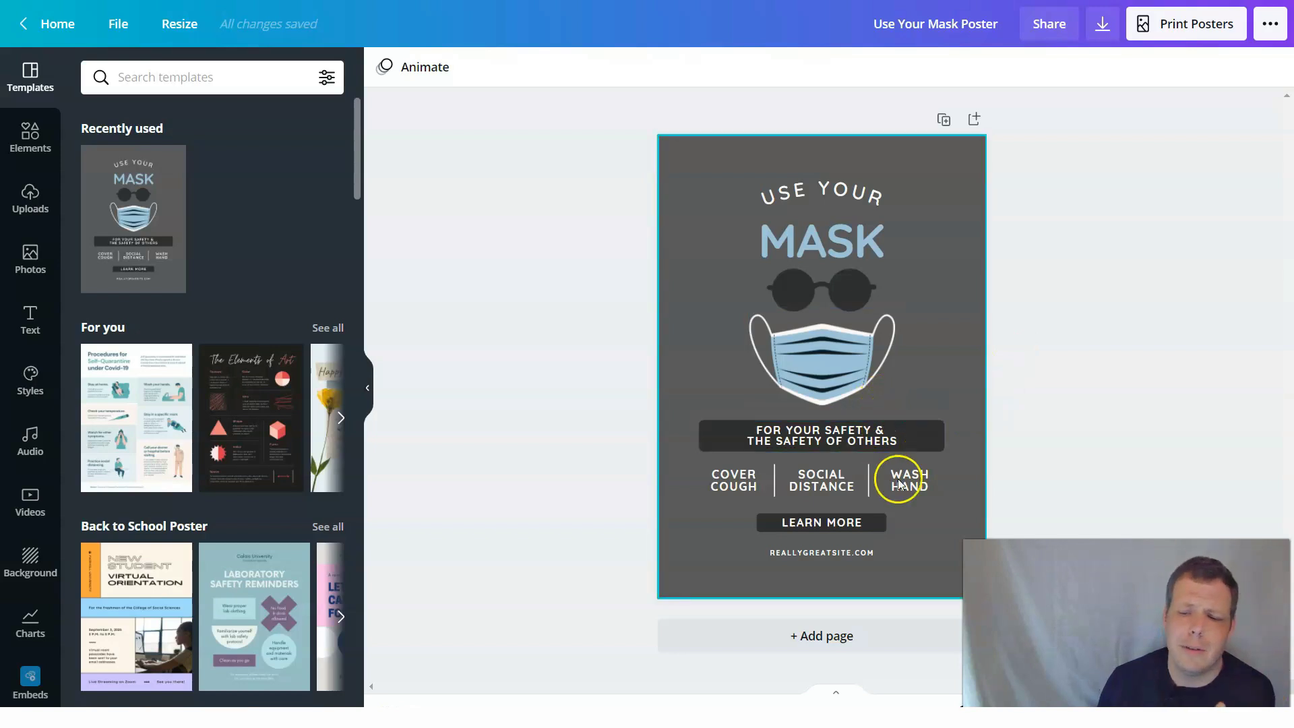
scroll(822, 366, up, 5)
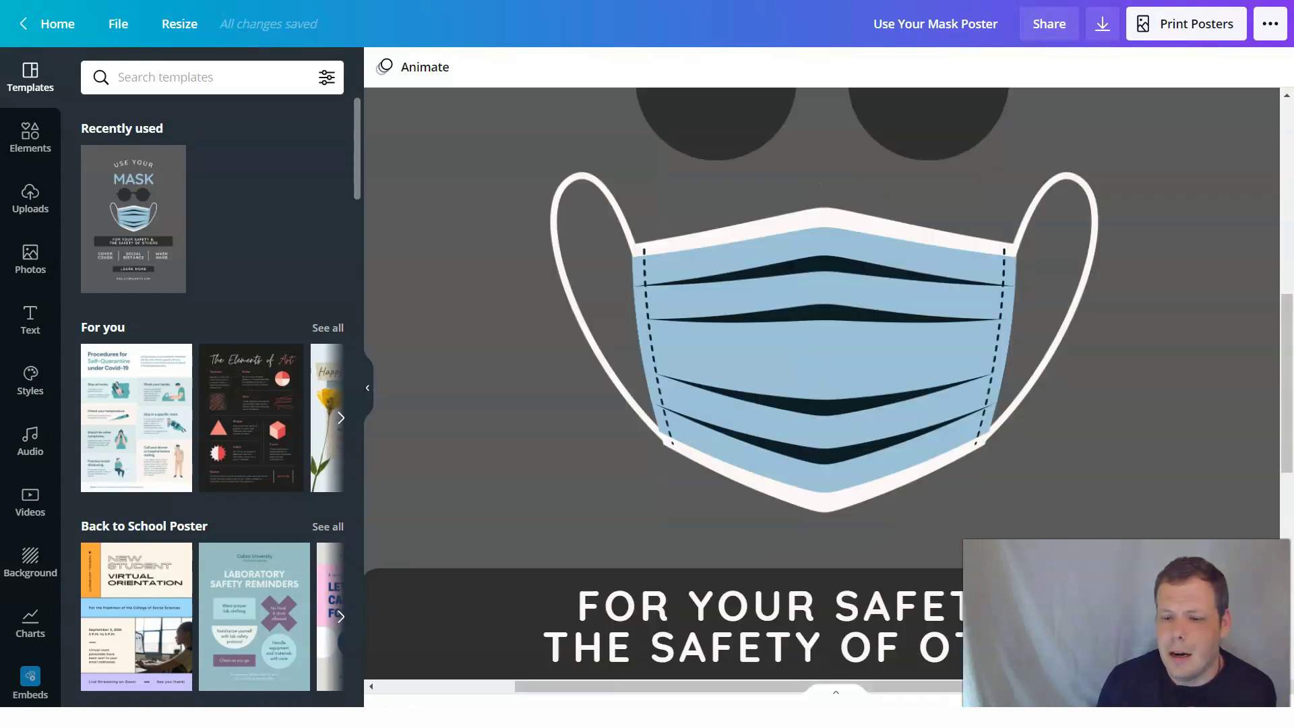
scroll(823, 364, down, 3)
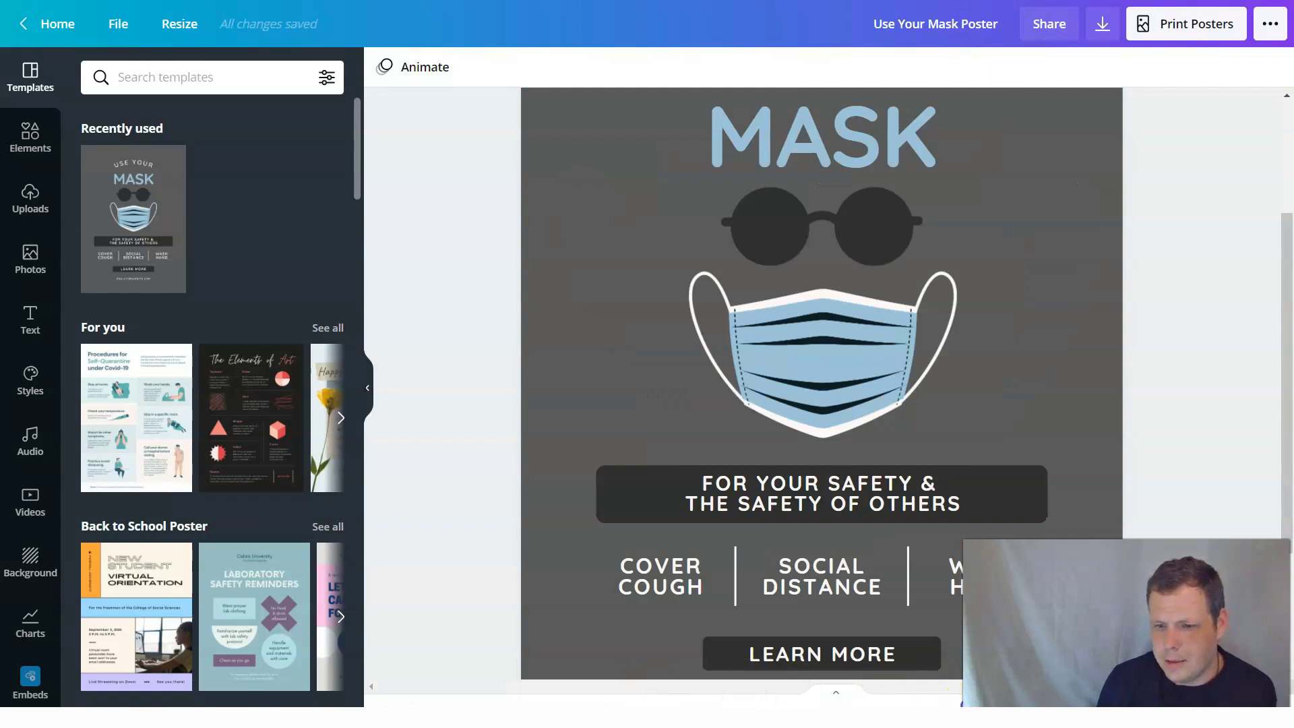
scroll(822, 378, down, 5)
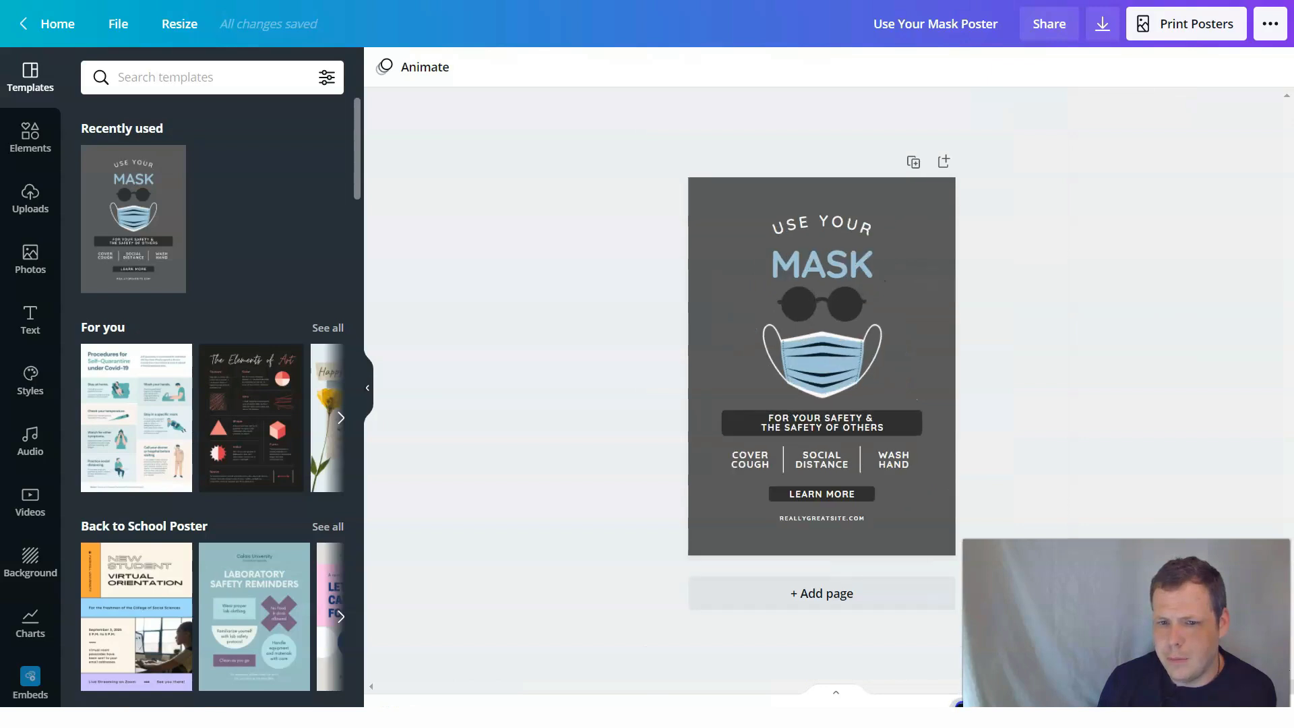
scroll(822, 367, up, 2)
scroll(822, 378, up, 1)
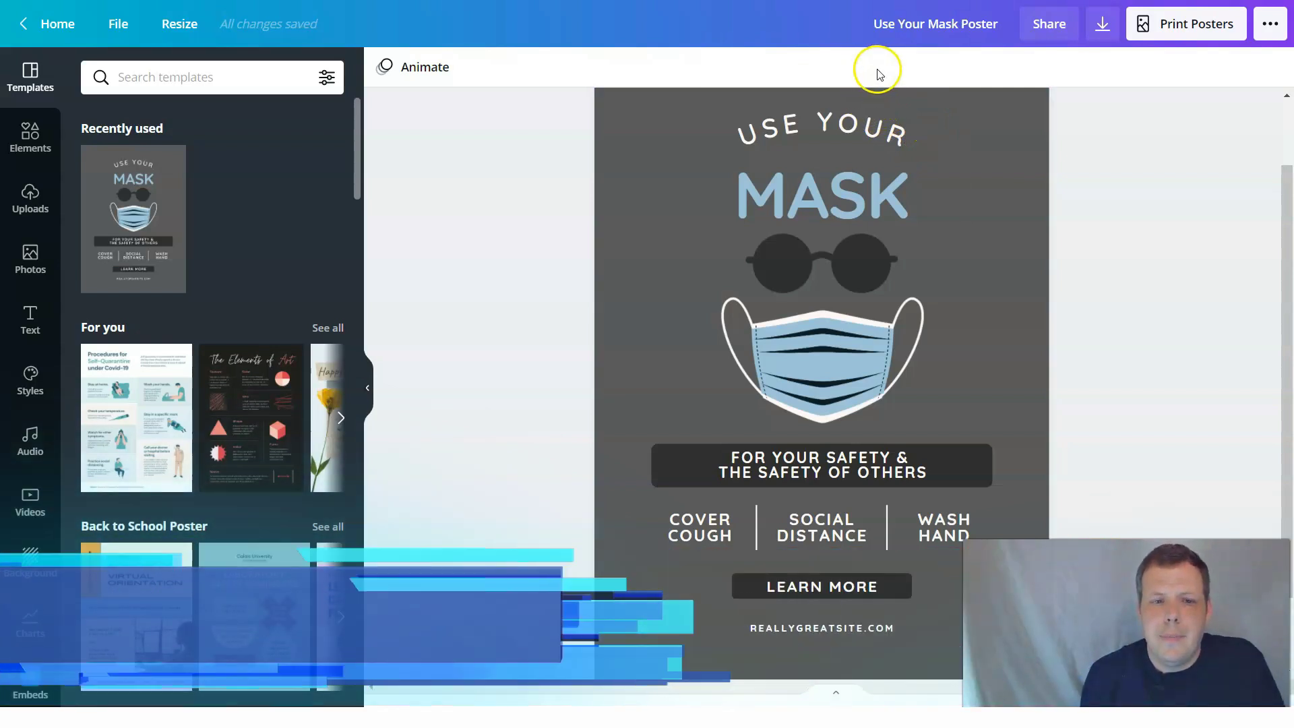
- Replace the curved 'USE YOUR' text above MASK with 'WEAR YOUR'
click(827, 193)
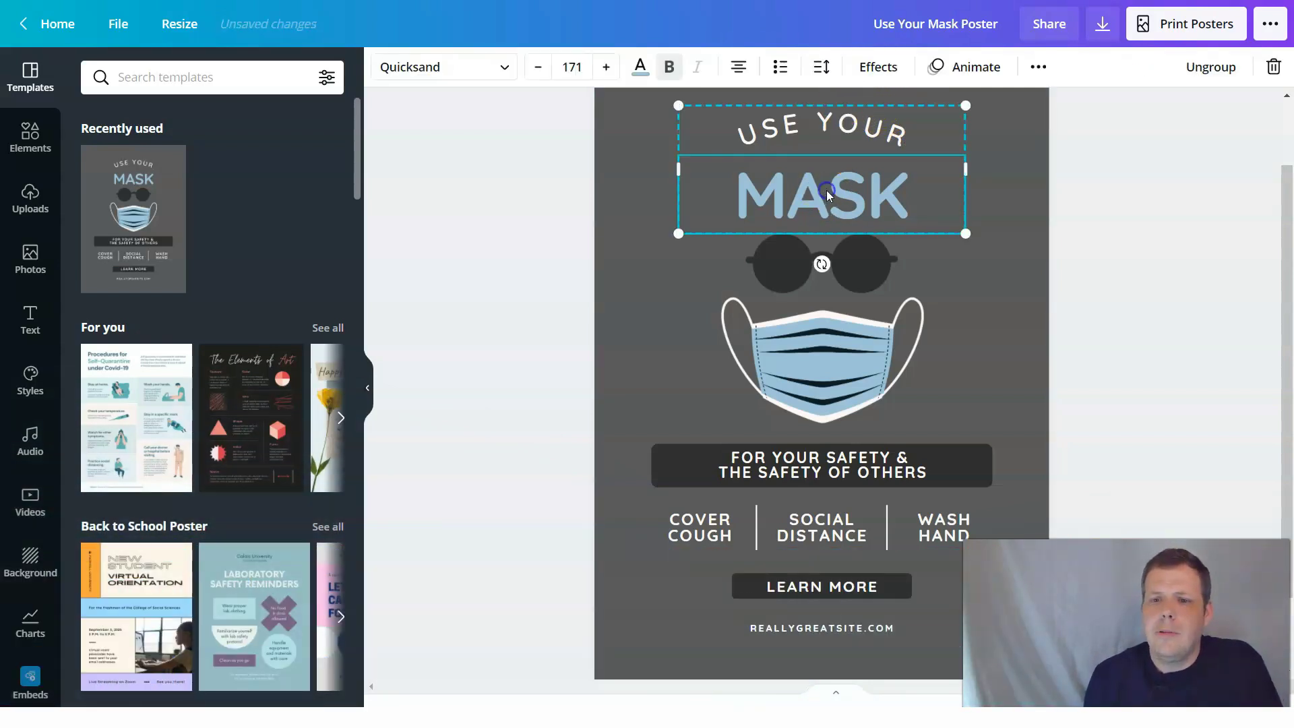
double_click(827, 191)
click(928, 213)
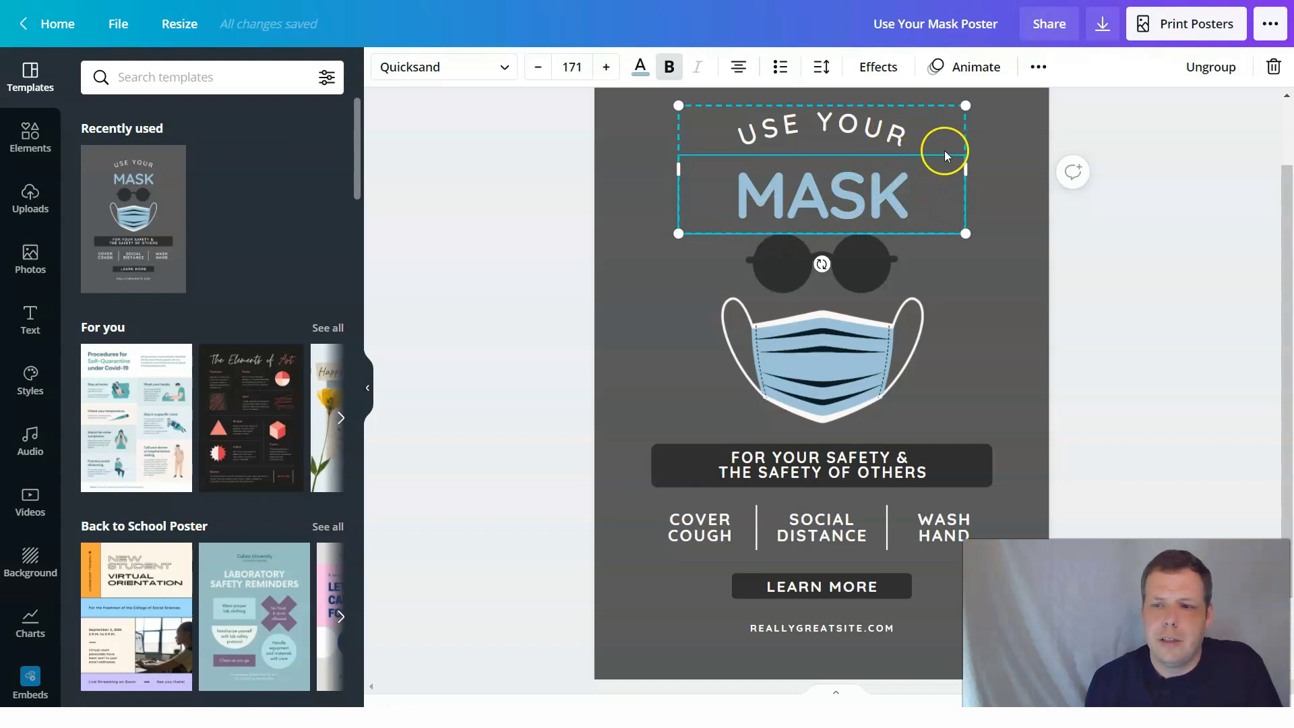
click(878, 133)
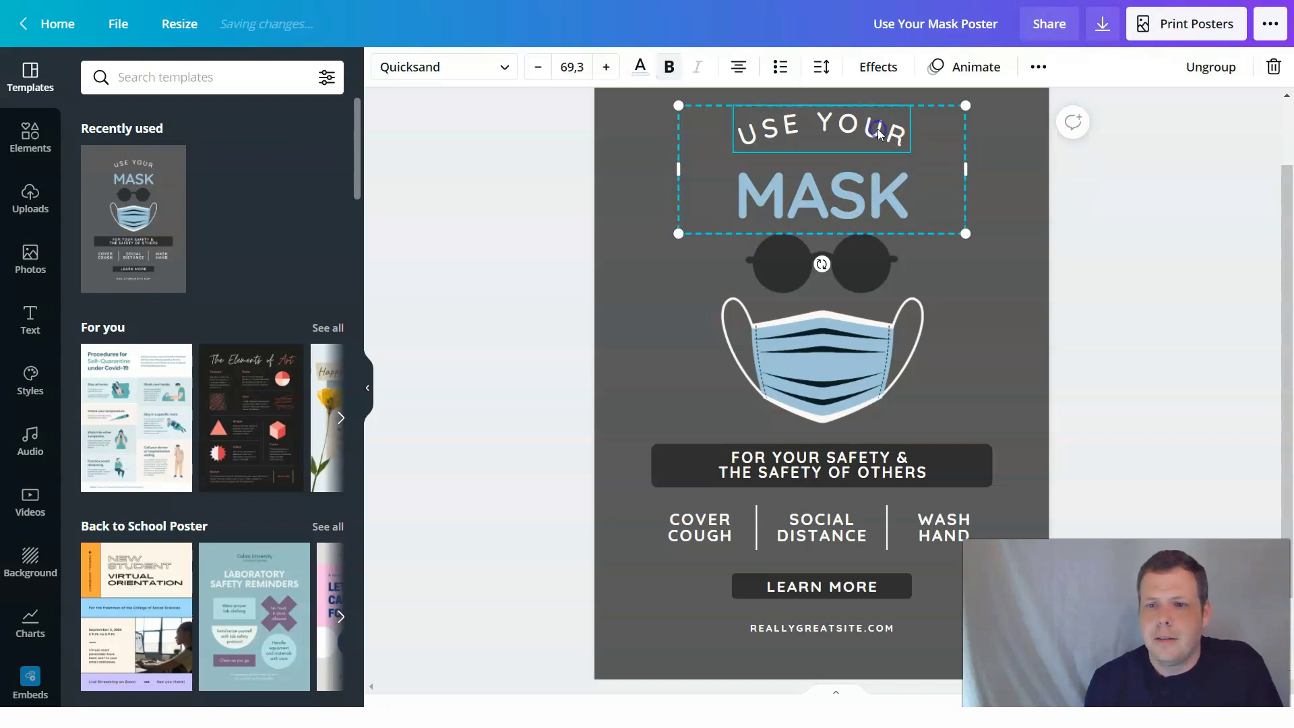
click(879, 133)
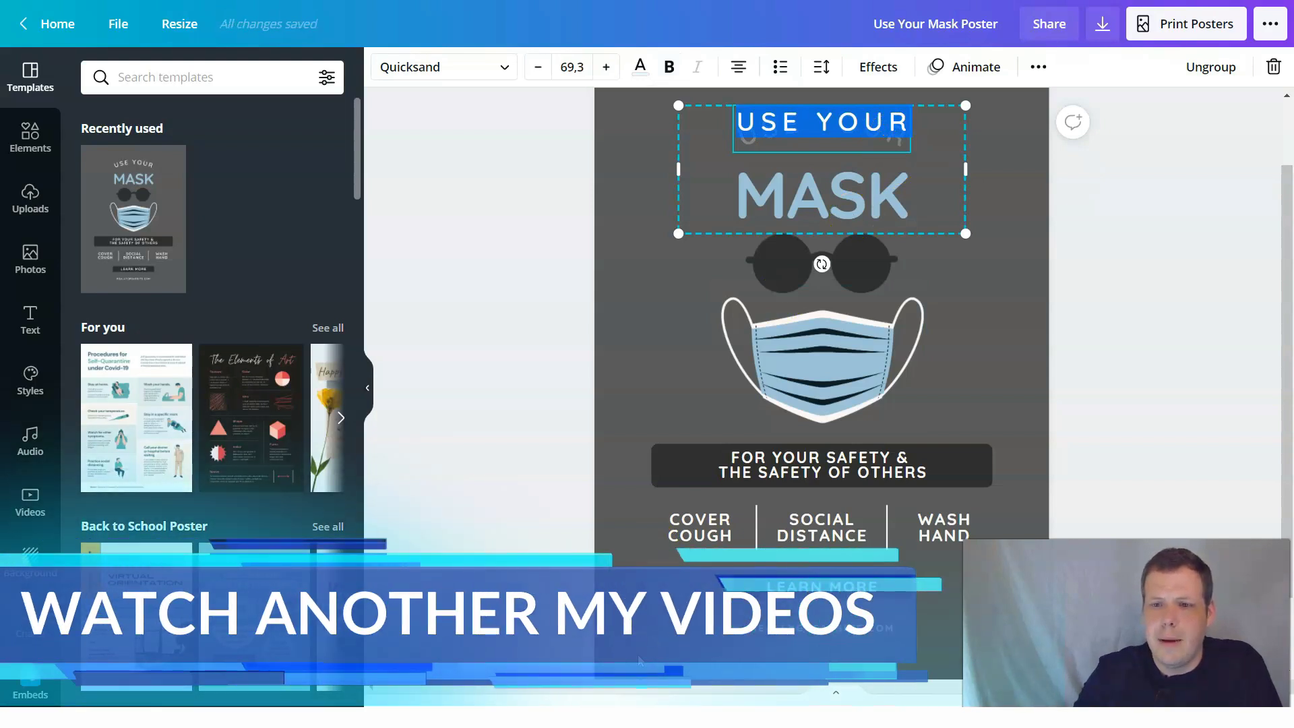
key(BackSpace)
text(HK)
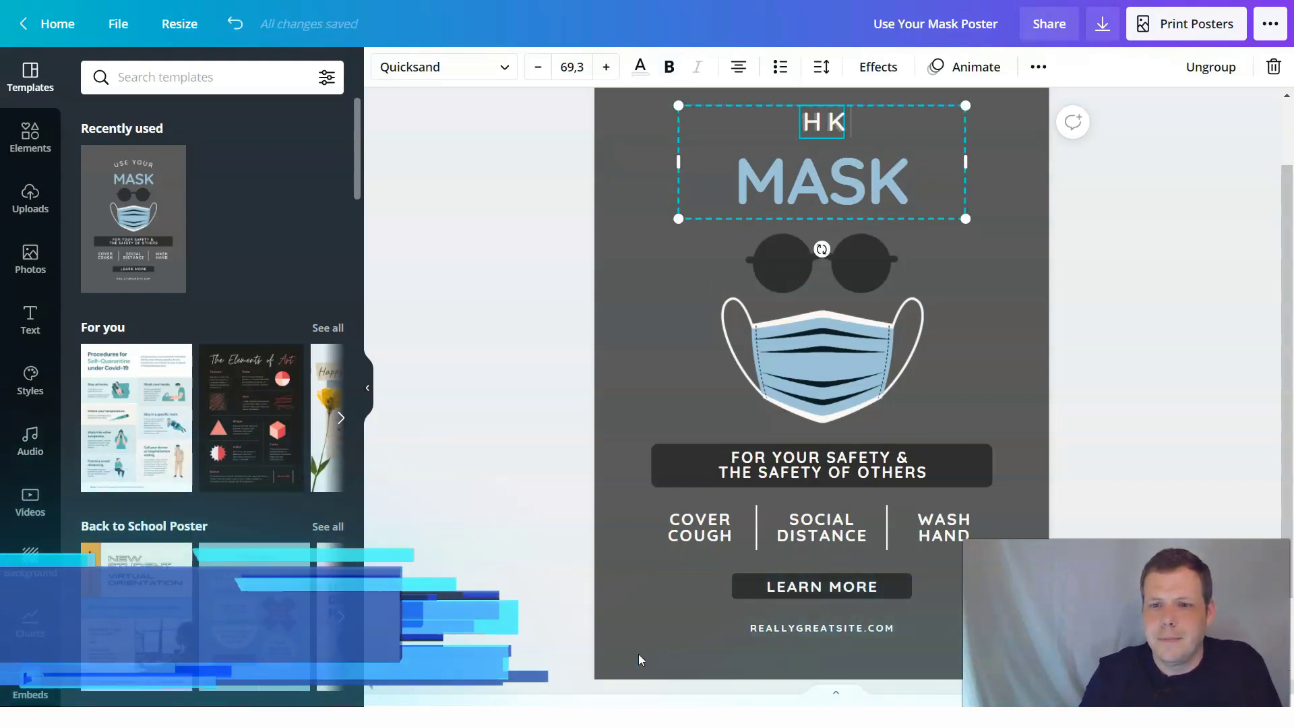
key(BackSpace)
key(BackSpace)
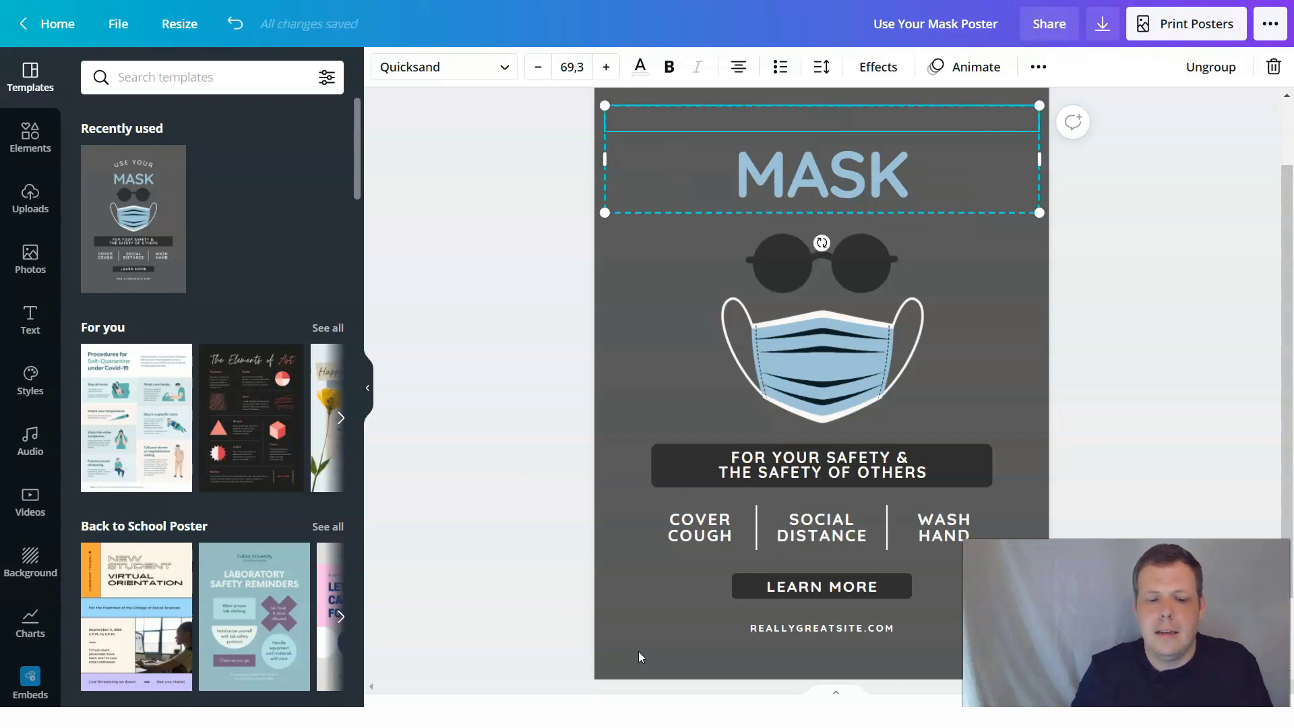
text(WEA)
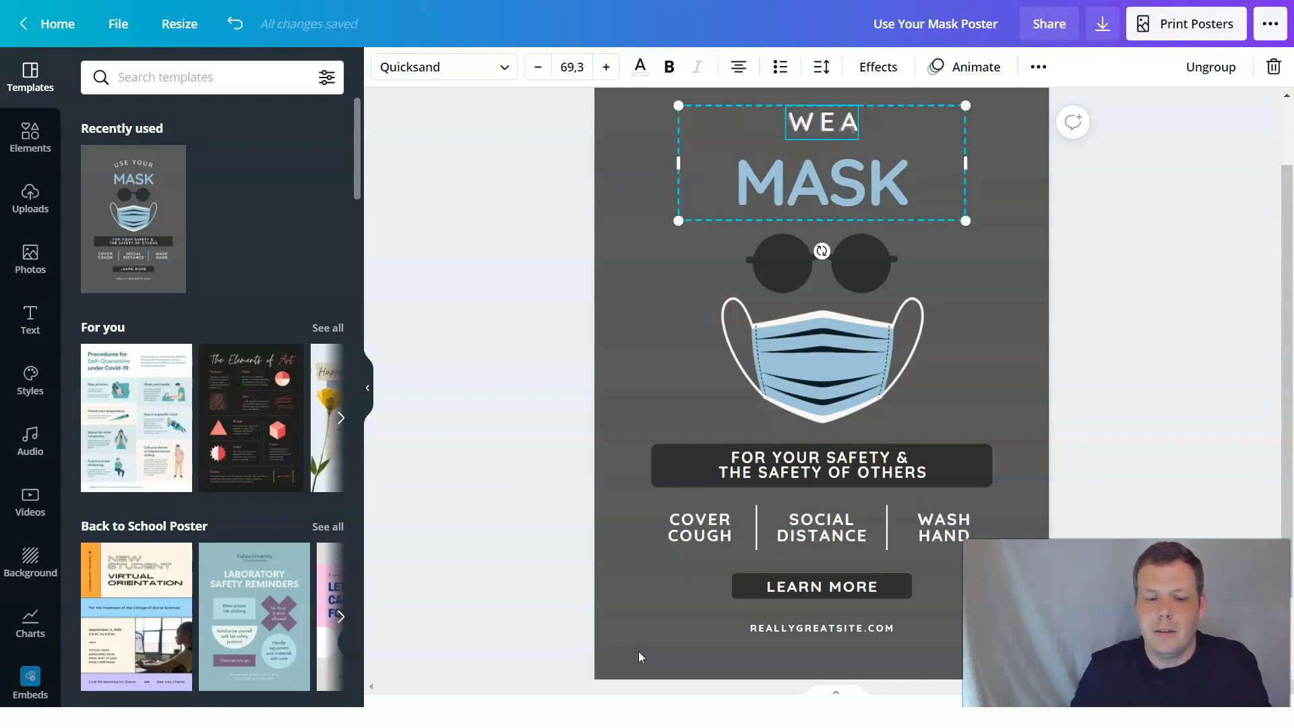
text(R)
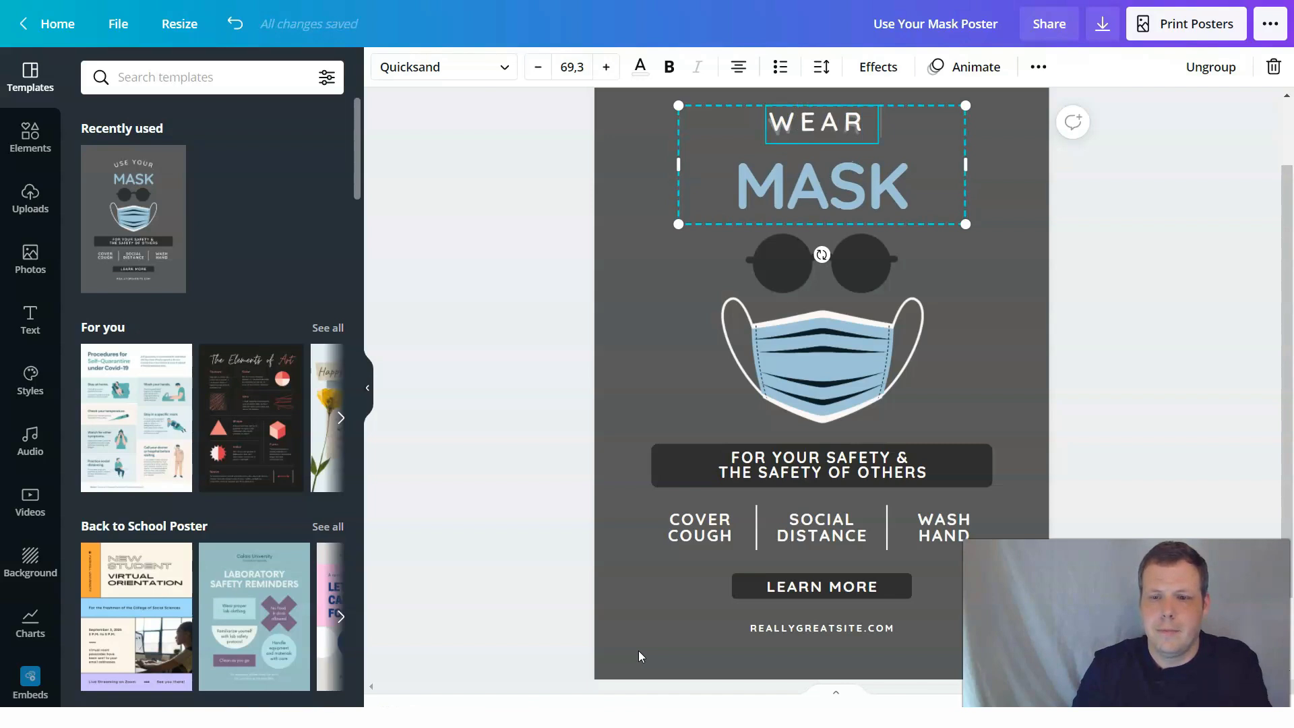
text( YOUR)
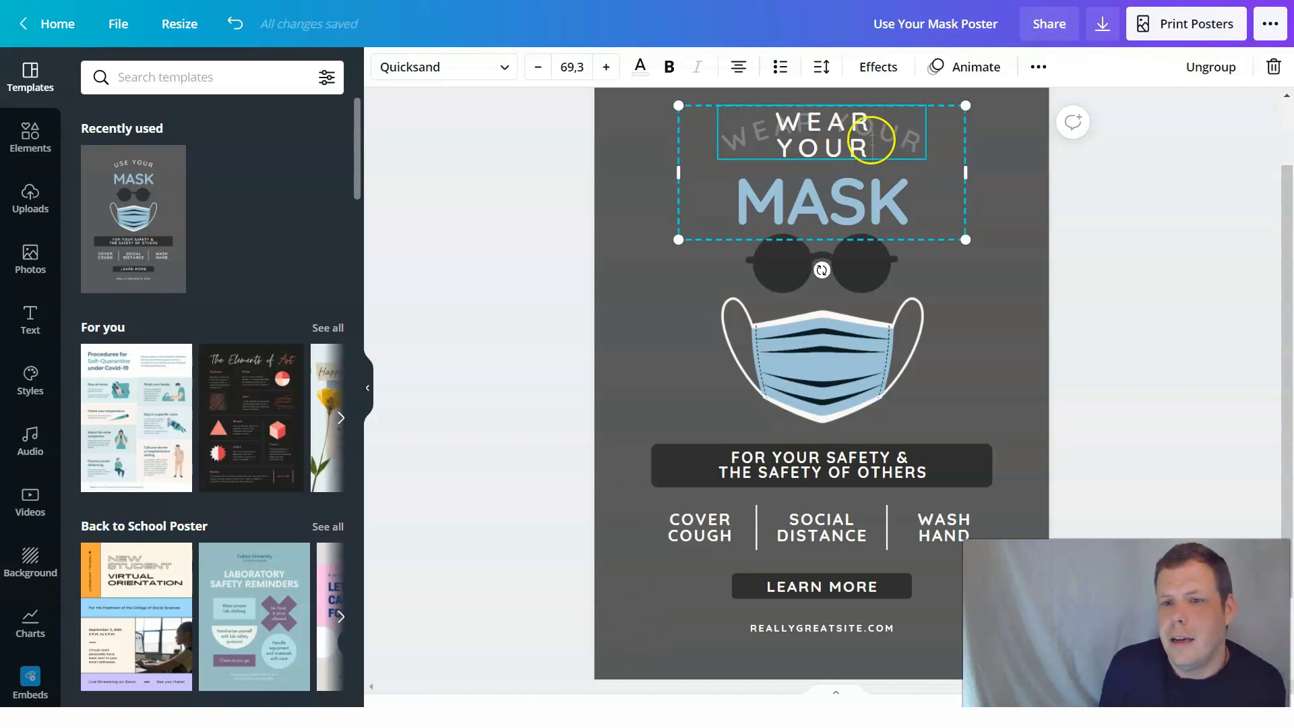
click(932, 187)
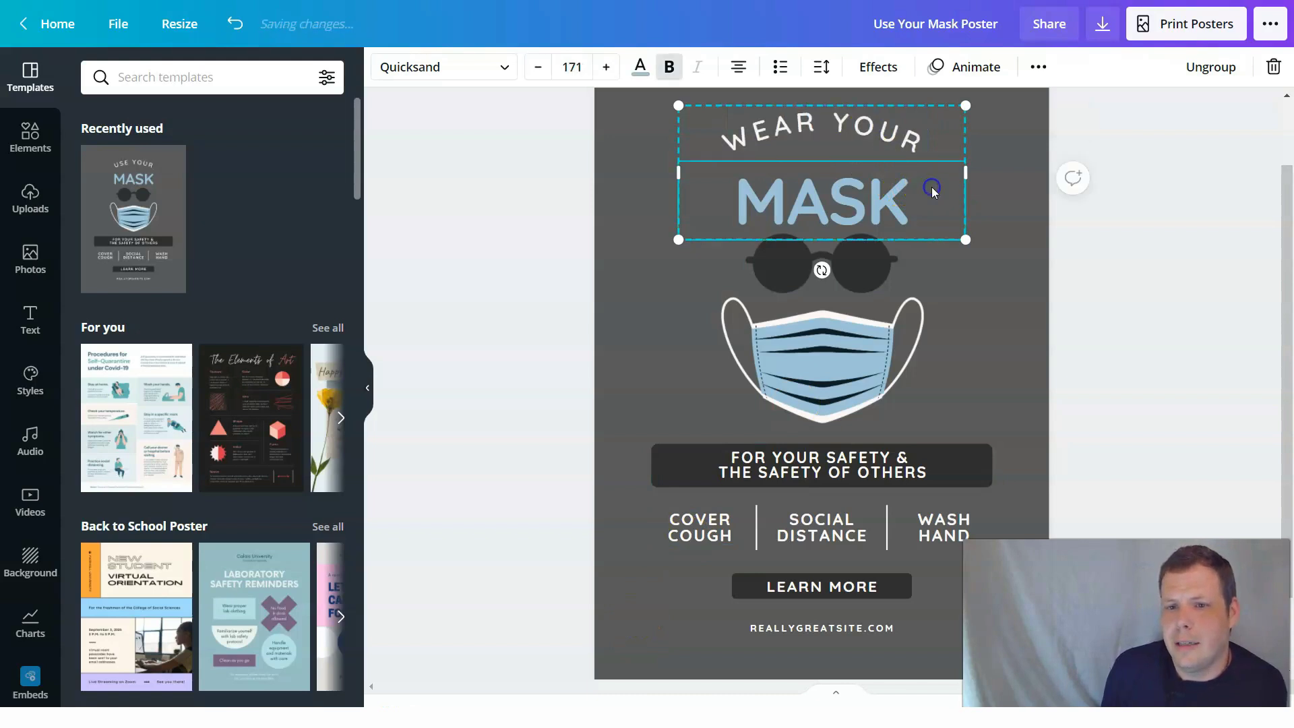
click(856, 129)
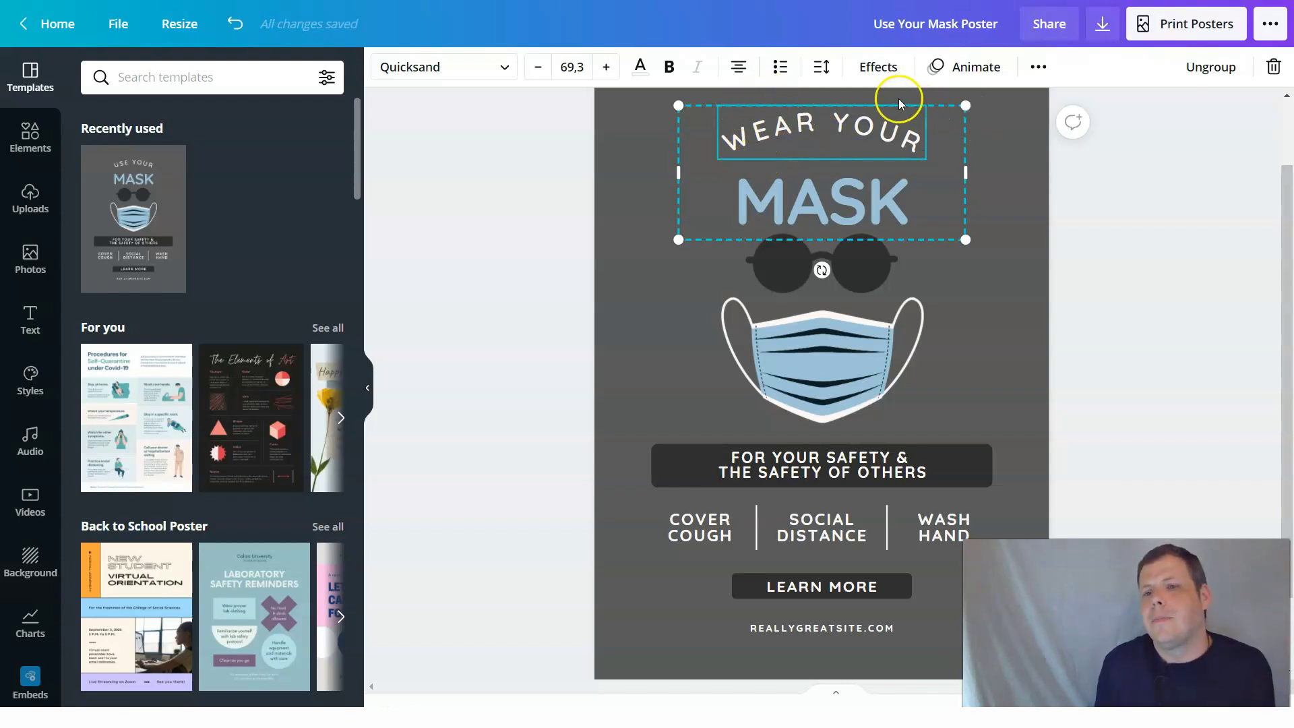
double_click(886, 140)
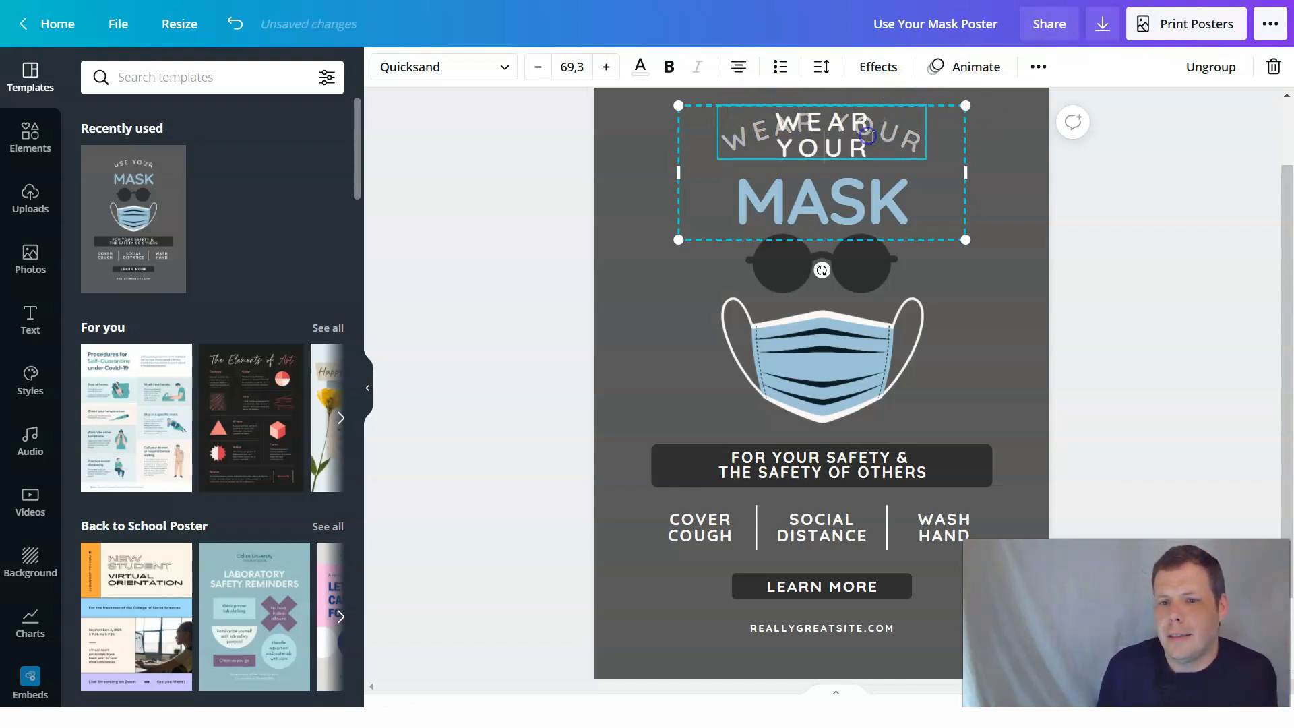
- Give 'WEAR YOUR' the Neon text effect with the Curve shape
click(875, 66)
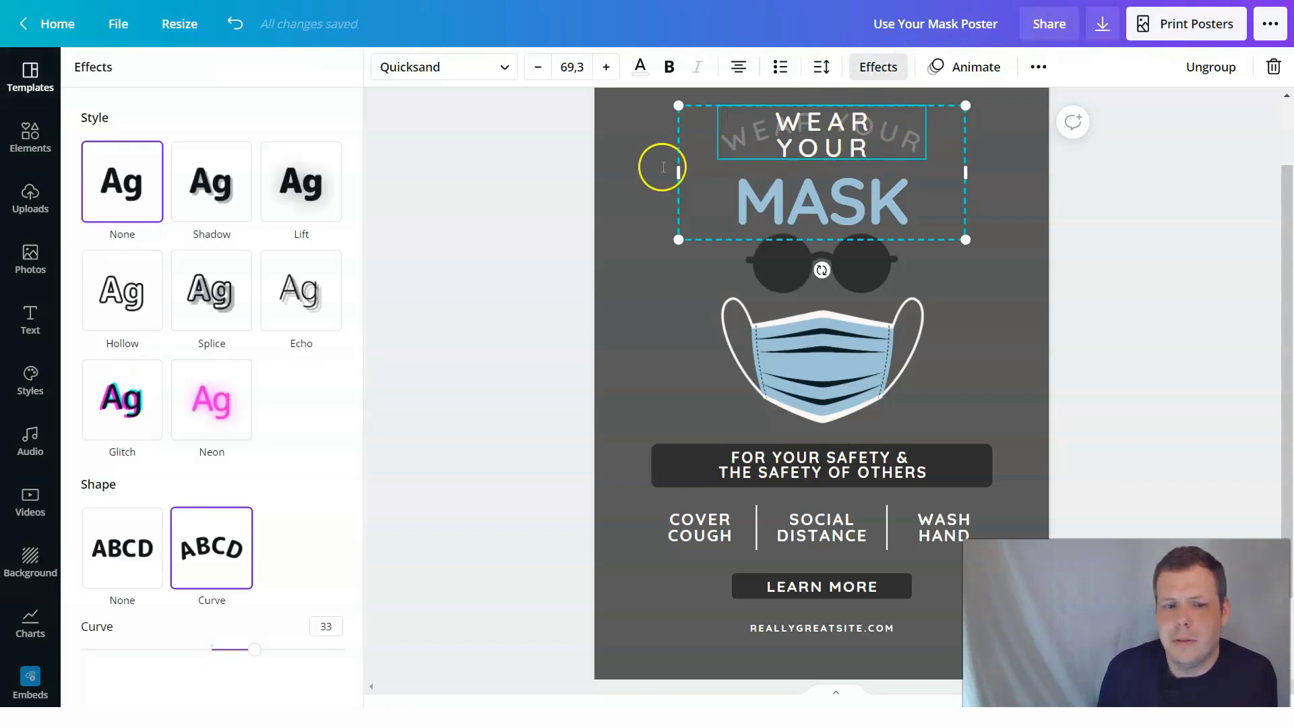
click(200, 418)
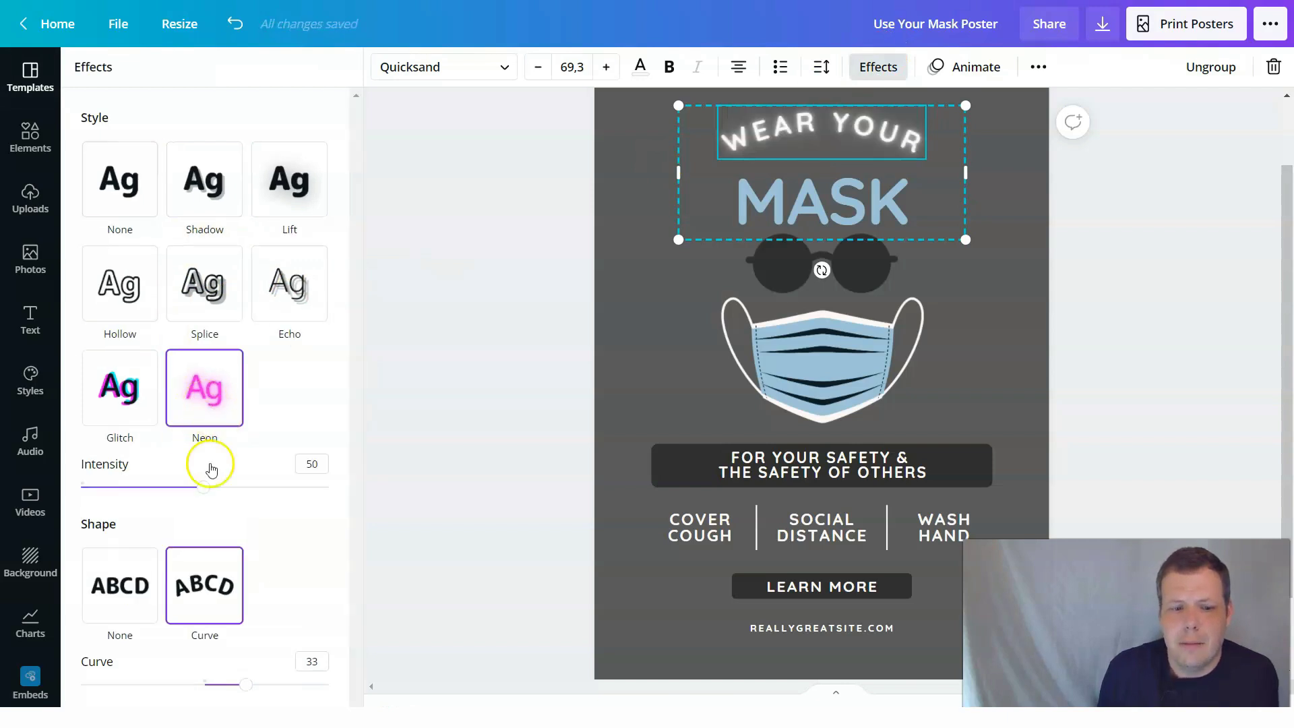
click(112, 610)
click(194, 594)
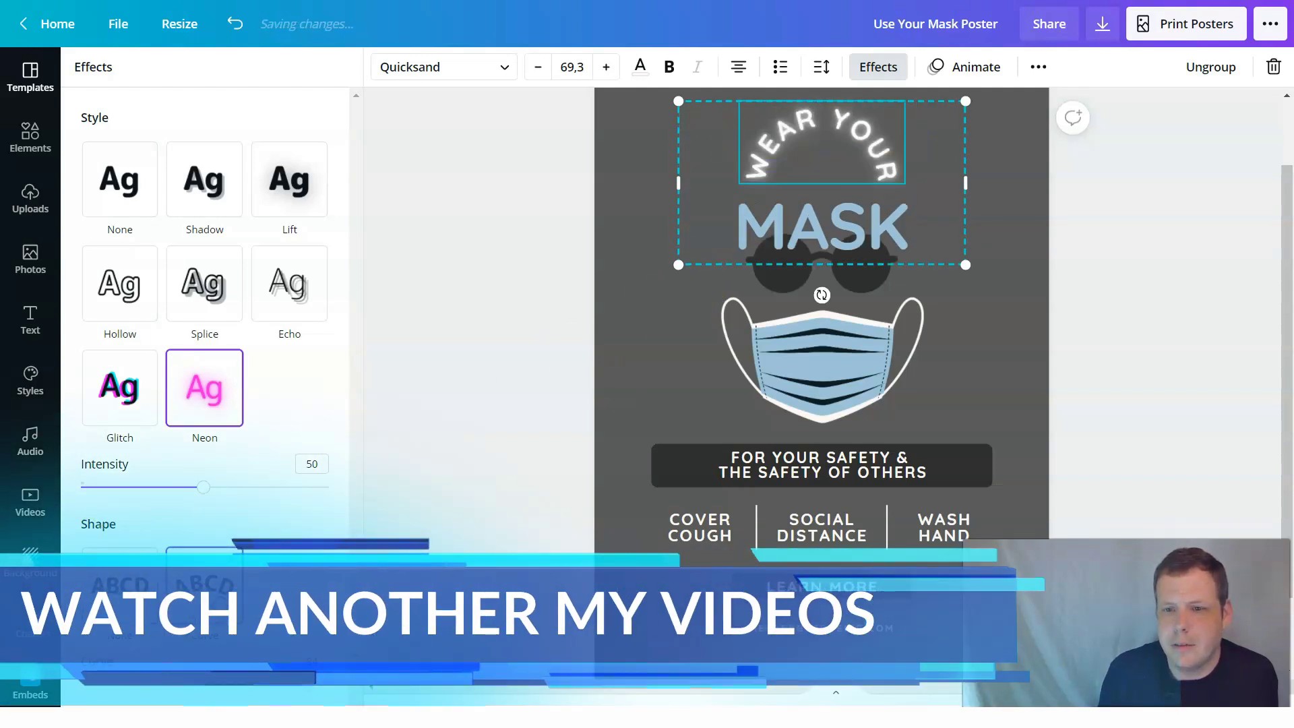
click(200, 608)
click(200, 608)
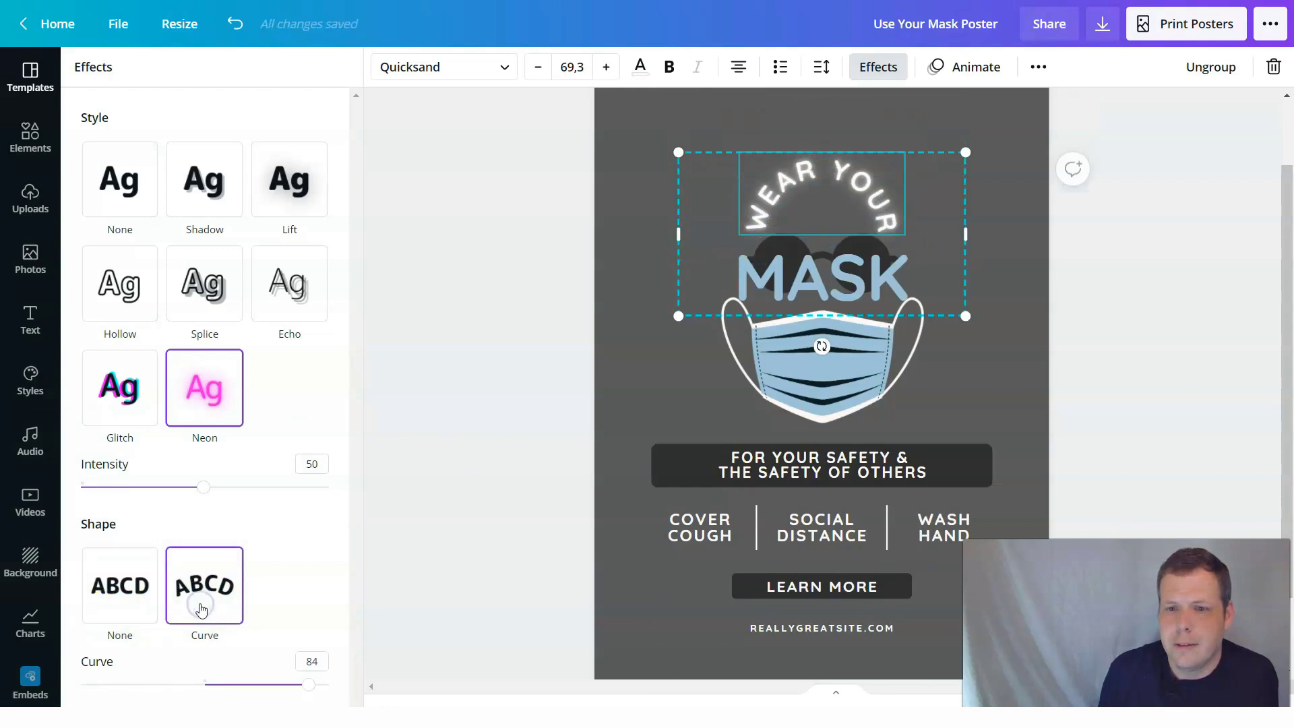
click(121, 602)
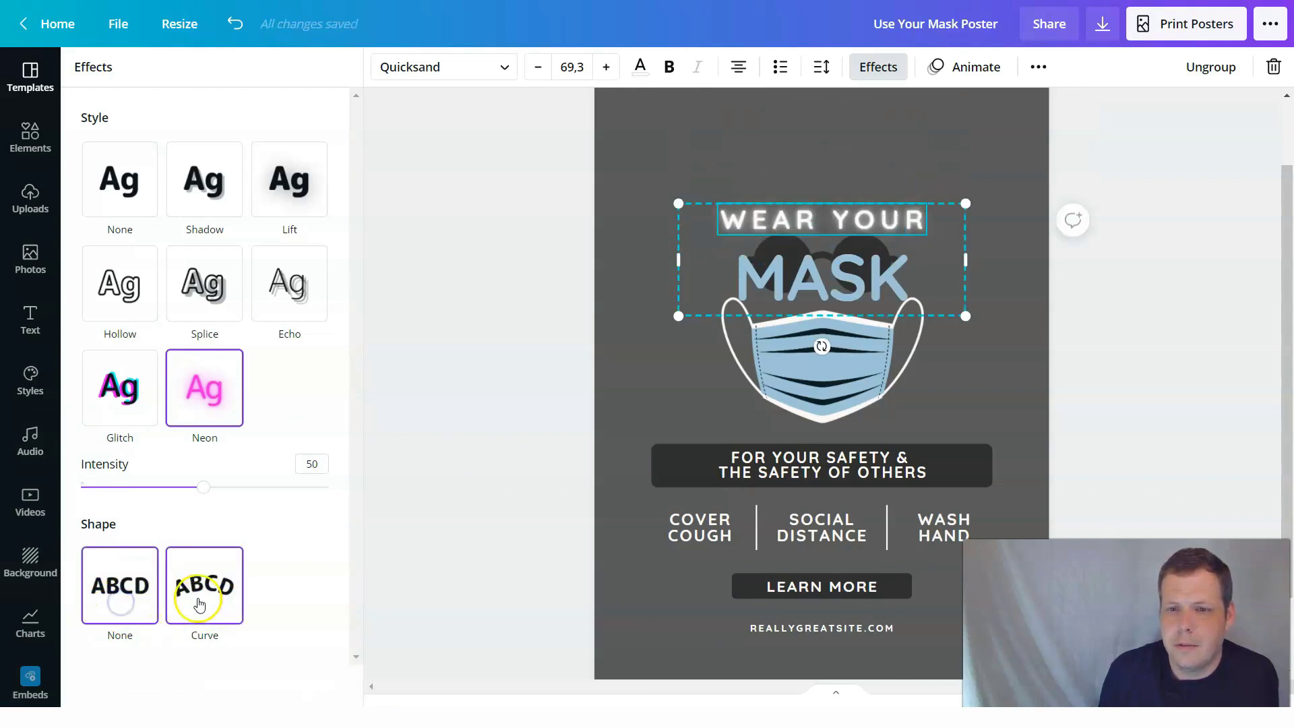
click(199, 604)
click(135, 603)
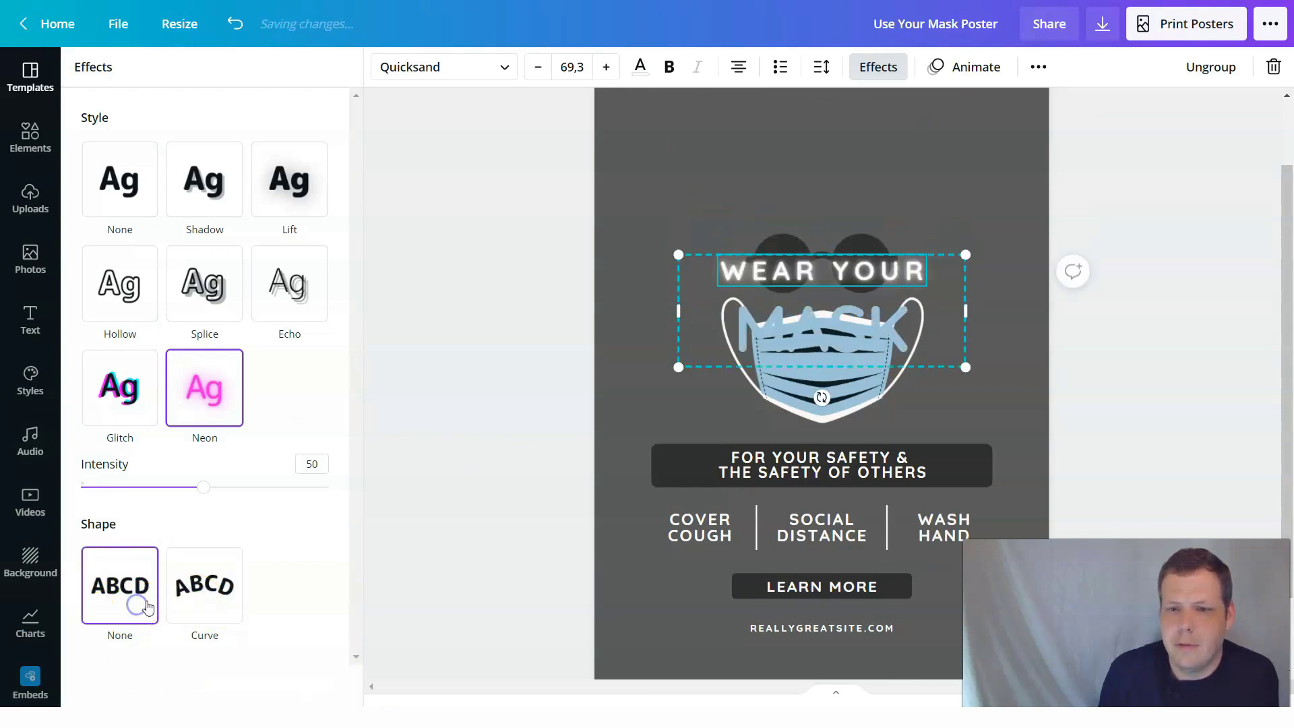
click(984, 236)
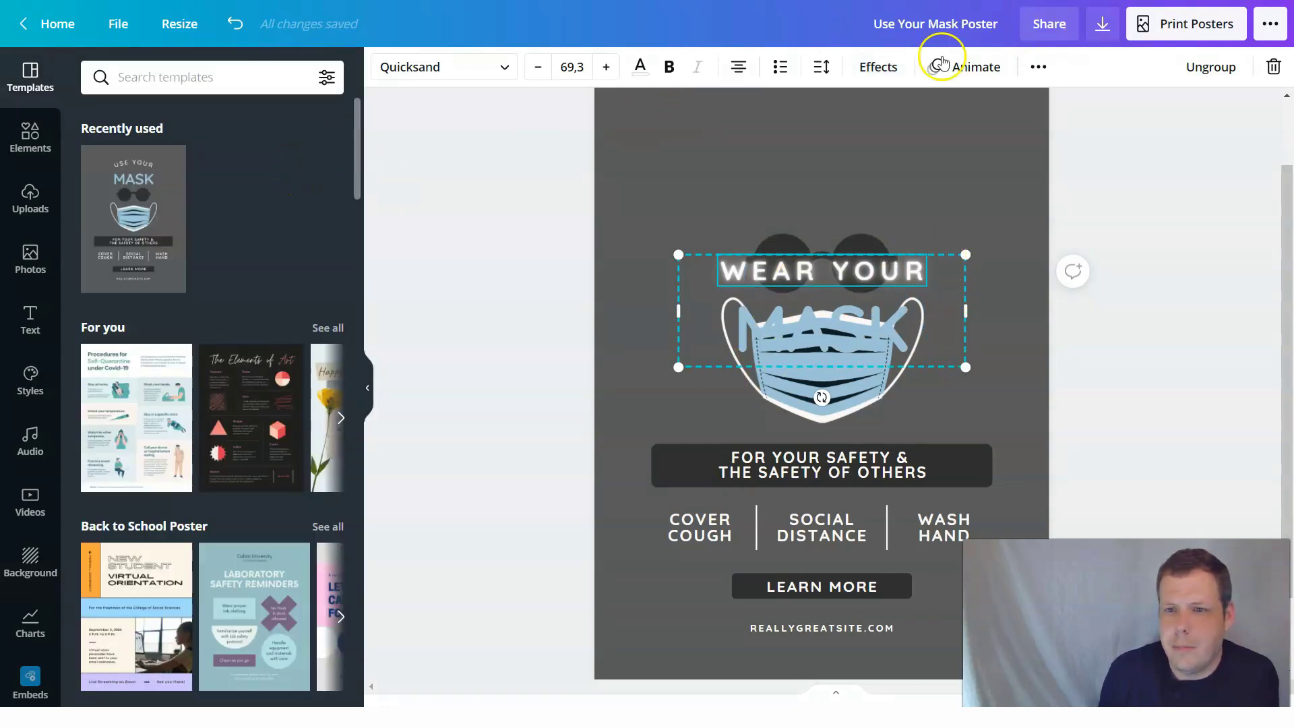
click(880, 67)
click(211, 610)
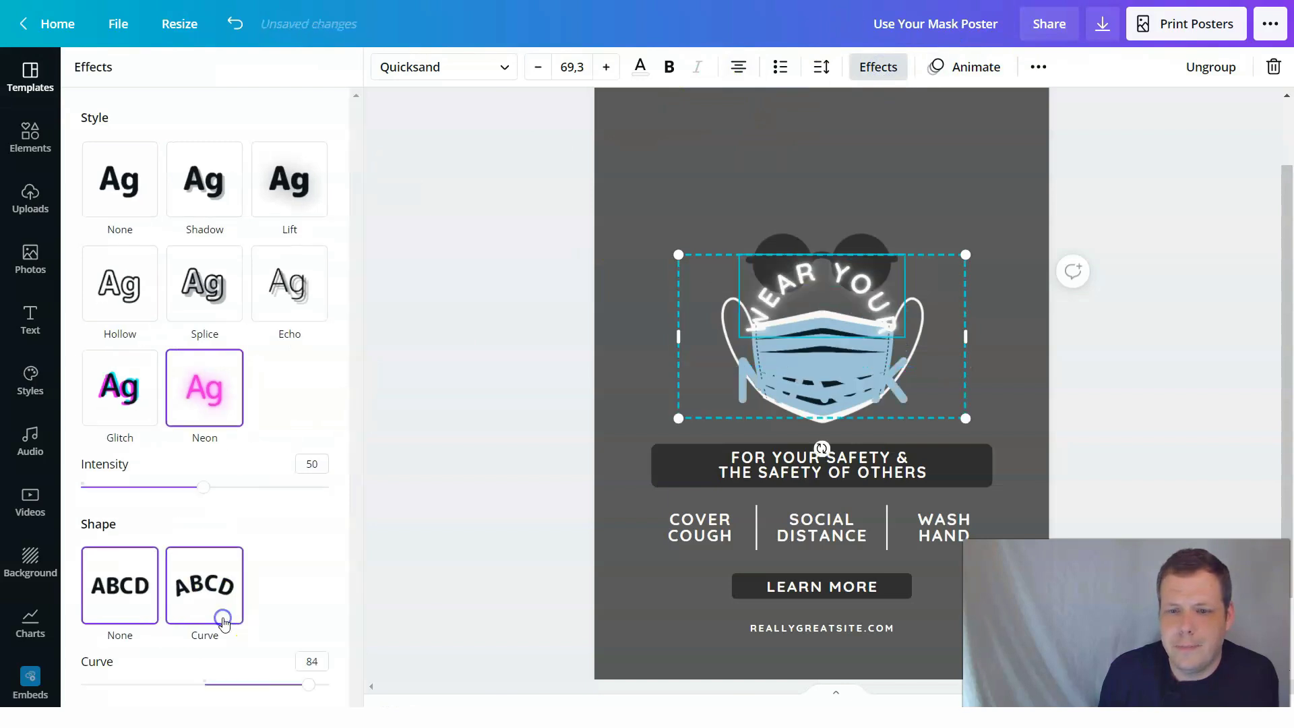
- Move the WEAR YOUR MASK title group up near the top of the poster
drag(954, 353, 951, 168)
scroll(1204, 250, up, 2)
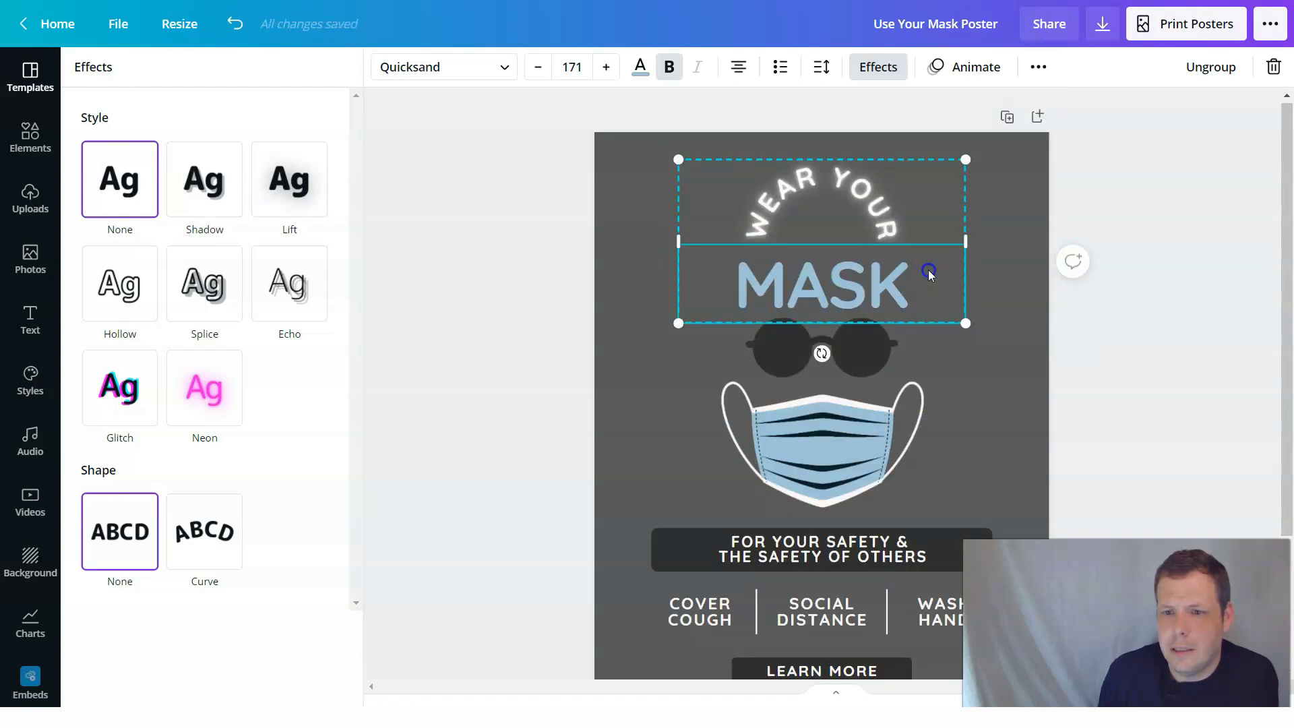
drag(928, 270, 928, 253)
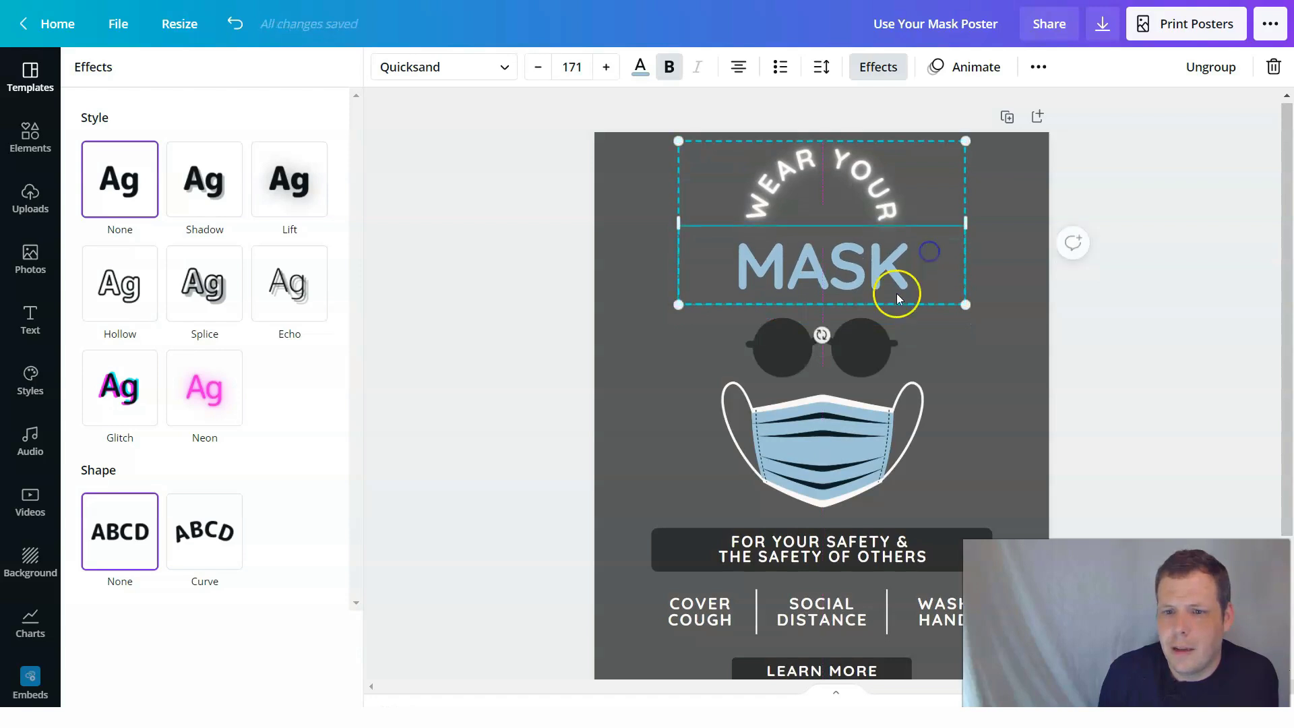
- Nudge the title slightly higher and make both words of 'WEAR YOUR' bold
click(860, 342)
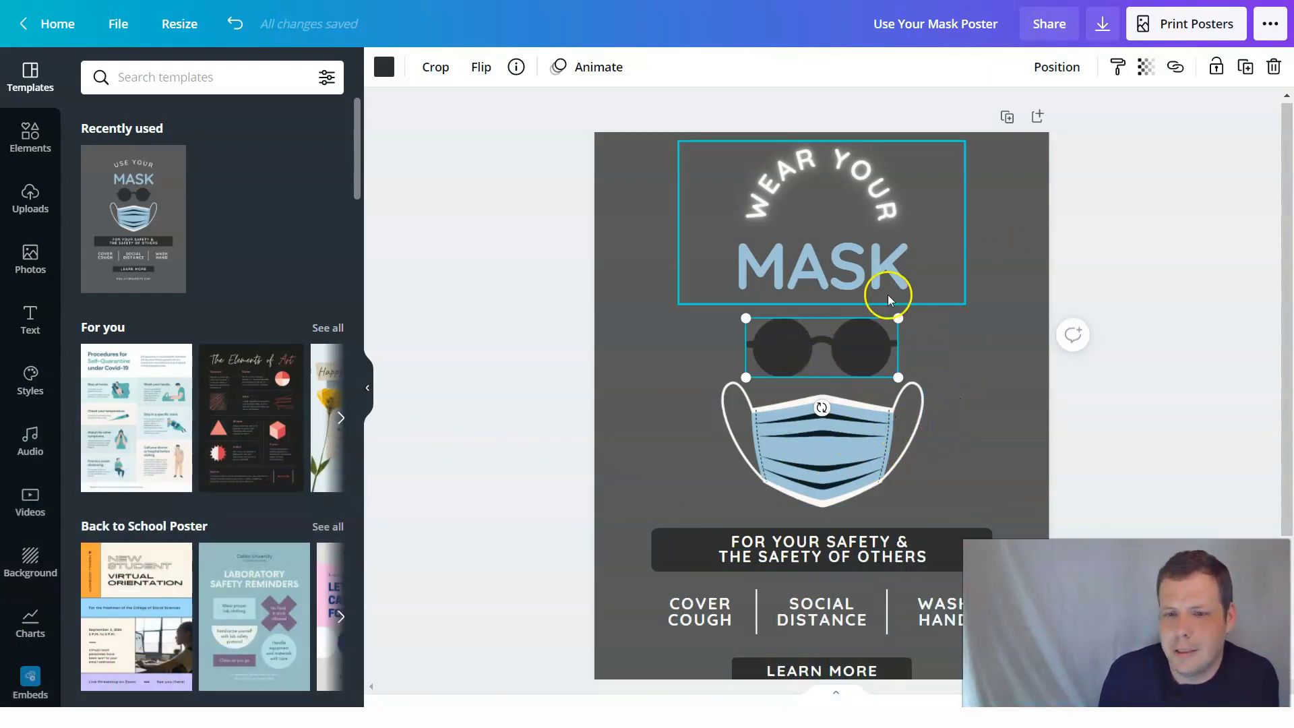
drag(913, 243, 913, 236)
click(888, 201)
click(888, 201)
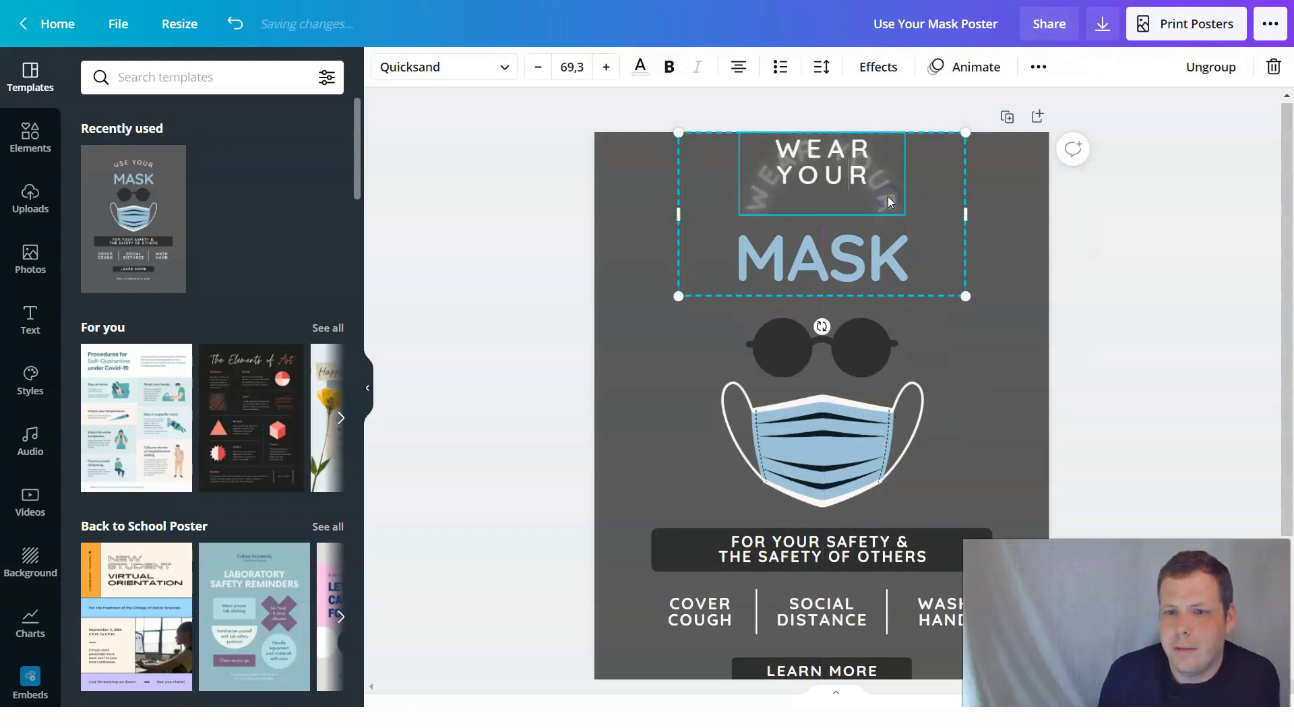
drag(763, 174, 760, 142)
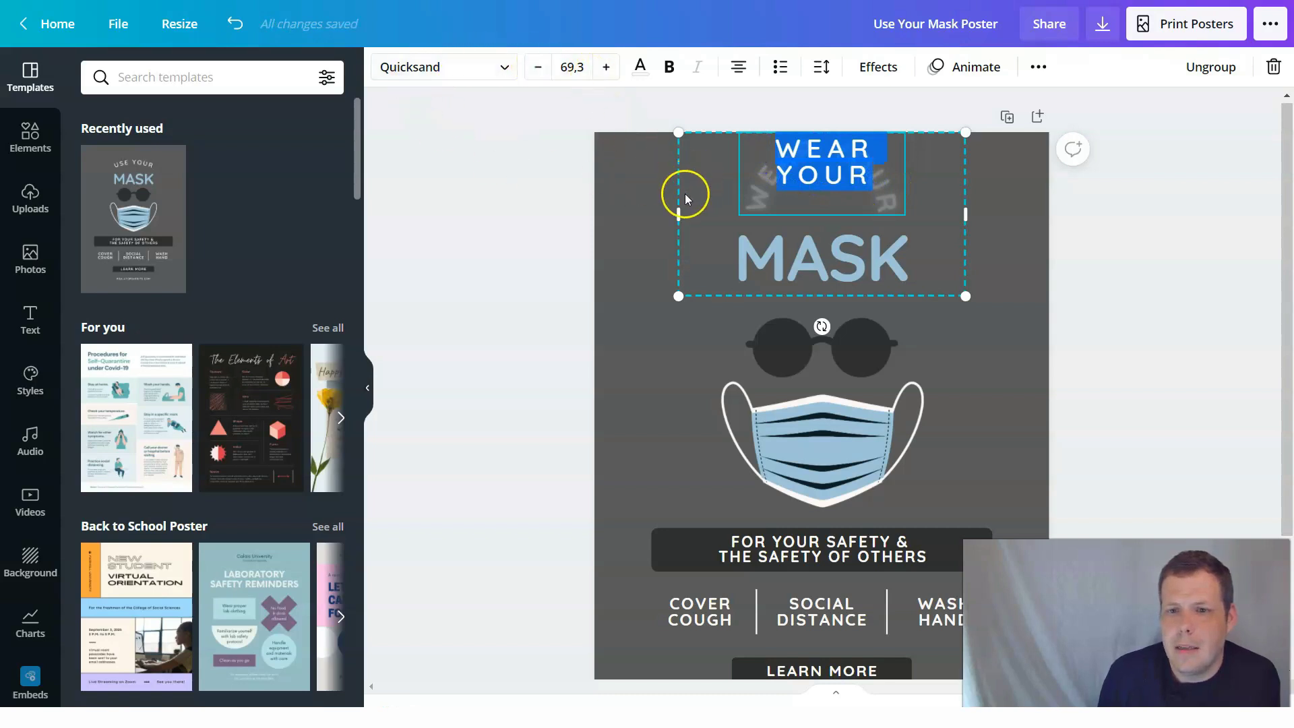
click(669, 67)
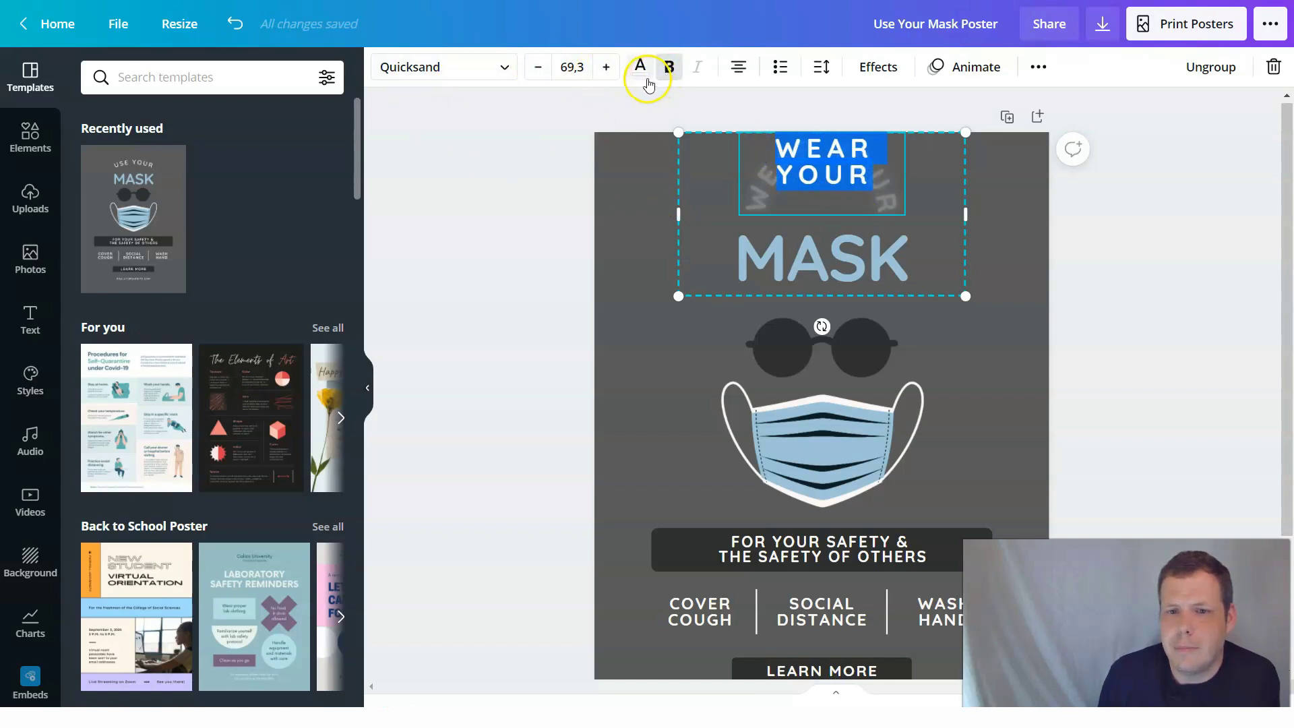
click(779, 195)
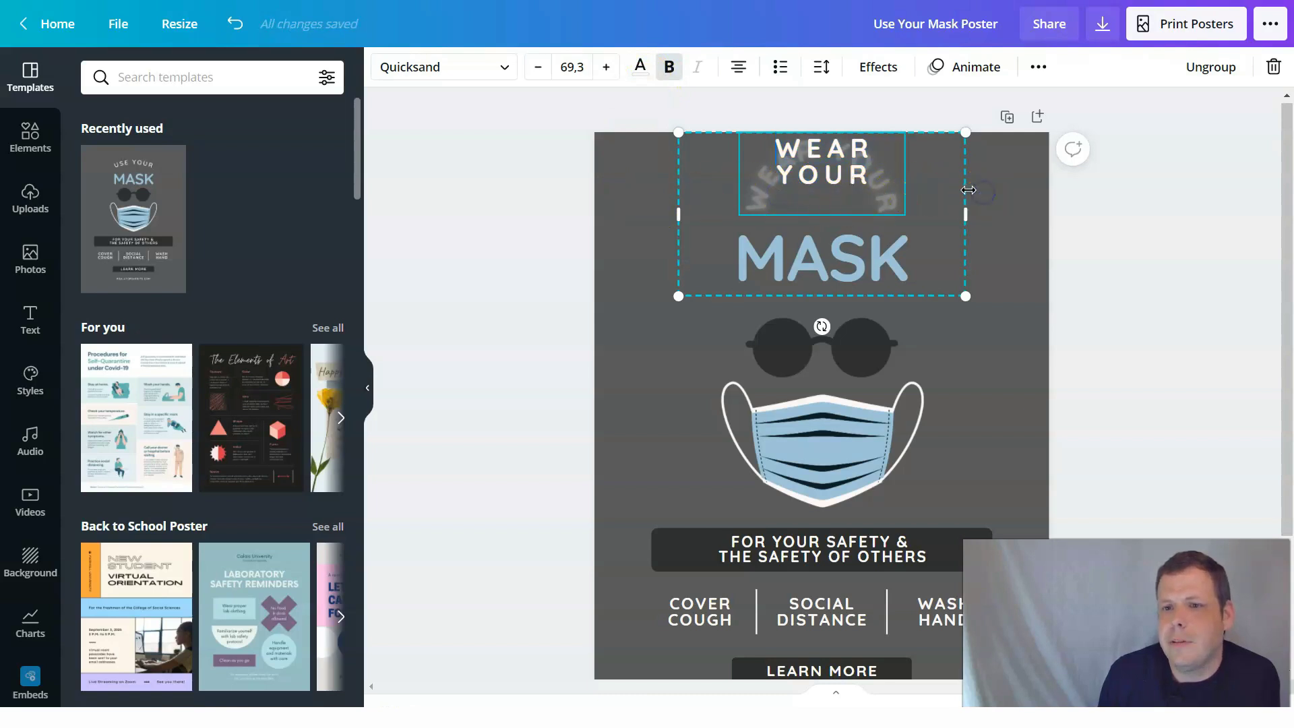
click(1009, 208)
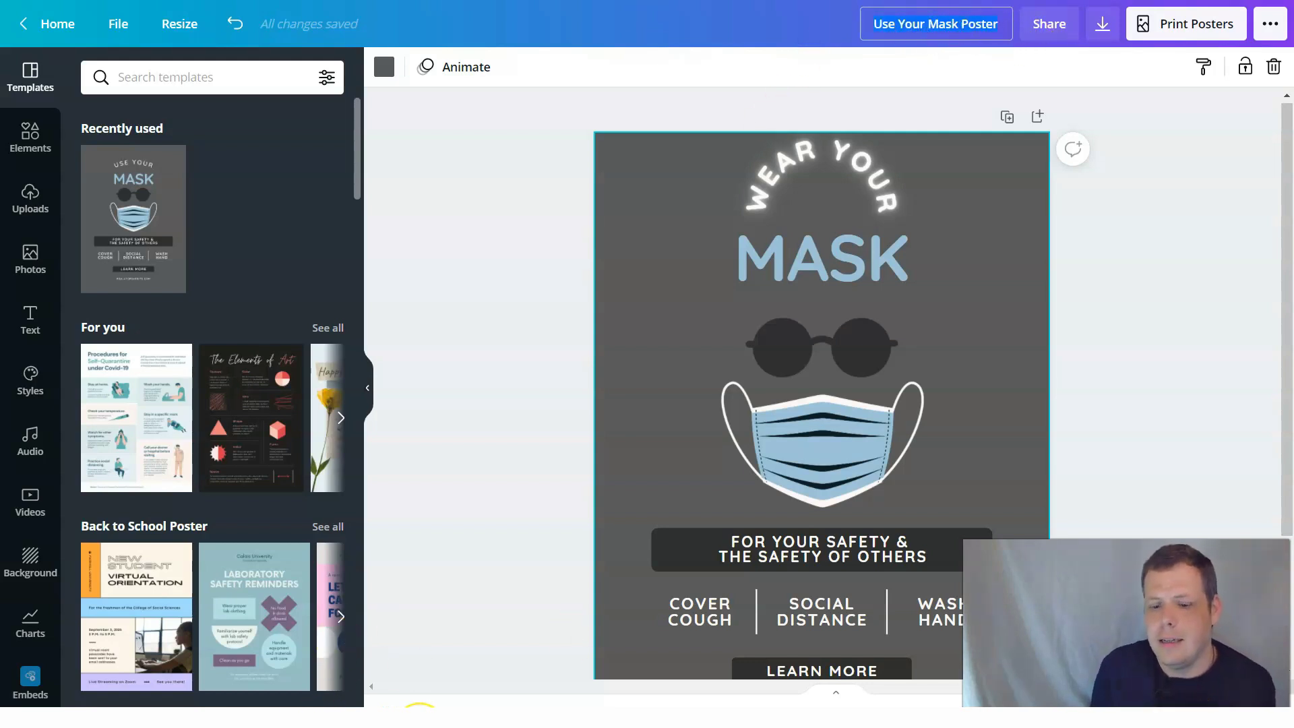
- Replace the design title 'Use Your Mask Poster' with 'web wear ur mask'
key(BackSpace)
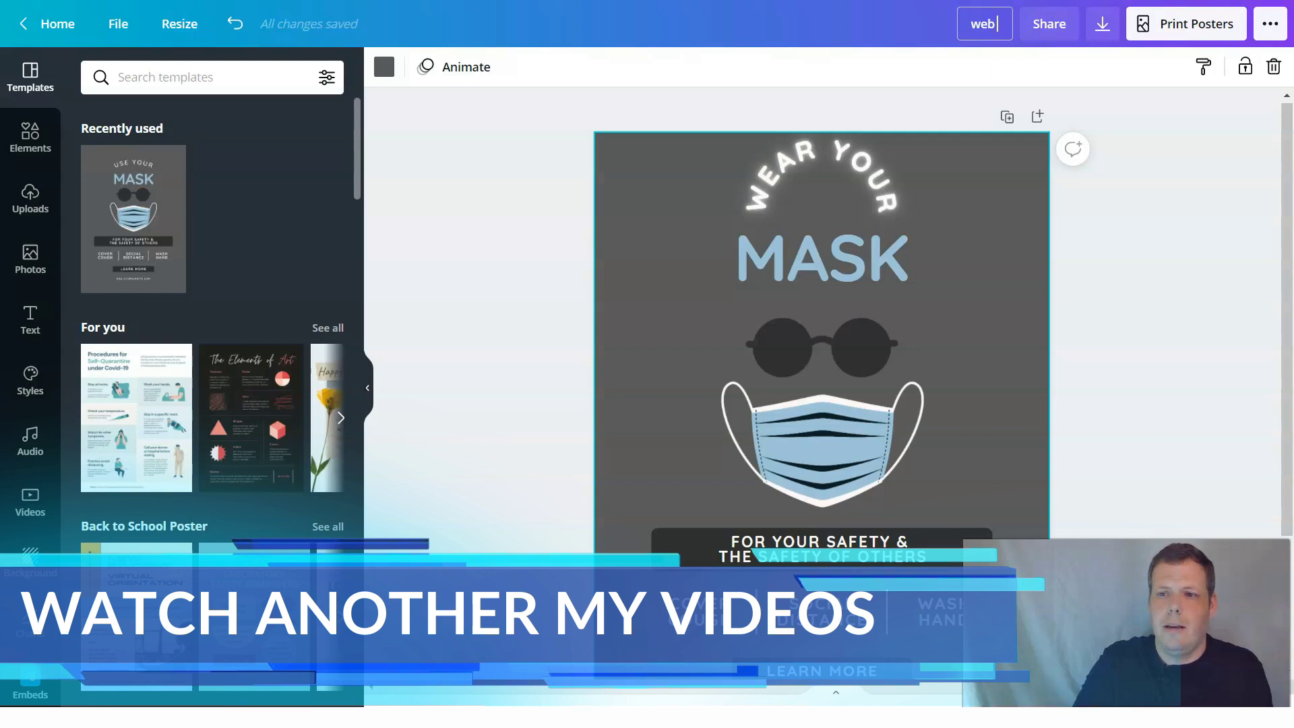
text(web wear ur mask)
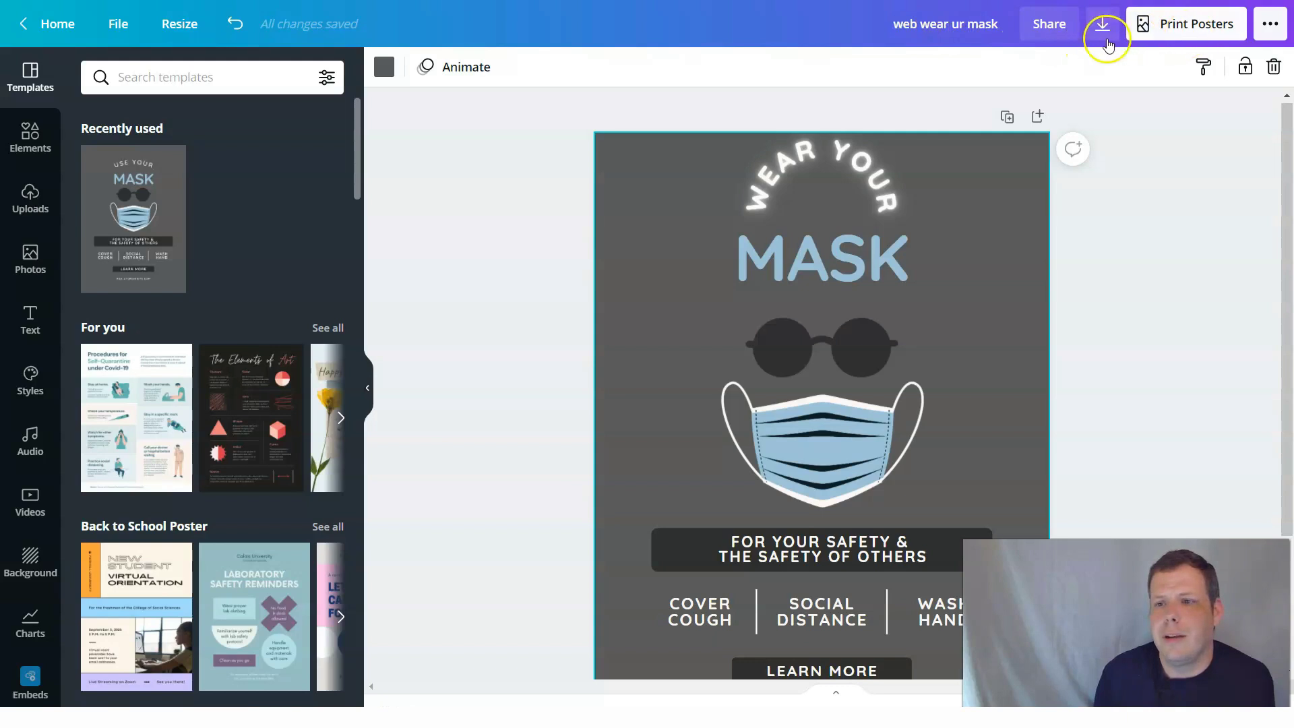
click(1103, 31)
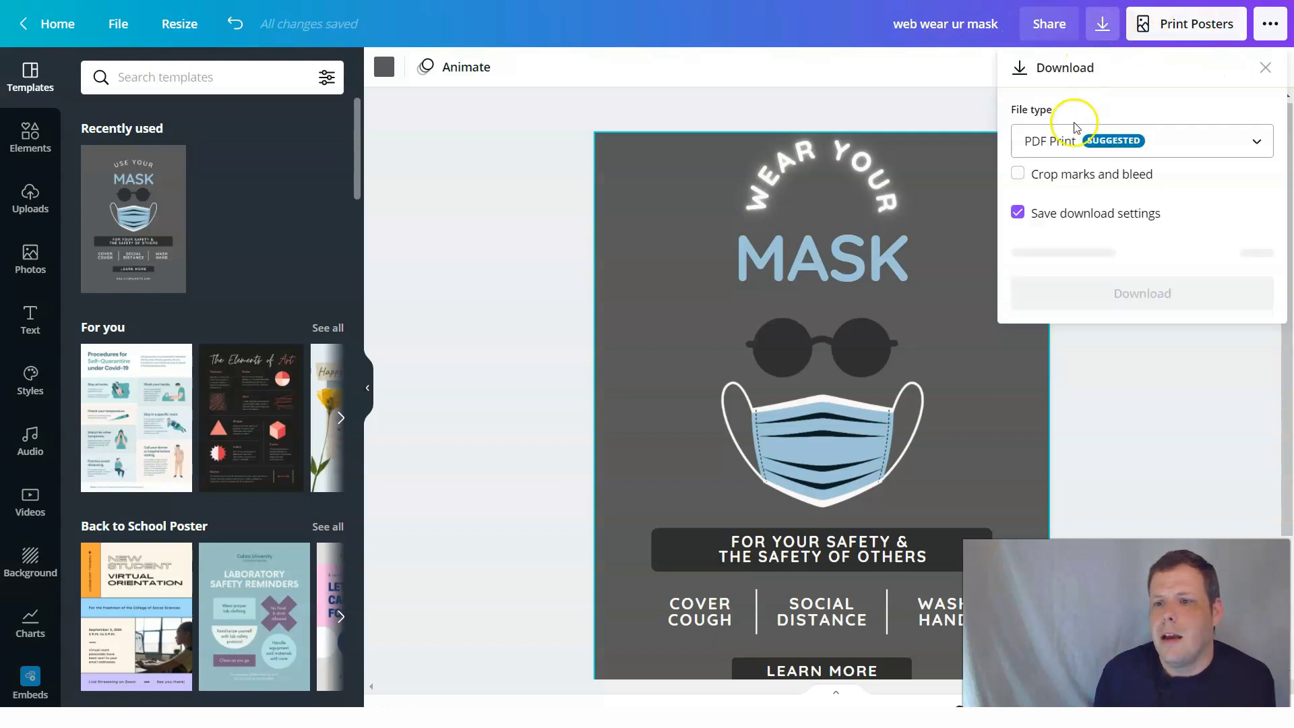
click(1074, 145)
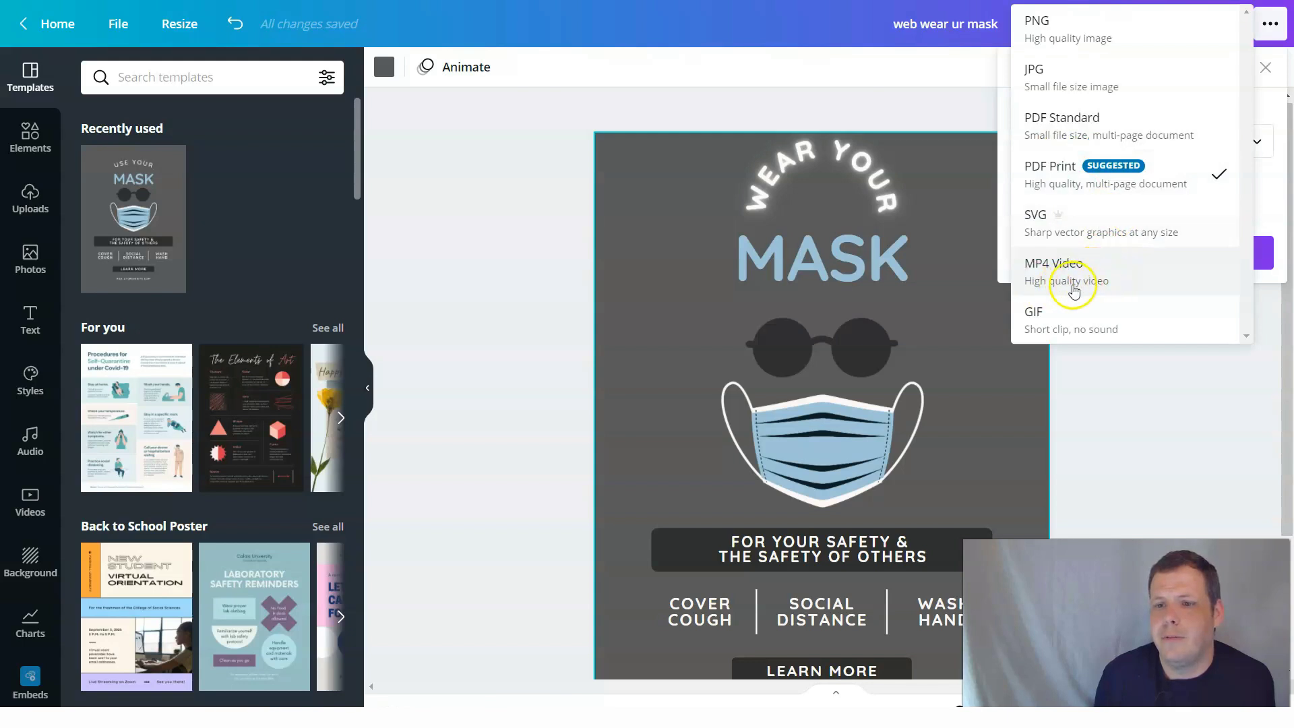
click(1170, 378)
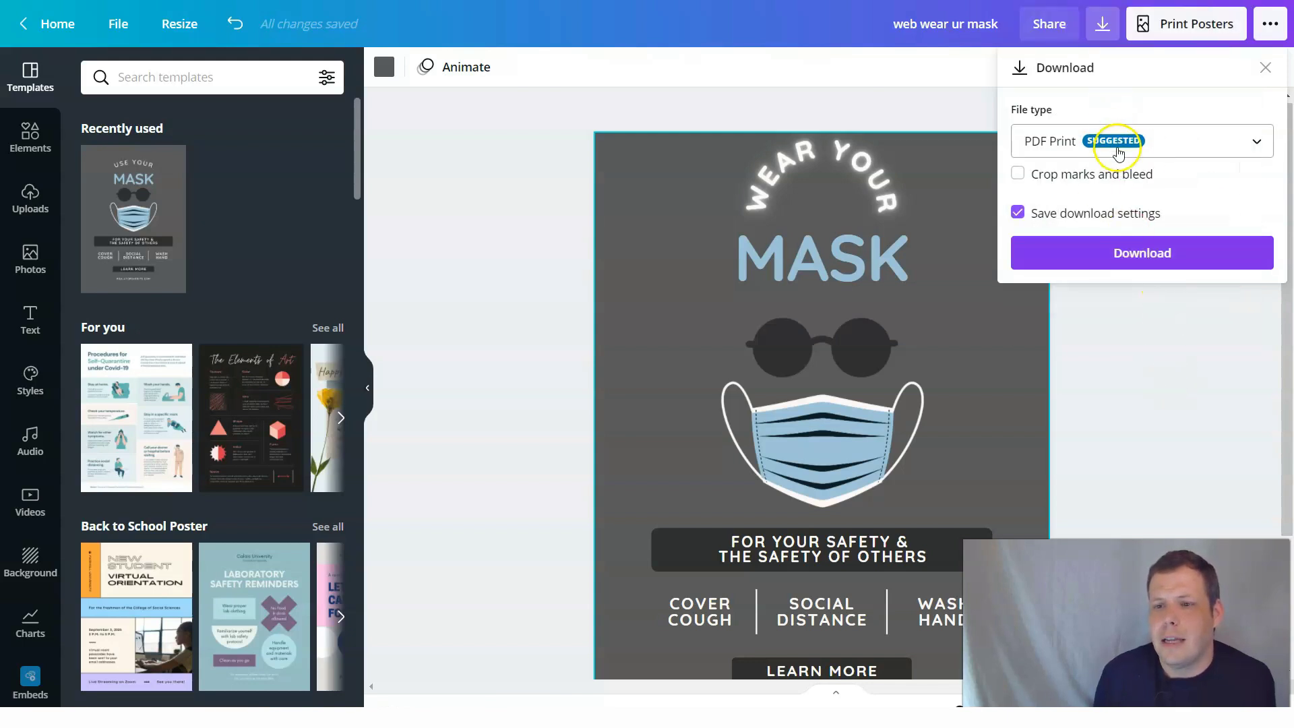
click(1213, 324)
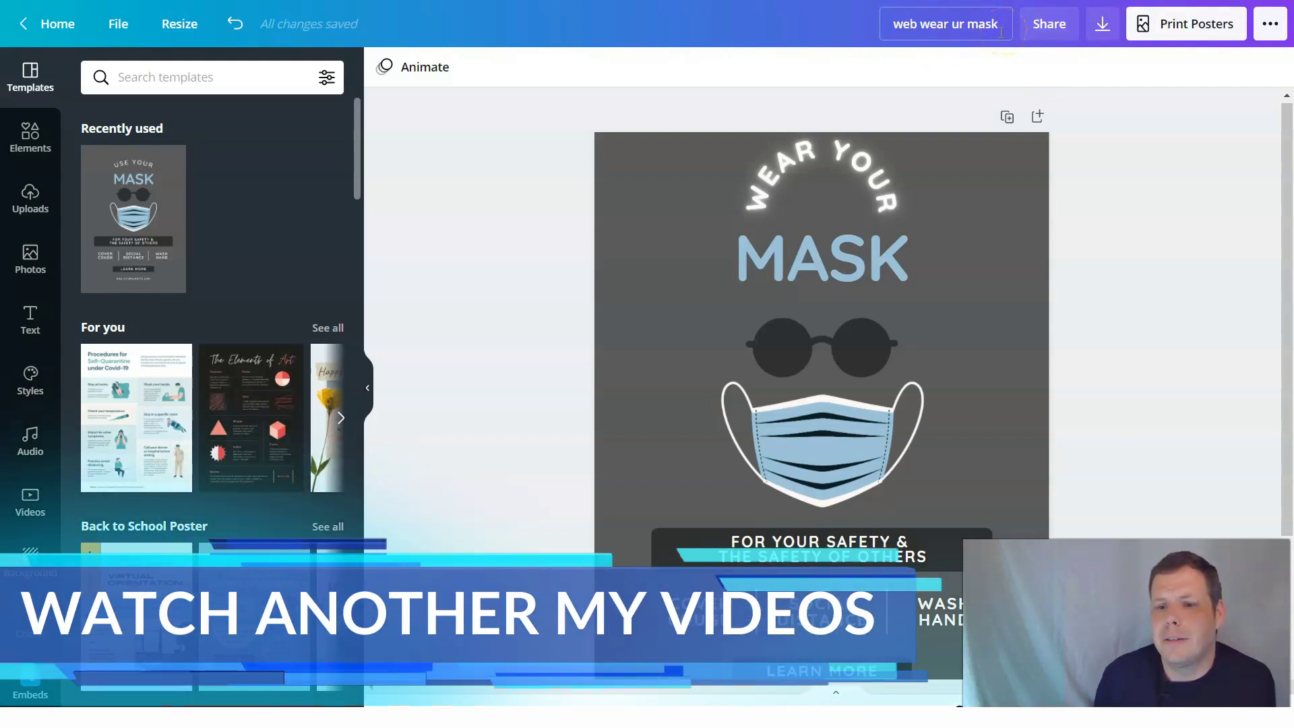
click(875, 277)
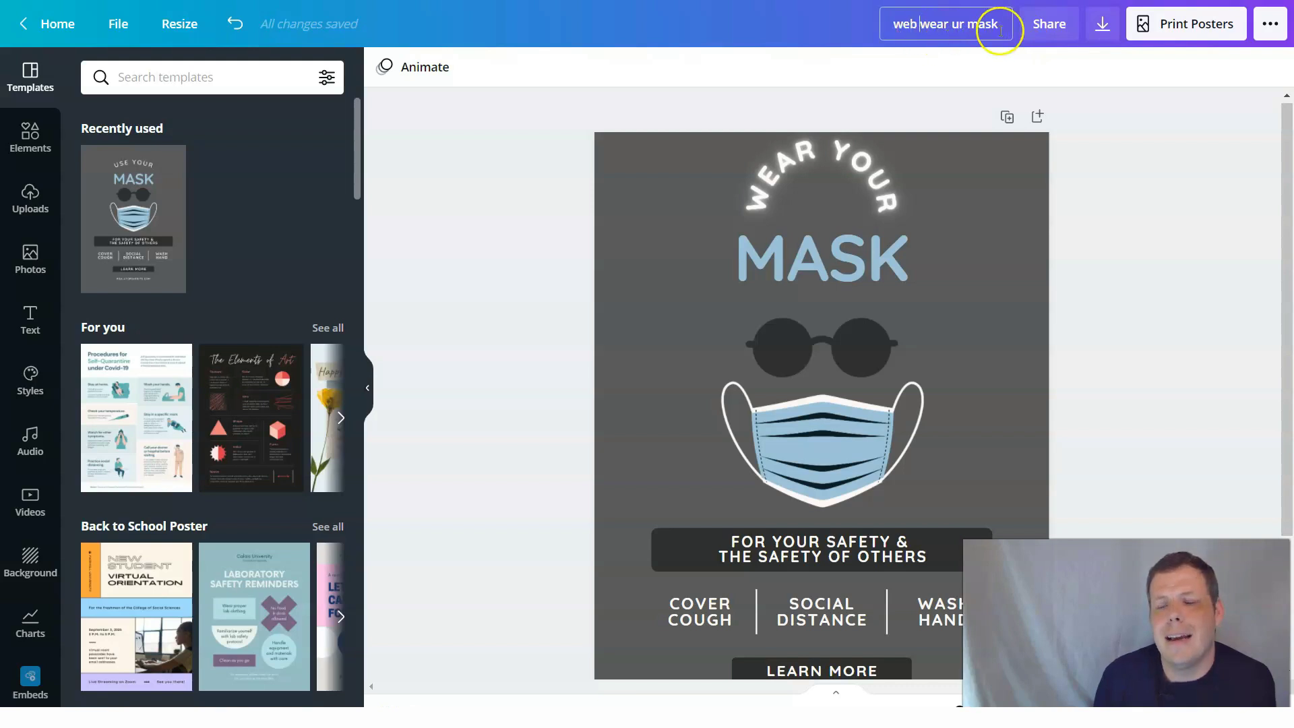
click(1111, 33)
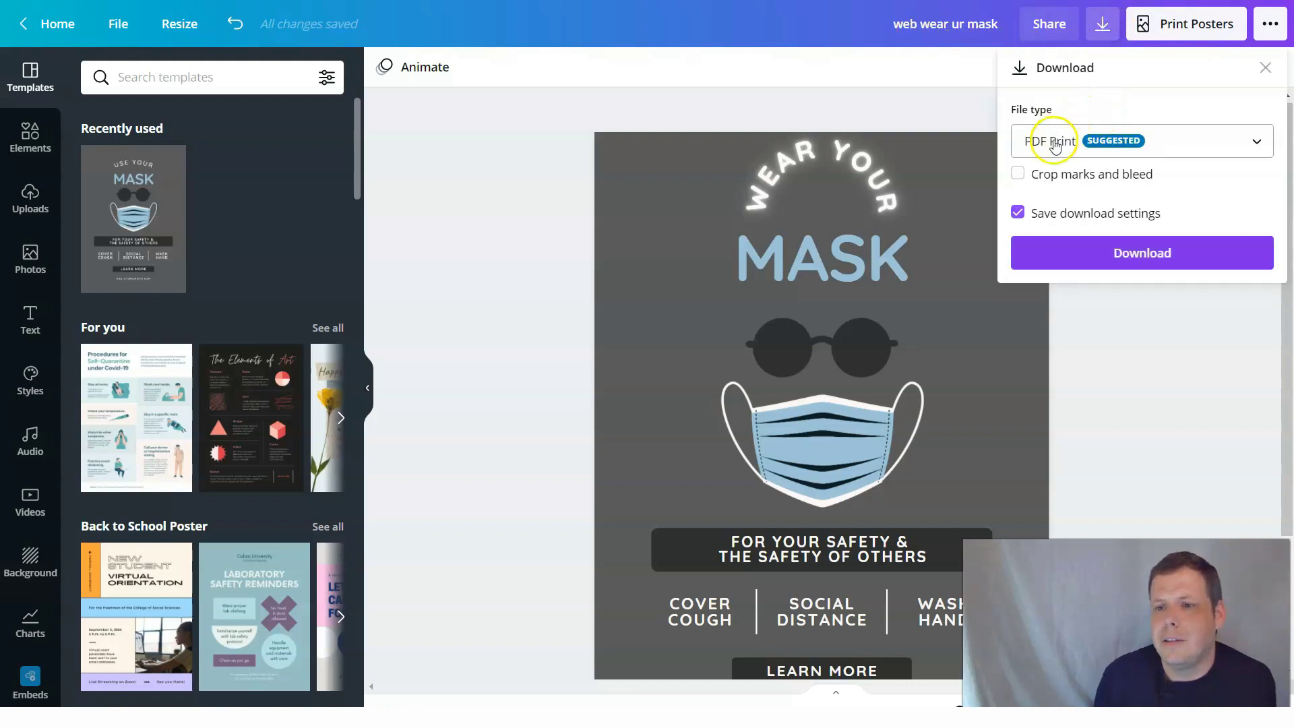
click(1177, 326)
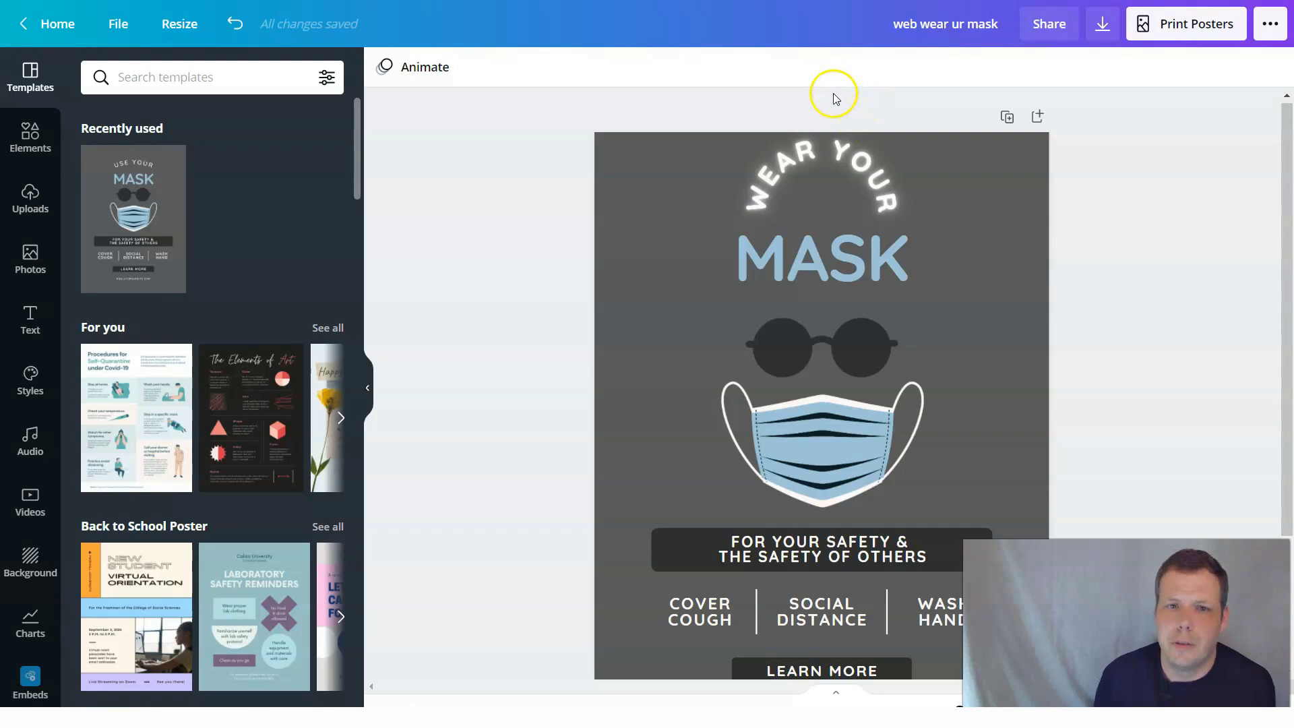
- Set the word MASK in the Benedict font
click(867, 228)
click(1009, 202)
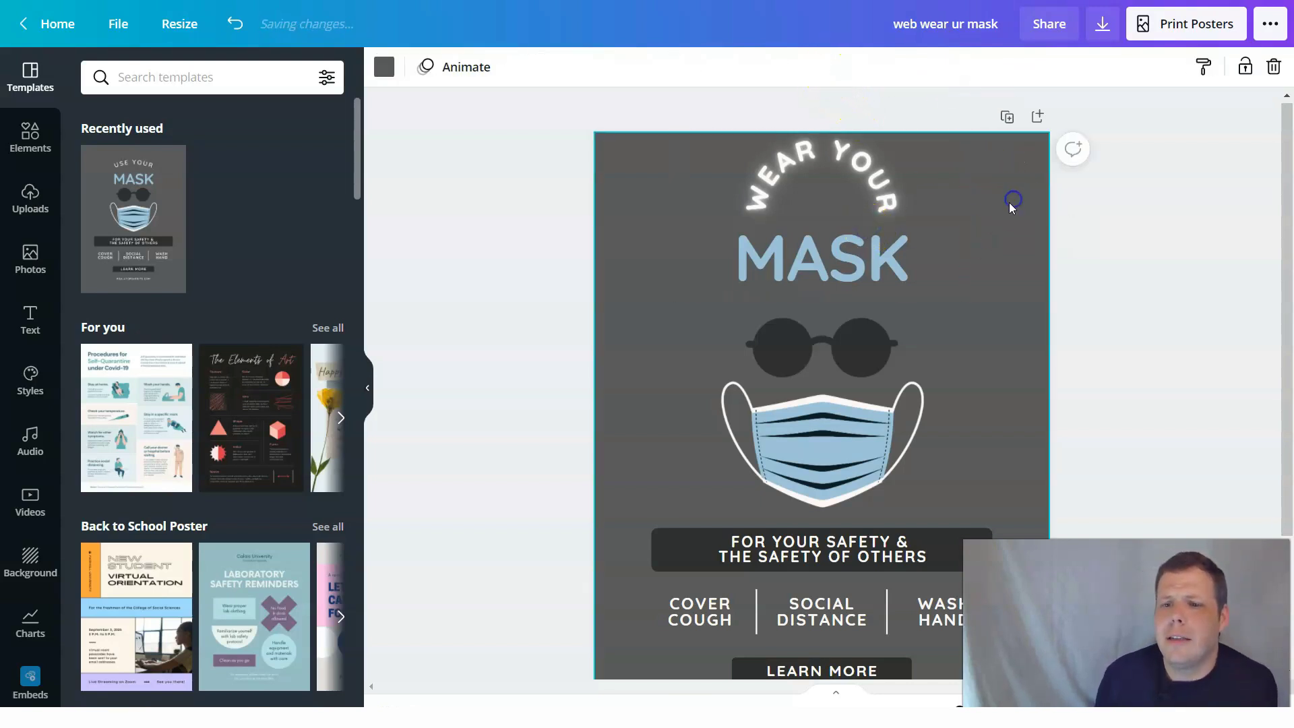
click(885, 266)
double_click(886, 266)
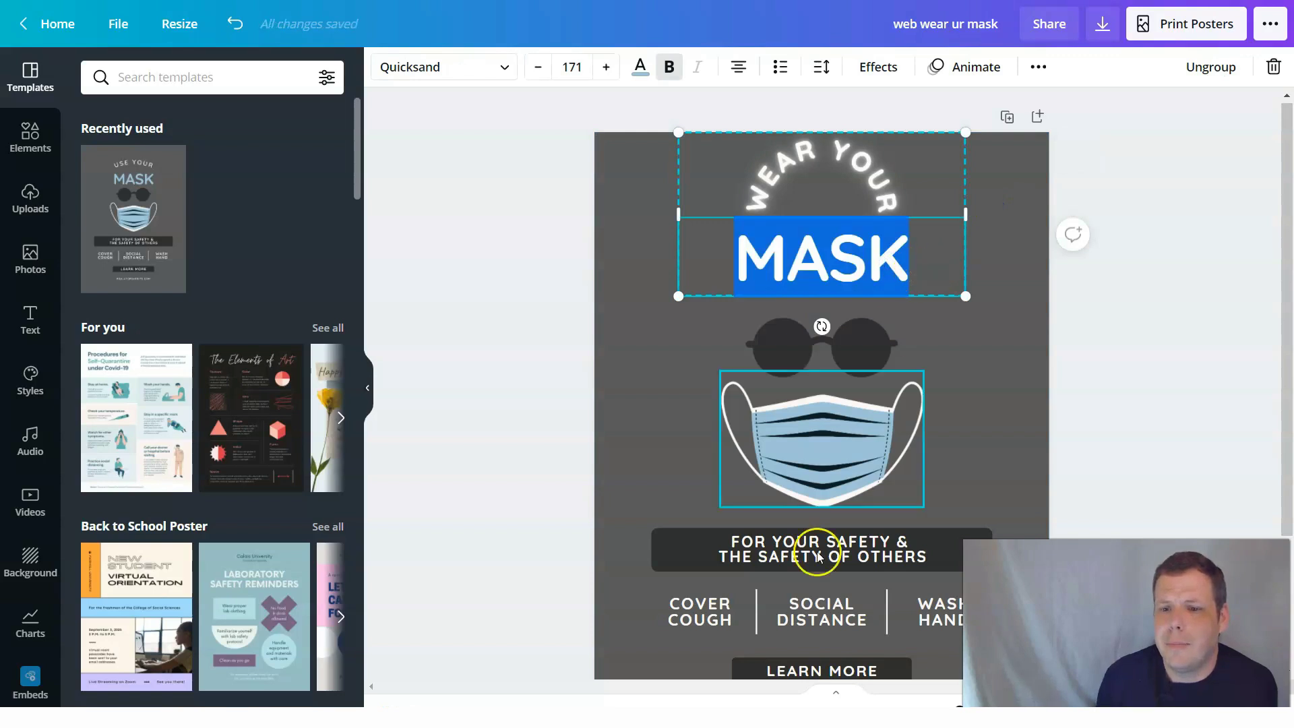
click(507, 77)
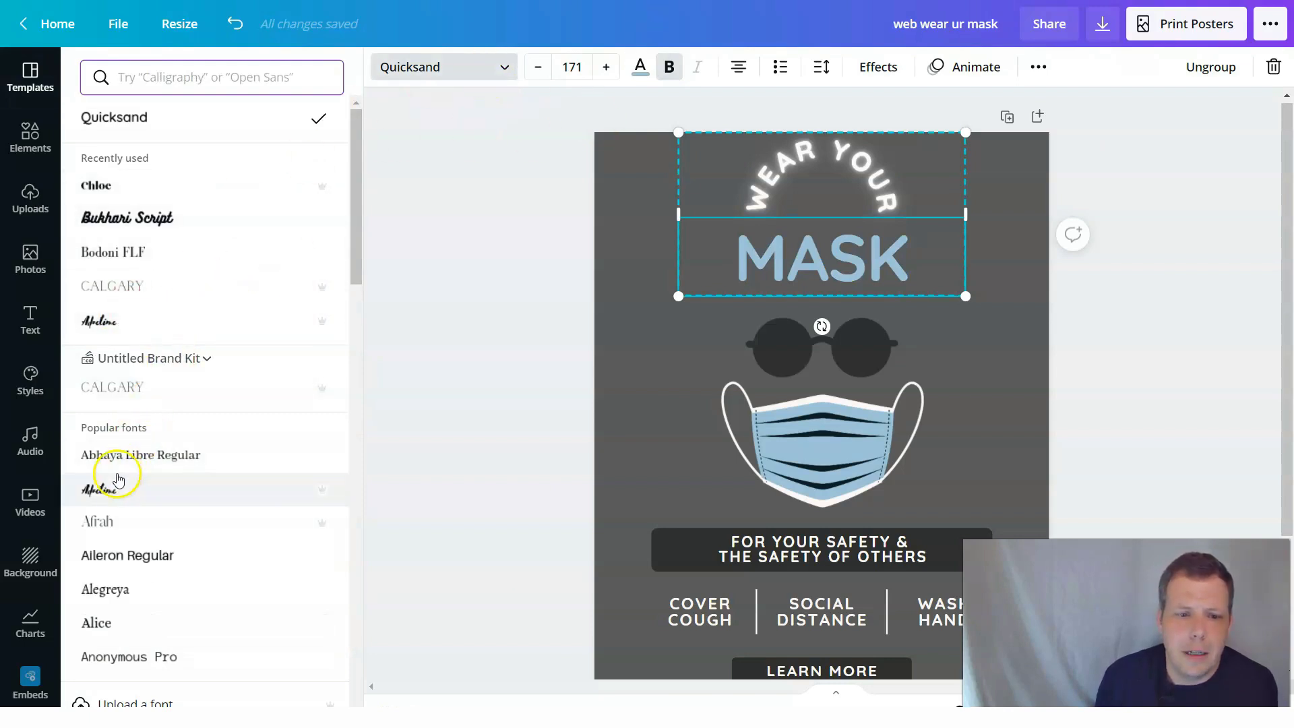
scroll(151, 584, down, 8)
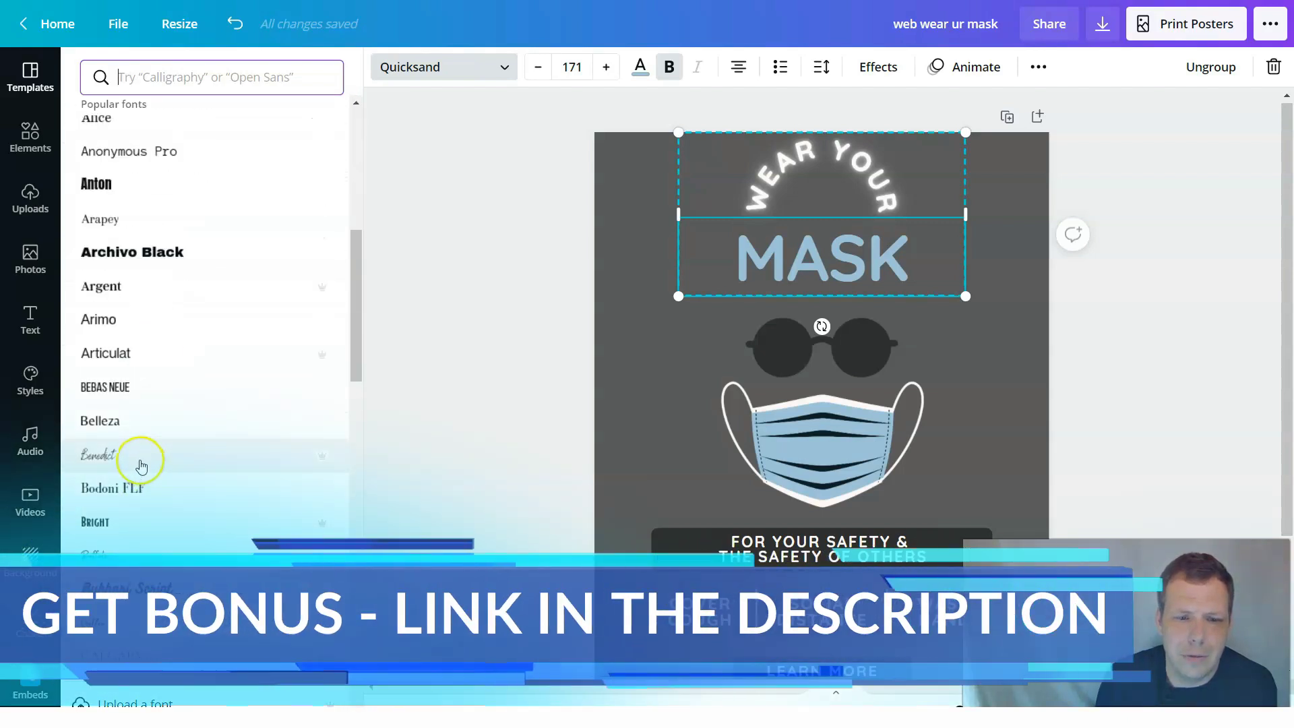
click(141, 463)
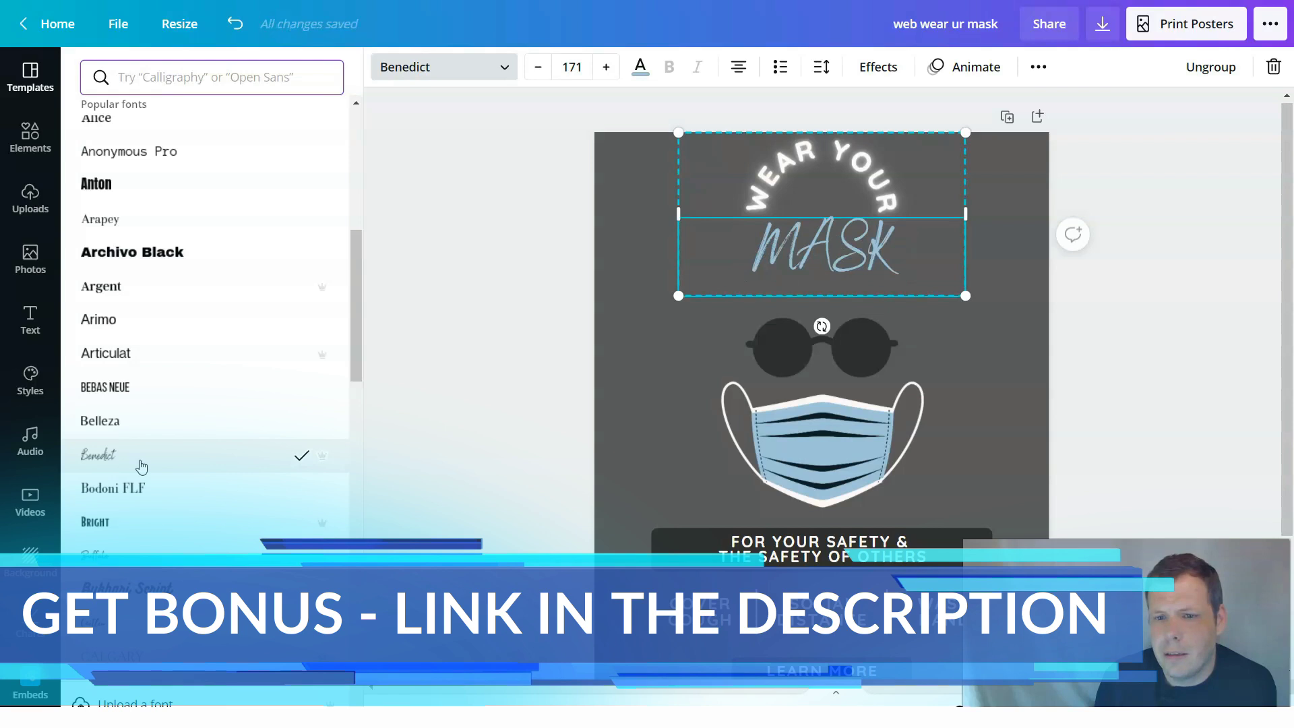
click(950, 260)
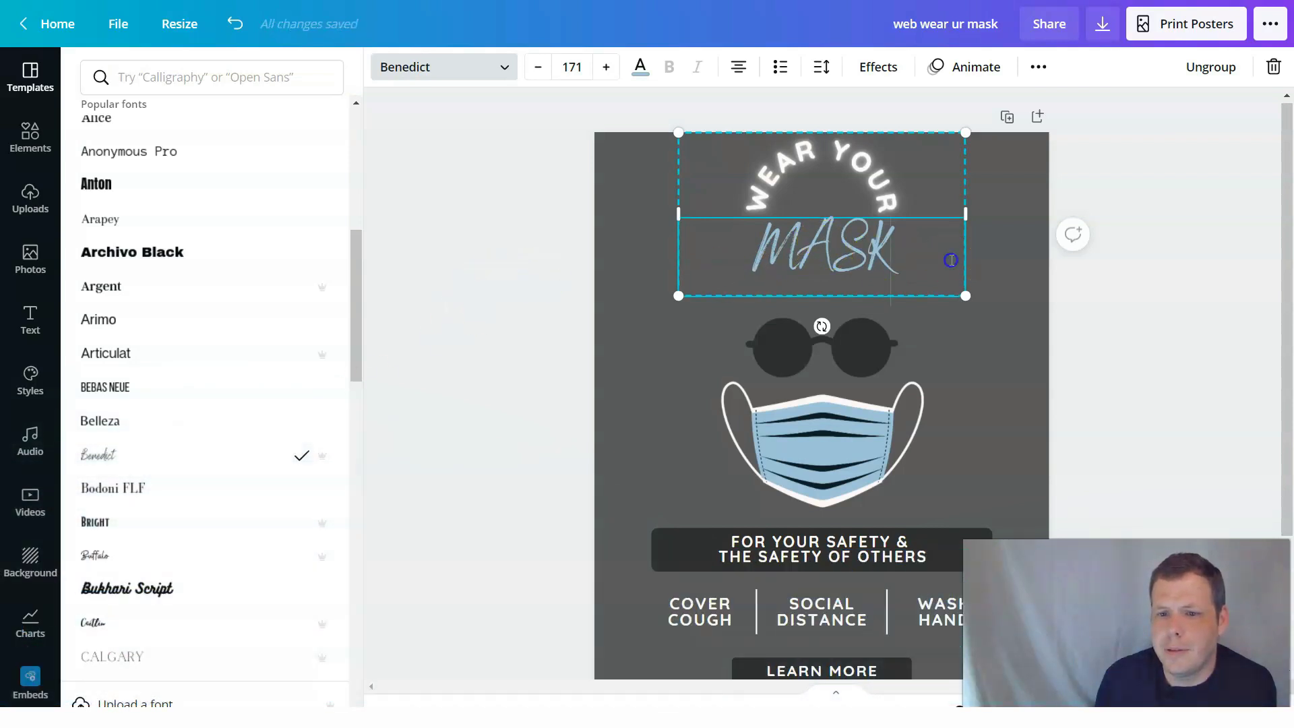
- Colour MASK with the purple default text colour swatch
drag(929, 250, 757, 263)
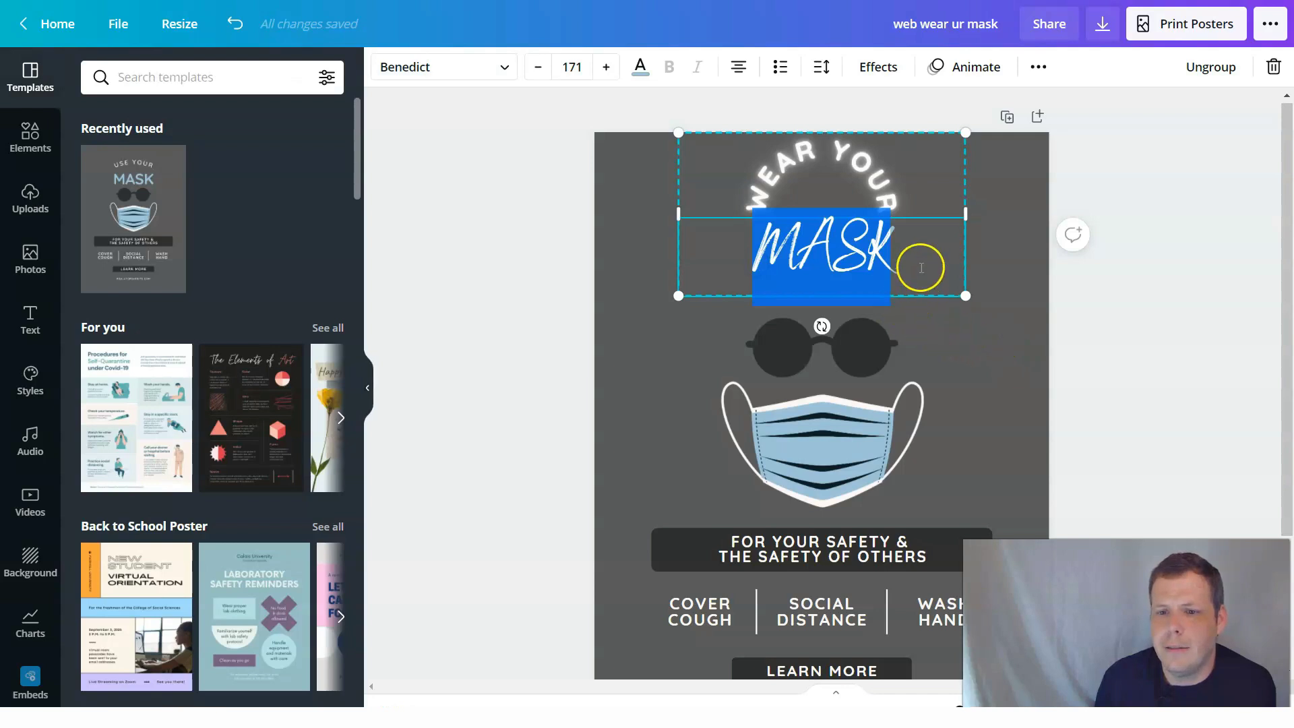
click(921, 267)
drag(942, 263, 737, 260)
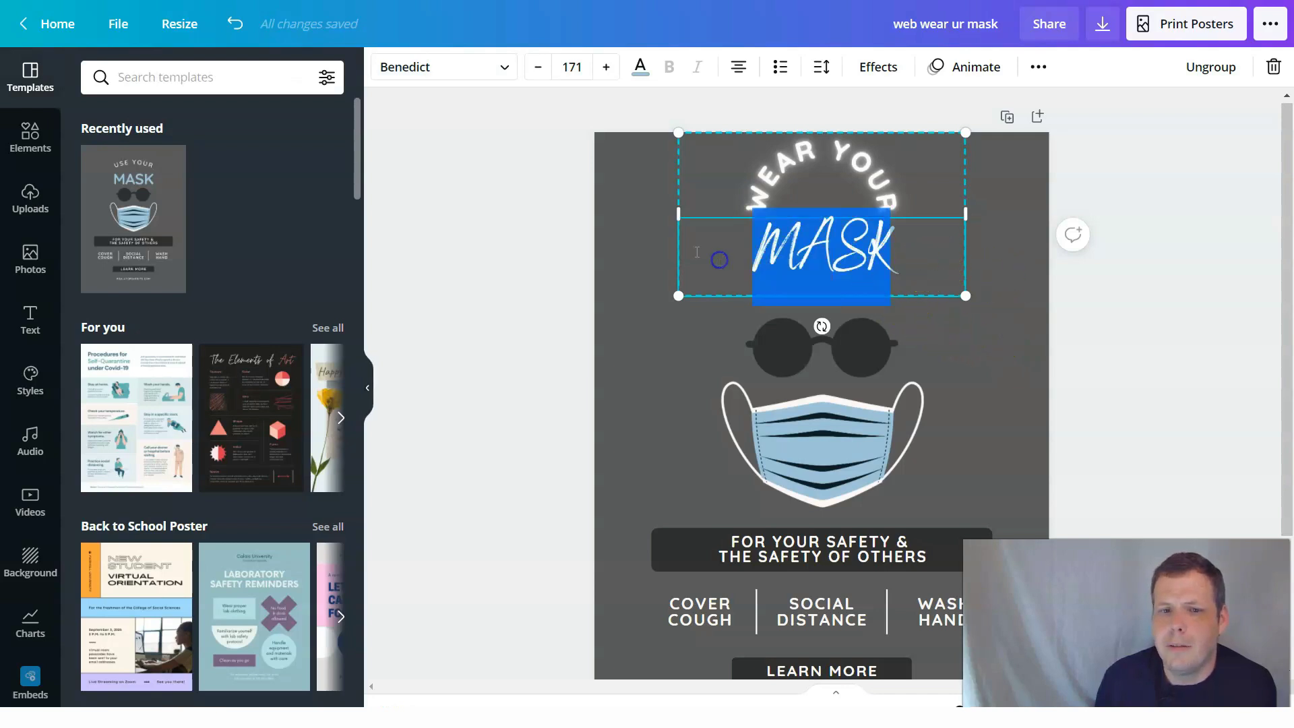
click(645, 75)
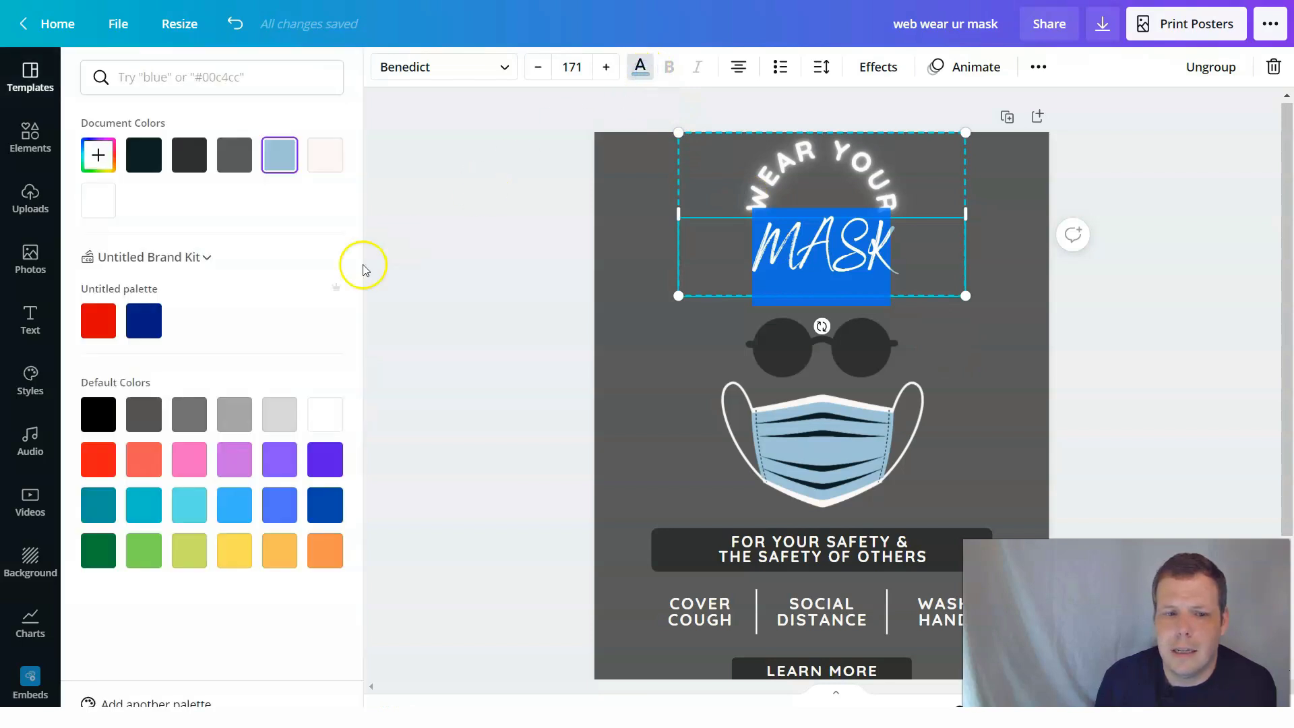
click(230, 457)
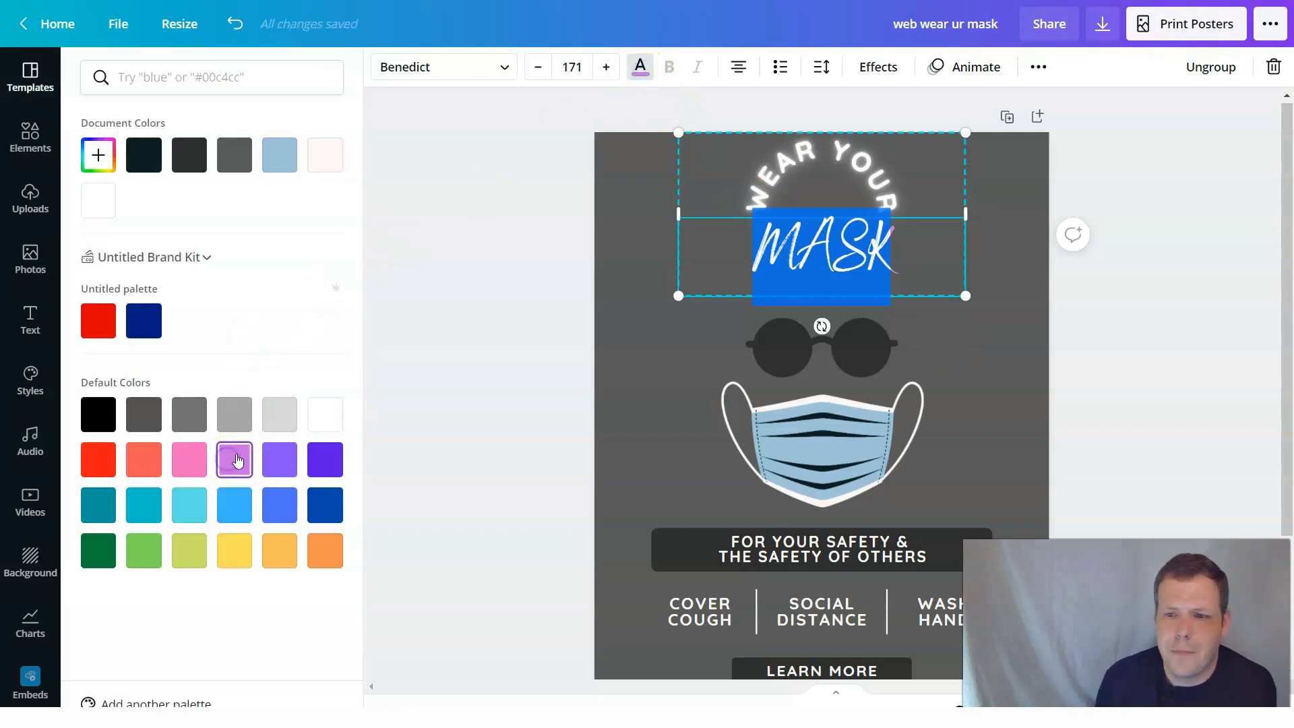
click(965, 327)
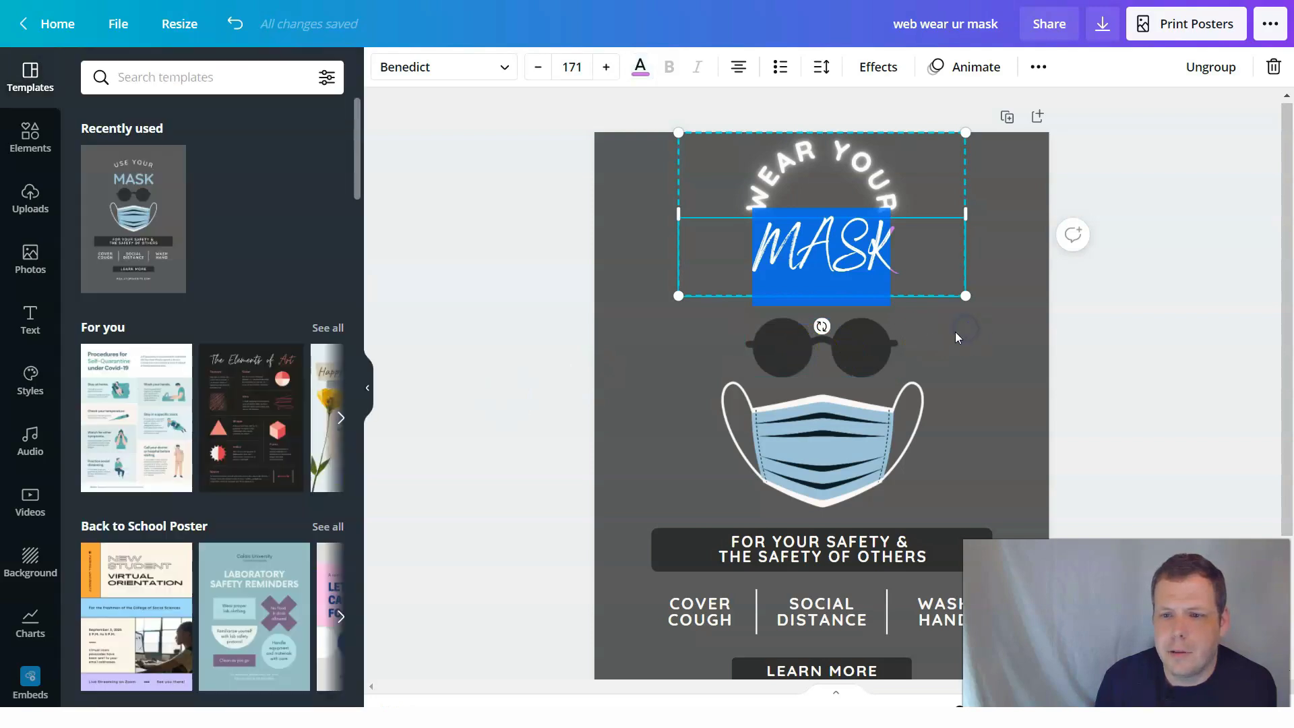
click(955, 332)
- Select the dark round sunglasses above the face mask and delete them from the poster
click(1000, 384)
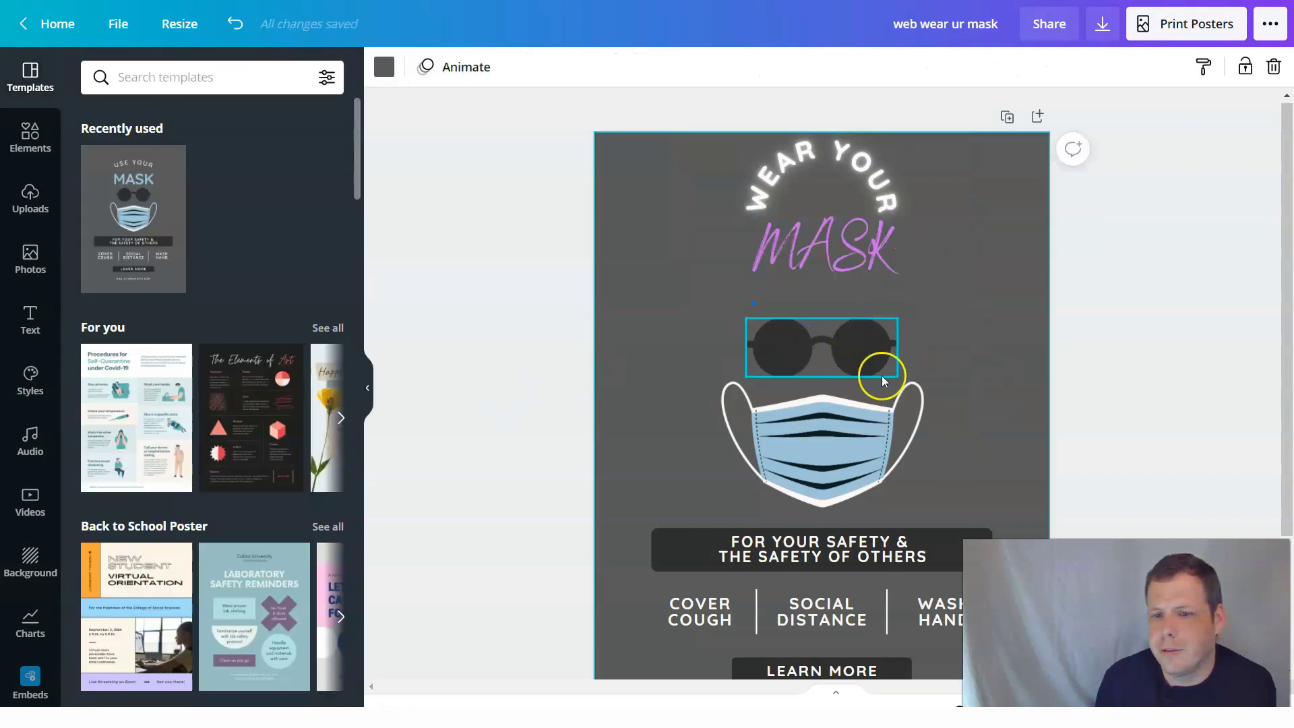
click(860, 353)
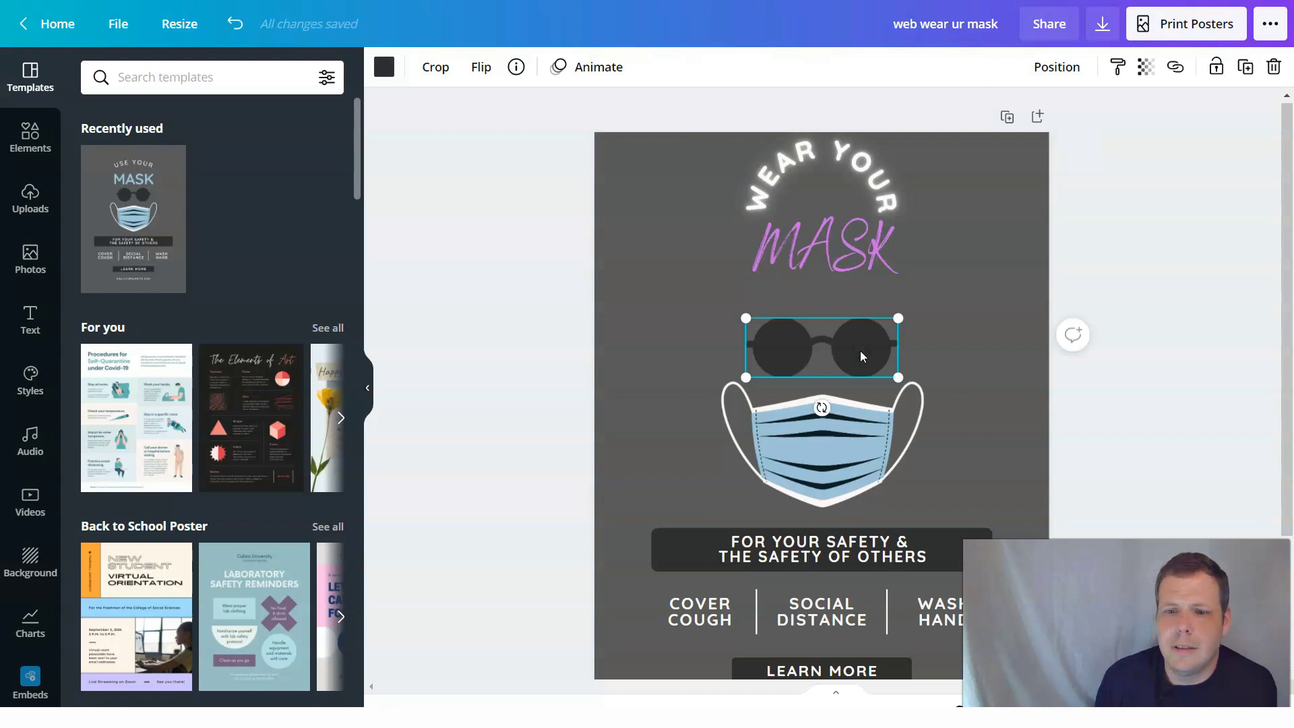
click(811, 436)
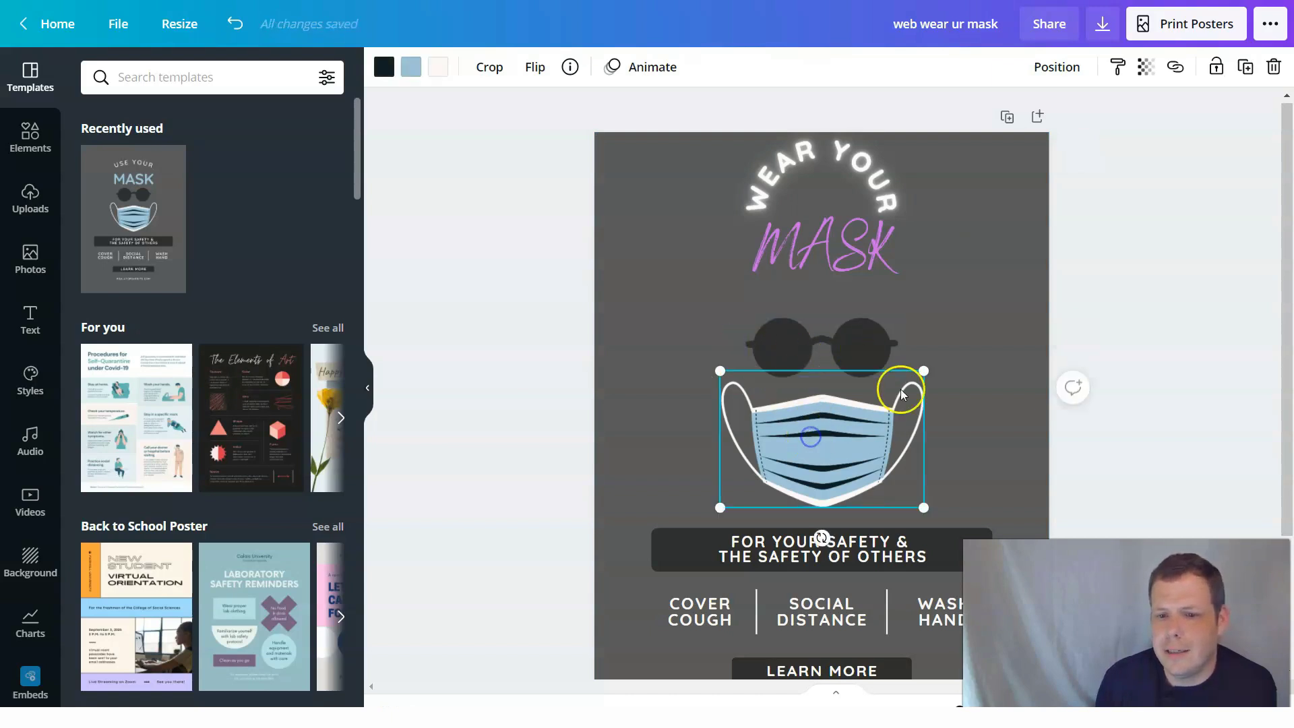
click(847, 349)
click(864, 423)
click(864, 361)
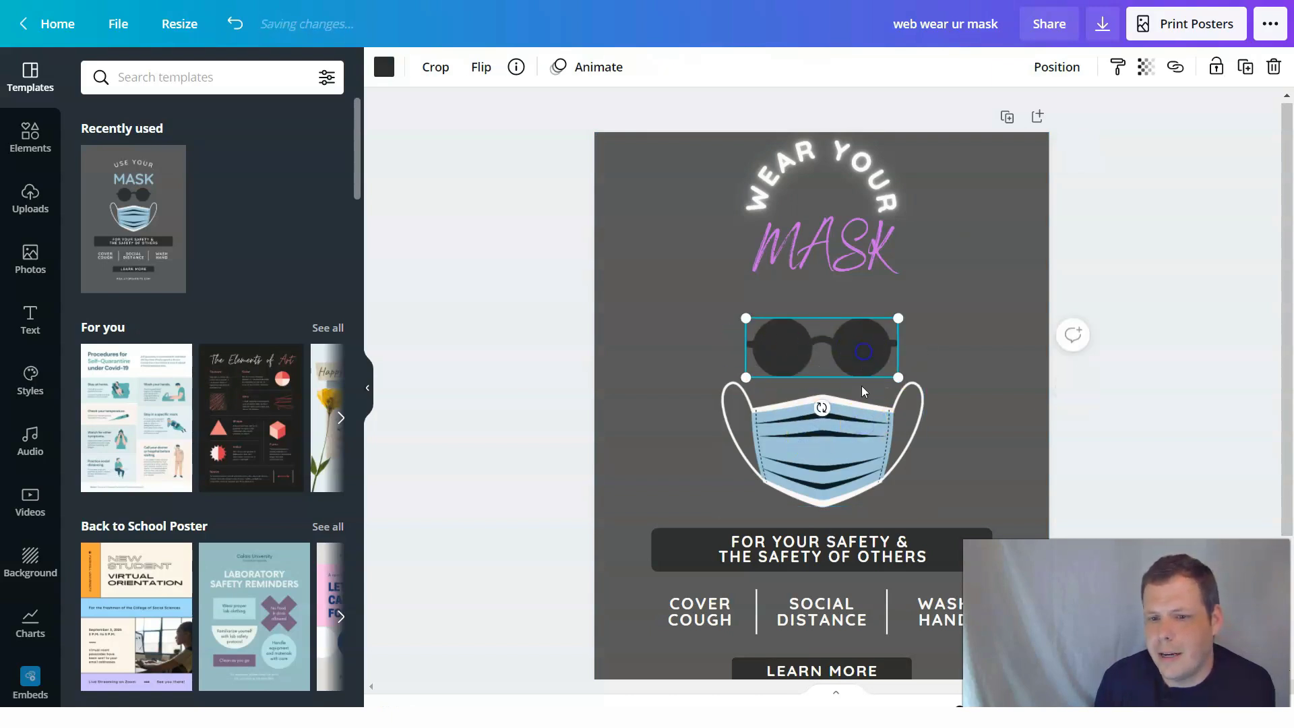
click(861, 401)
click(862, 399)
click(862, 448)
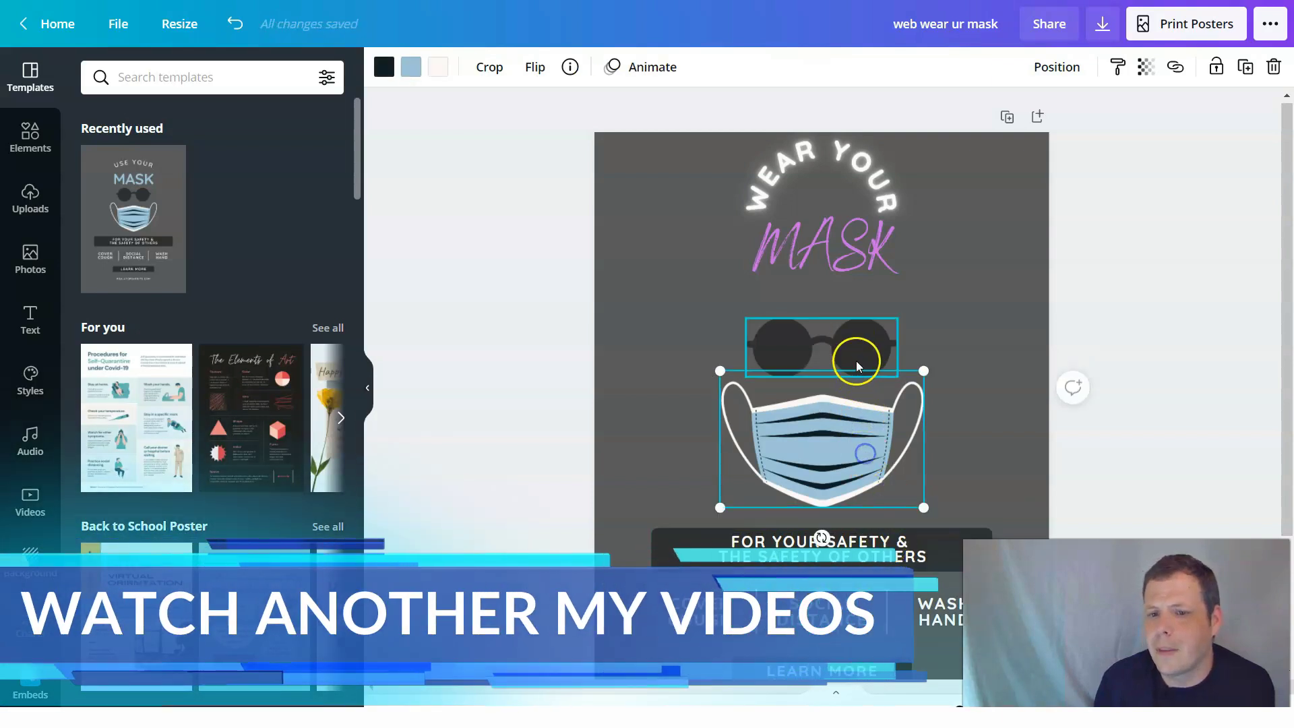
click(856, 361)
click(856, 427)
click(842, 349)
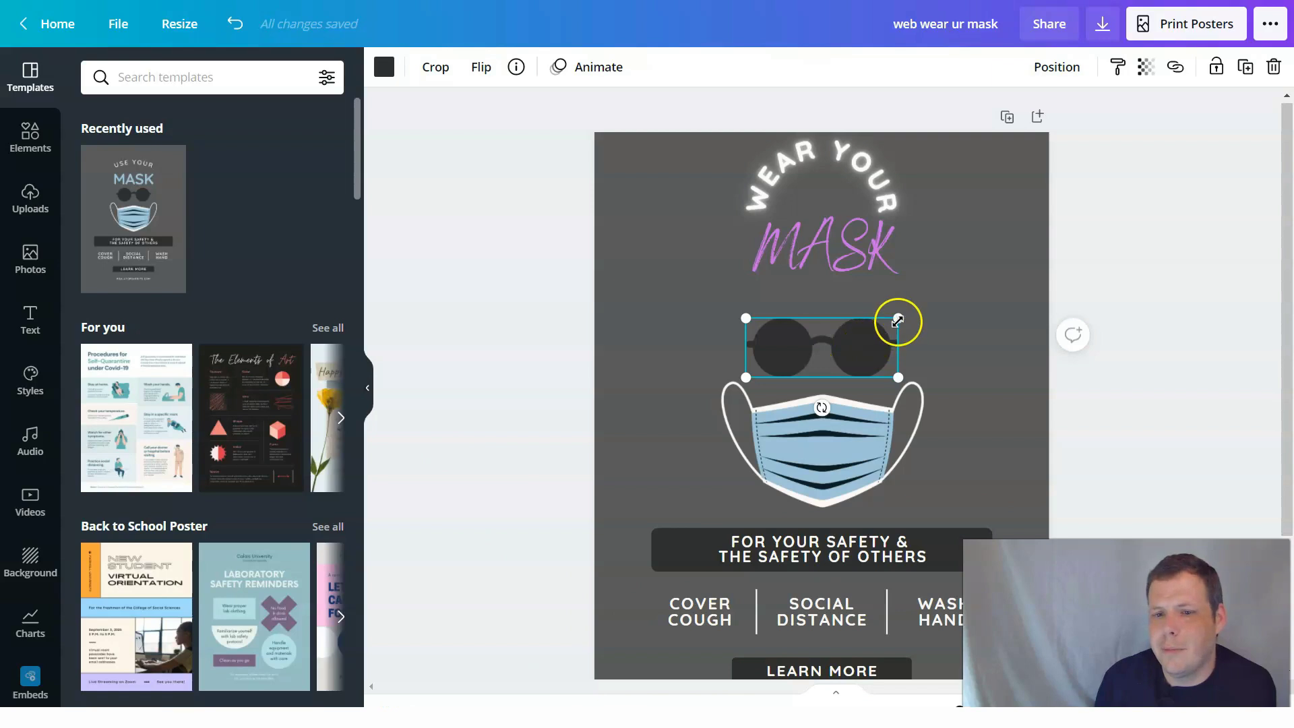
mouse_move(898, 318)
mouse_down()
mouse_move(934, 294)
mouse_move(893, 314)
mouse_up()
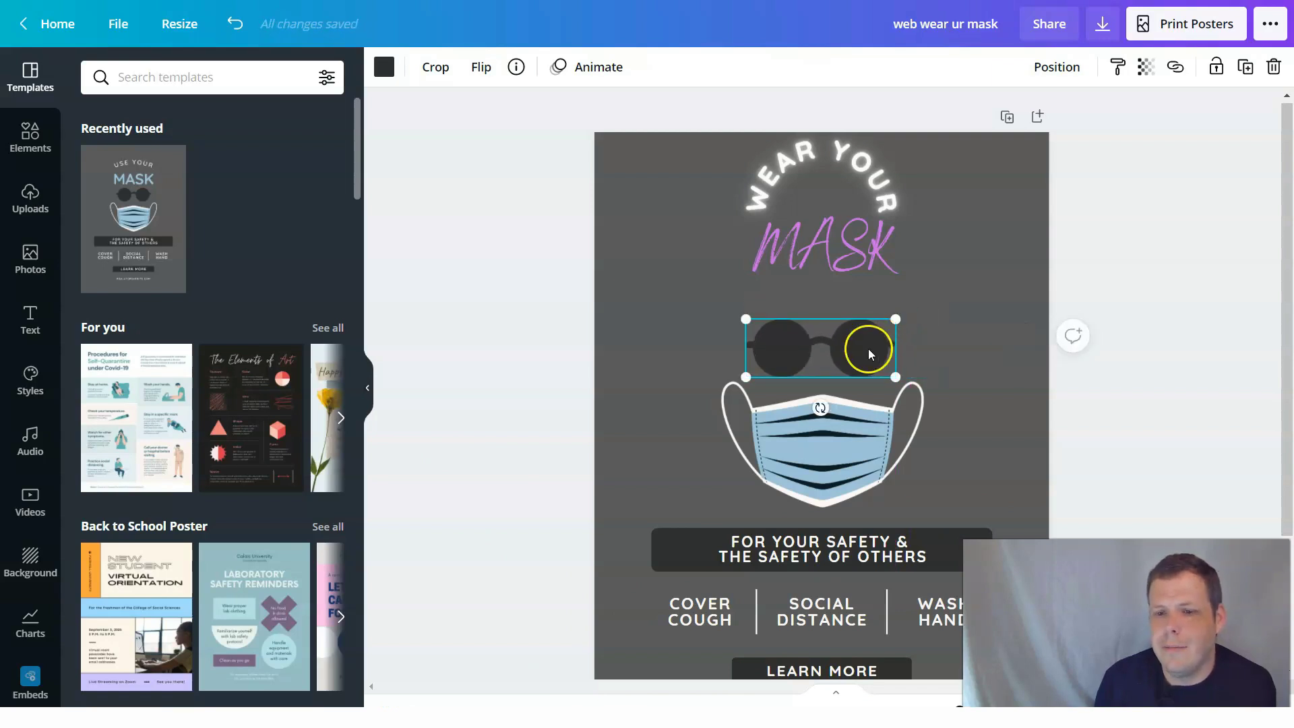
key(Delete)
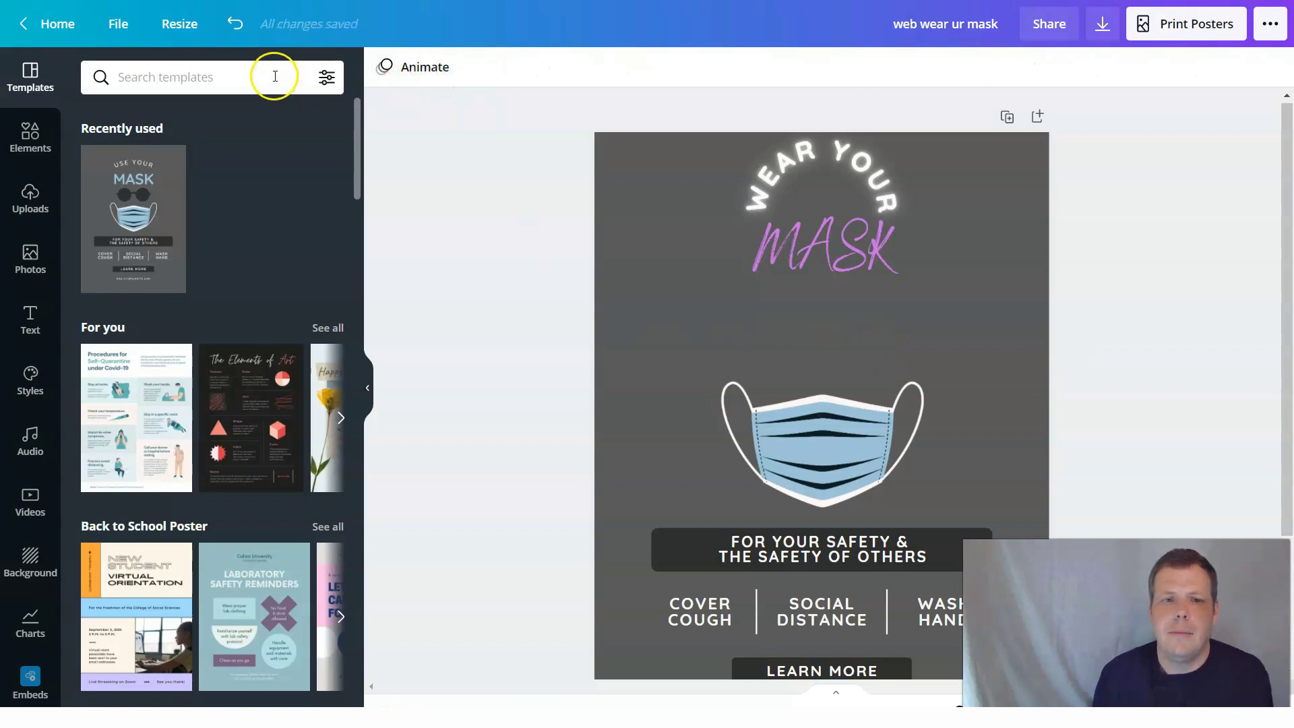
- Search the templates for 'sunglasse'
click(274, 77)
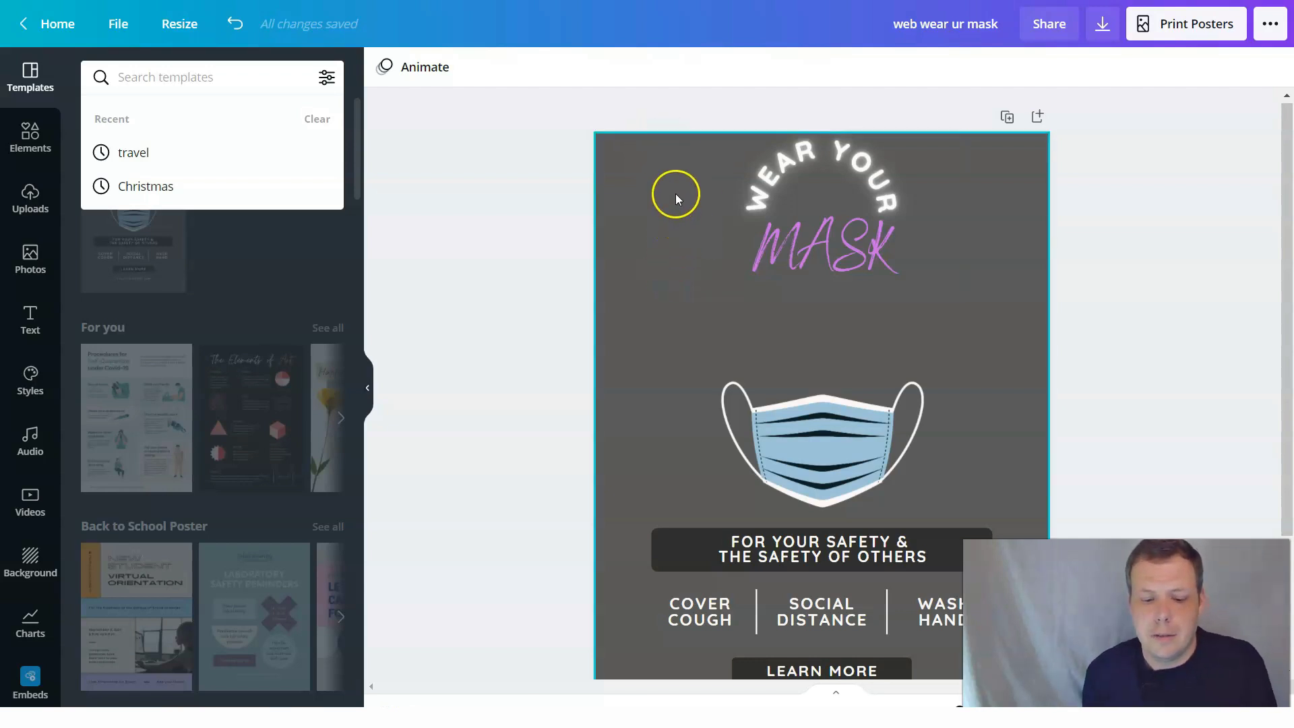
text(sungla)
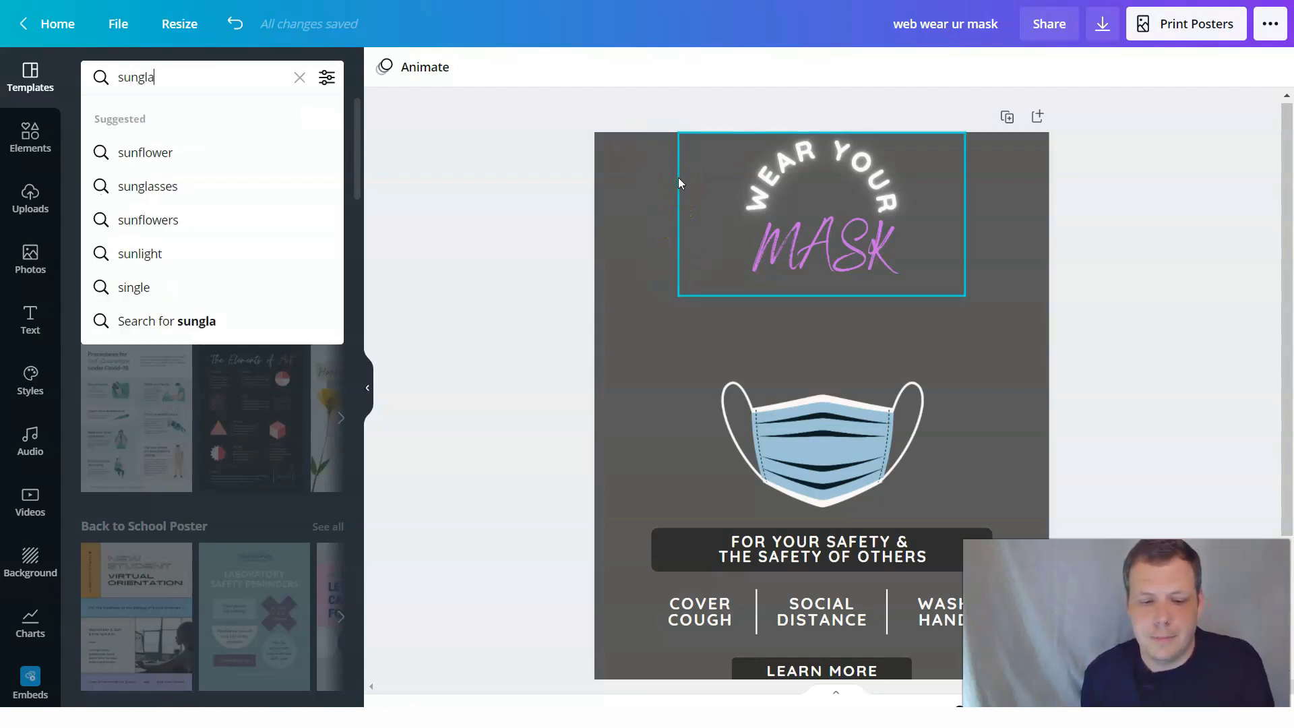
text(sse)
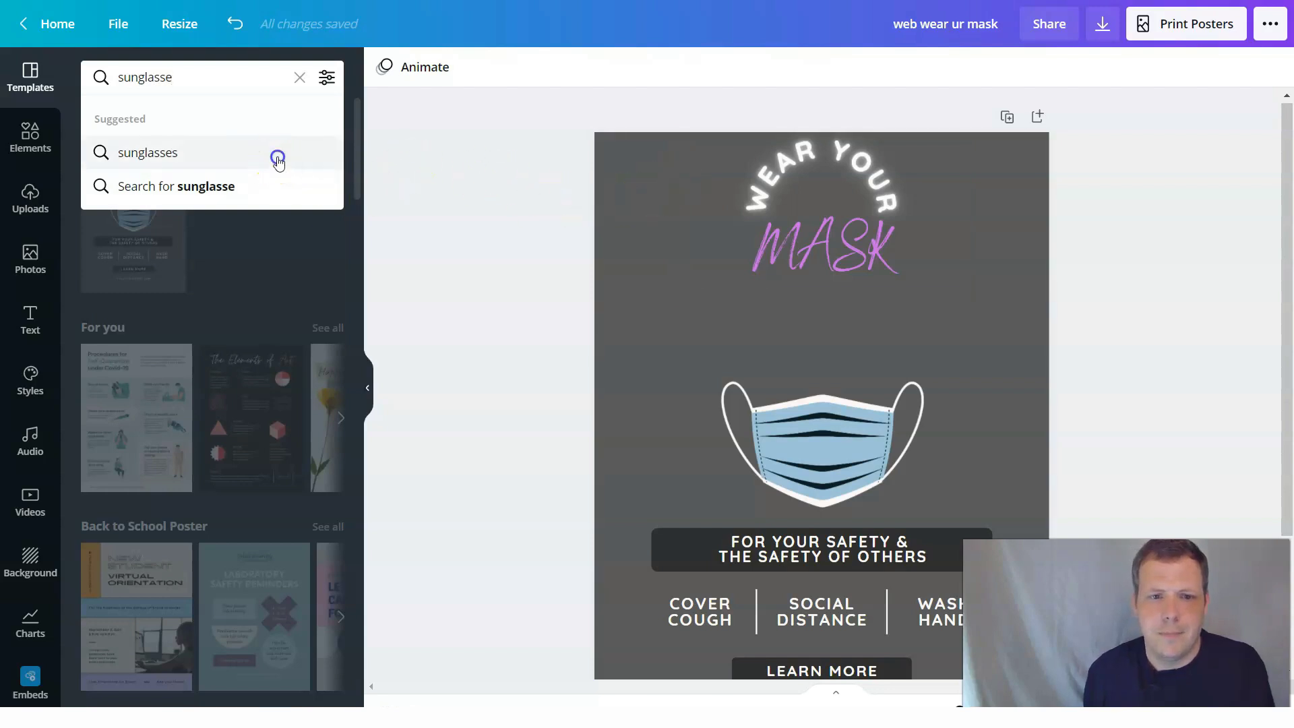
click(278, 159)
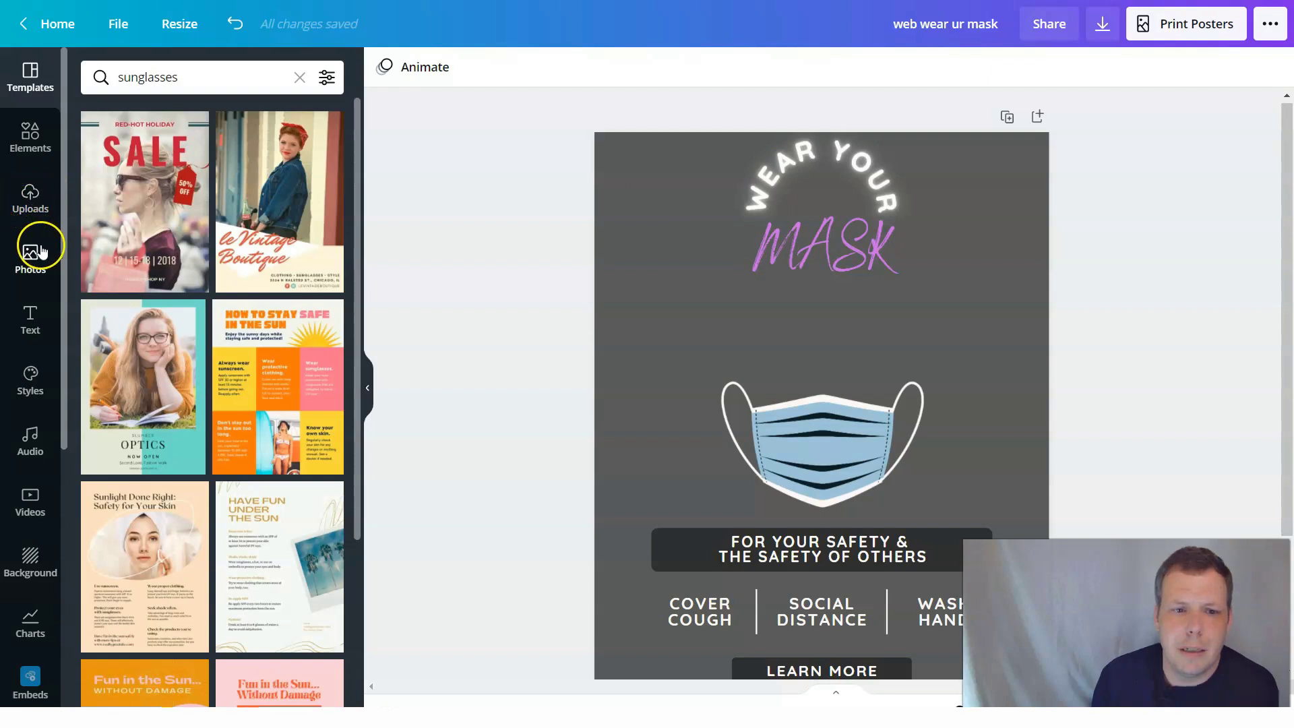
- Switch to Elements and start typing 'sungl' in its search box
click(31, 137)
click(206, 78)
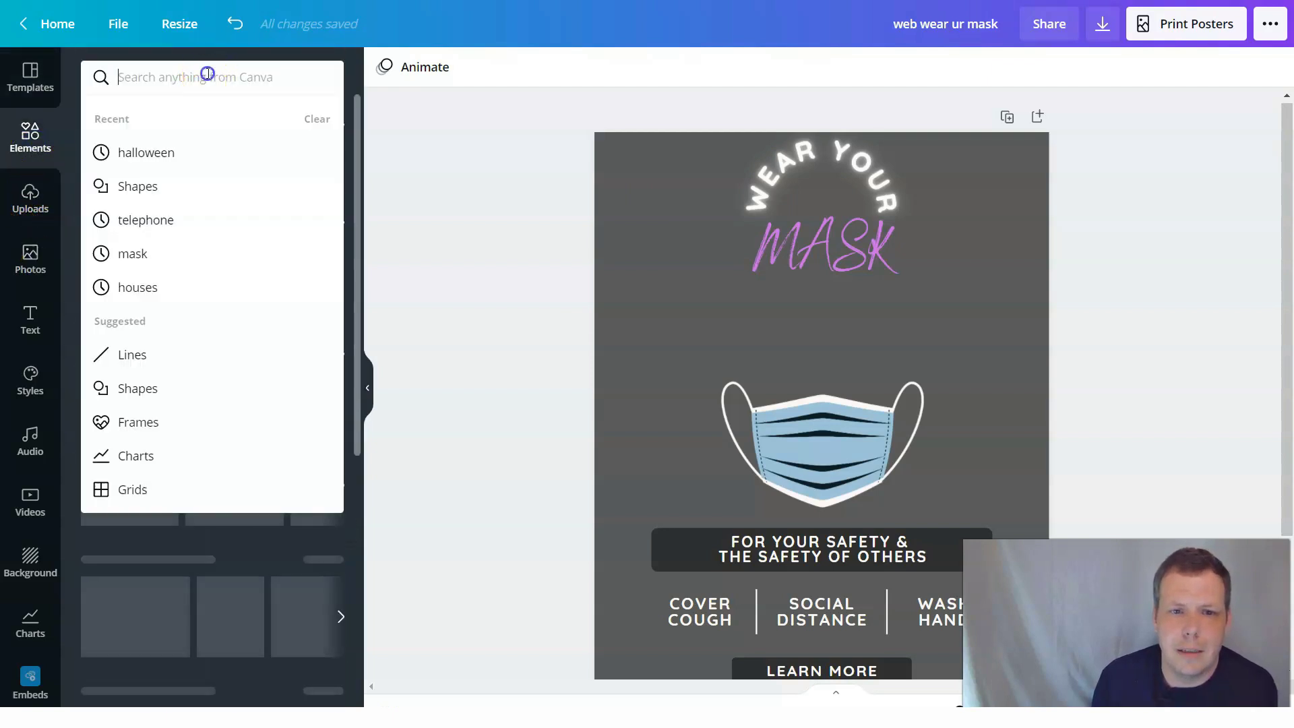
text(sun)
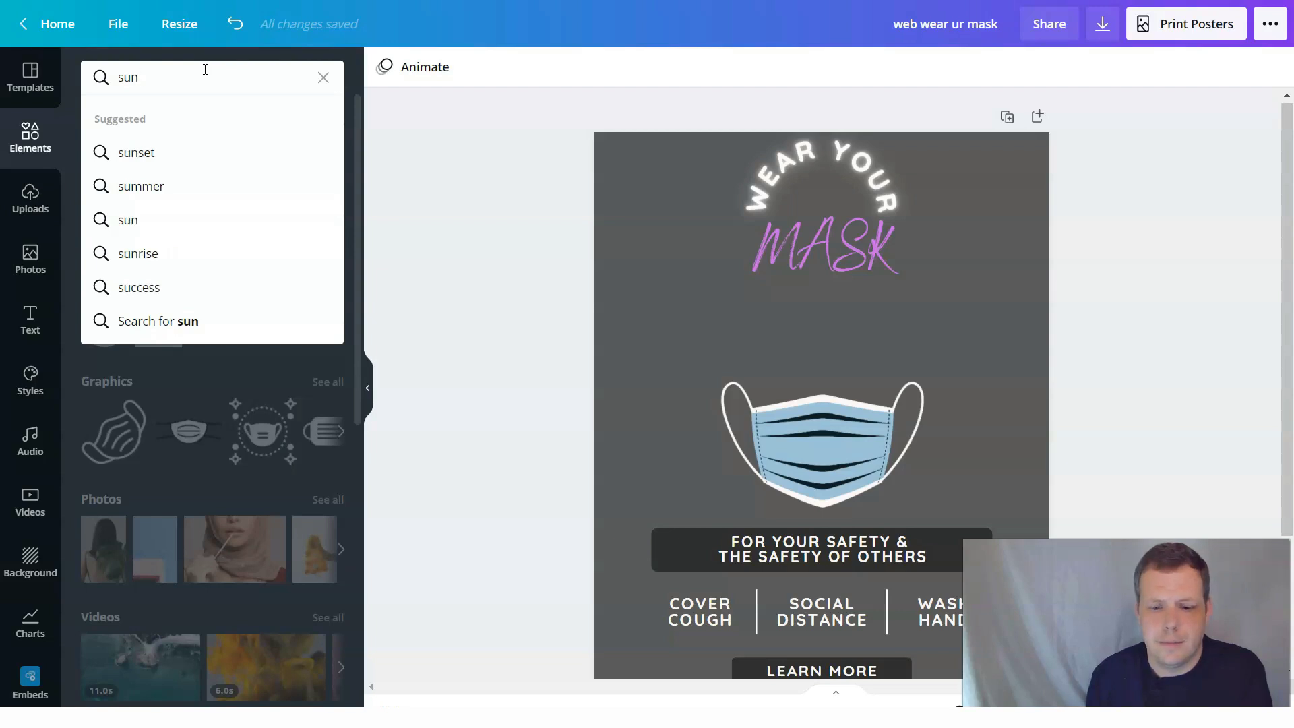
text(gl)
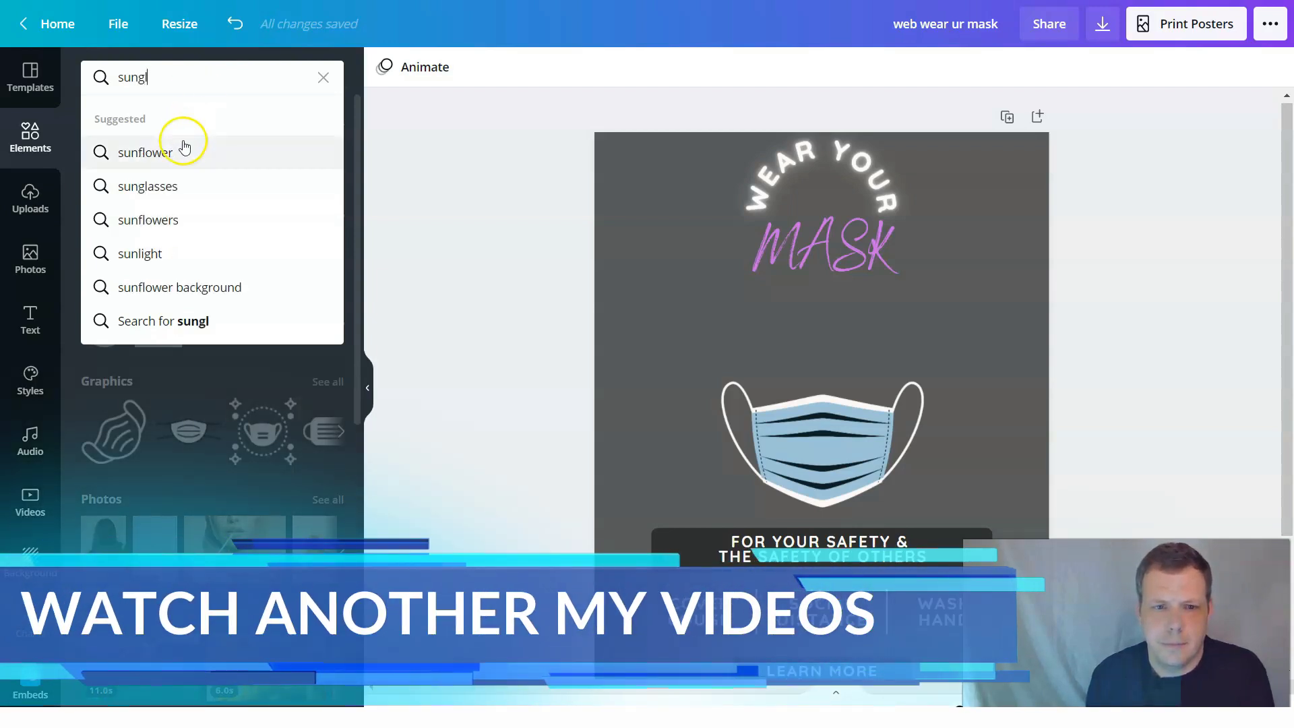
- Search elements for sunglasses, try a tortoiseshell pair over the mask, then delete it
click(165, 187)
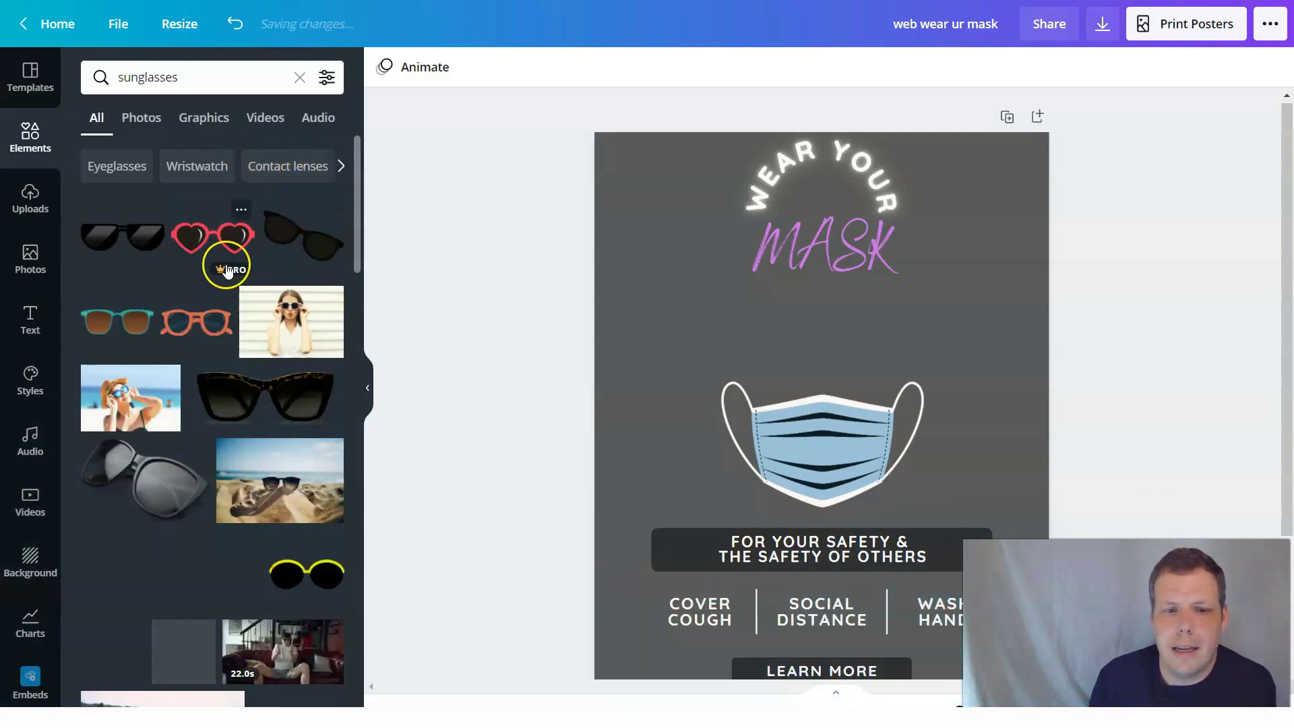
drag(289, 396, 762, 293)
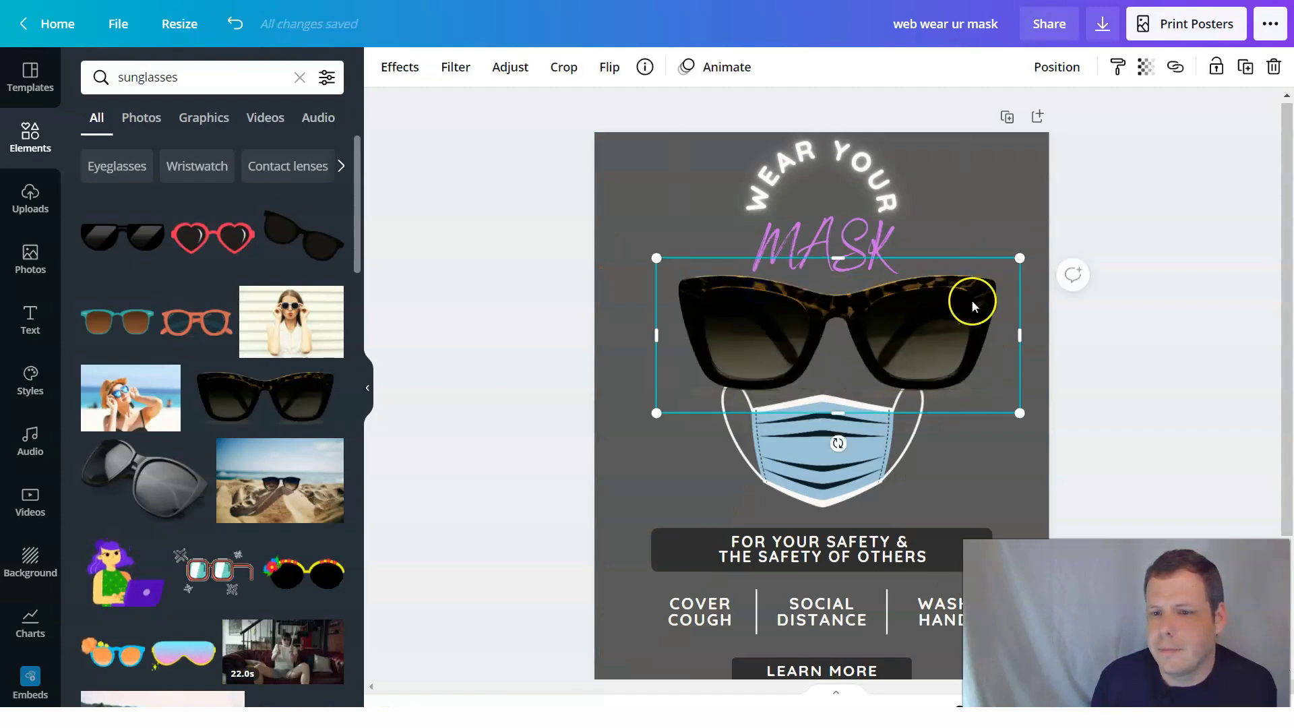
drag(1020, 258, 930, 296)
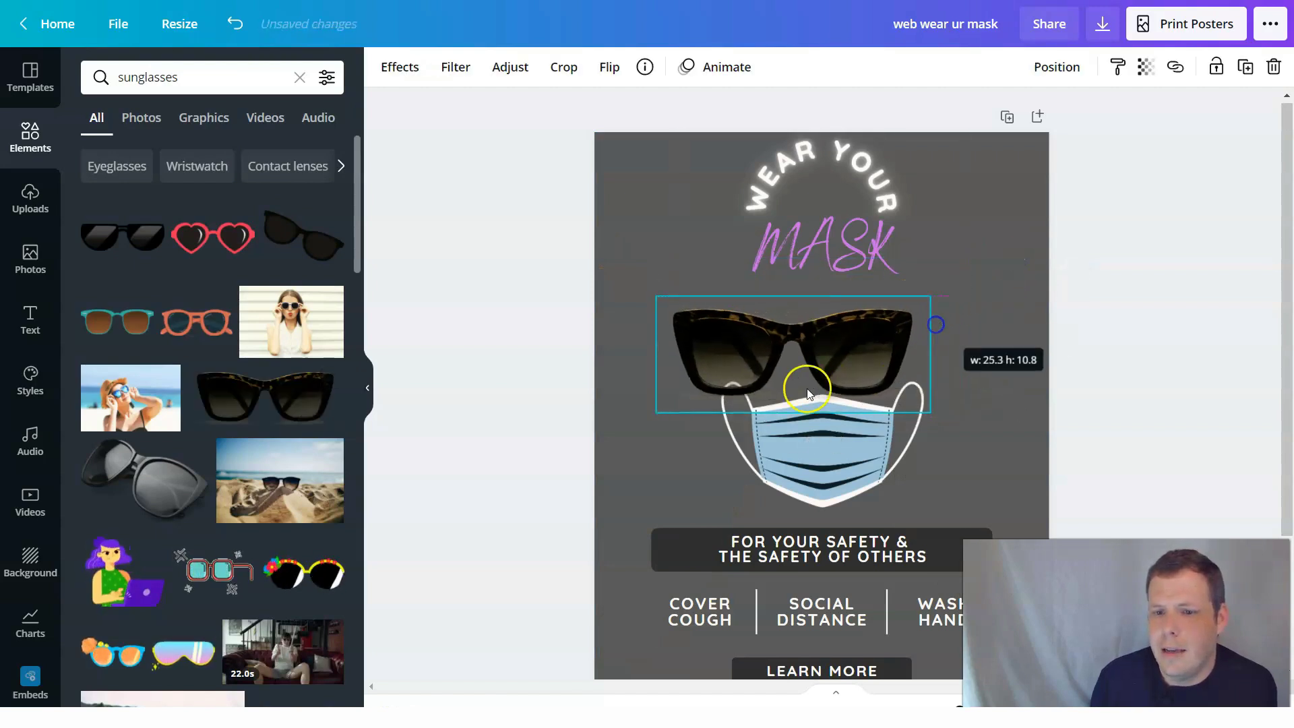
drag(855, 352, 890, 339)
right_click(867, 346)
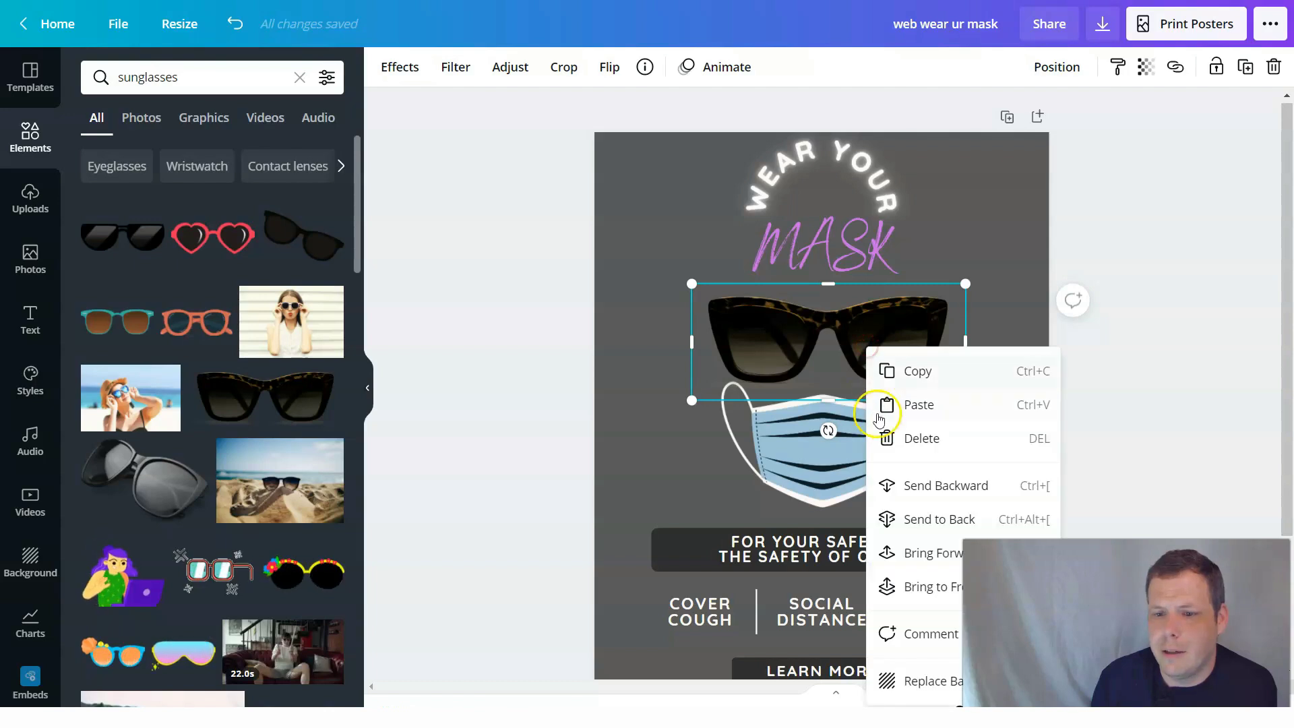
click(931, 439)
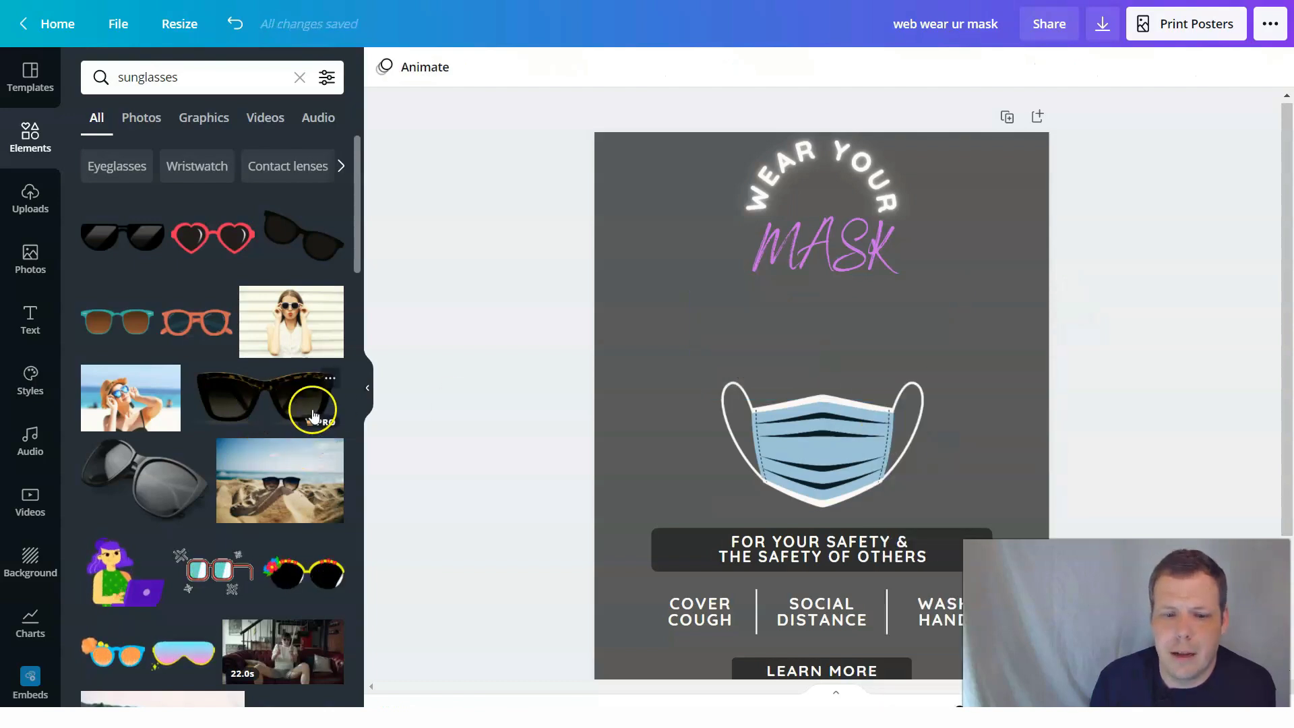
- Try a flowered pair of sunglasses resized above the mask, then delete it too
scroll(312, 415, down, 2)
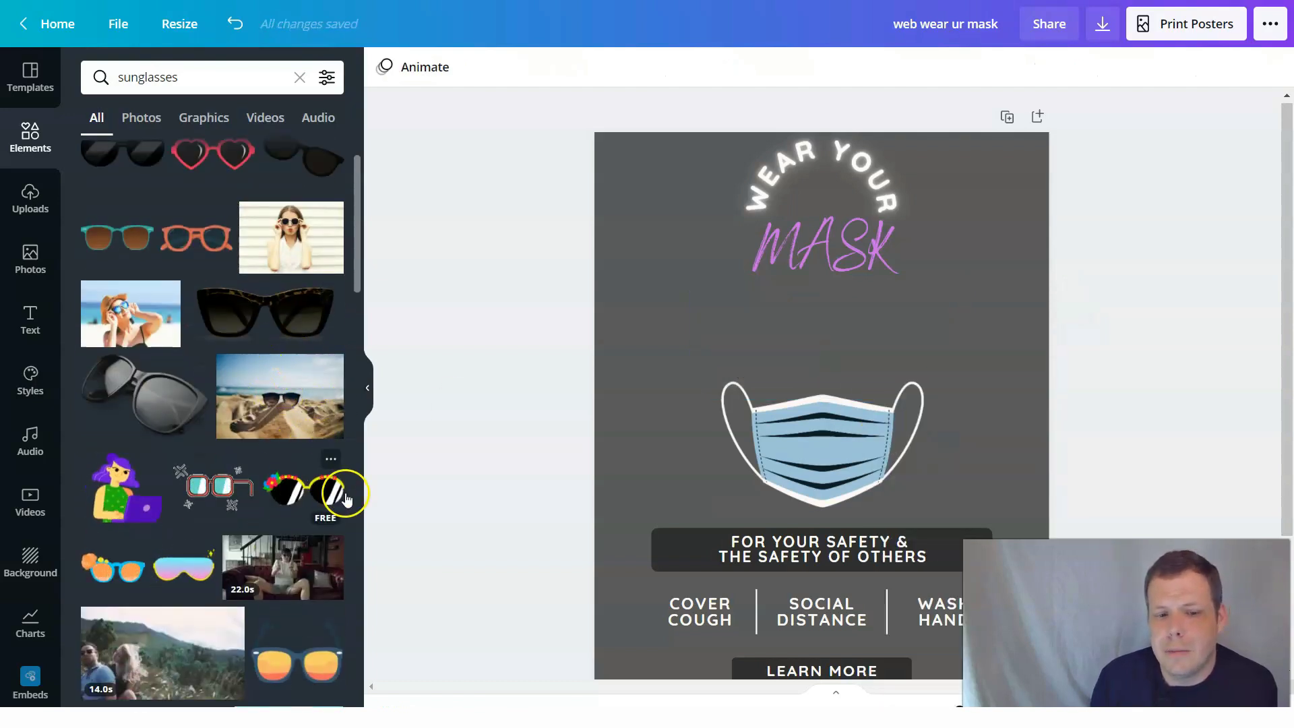
drag(310, 499, 705, 309)
drag(1005, 254, 786, 347)
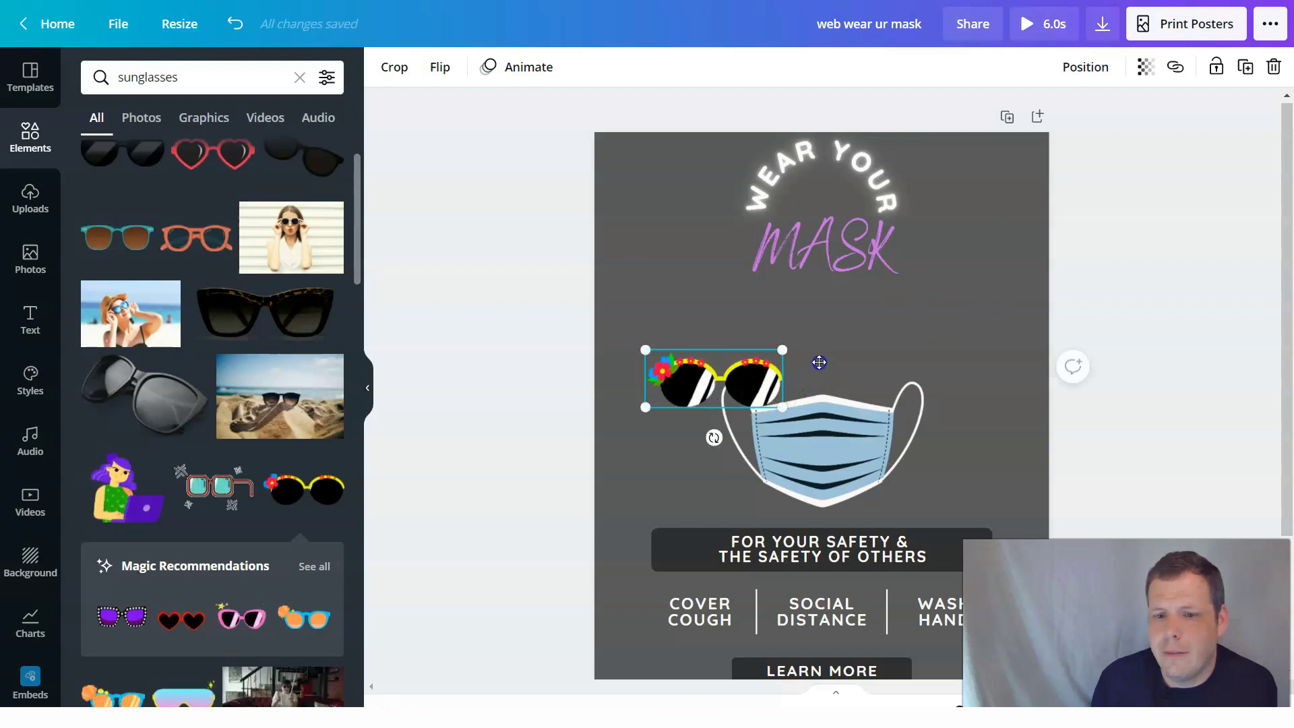
drag(755, 390, 845, 356)
drag(871, 313, 919, 307)
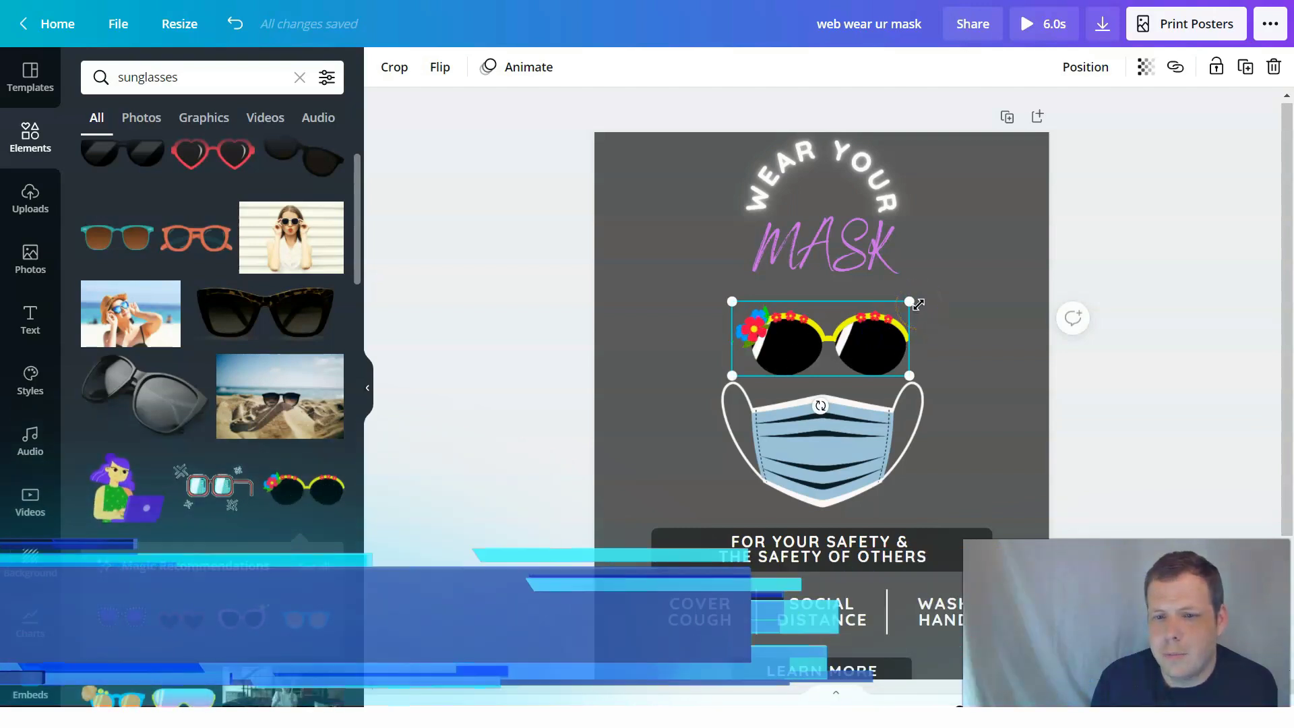
right_click(846, 344)
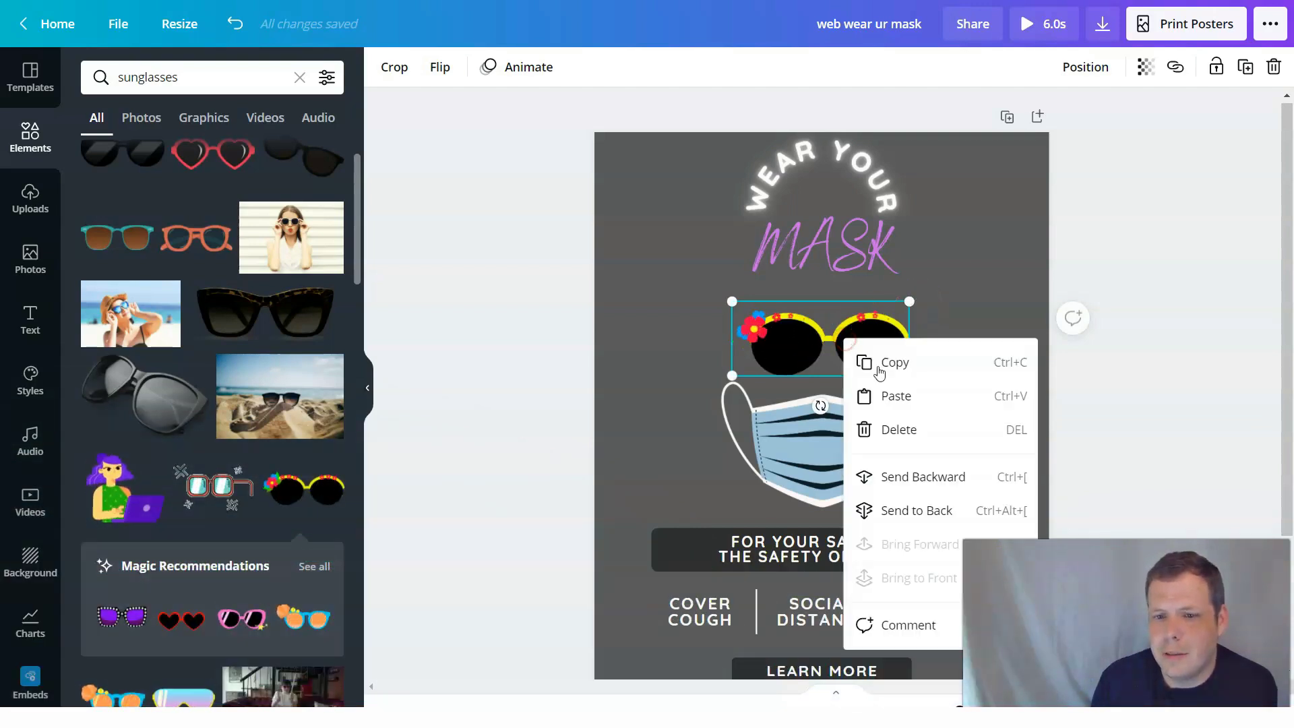
click(899, 427)
scroll(228, 444, down, 6)
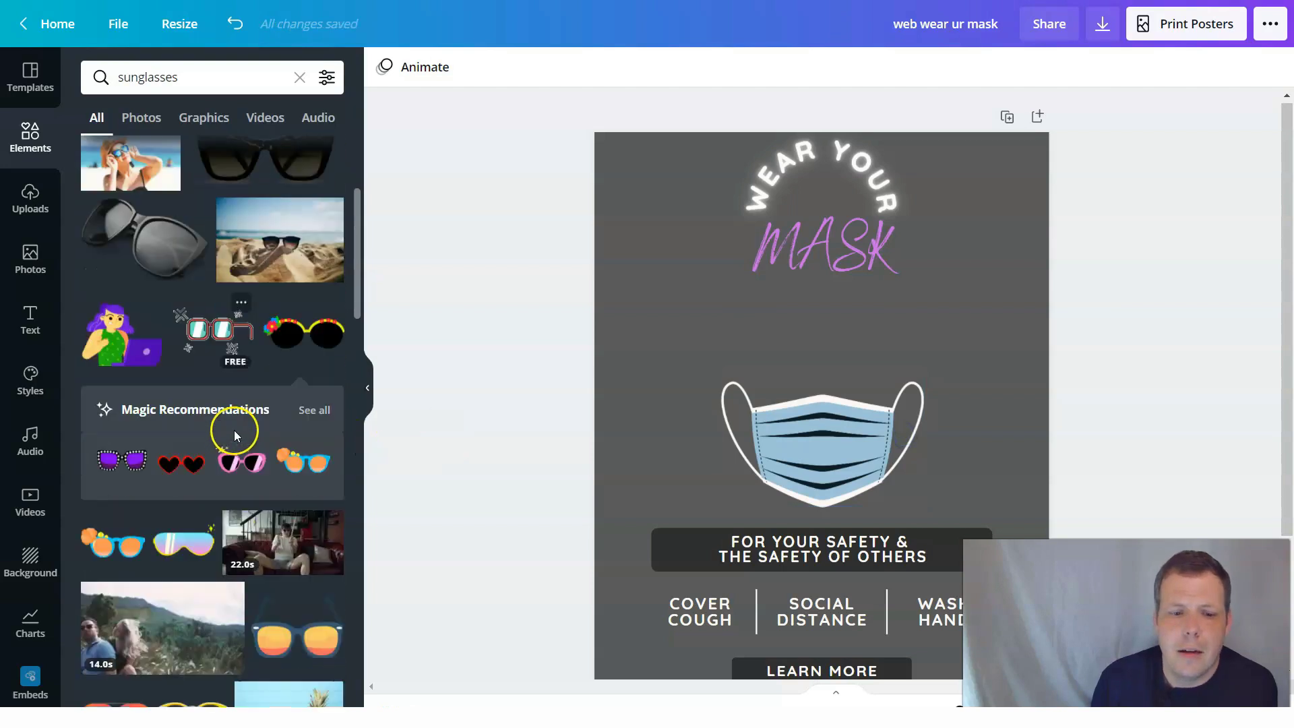
scroll(252, 416, down, 10)
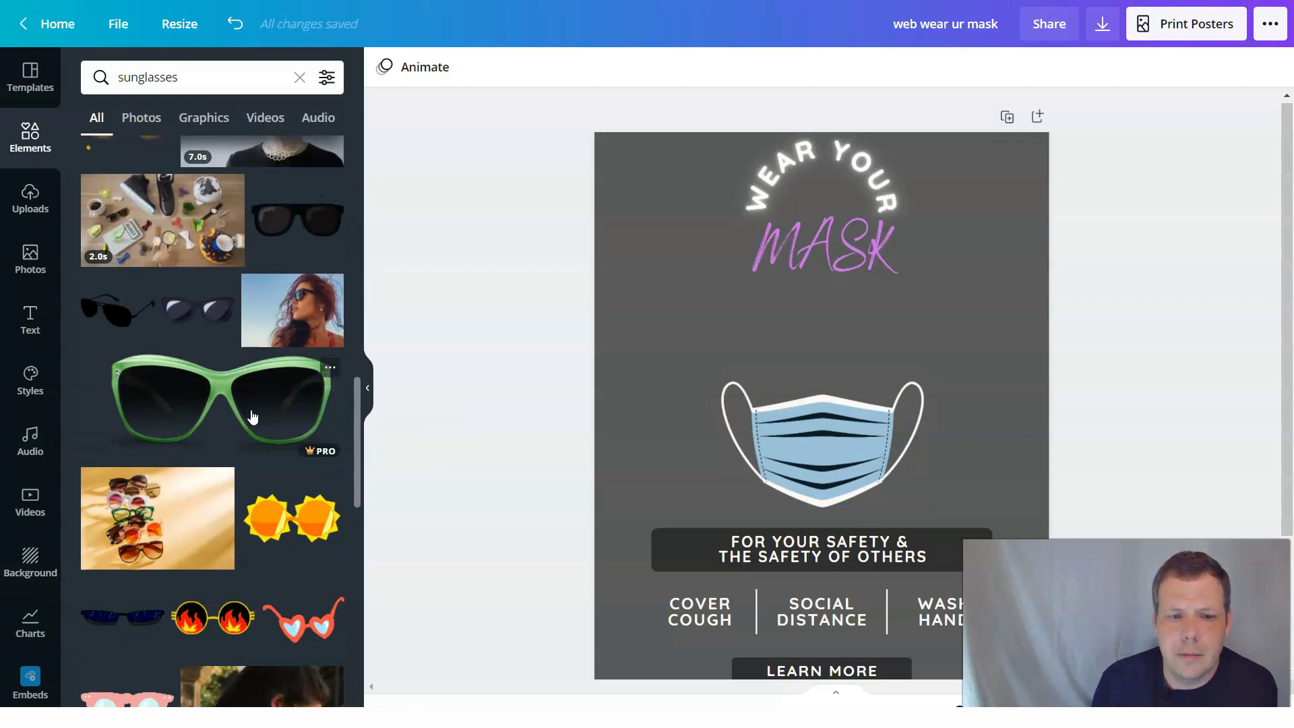
scroll(254, 415, down, 10)
scroll(257, 414, down, 1)
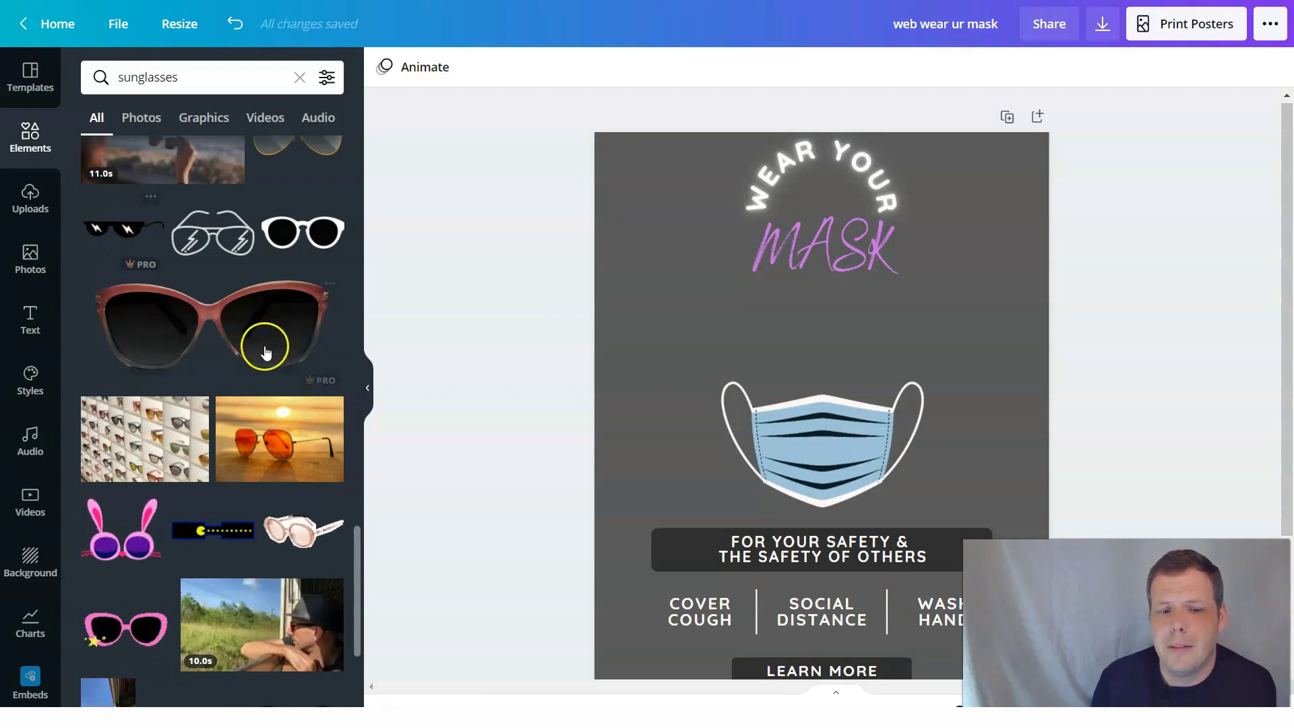
scroll(265, 346, down, 4)
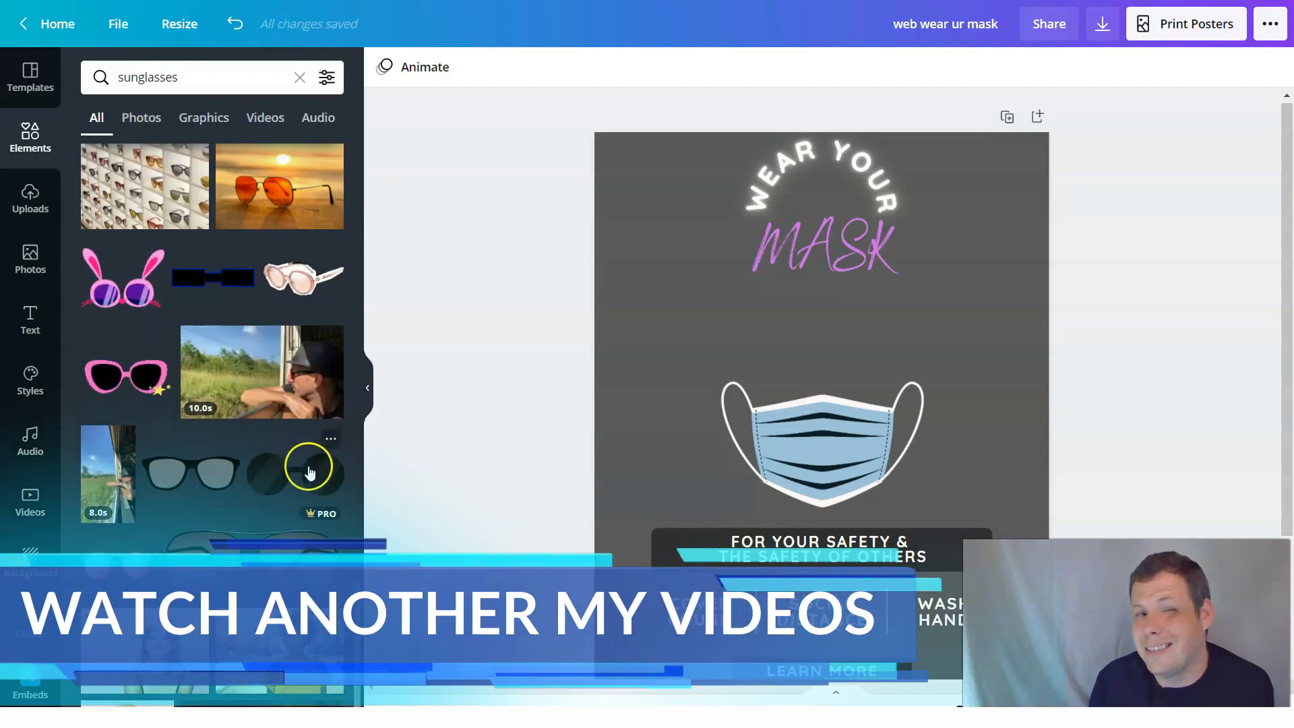
scroll(272, 483, down, 10)
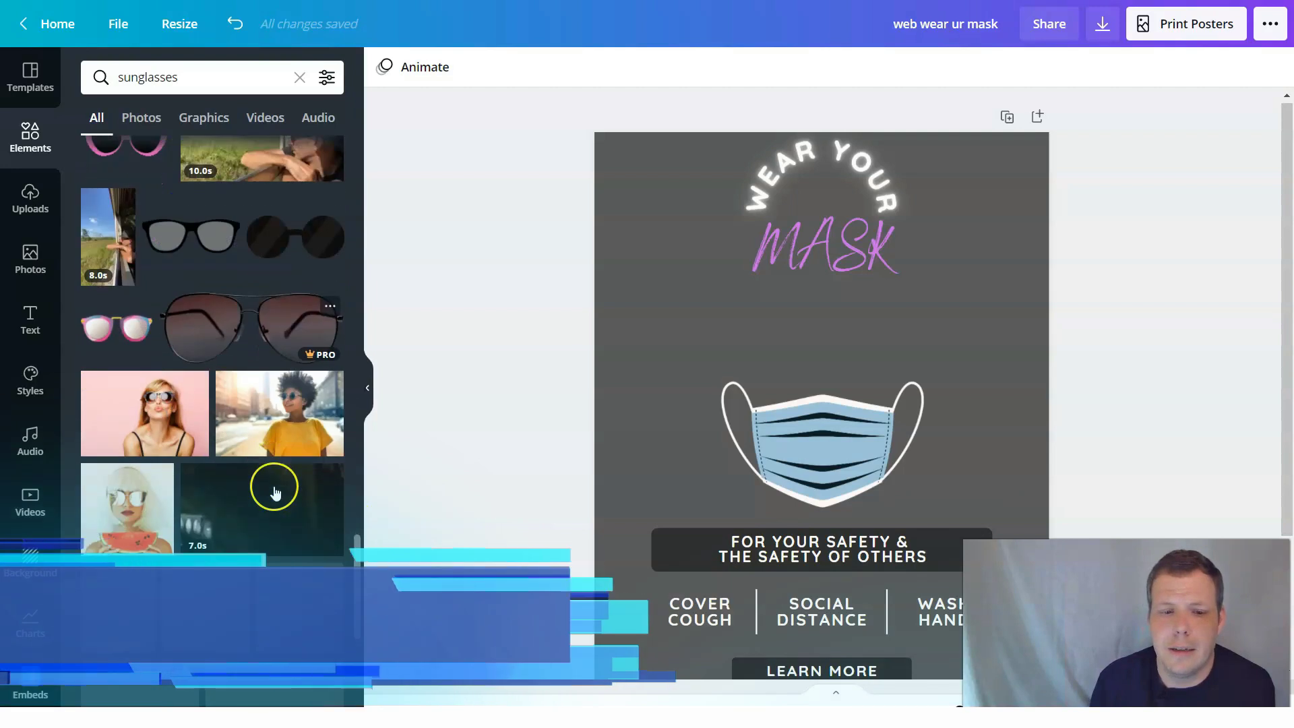
scroll(282, 451, up, 5)
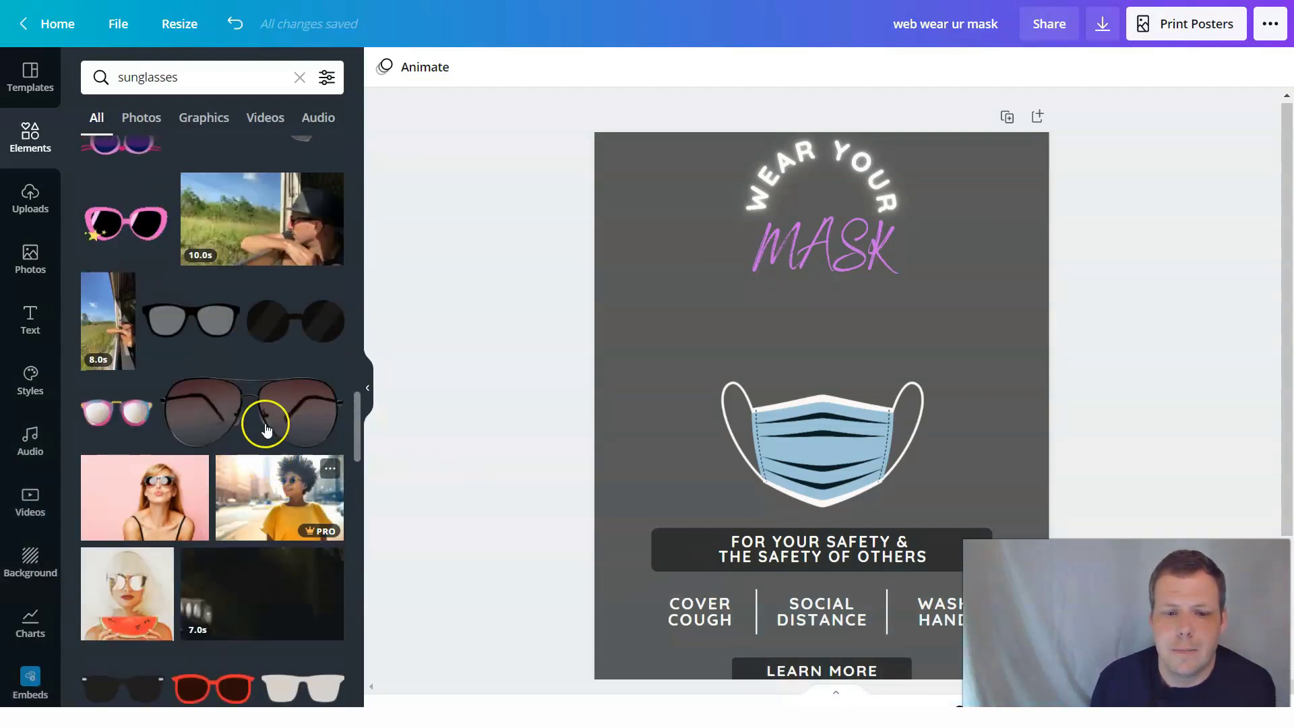
drag(660, 344, 633, 368)
drag(290, 425, 216, 413)
scroll(216, 414, down, 5)
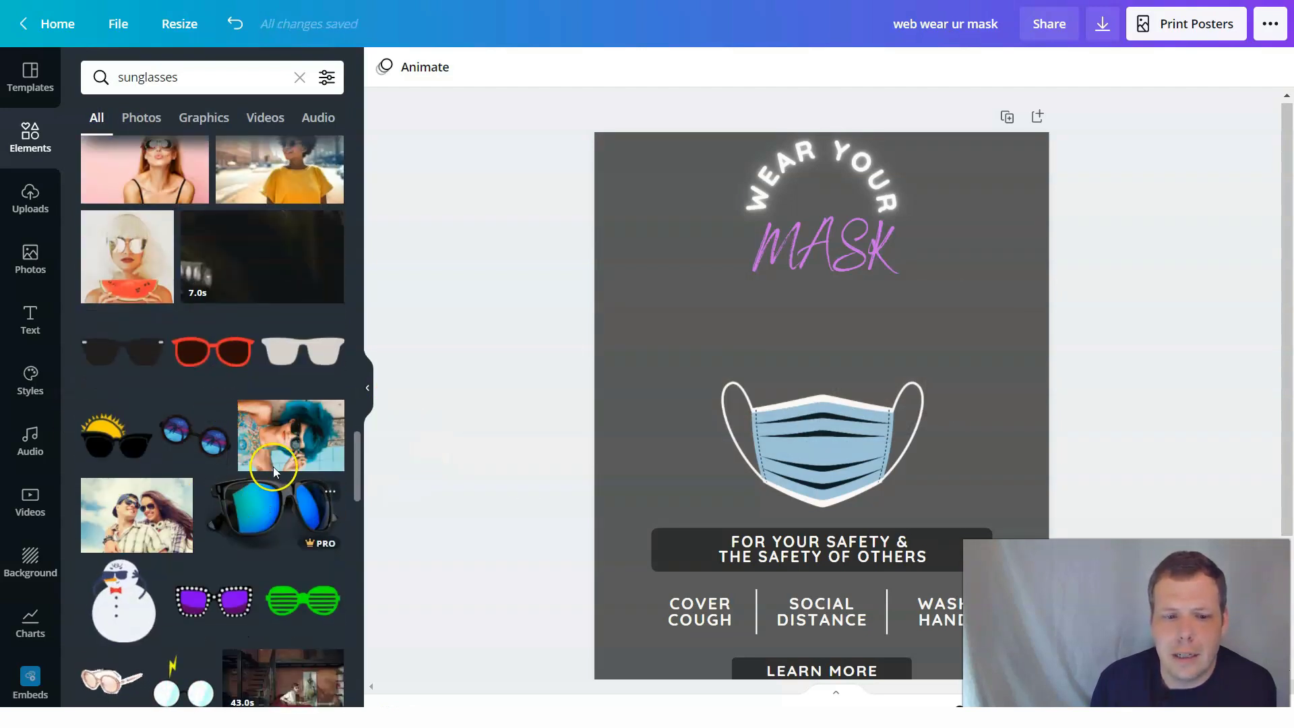
scroll(273, 467, down, 10)
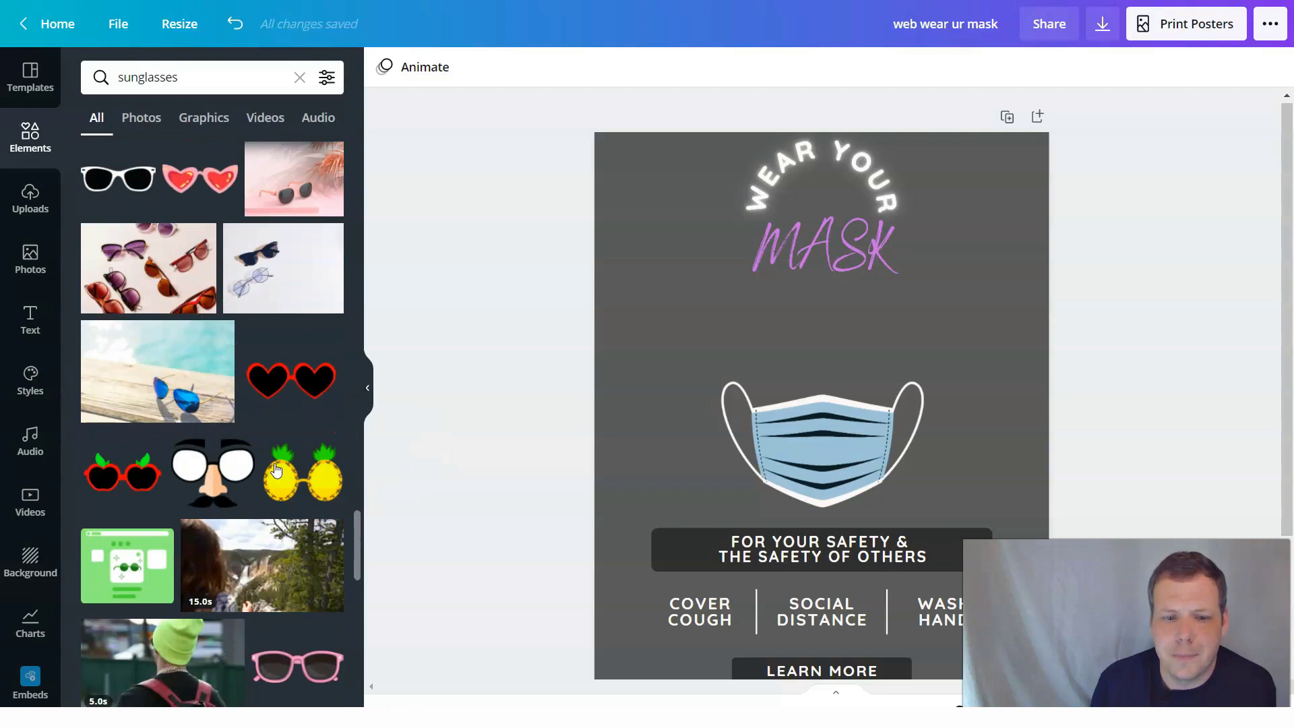
scroll(277, 470, down, 5)
scroll(275, 468, down, 15)
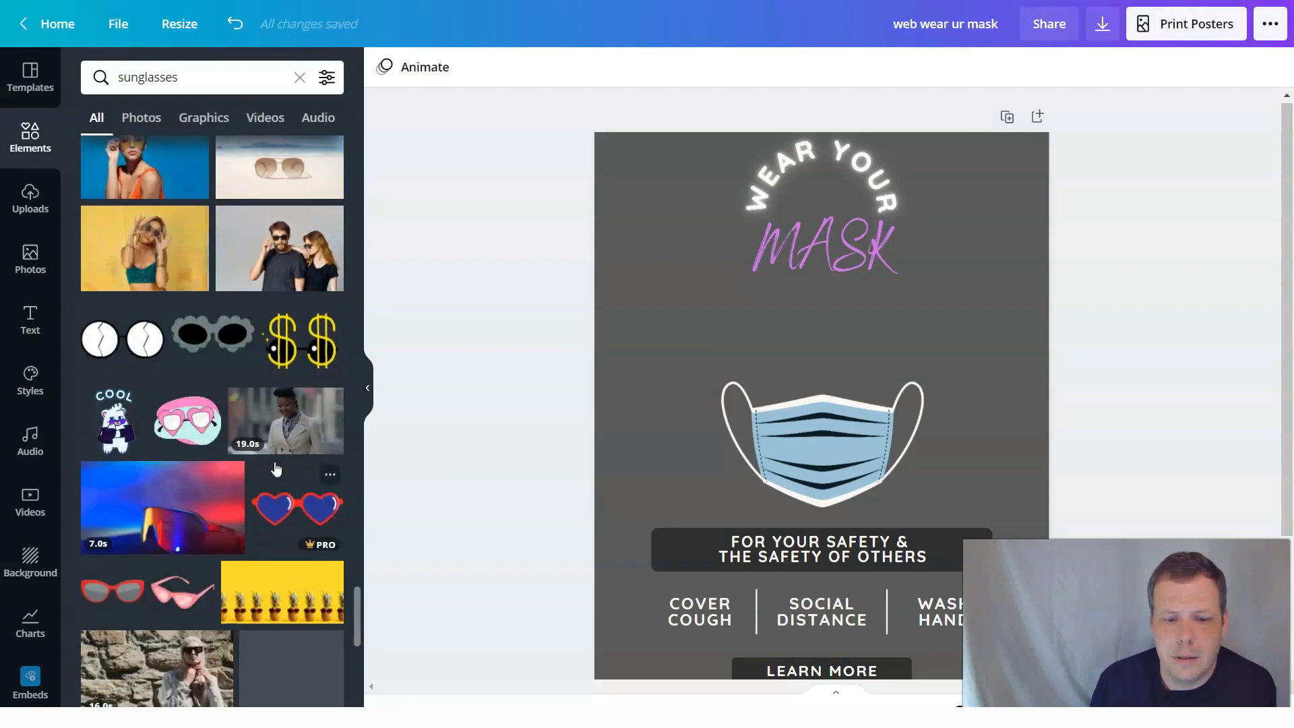
scroll(275, 472, down, 7)
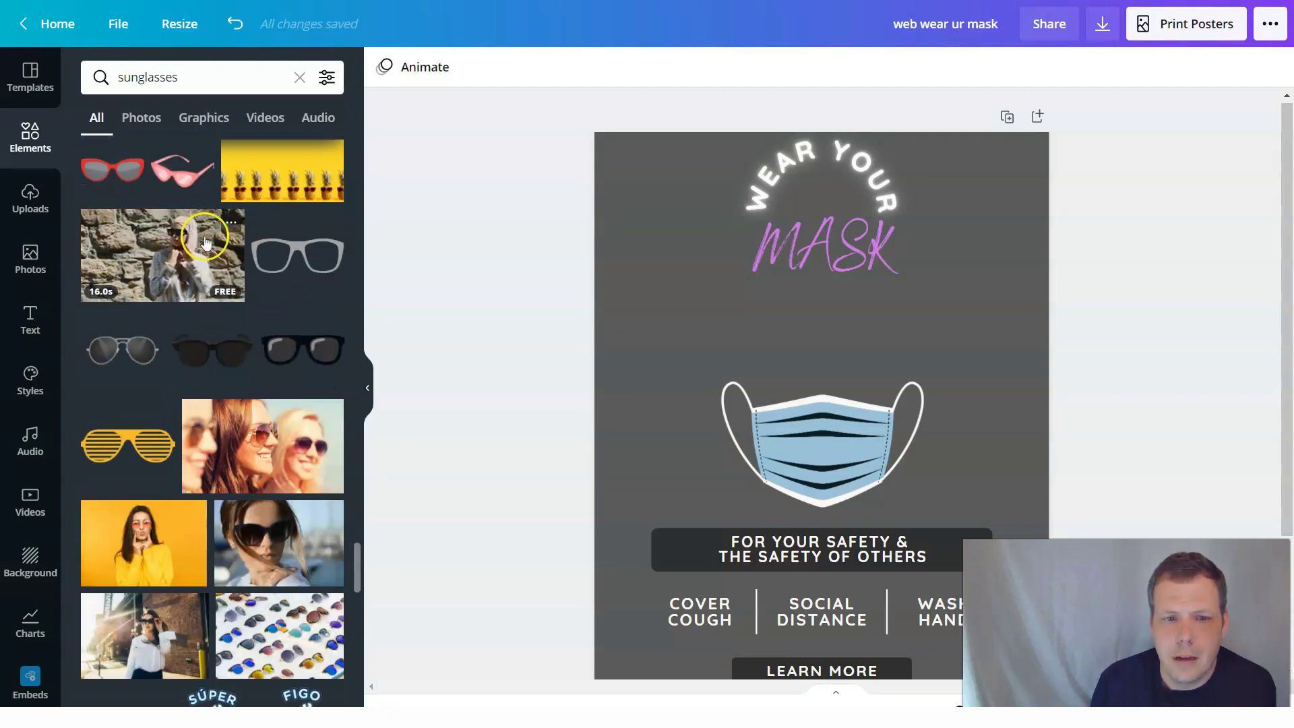
scroll(263, 288, down, 3)
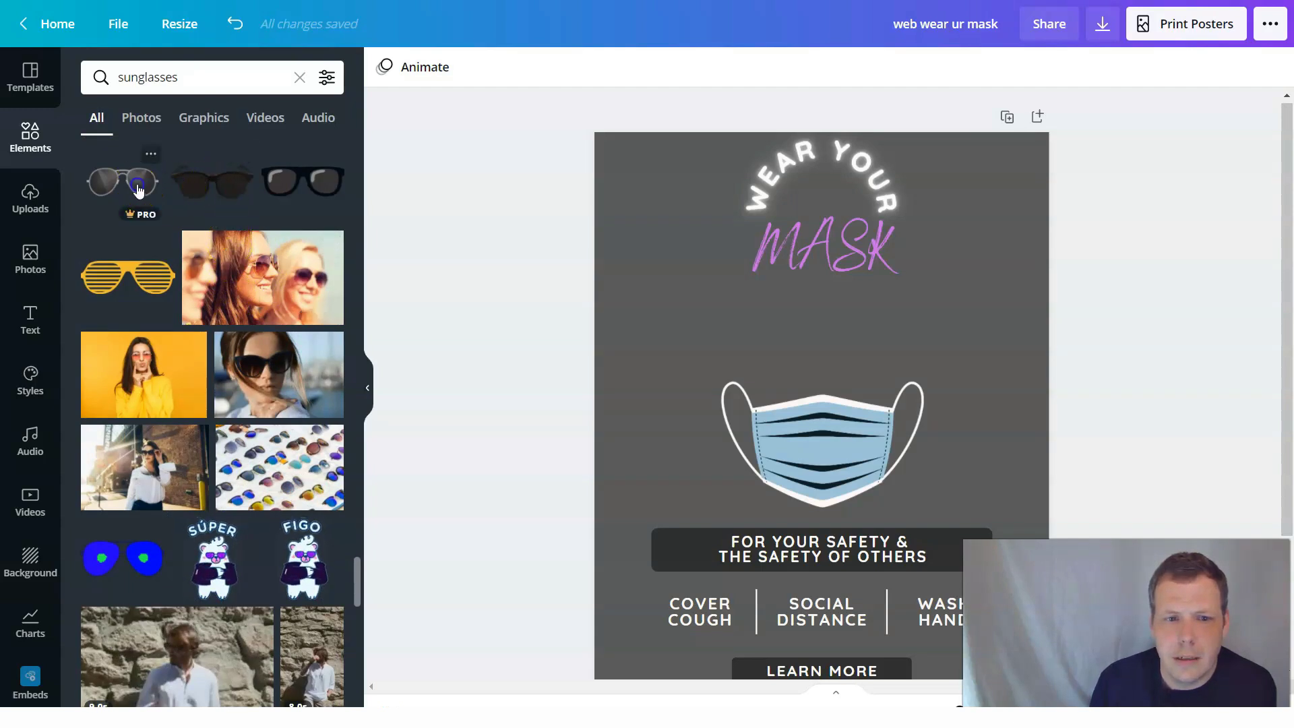
- Place aviator sunglasses on the poster, delete the face mask graphic, and clear the sunglasses search
drag(138, 190, 787, 309)
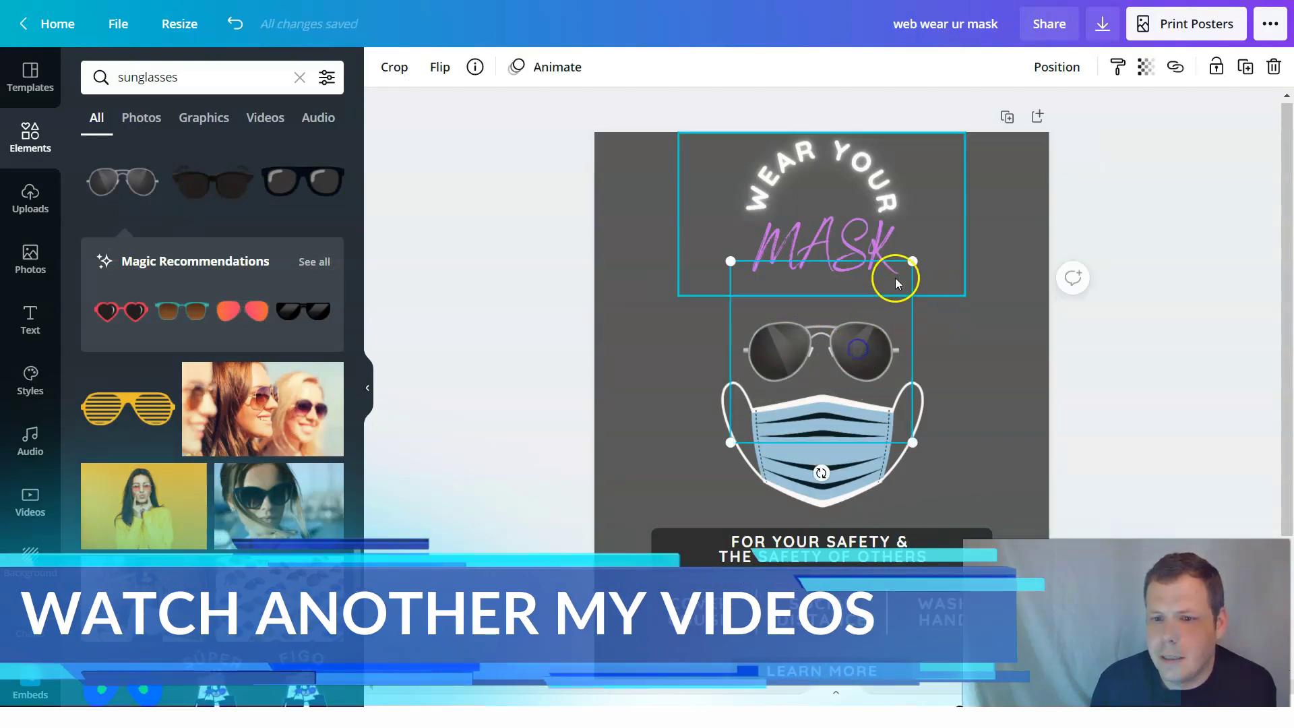
drag(921, 258, 919, 255)
click(941, 325)
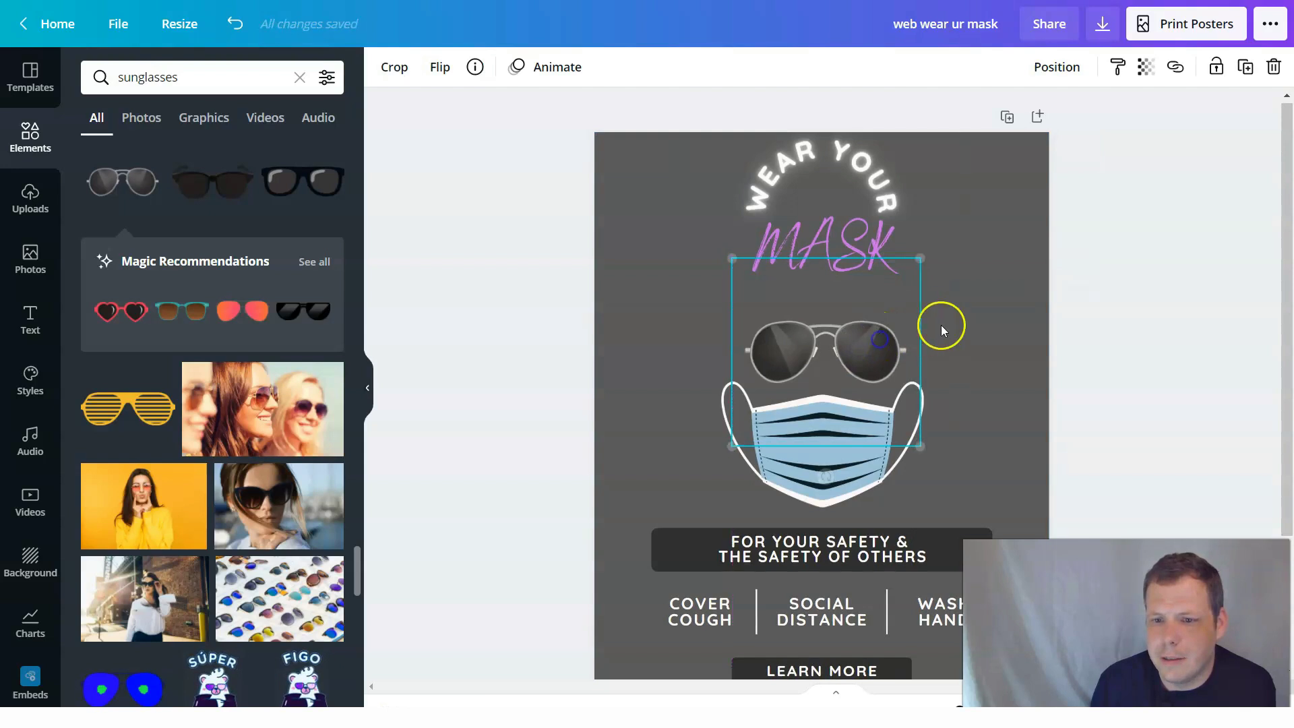
click(839, 457)
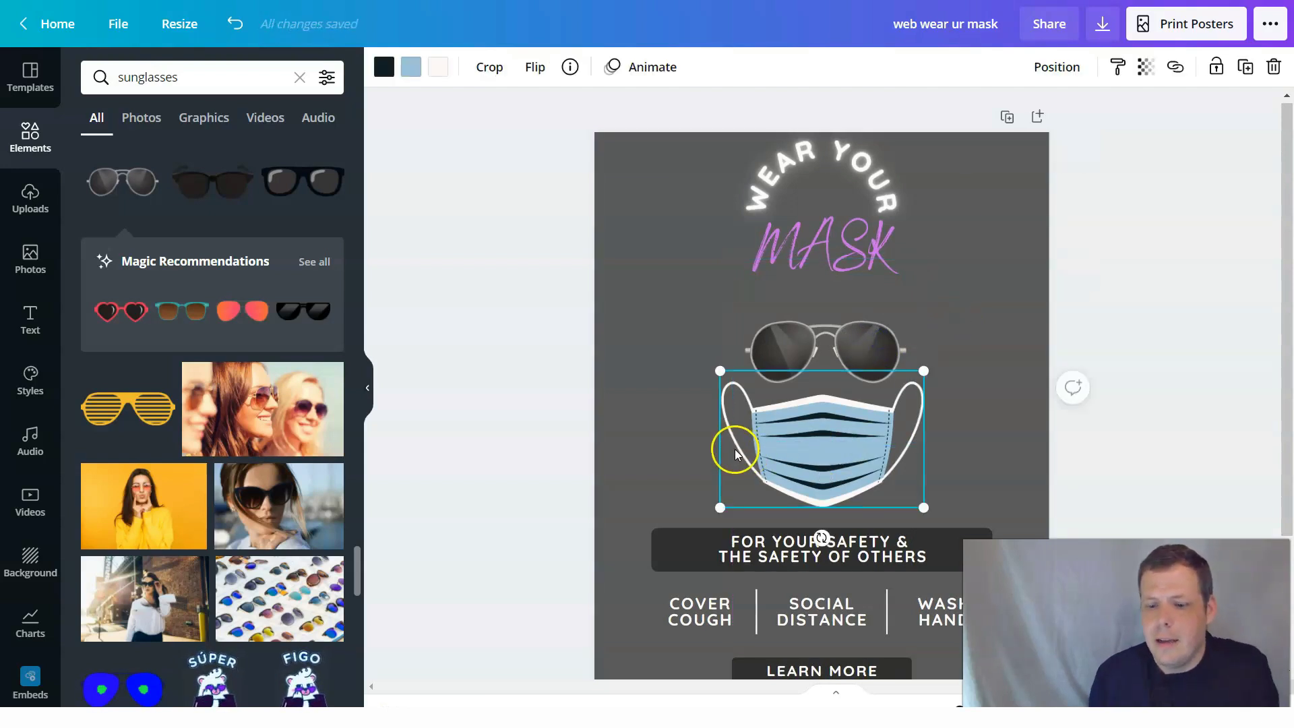
key(Delete)
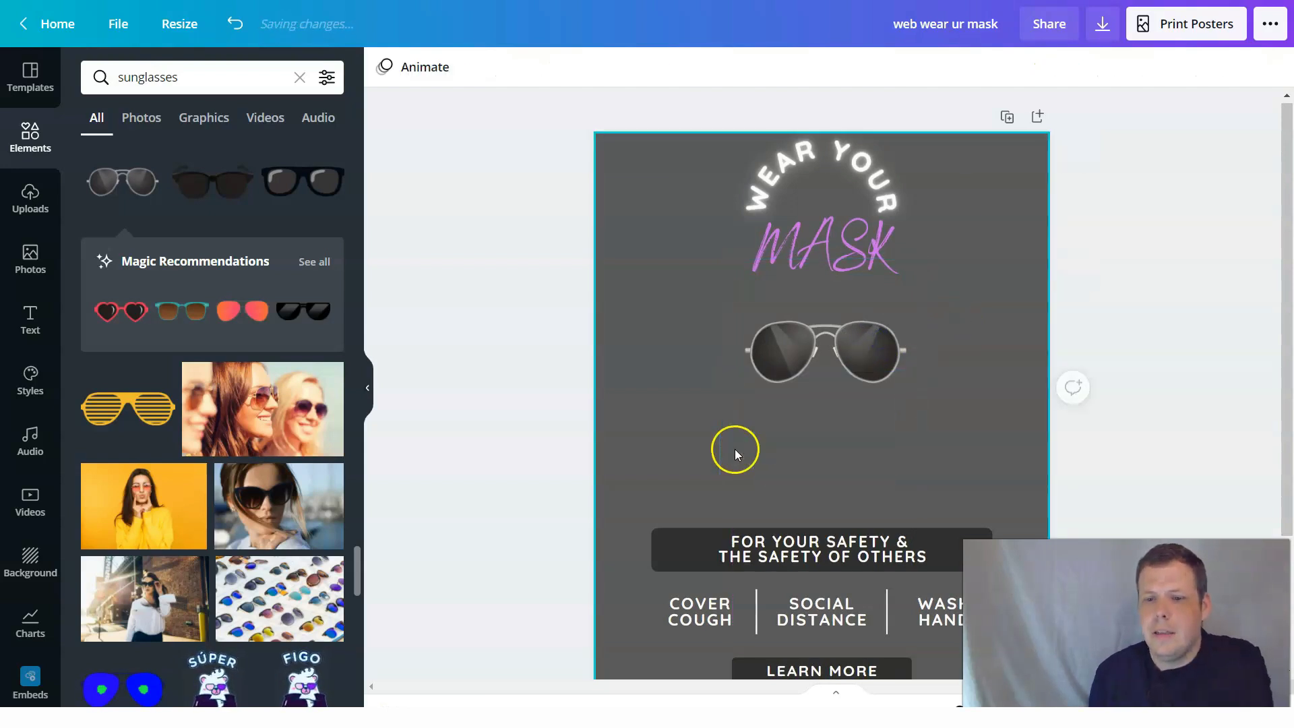
click(300, 79)
- Search elements for 'mask' and drop a black mask graphic under the aviator sunglasses
text(m)
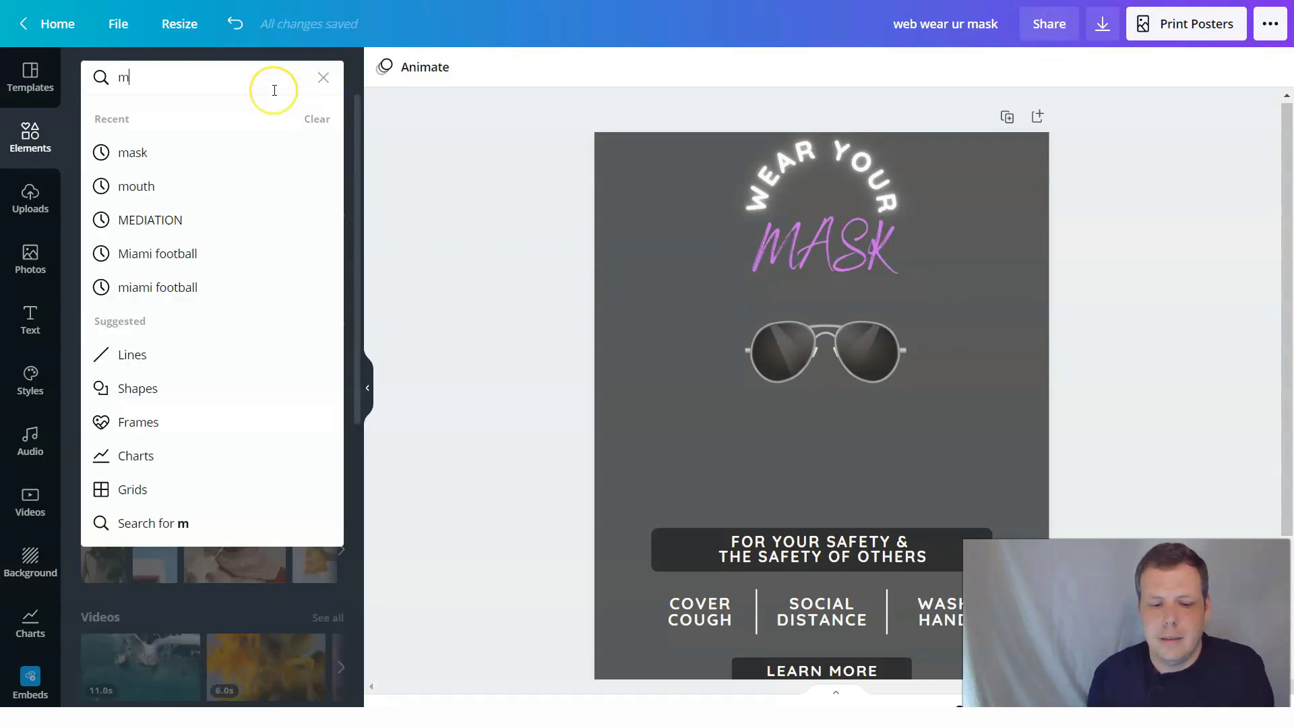
text(as)
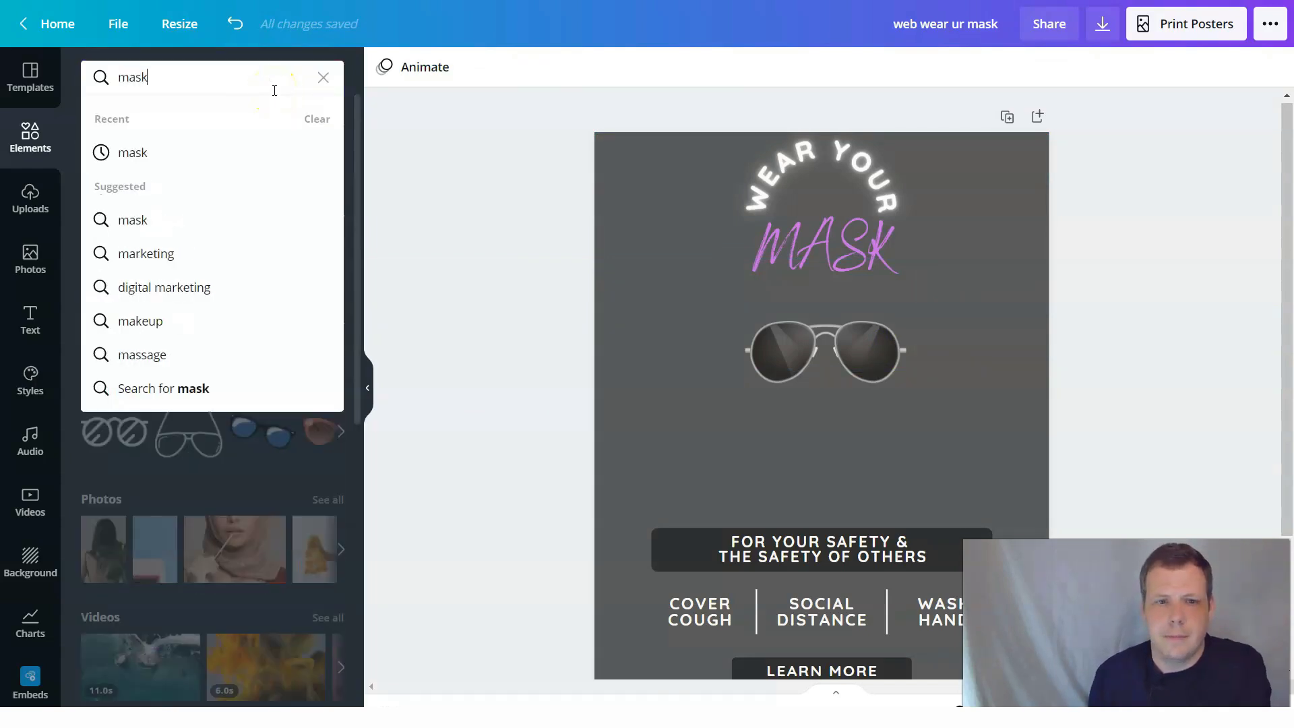
text(k)
key(Return)
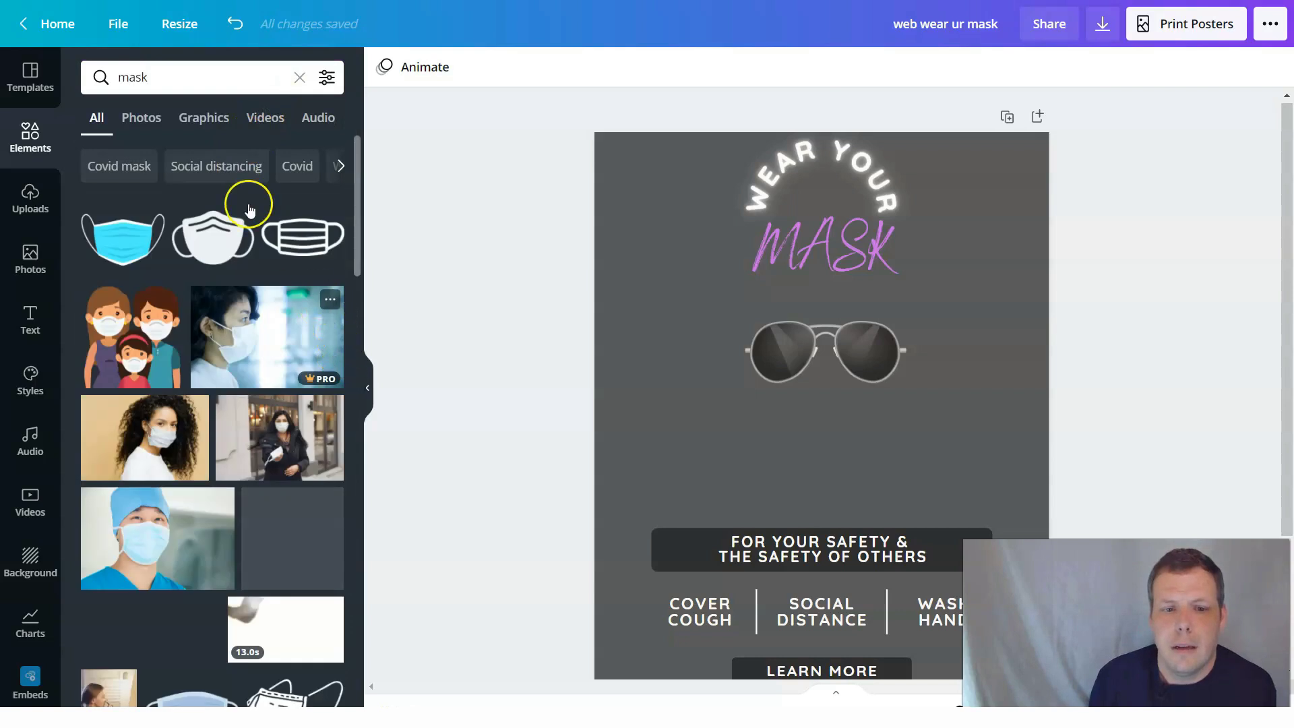
scroll(218, 328, down, 4)
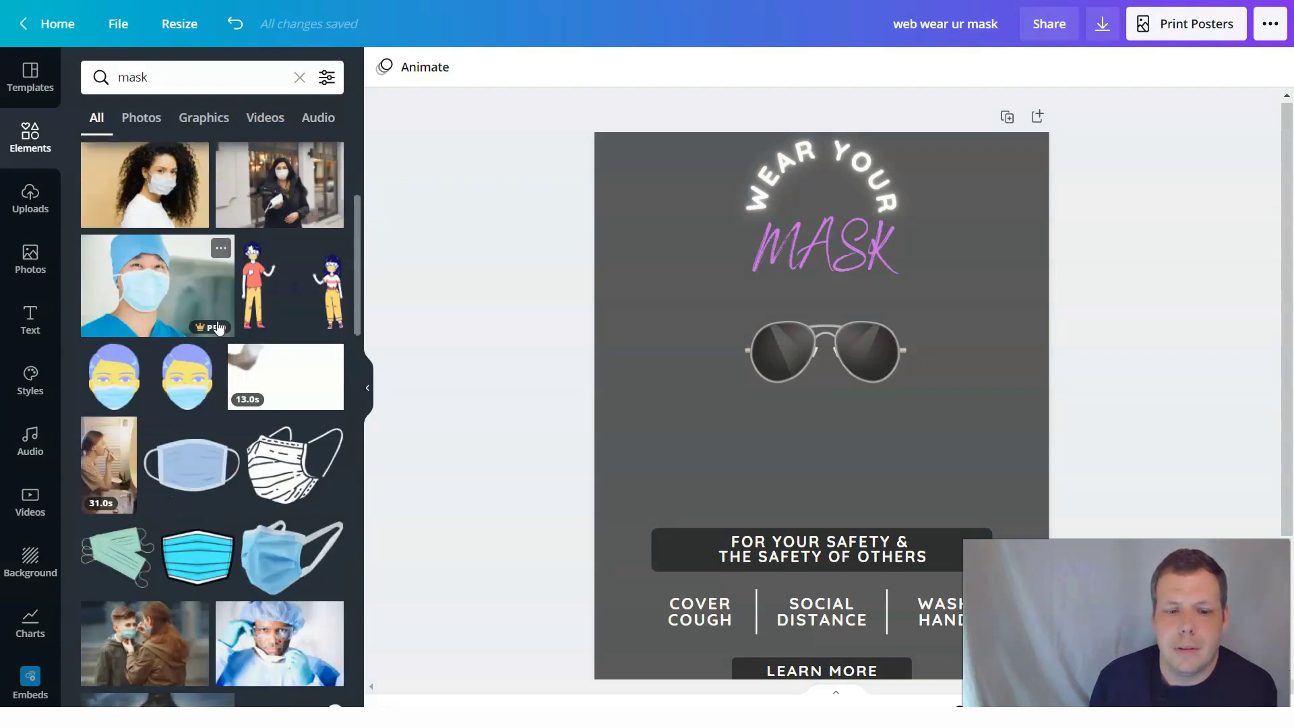
scroll(218, 328, down, 4)
drag(310, 228, 572, 399)
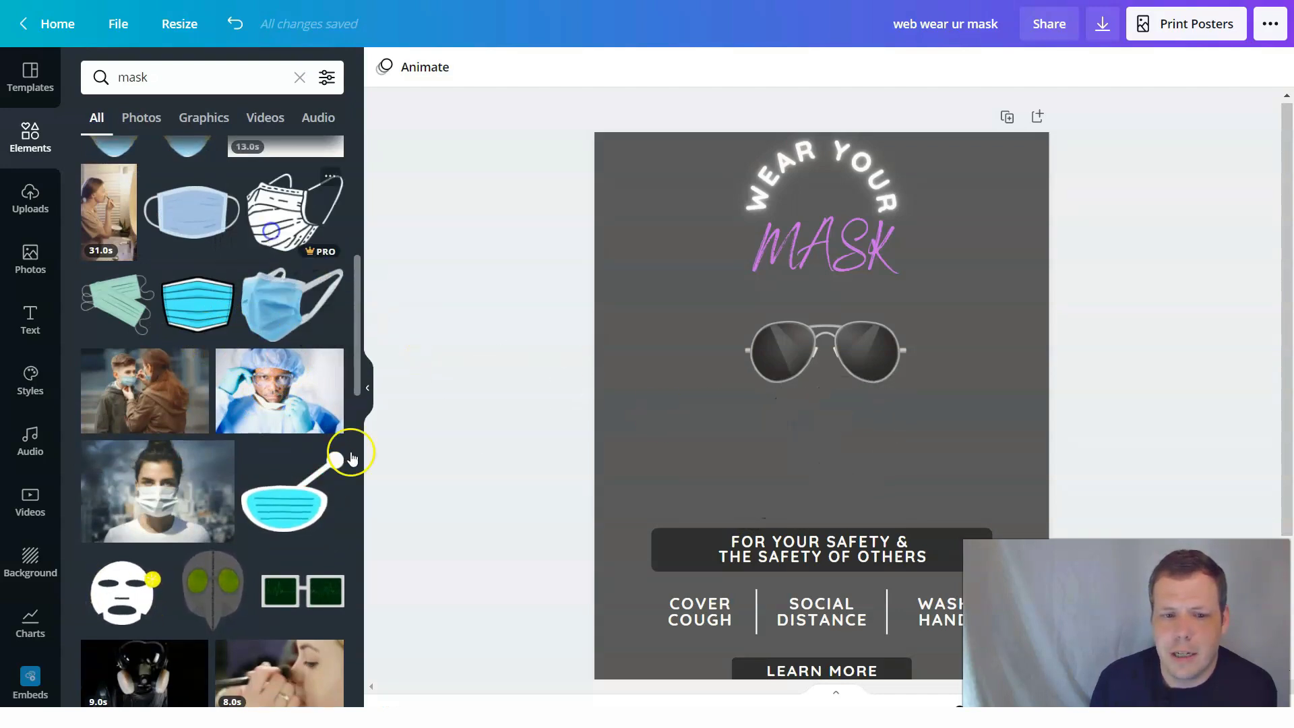
scroll(218, 453, up, 3)
drag(191, 382, 341, 381)
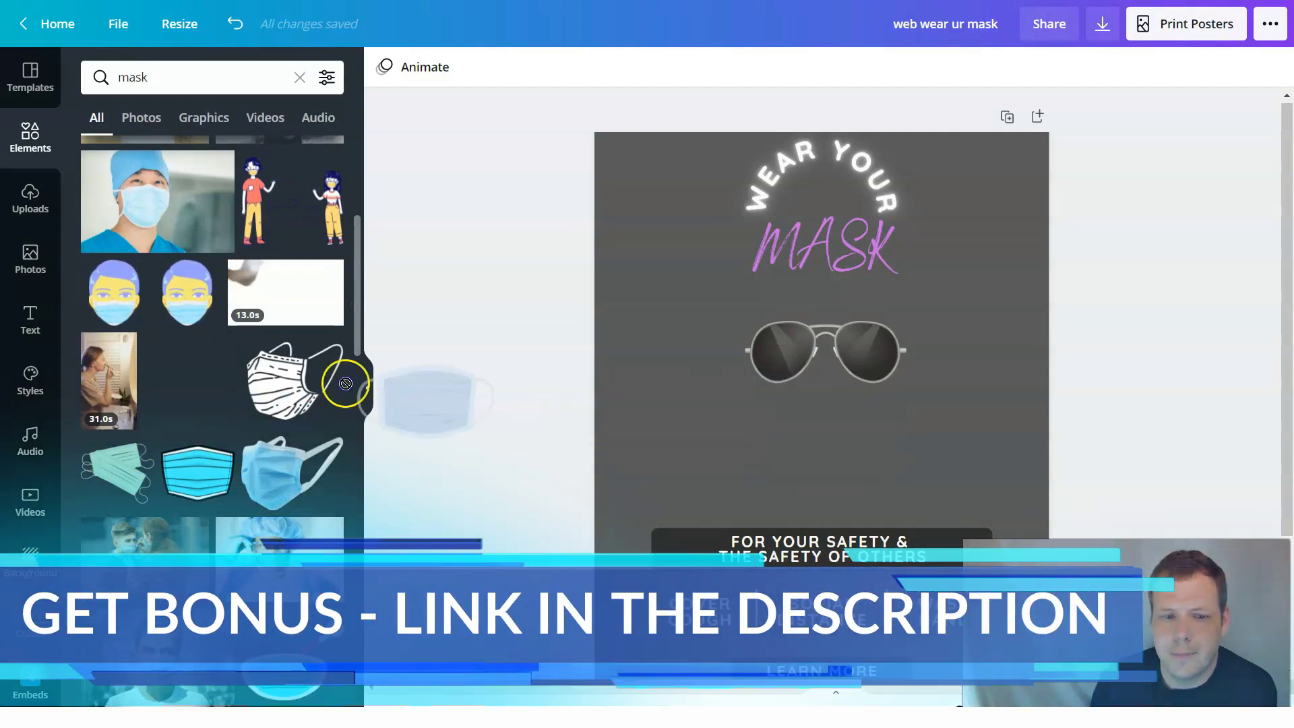
drag(216, 458, 283, 470)
scroll(283, 470, down, 10)
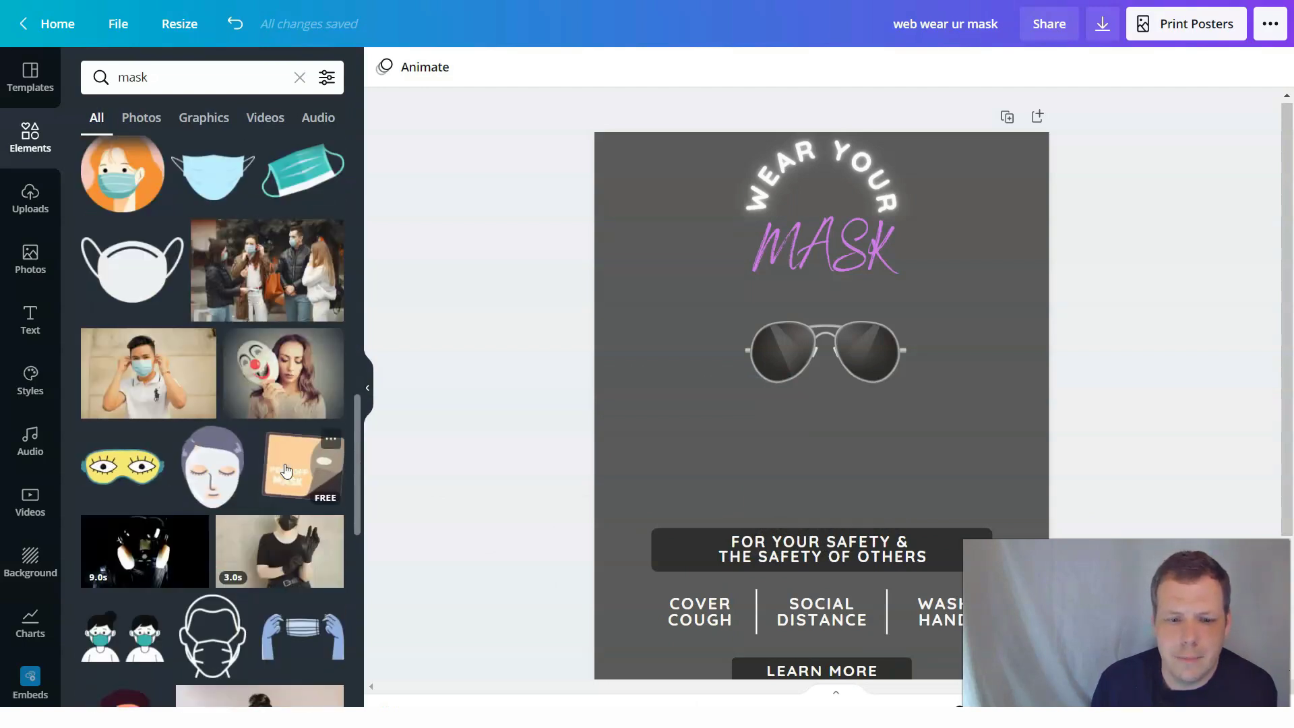
drag(131, 265, 789, 430)
- Recolour the mask graphic, trying dark grey, white and purple before settling on light blue
click(963, 406)
click(878, 457)
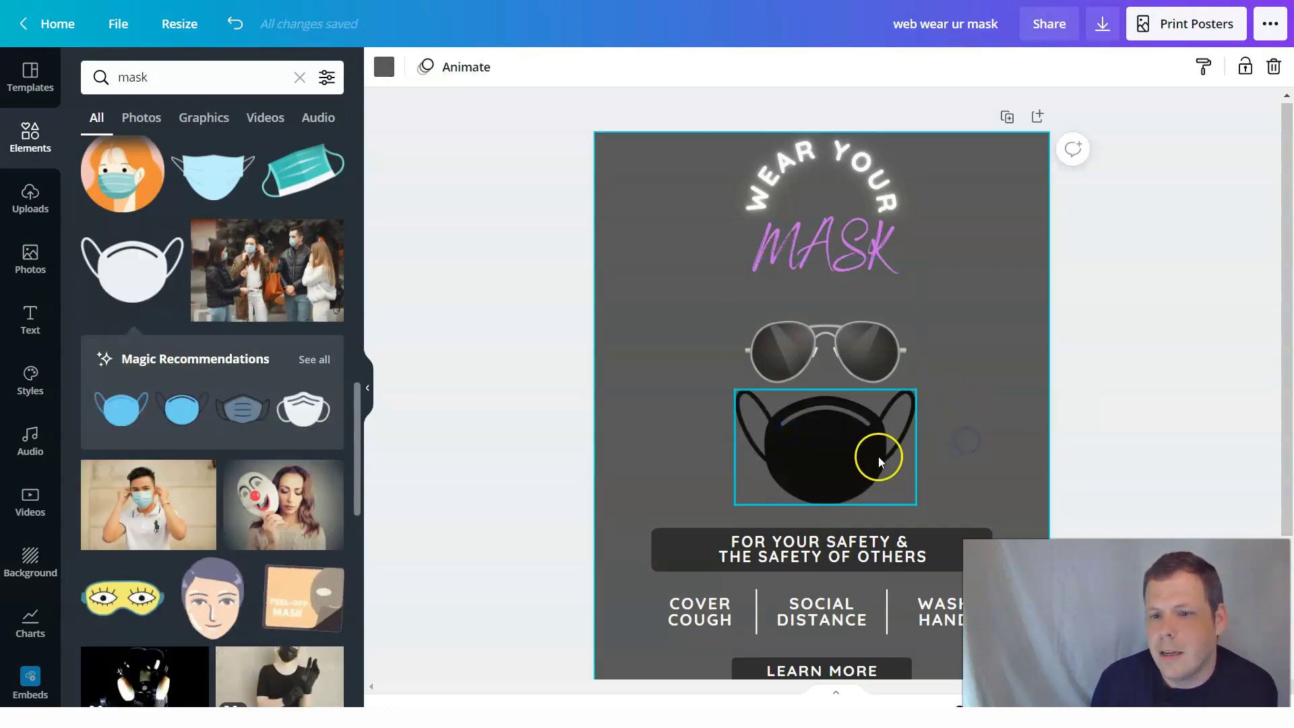
click(384, 69)
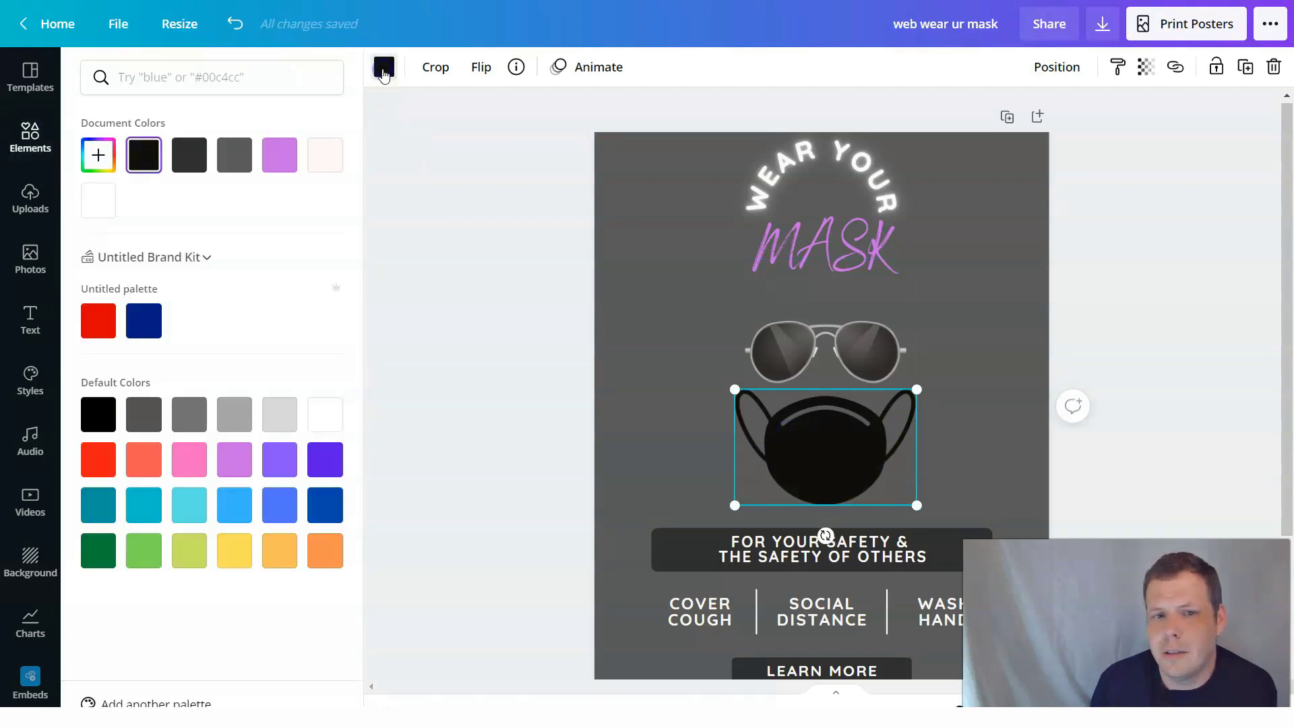
click(245, 159)
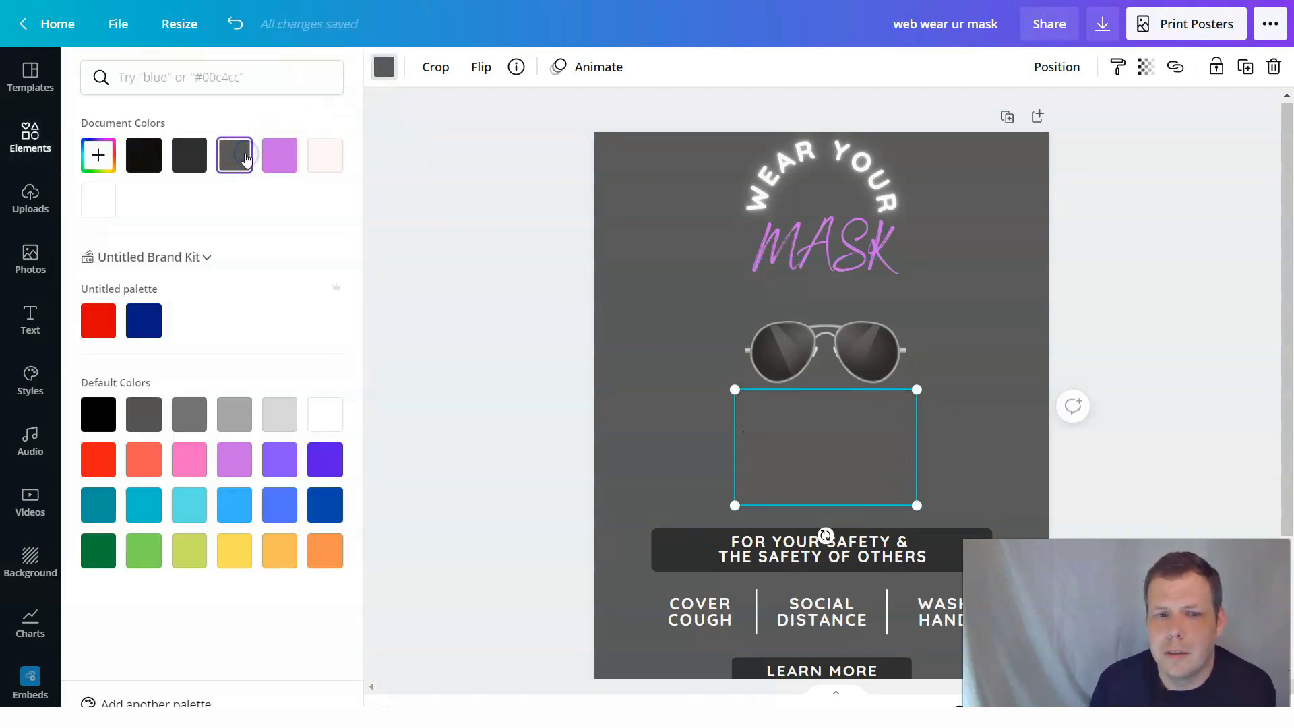
click(327, 162)
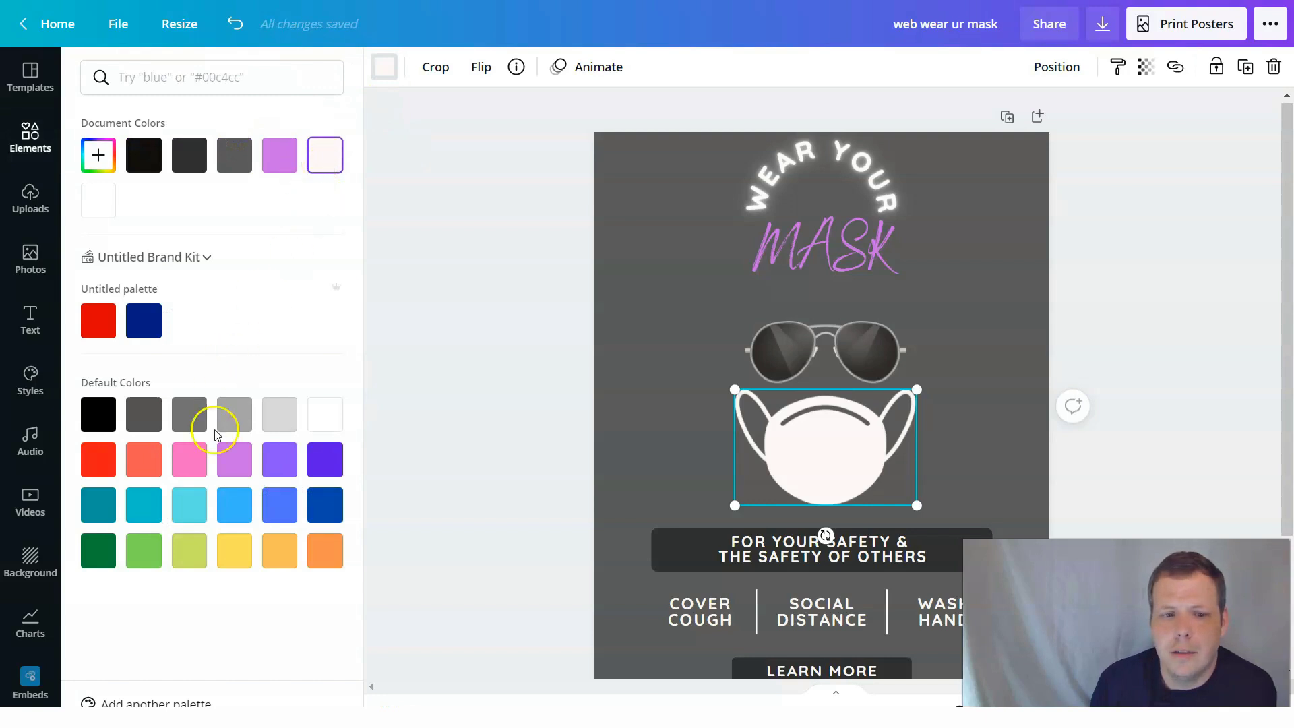
click(292, 471)
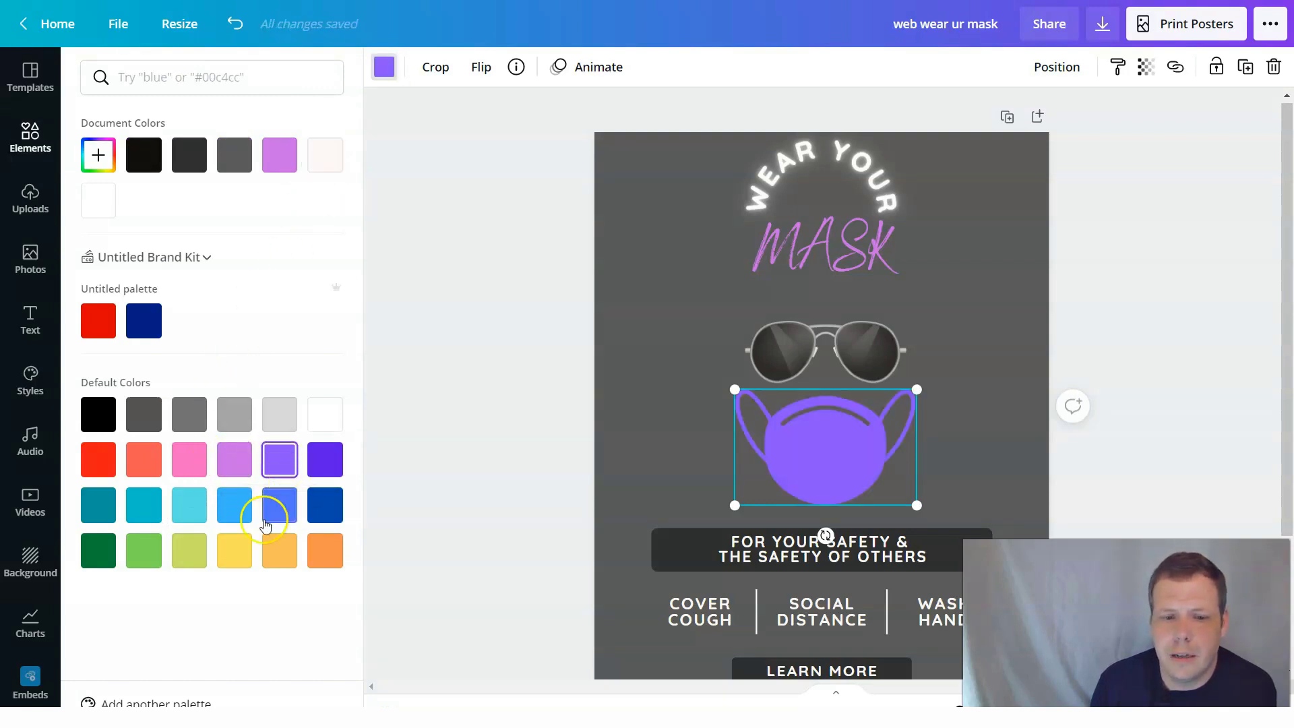
click(239, 520)
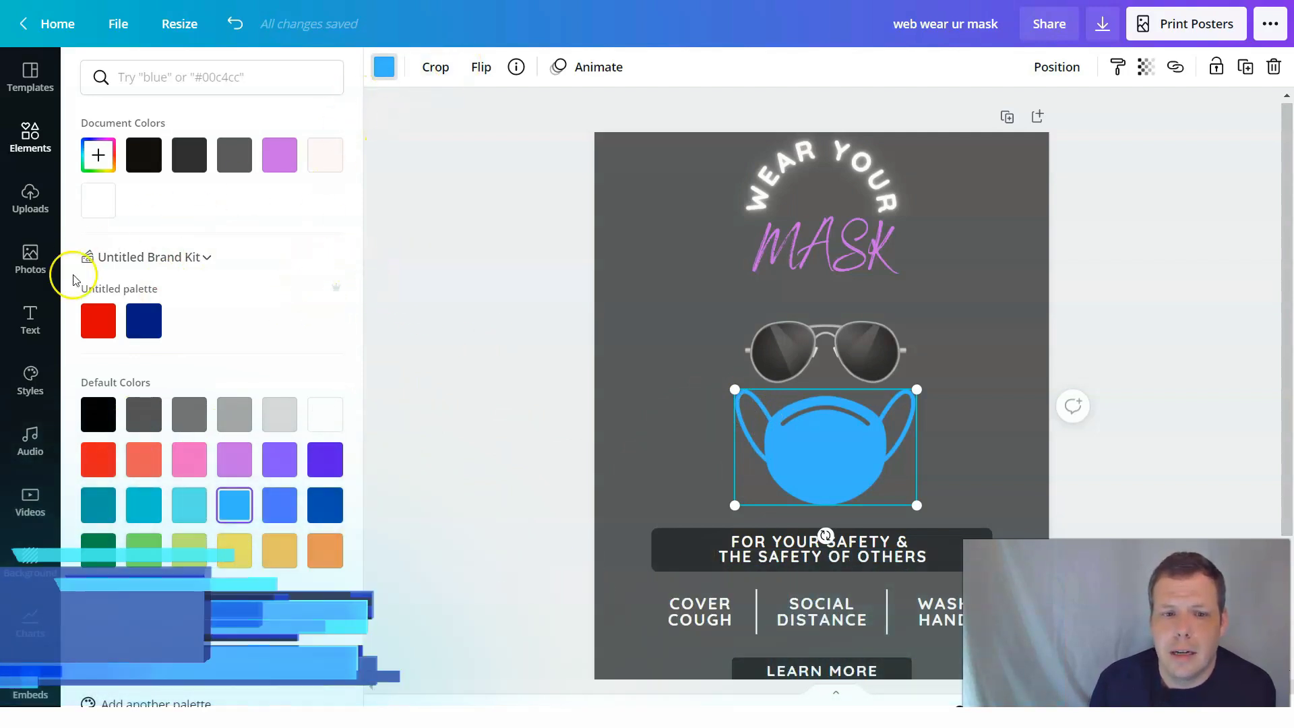
- Go back to the 'mask' element results, scroll through them, and select the For your safety text group
click(454, 216)
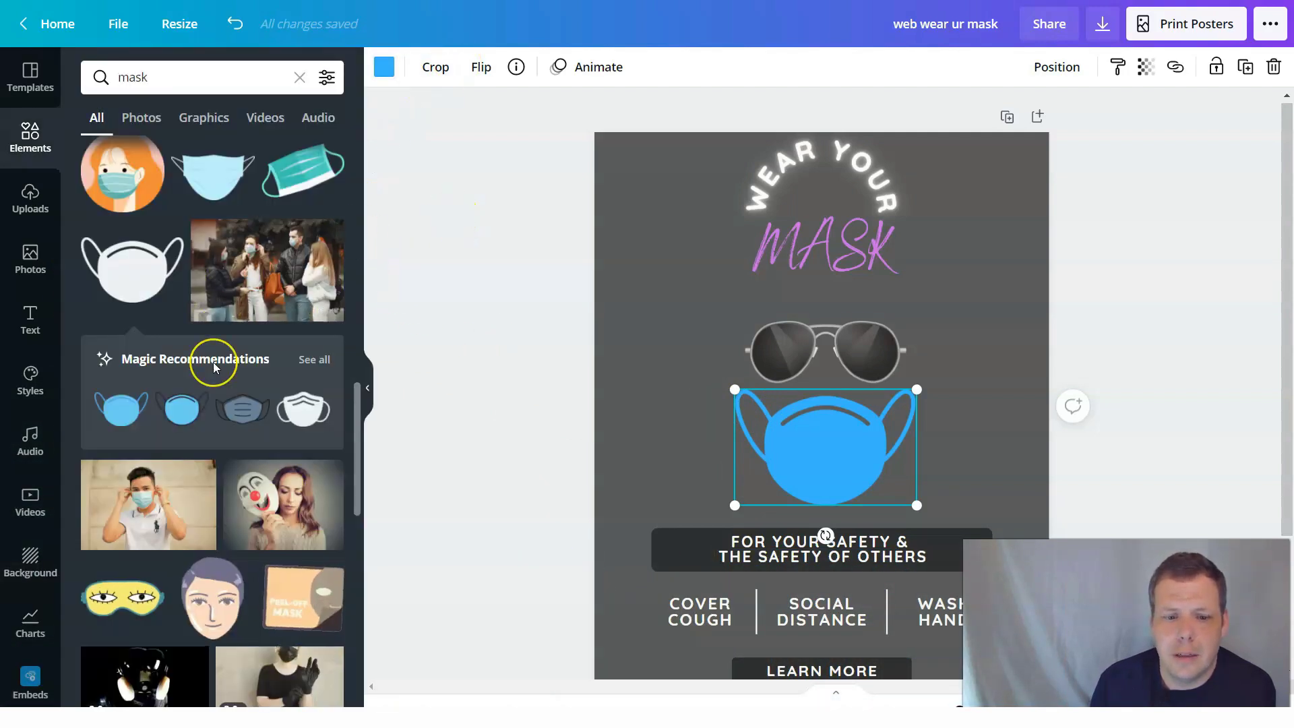
scroll(214, 366, down, 15)
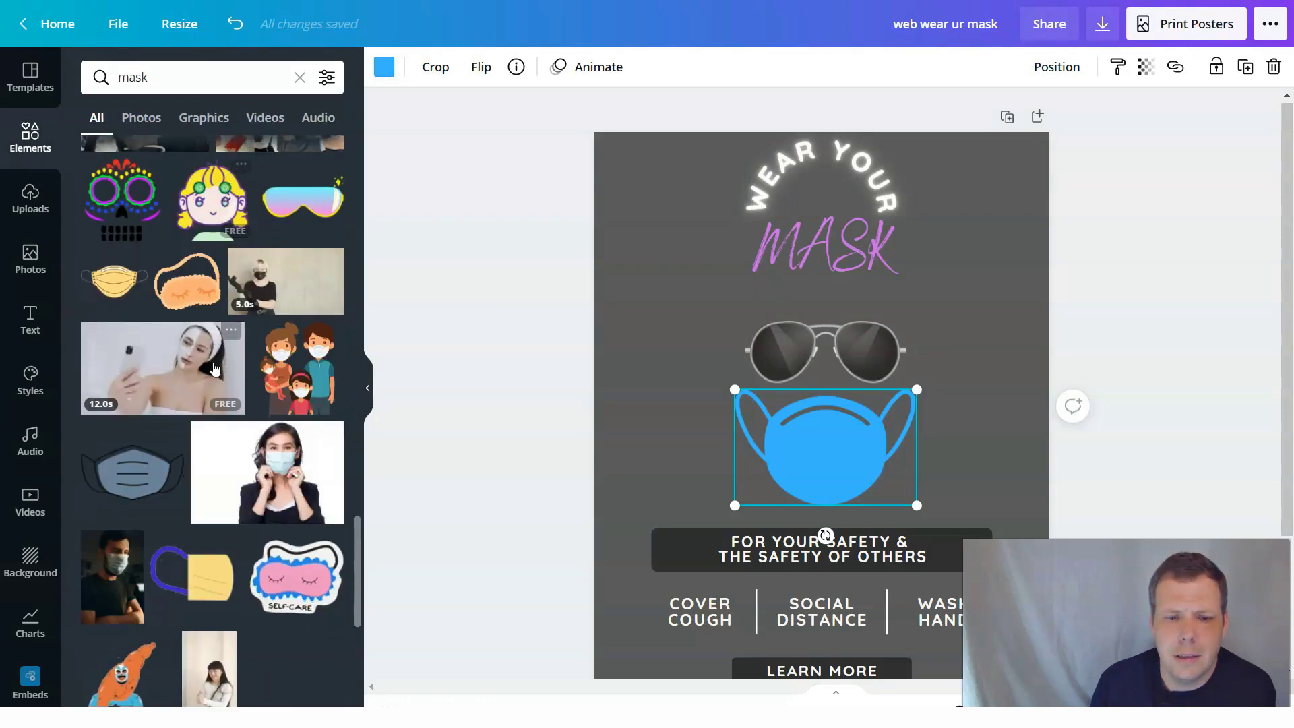
scroll(214, 366, down, 6)
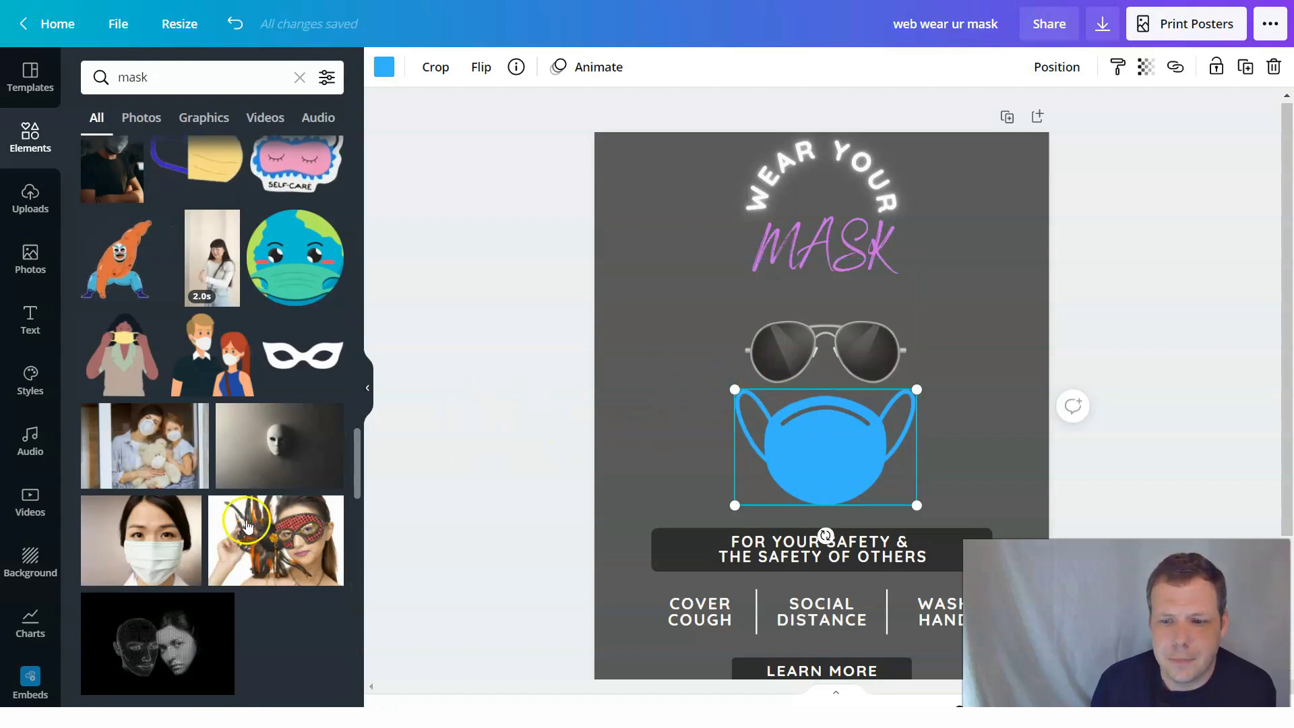
scroll(337, 553, down, 3)
click(783, 566)
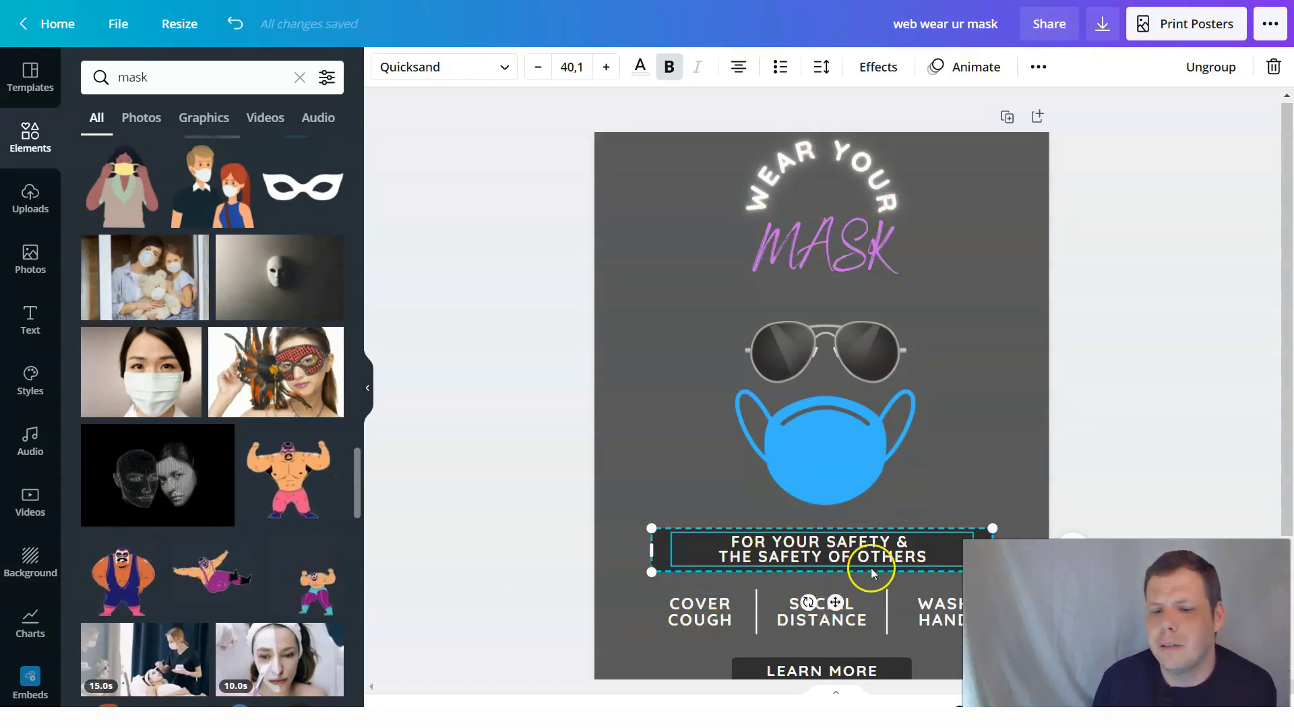
scroll(871, 567, down, 3)
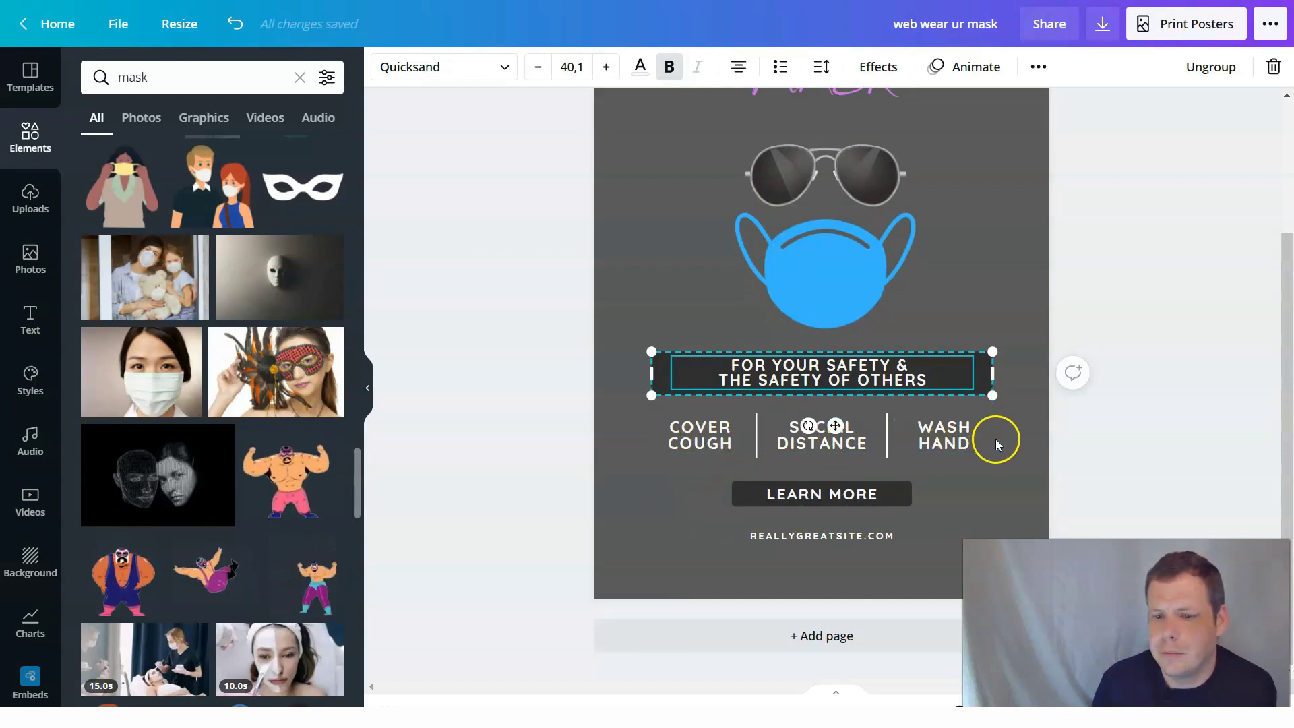
- Lengthen the divider line beside WASH HAND and clear the mask search
click(890, 448)
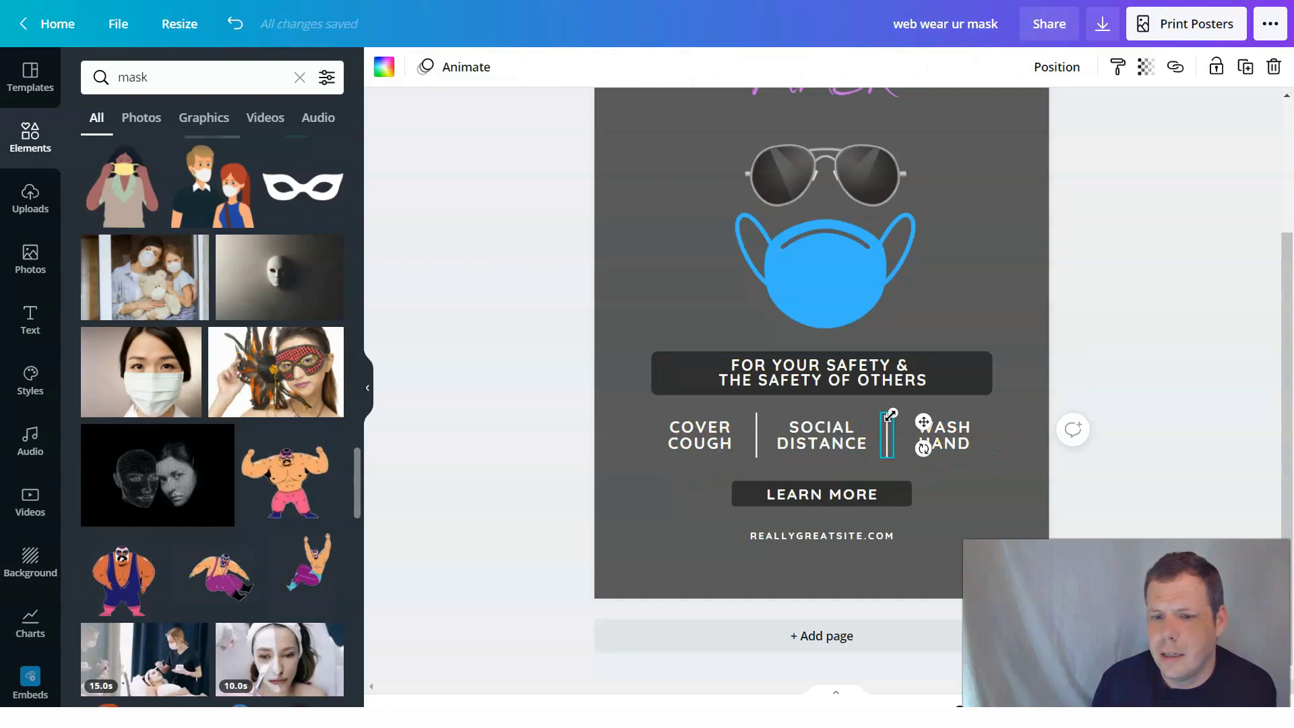
drag(889, 413, 893, 416)
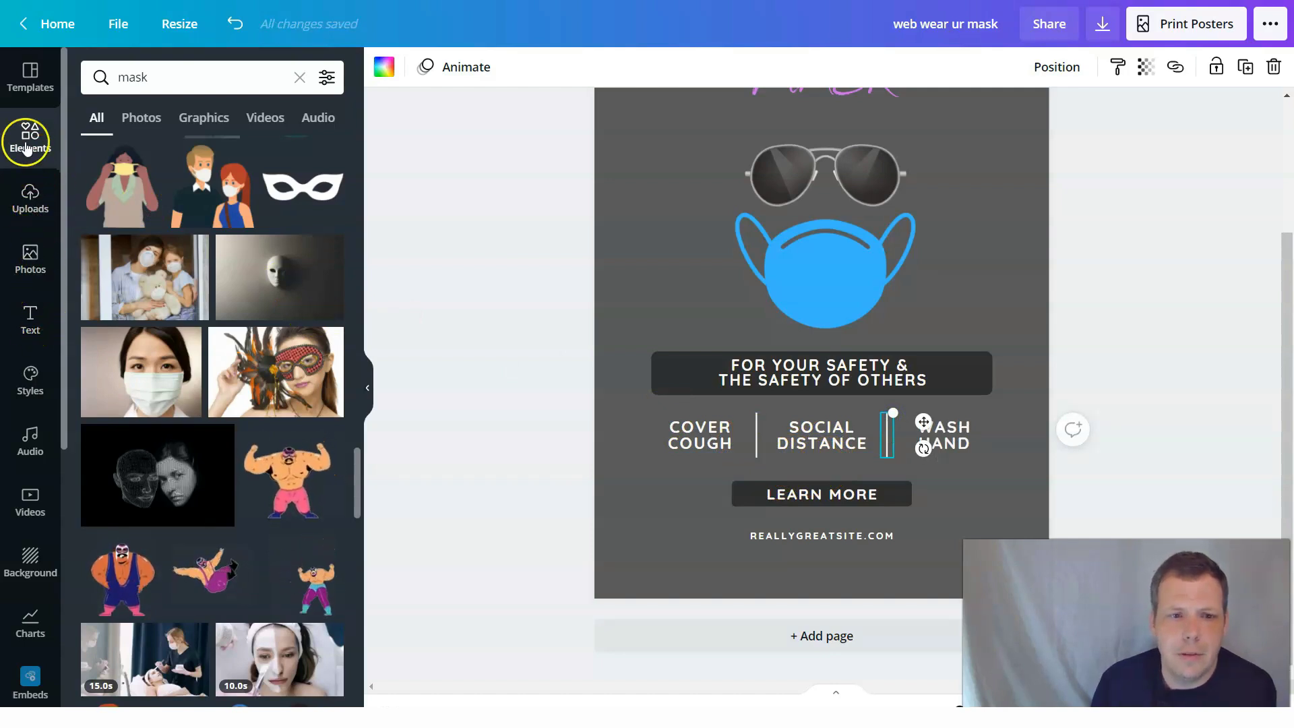
click(299, 77)
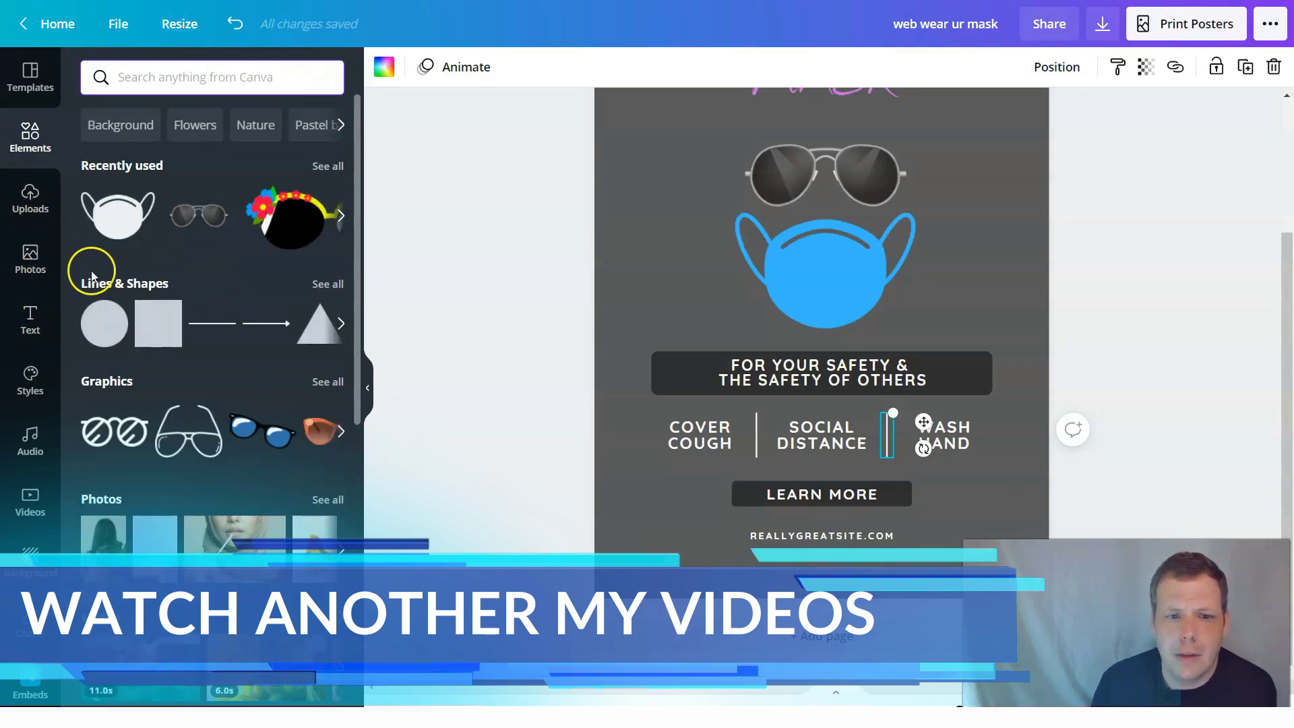
- Add a trial straight line under the sunglasses, rotate and shorten it, then discard it
drag(213, 324, 653, 261)
drag(786, 270, 897, 261)
scroll(884, 260, up, 3)
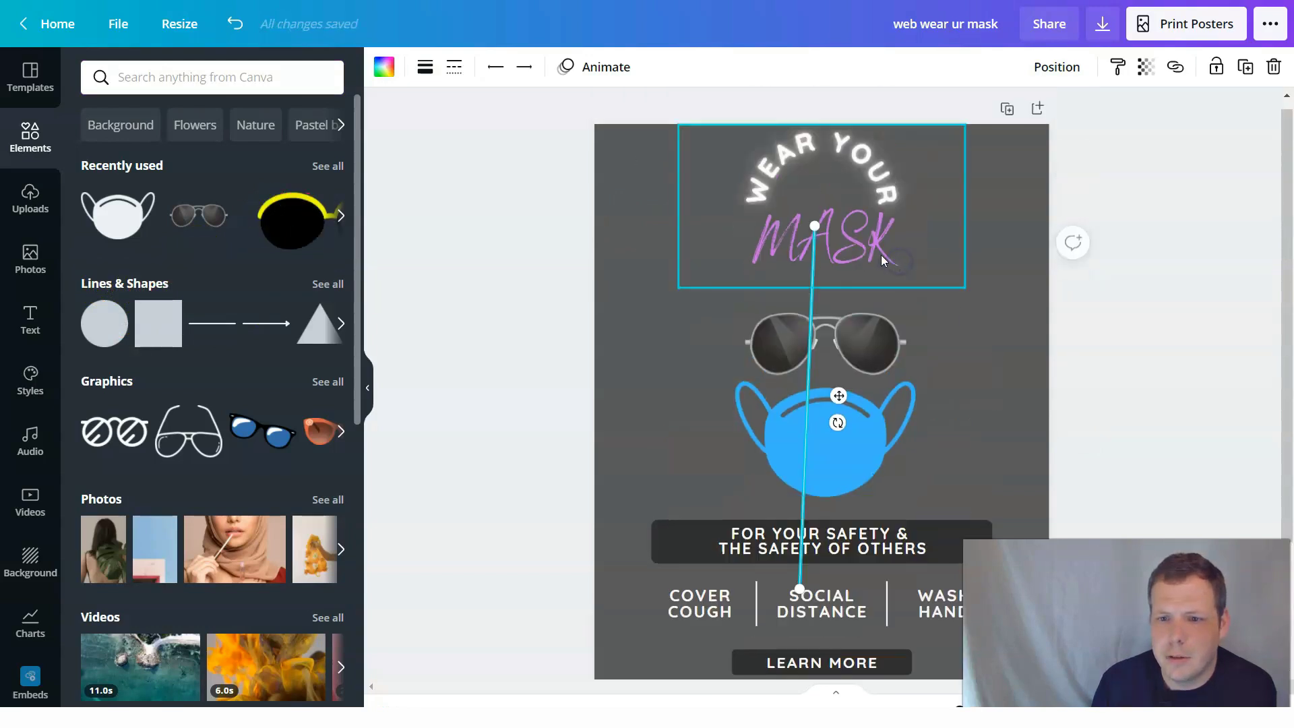
drag(817, 238, 793, 409)
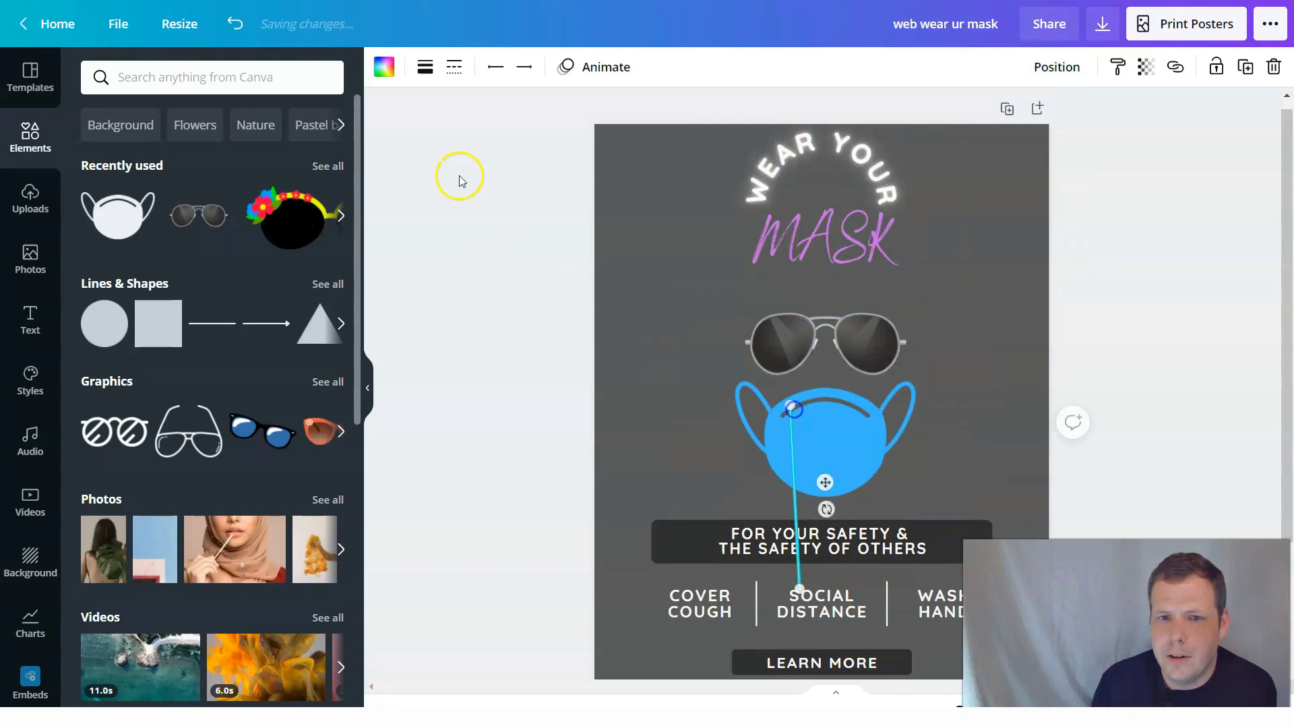
click(487, 70)
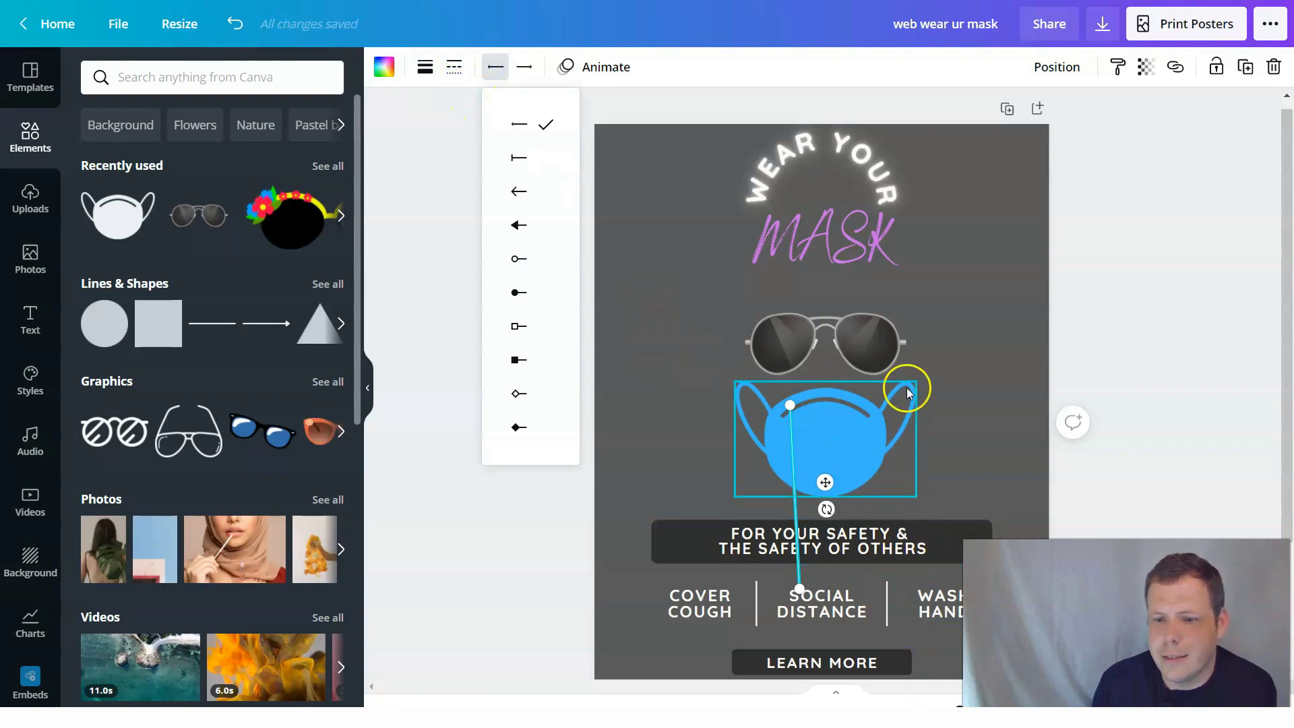
click(970, 290)
click(787, 436)
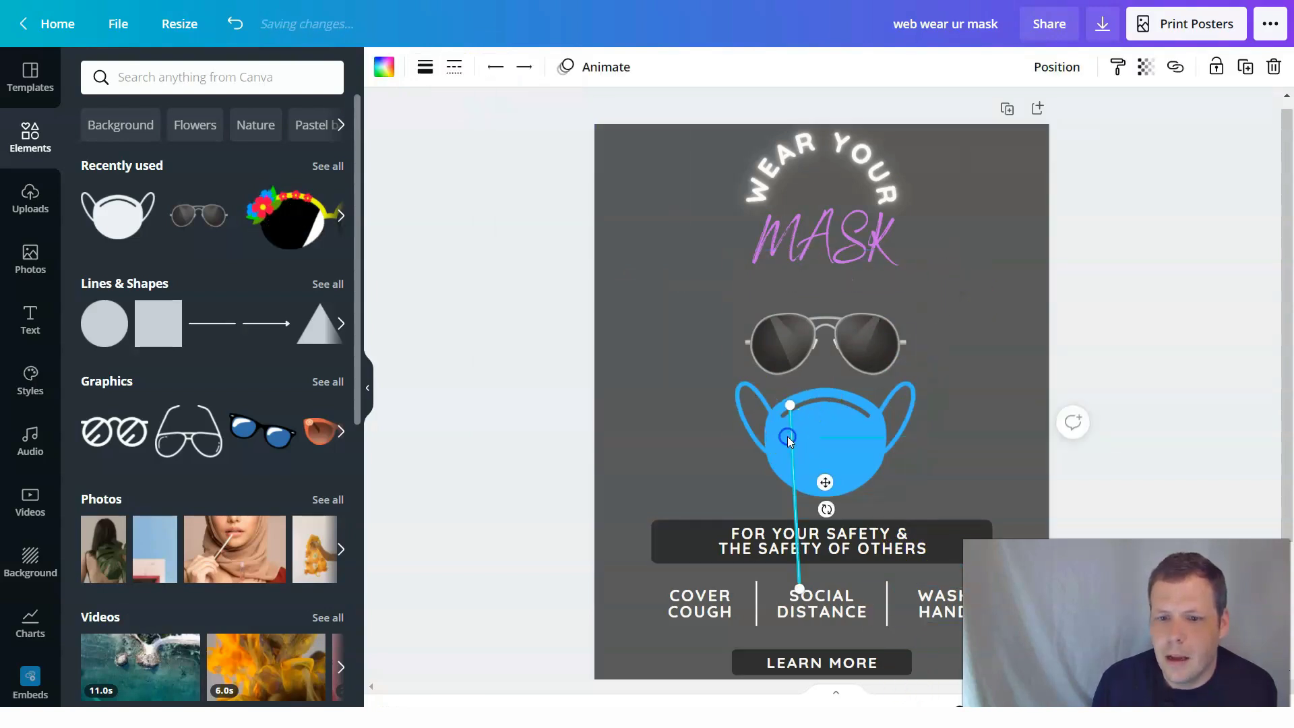
right_click(789, 439)
key(Escape)
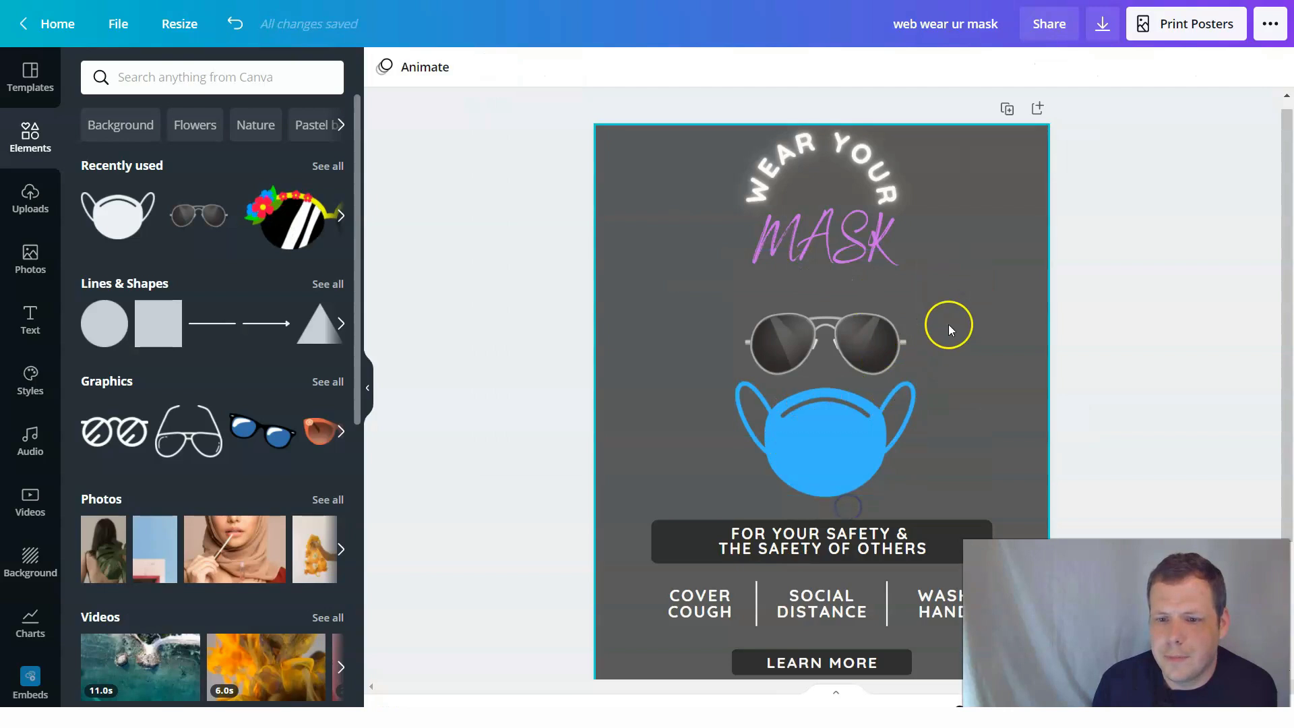
- Add a new blank page after the poster
scroll(953, 321, down, 3)
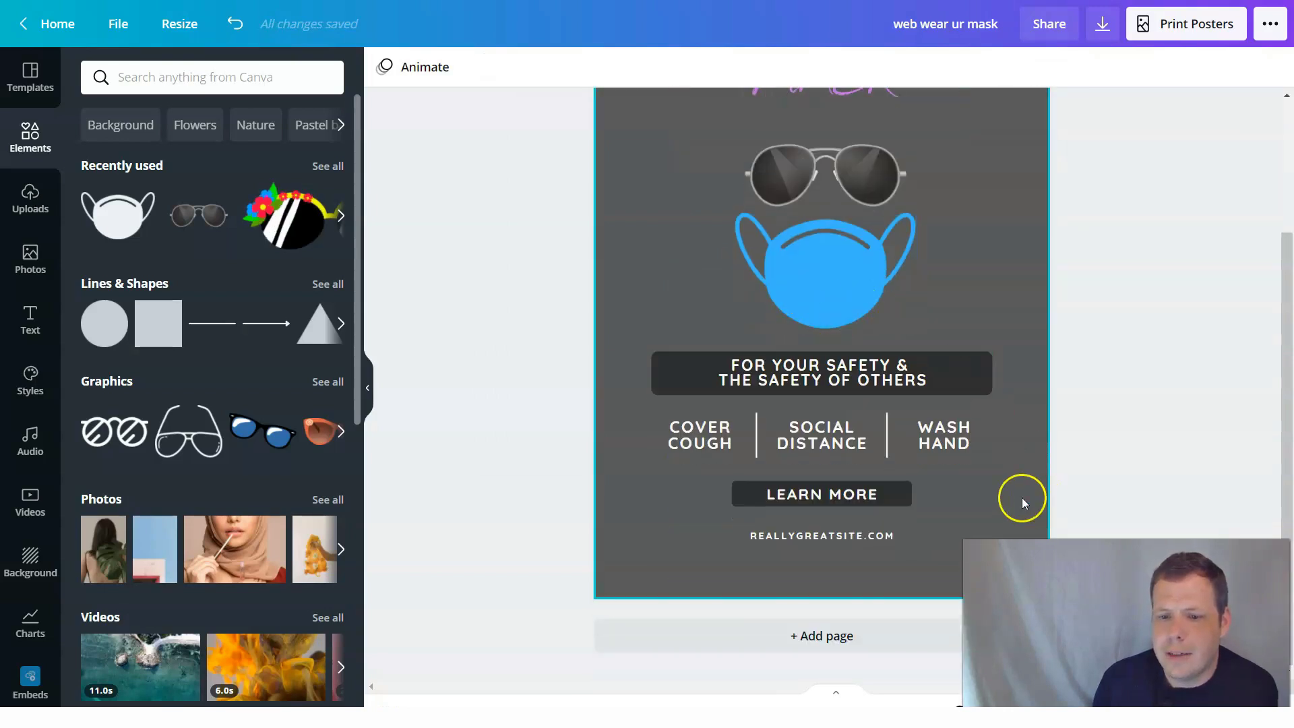
scroll(971, 398, up, 3)
scroll(976, 372, down, 3)
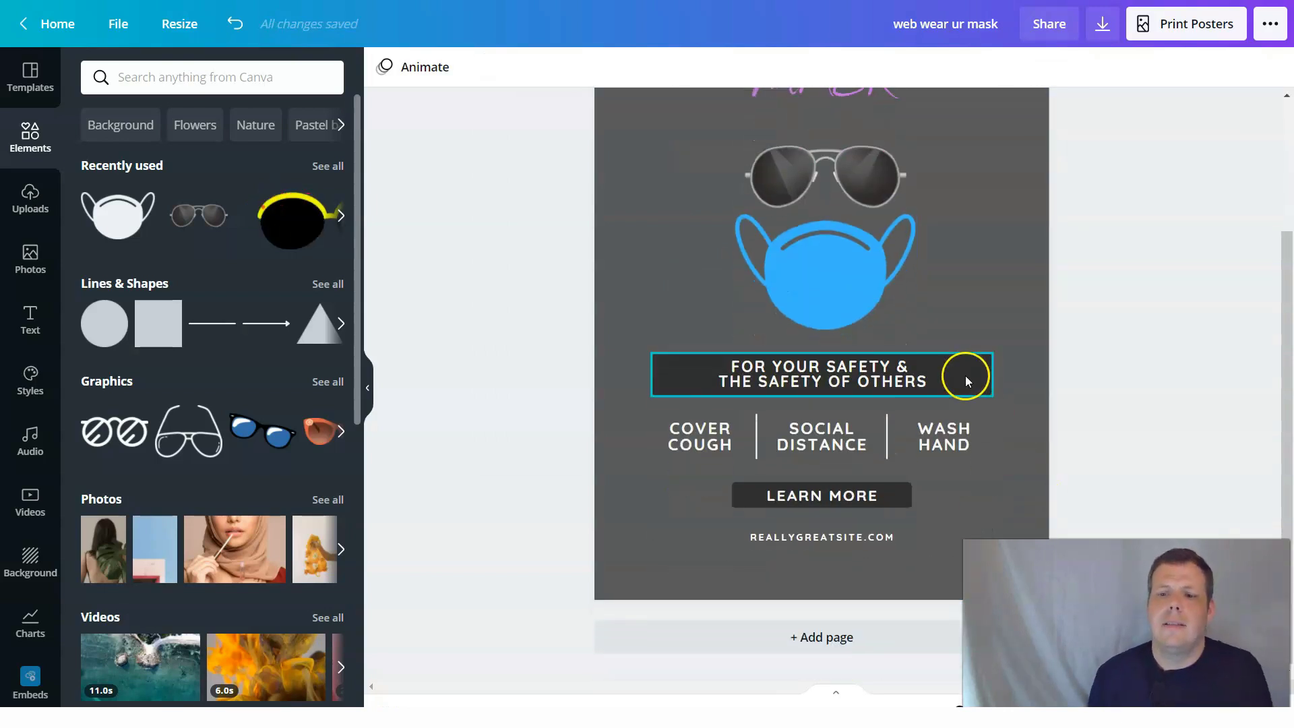
click(834, 649)
scroll(1031, 418, up, 8)
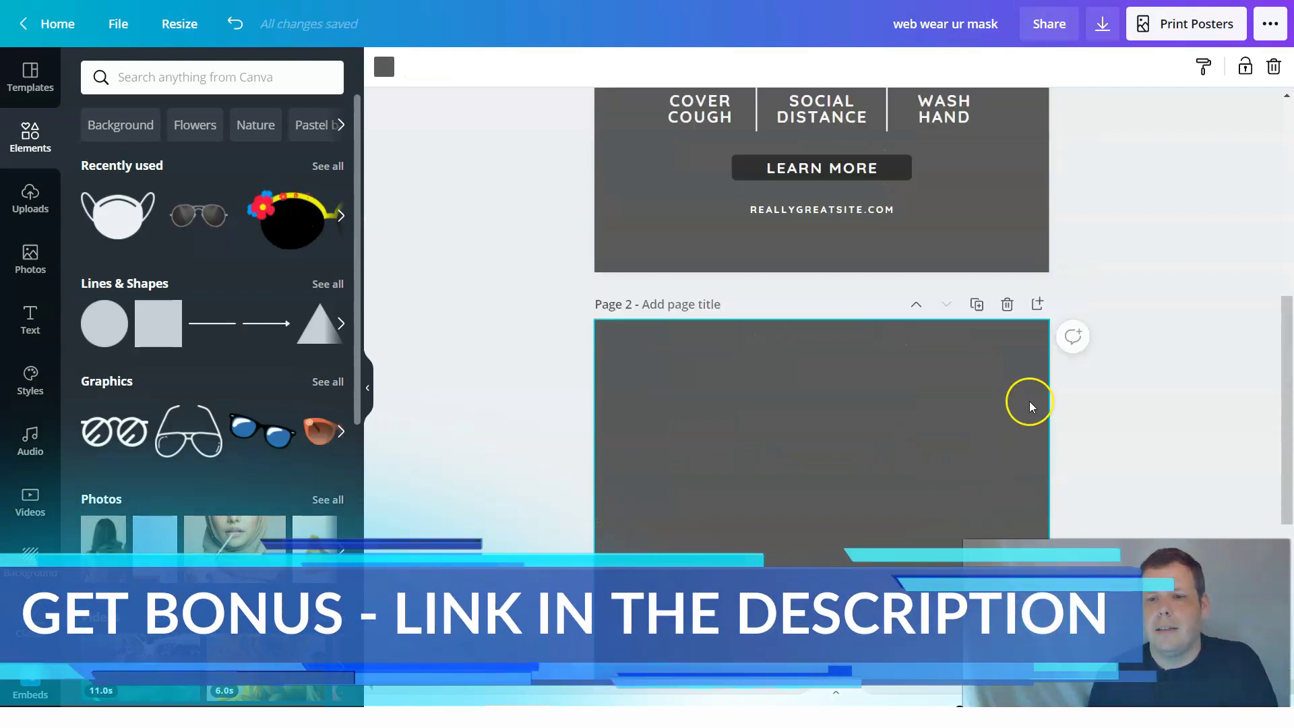
- Move the blue mask on page 1 up to sit just below the sunglasses
scroll(827, 411, down, 6)
scroll(990, 377, up, 5)
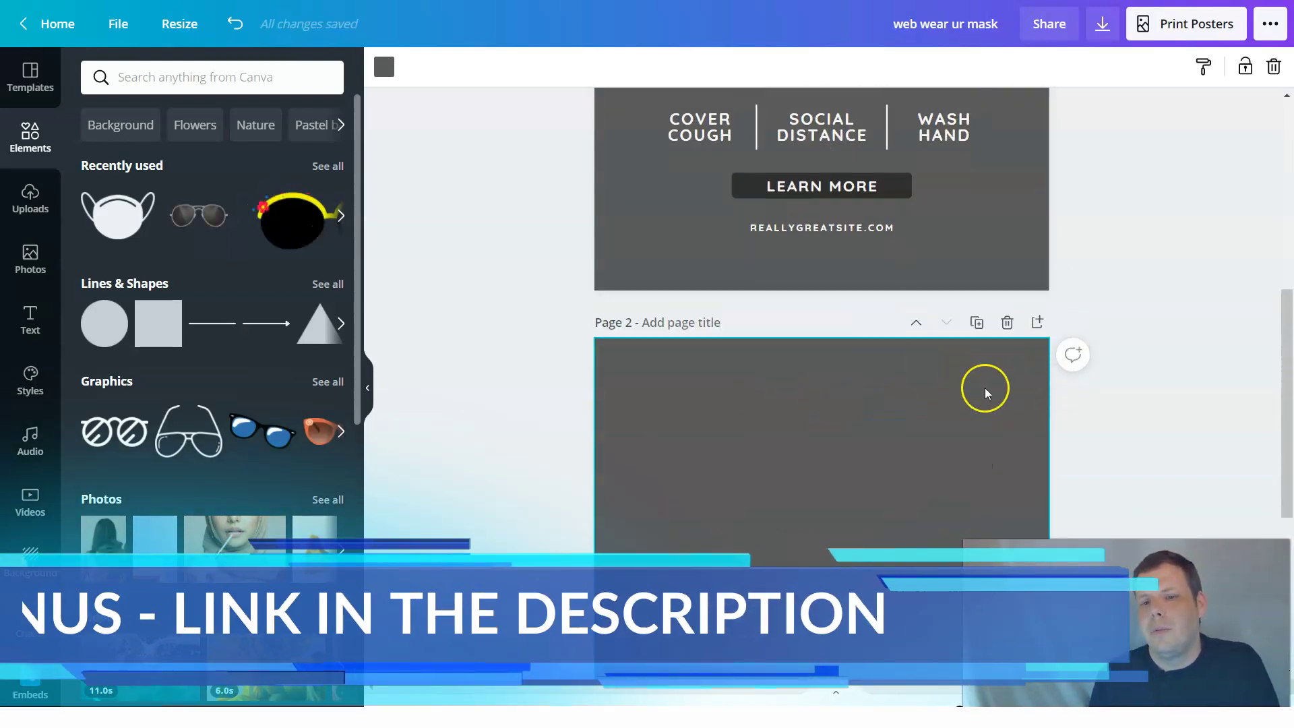
scroll(925, 339, up, 3)
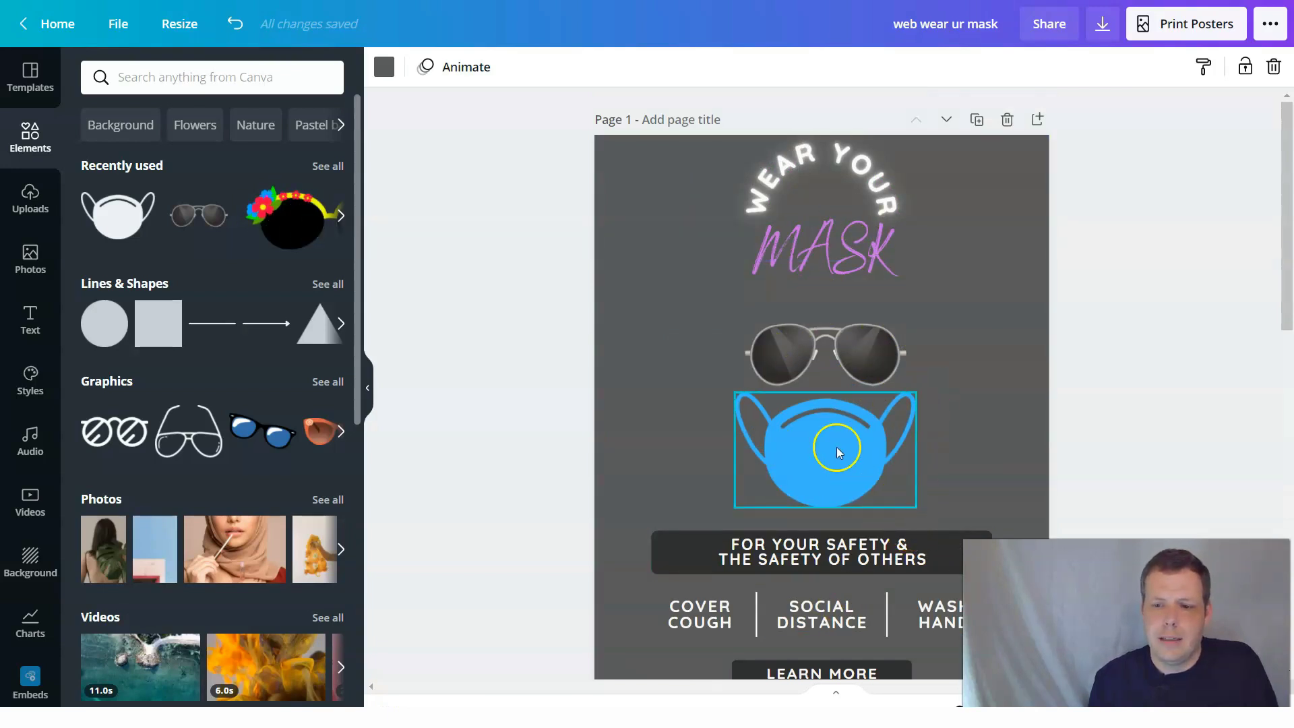
scroll(838, 450, down, 3)
drag(825, 303, 820, 367)
scroll(881, 543, up, 5)
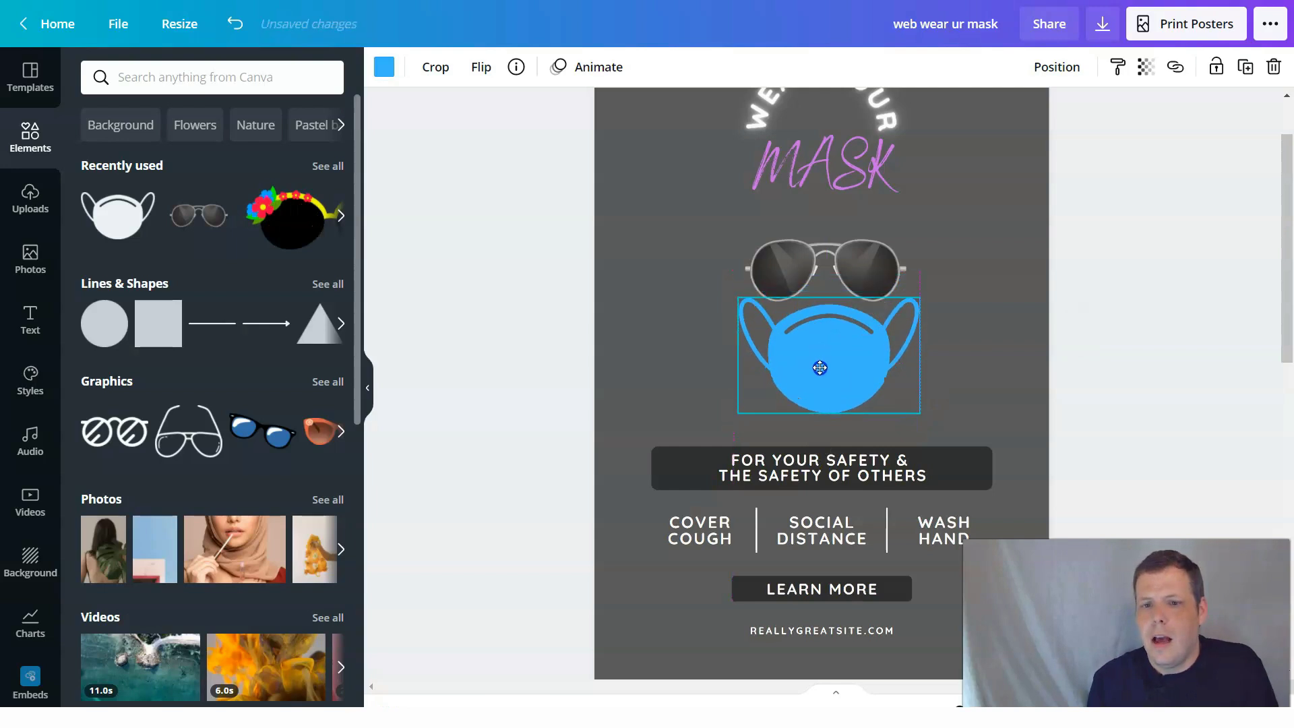
- Move the blue mask up over the sunglasses and send it behind them
click(952, 355)
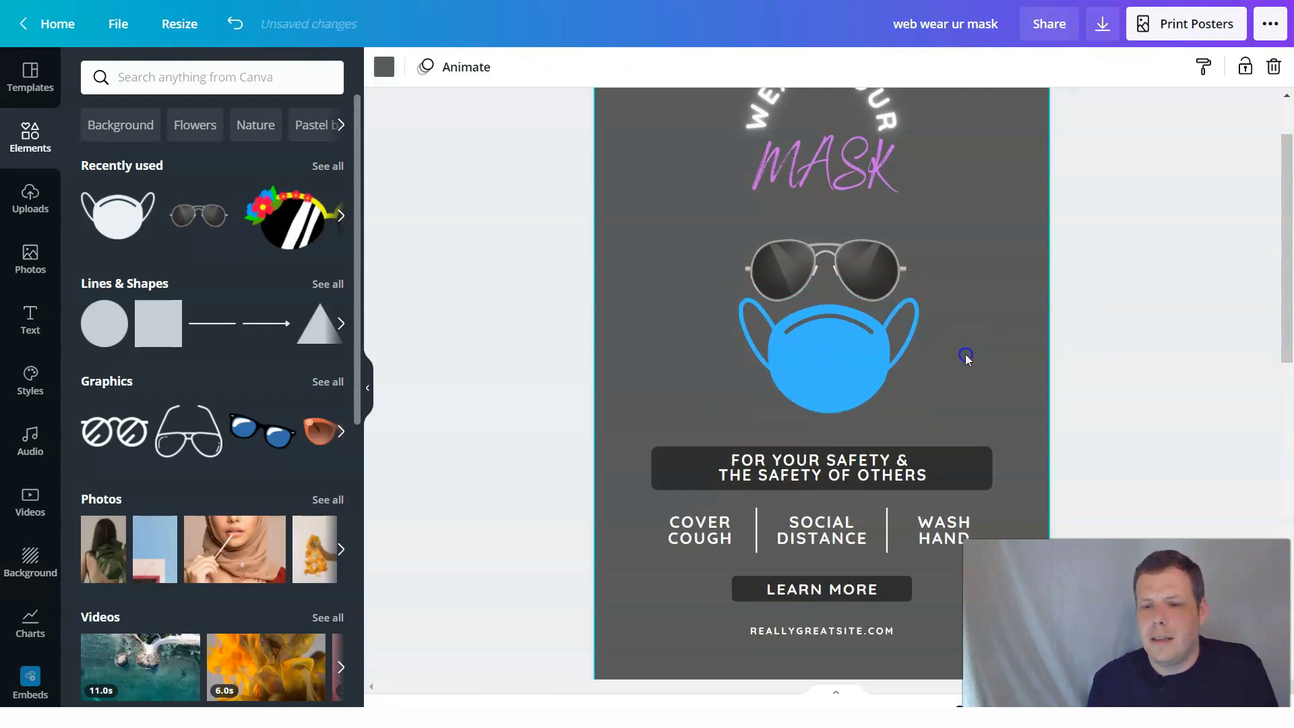
click(839, 382)
drag(840, 382, 836, 355)
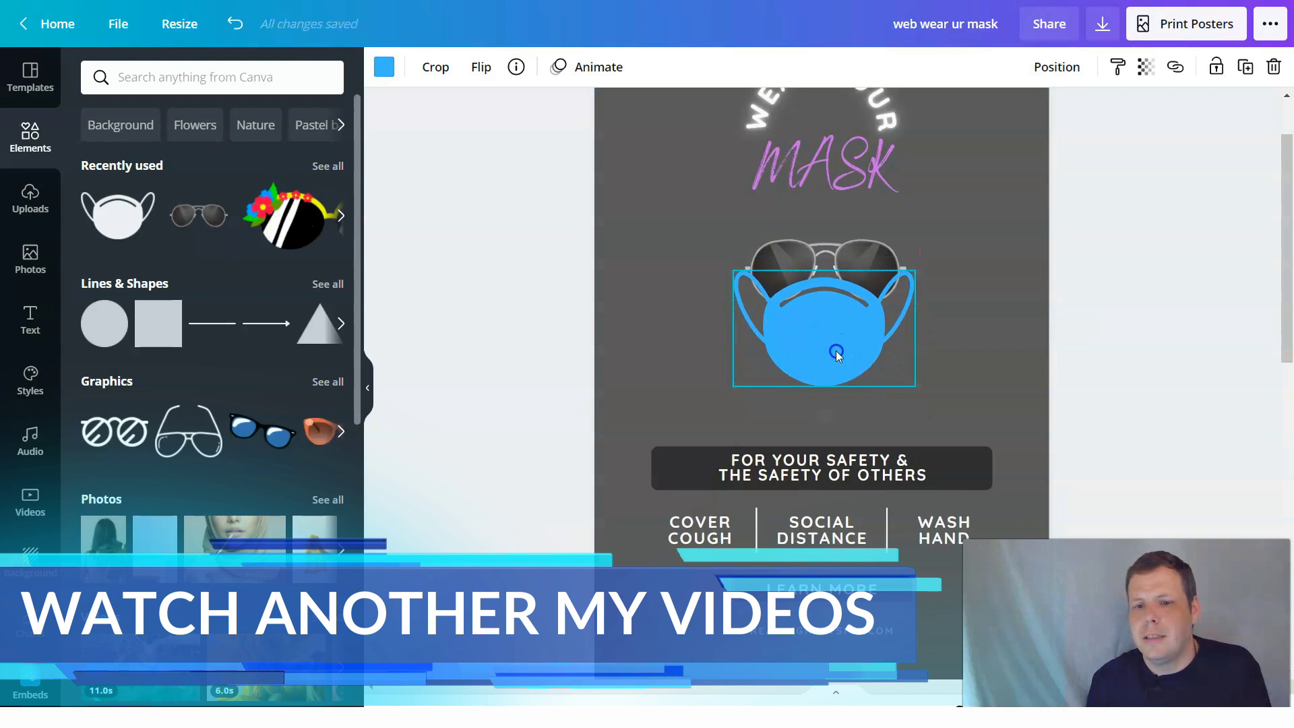
click(942, 319)
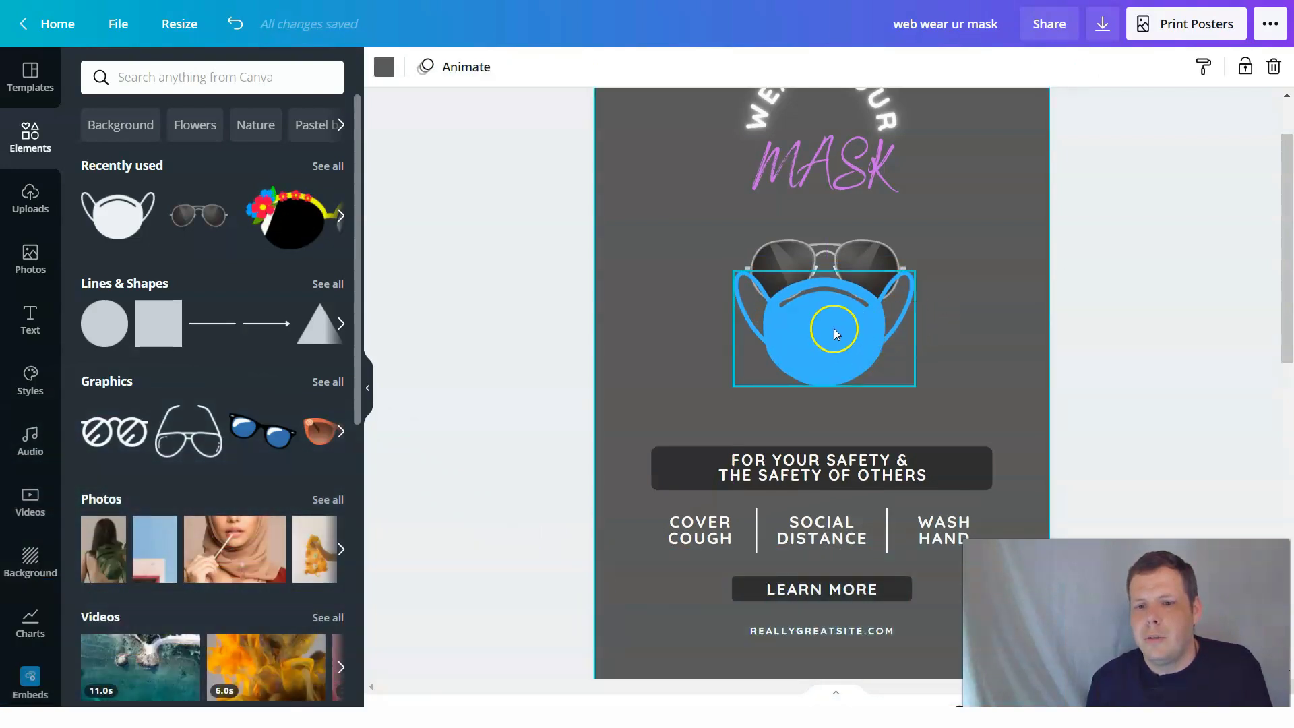
click(868, 258)
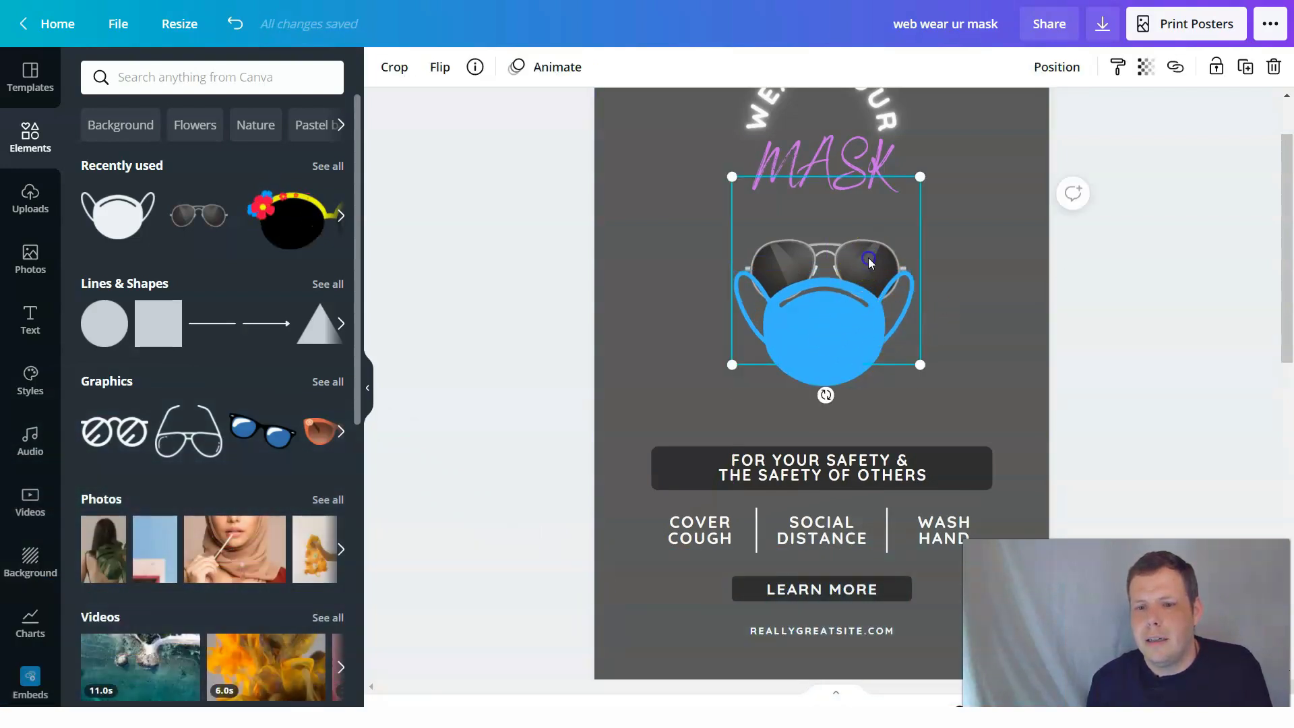
click(937, 264)
click(787, 319)
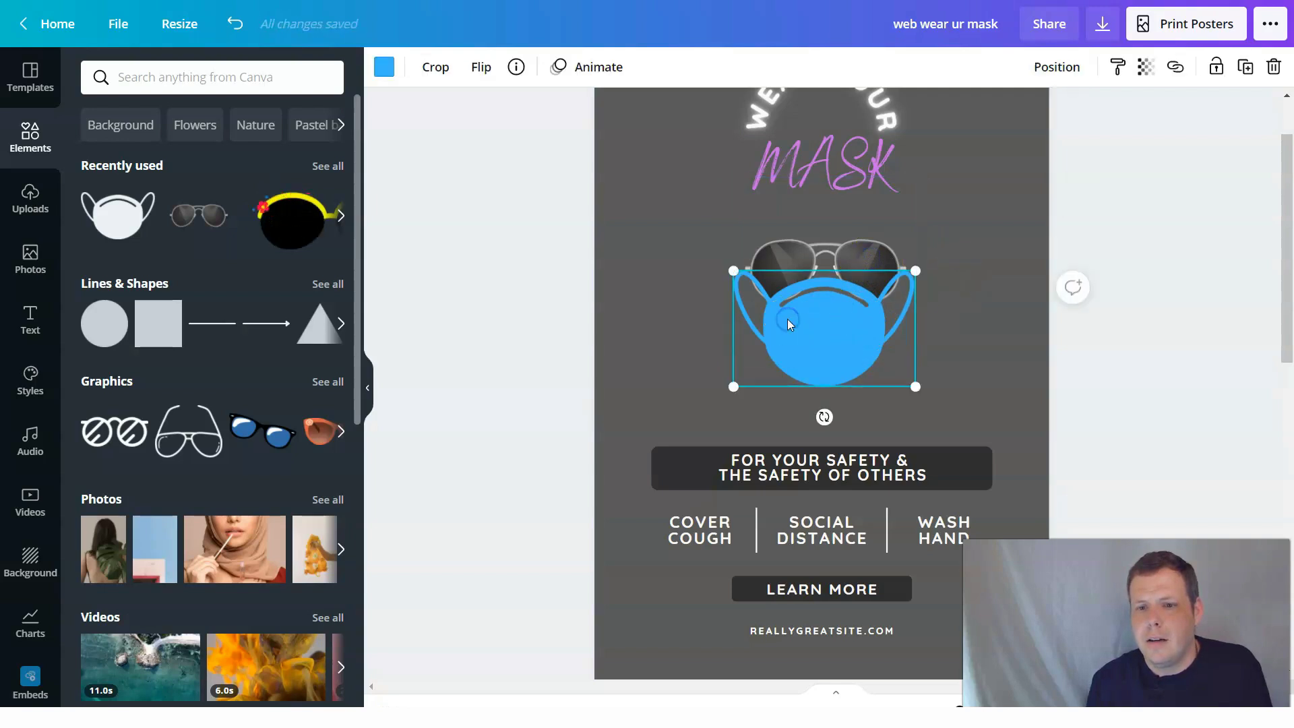
right_click(808, 328)
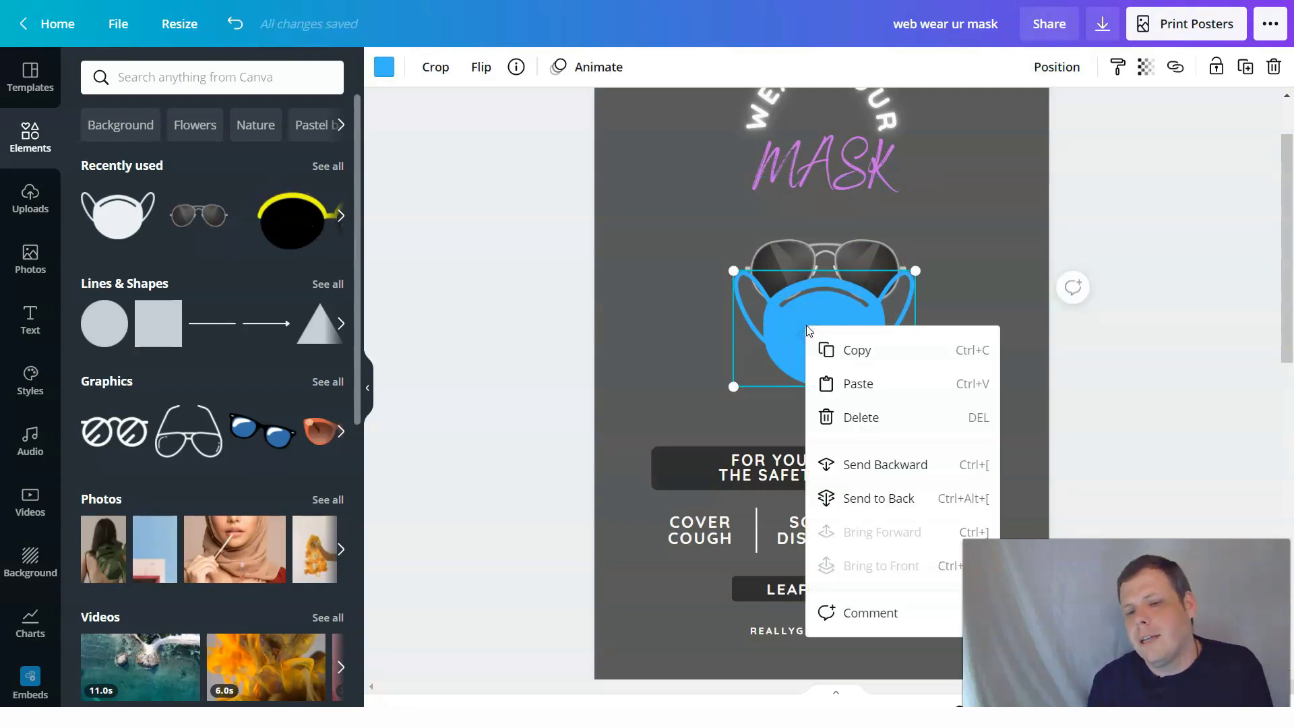
click(910, 464)
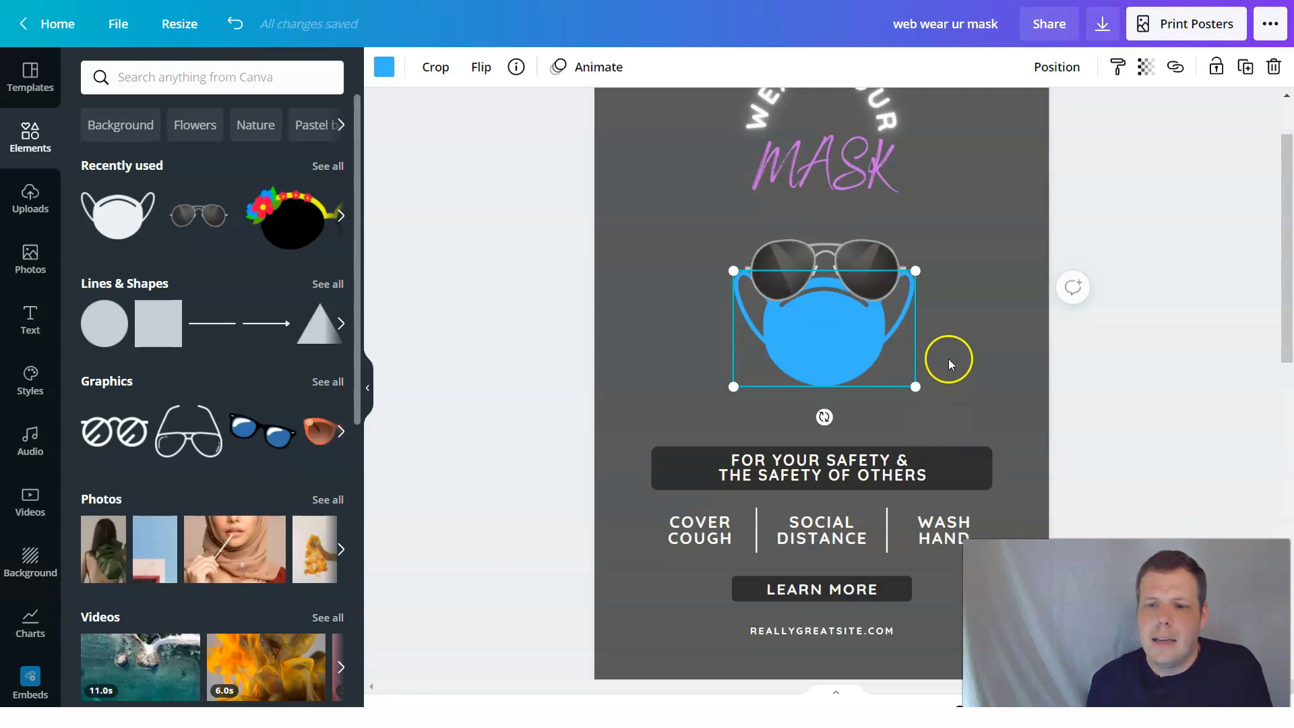
- Raise the aviator sunglasses slightly so they sit over the mask
click(956, 350)
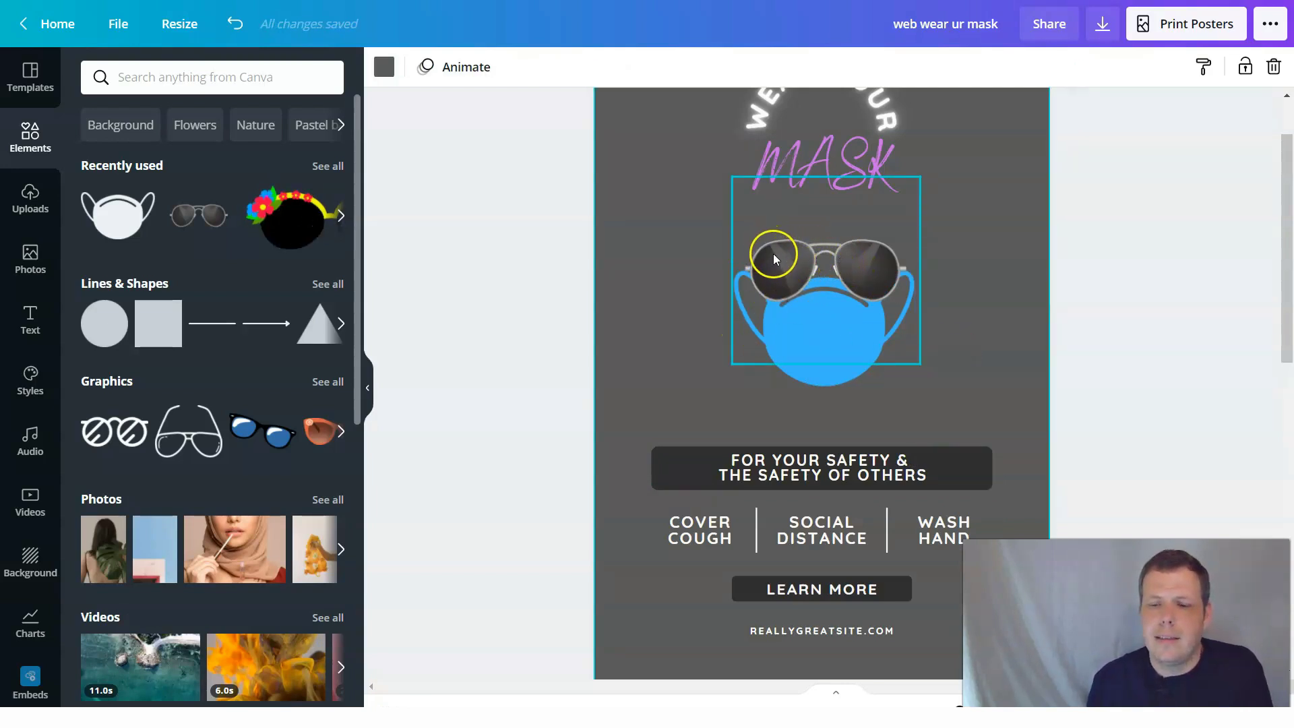
click(870, 276)
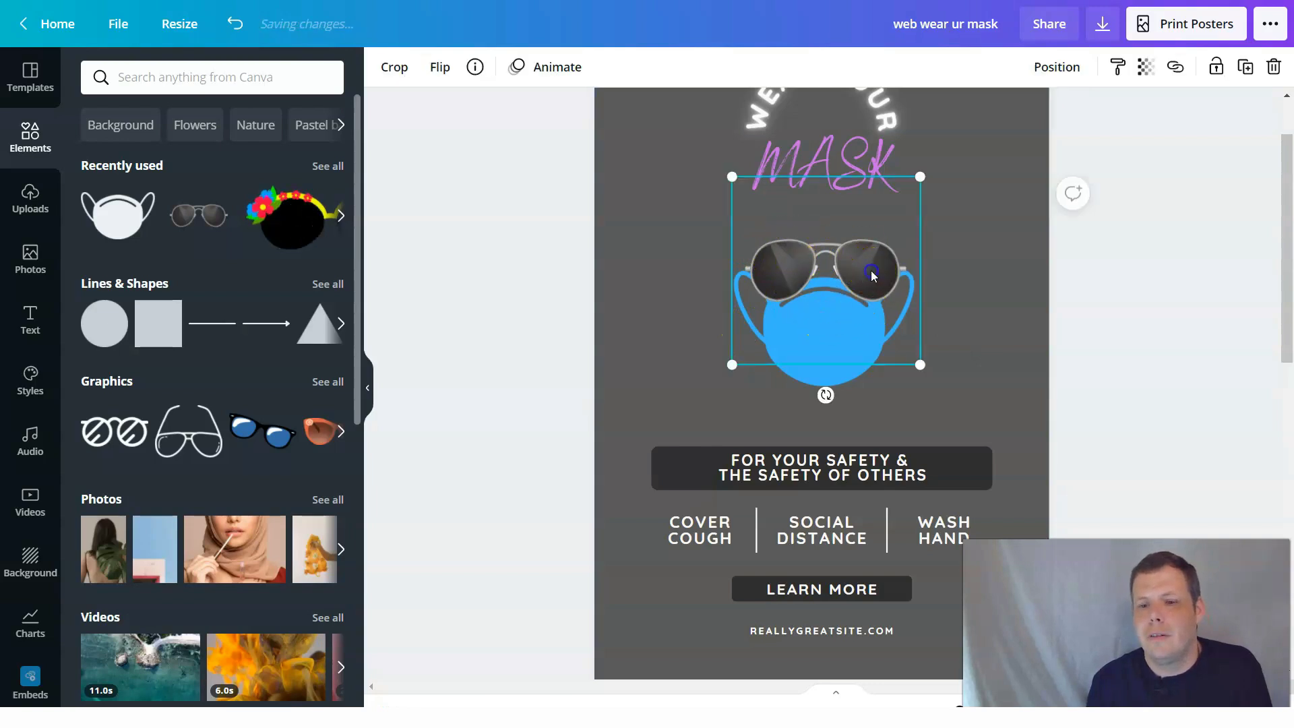
double_click(871, 271)
click(947, 260)
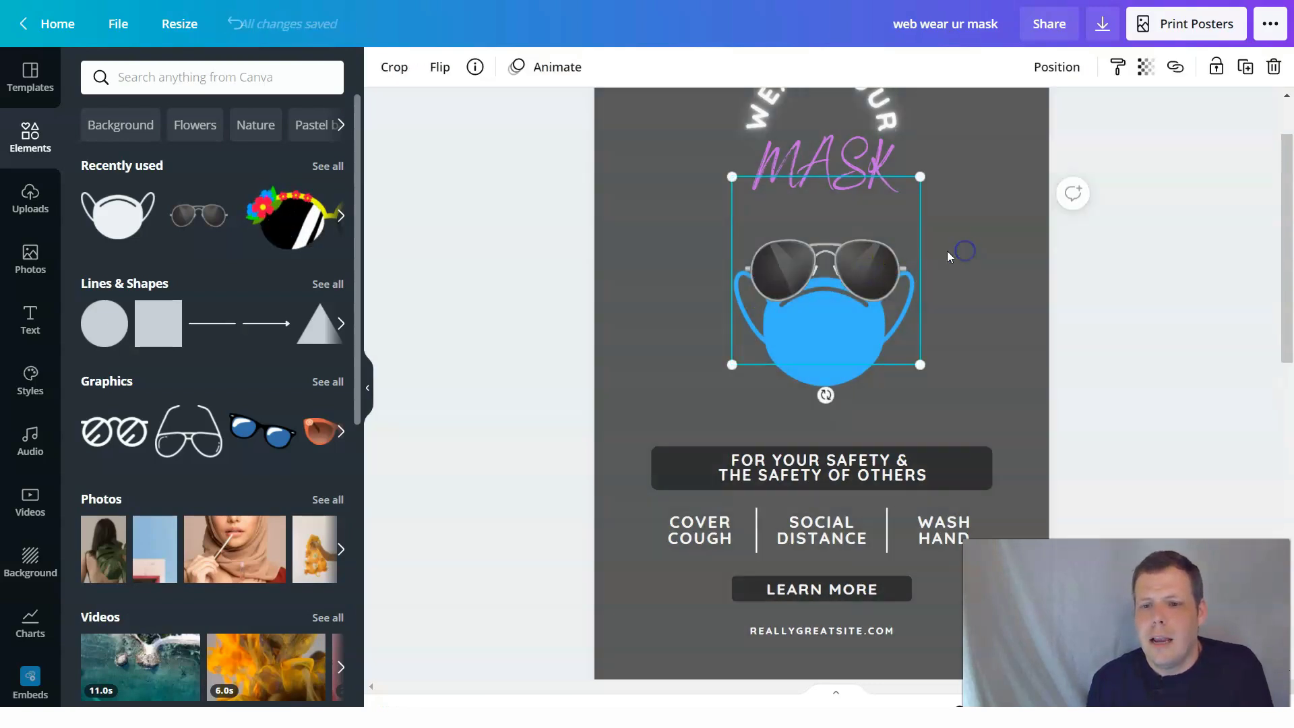
mouse_move(835, 338)
mouse_down()
mouse_move(798, 335)
mouse_move(833, 334)
mouse_up()
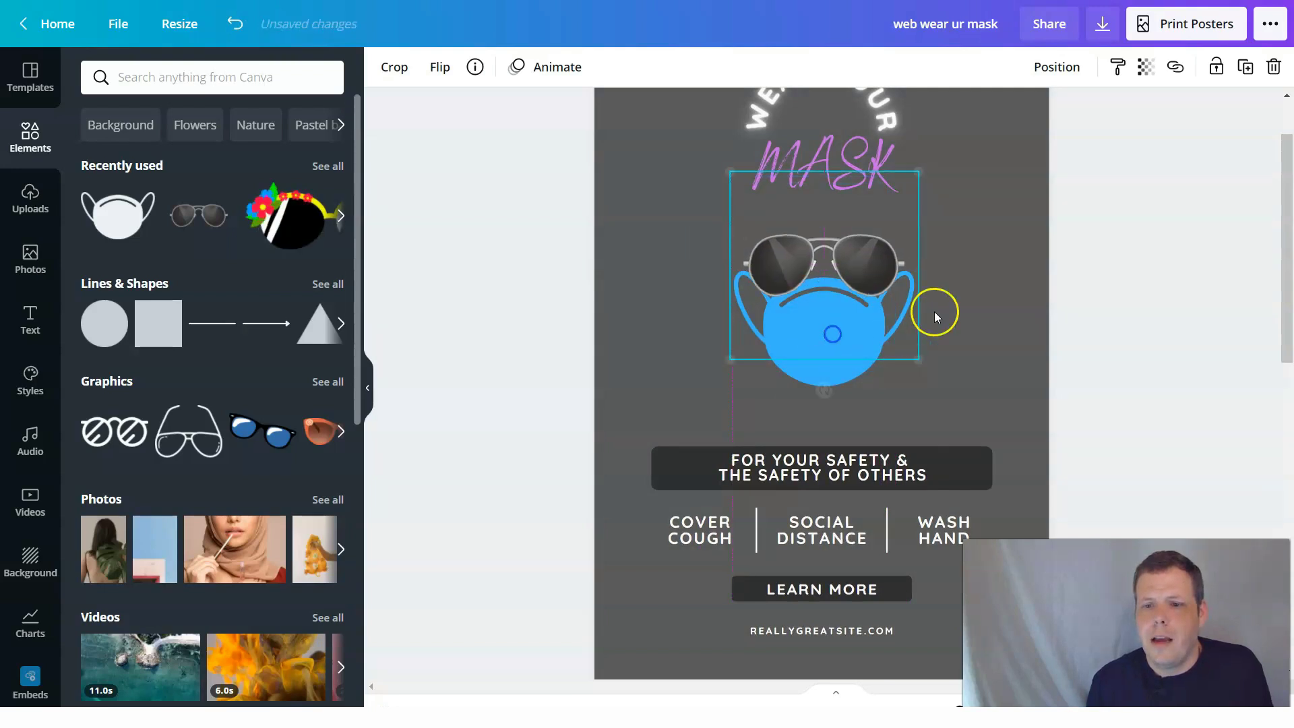
click(966, 203)
- Group the mask and sunglasses together and shift the group slightly right
click(964, 207)
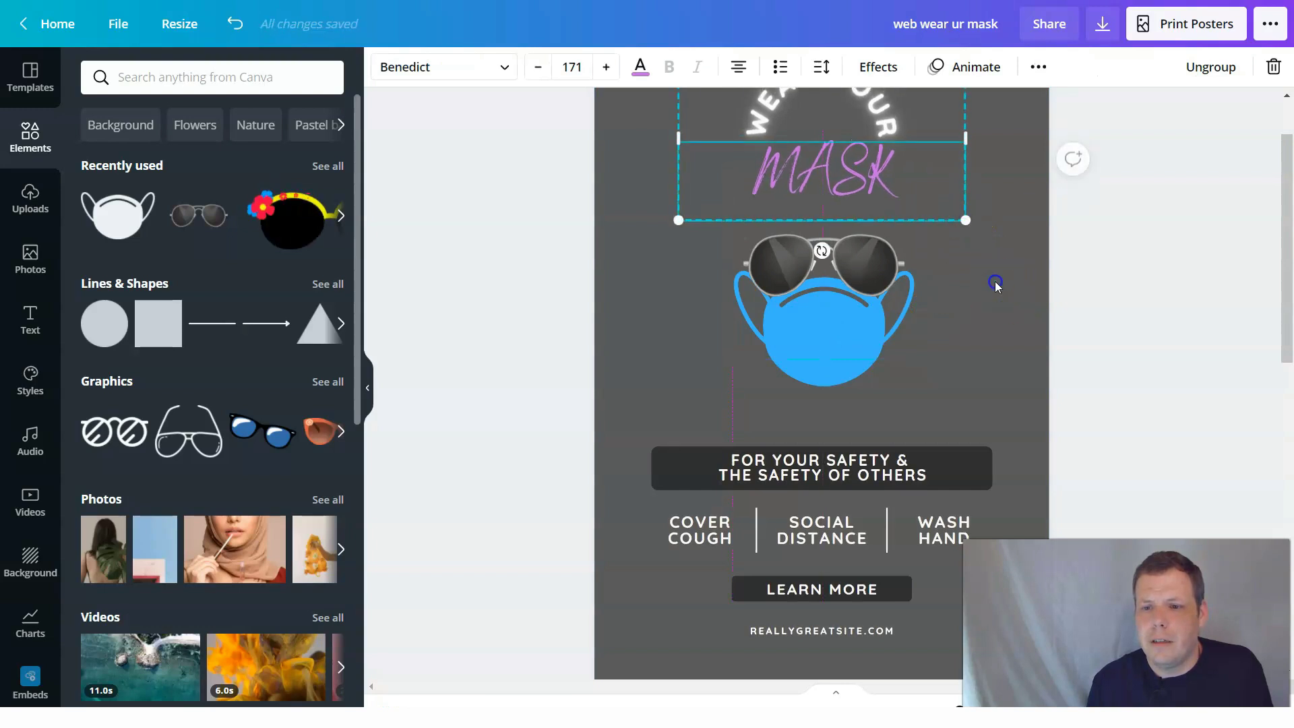
drag(969, 371, 857, 395)
drag(777, 393, 944, 362)
drag(969, 293, 725, 383)
right_click(804, 329)
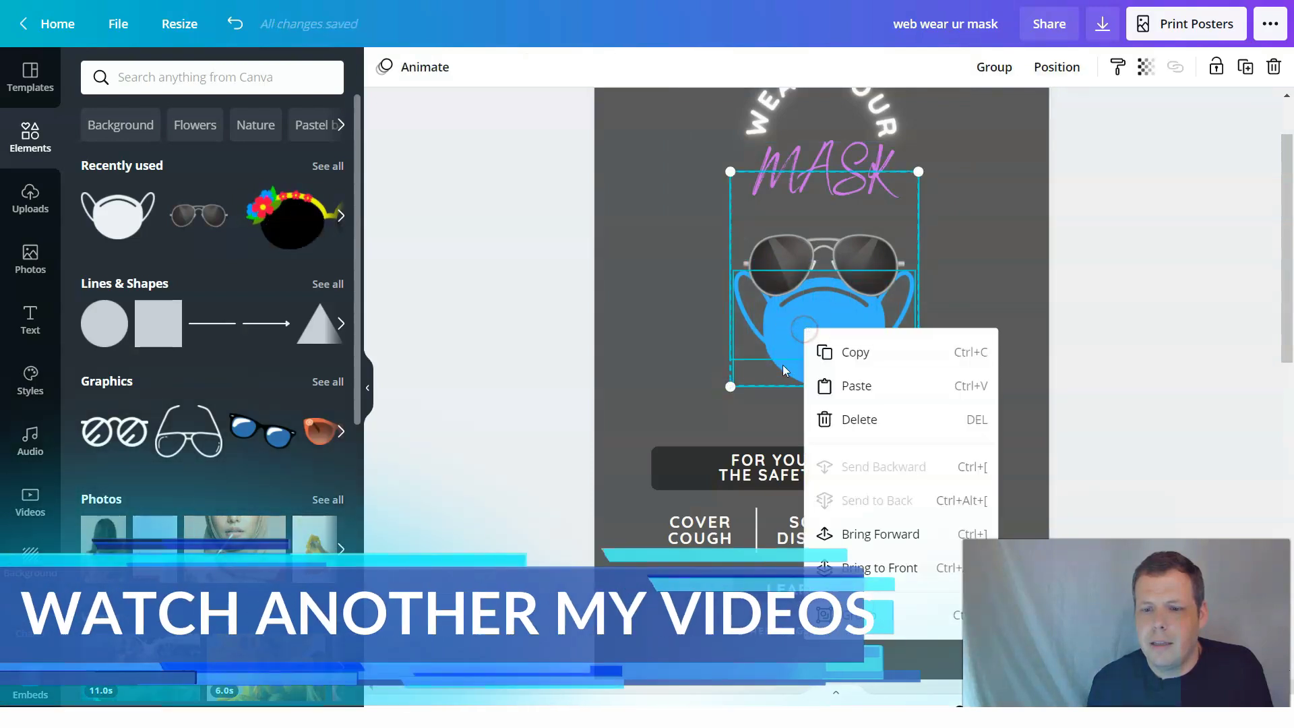
click(849, 614)
mouse_move(818, 375)
mouse_down()
mouse_move(876, 353)
mouse_move(968, 346)
mouse_move(807, 350)
mouse_move(802, 361)
mouse_up()
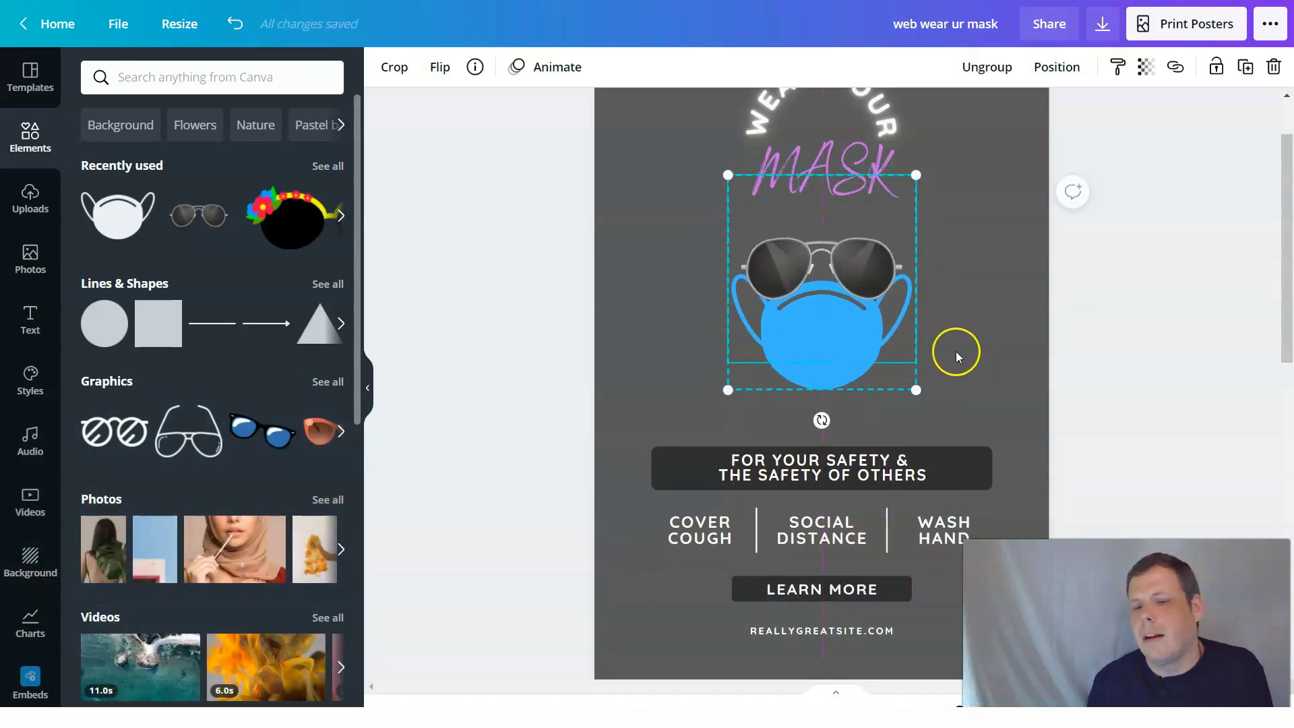
- Ungroup the WEAR YOUR MASK heading and nudge MASK slightly up toward the arc
scroll(956, 350, up, 2)
click(823, 182)
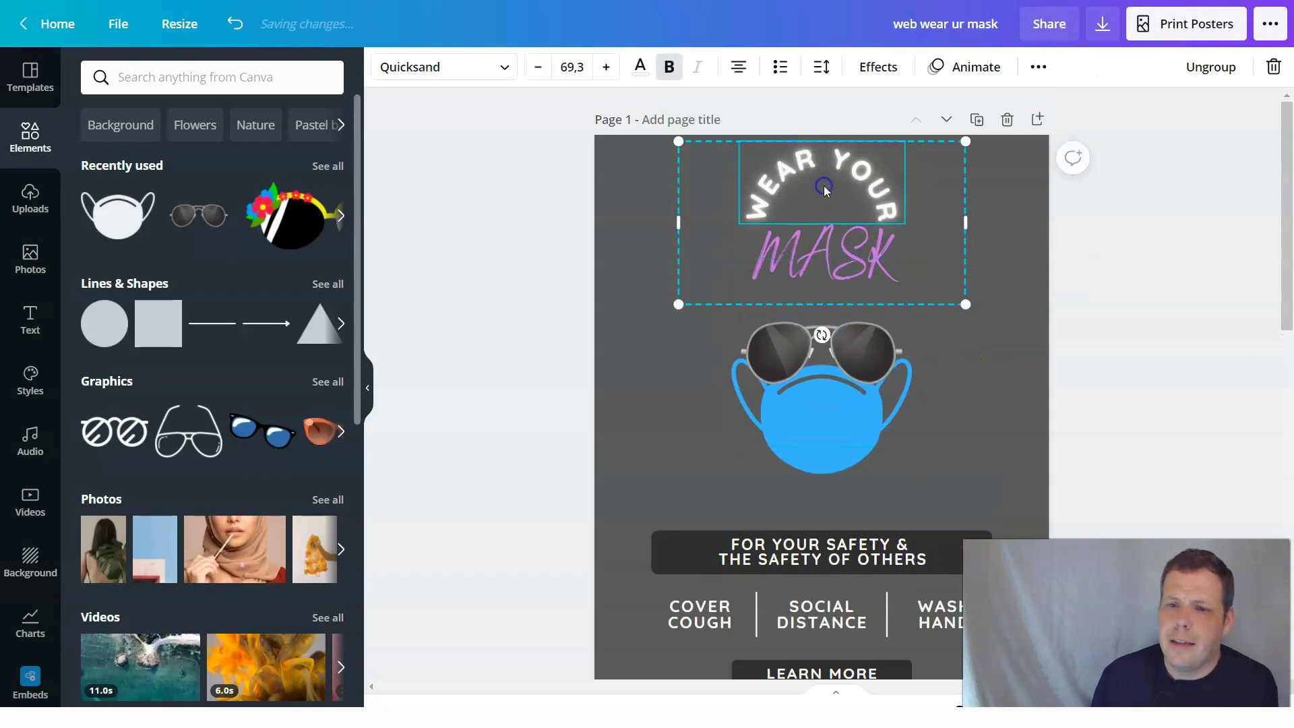
click(1003, 215)
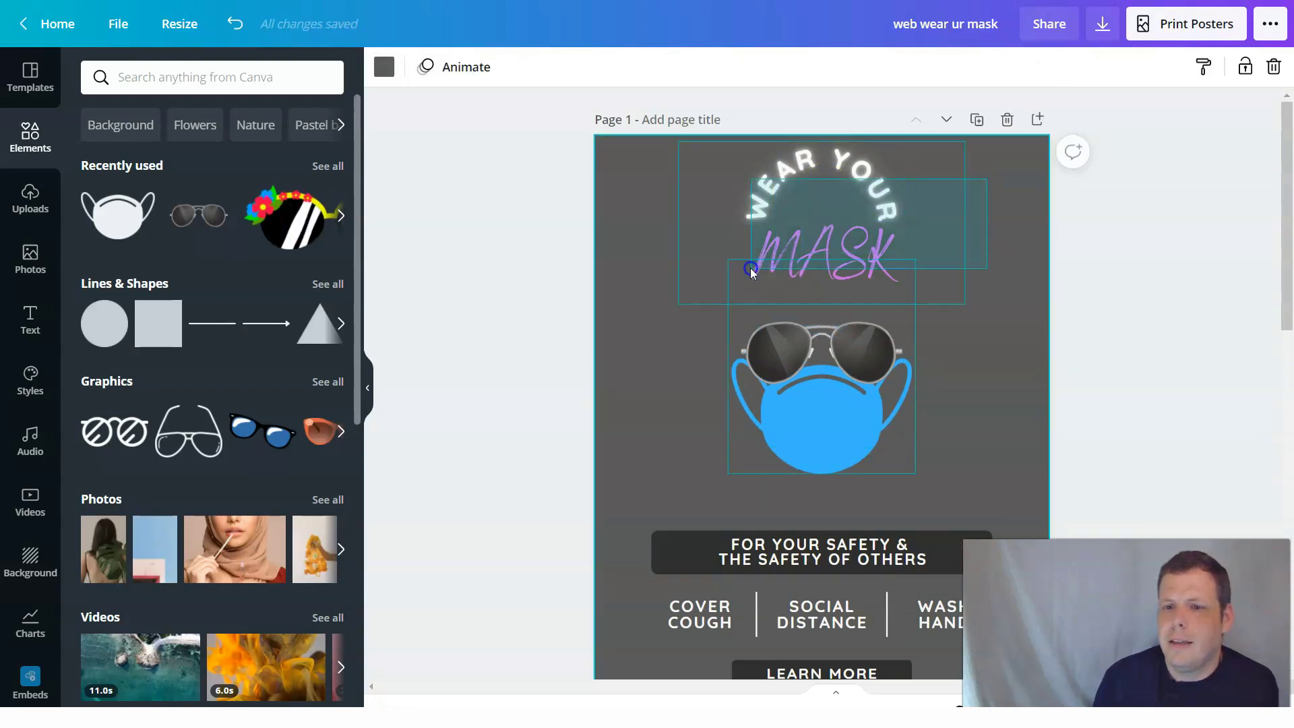
click(781, 233)
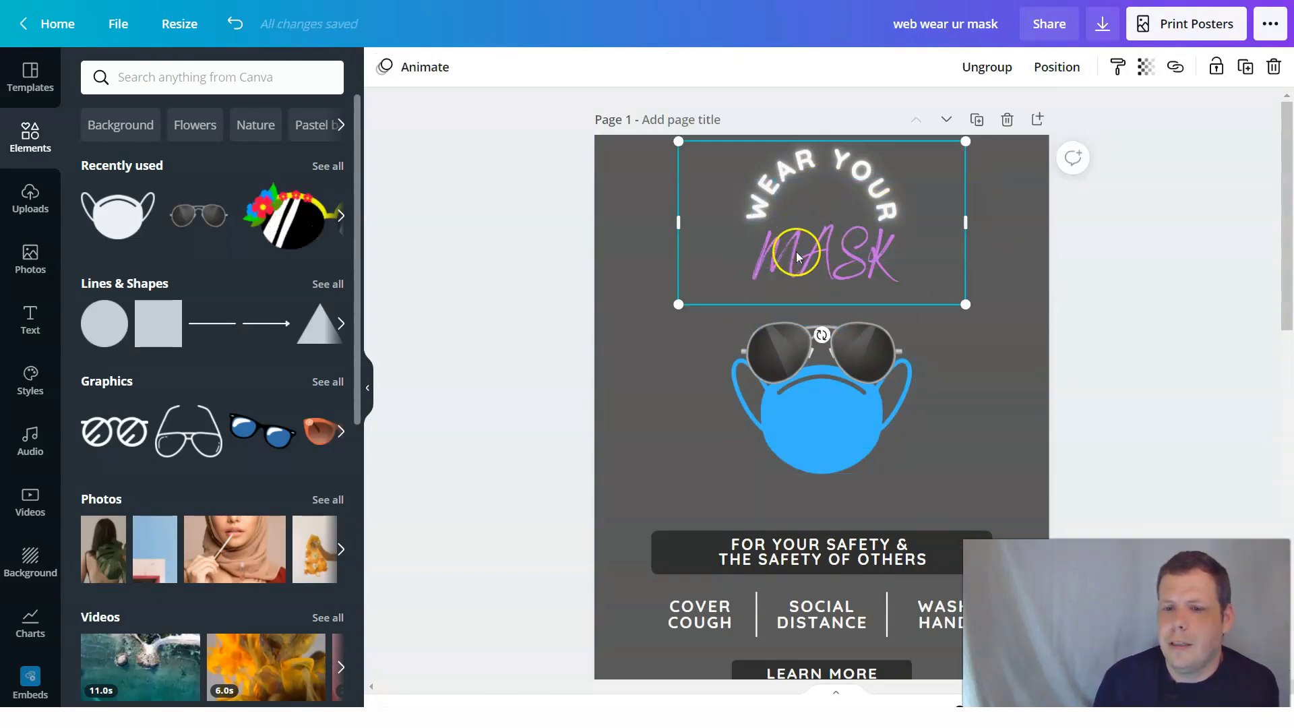
right_click(838, 238)
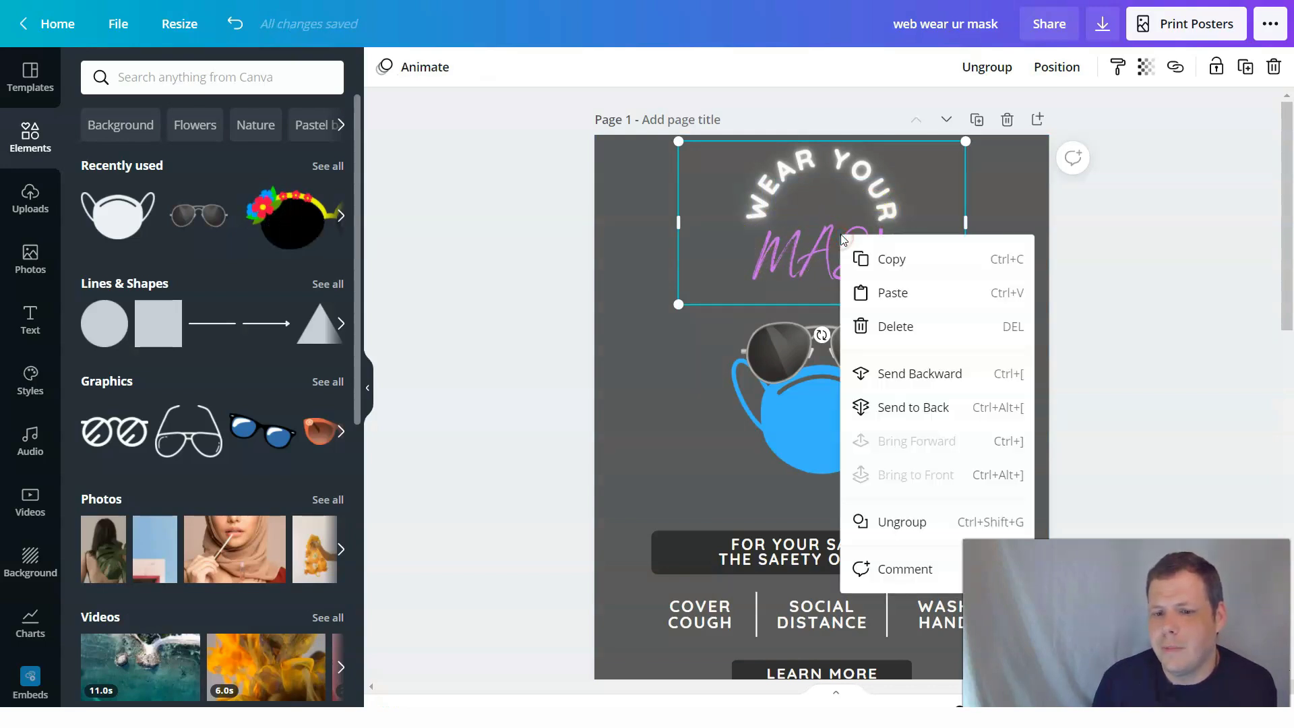
click(901, 523)
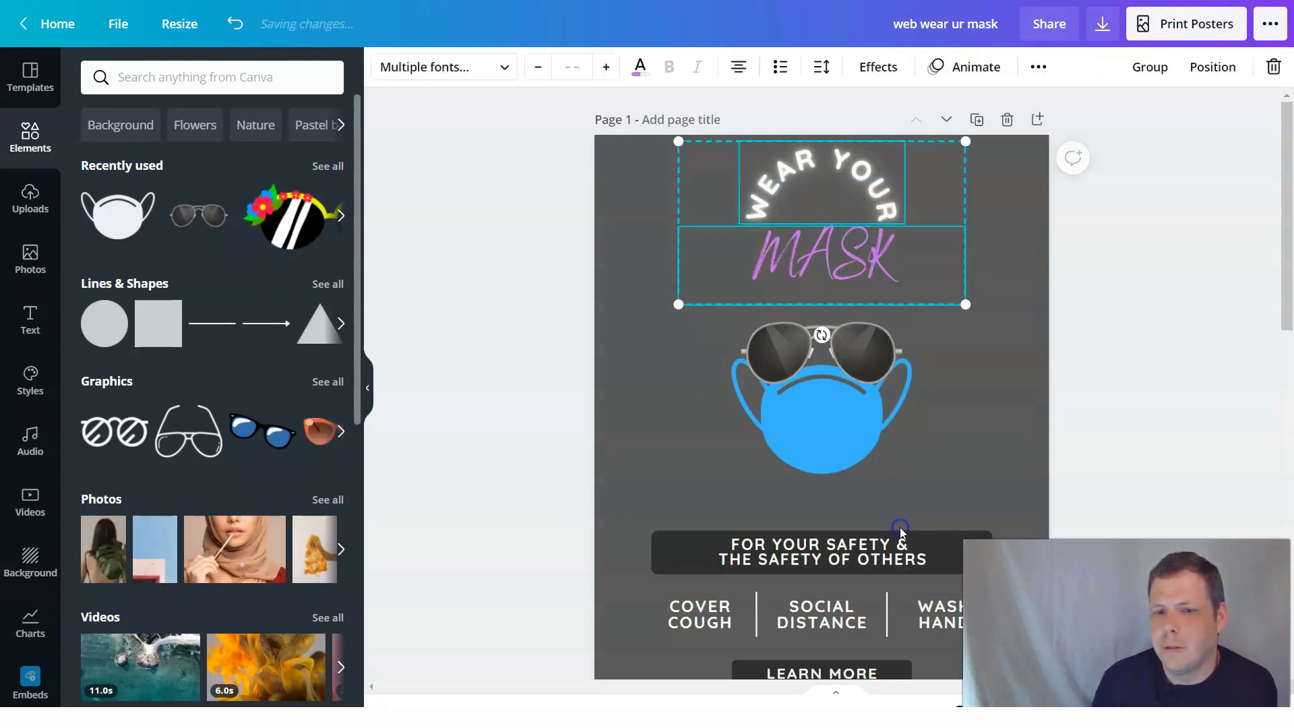
click(1015, 197)
mouse_move(801, 269)
mouse_down()
mouse_move(719, 262)
mouse_move(800, 253)
mouse_move(804, 210)
mouse_move(811, 257)
mouse_up()
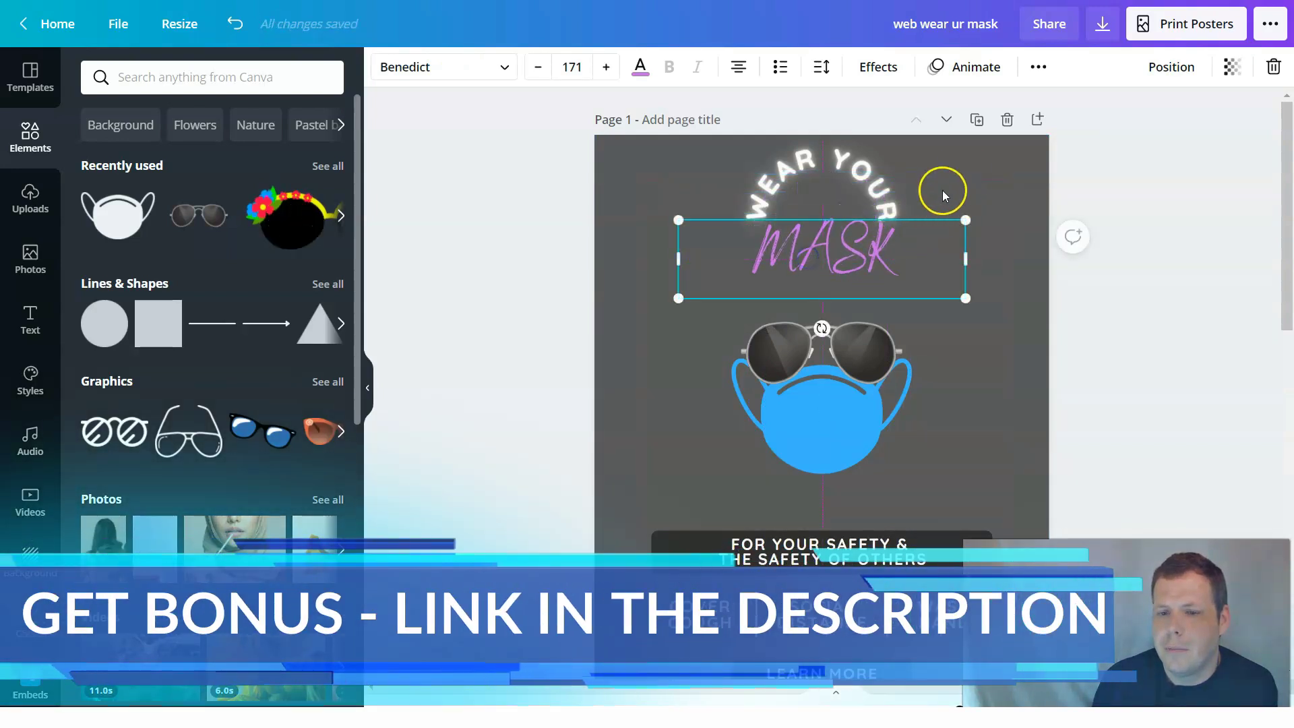
click(976, 167)
- Regroup the WEAR YOUR and MASK texts into a single title
drag(979, 268, 678, 300)
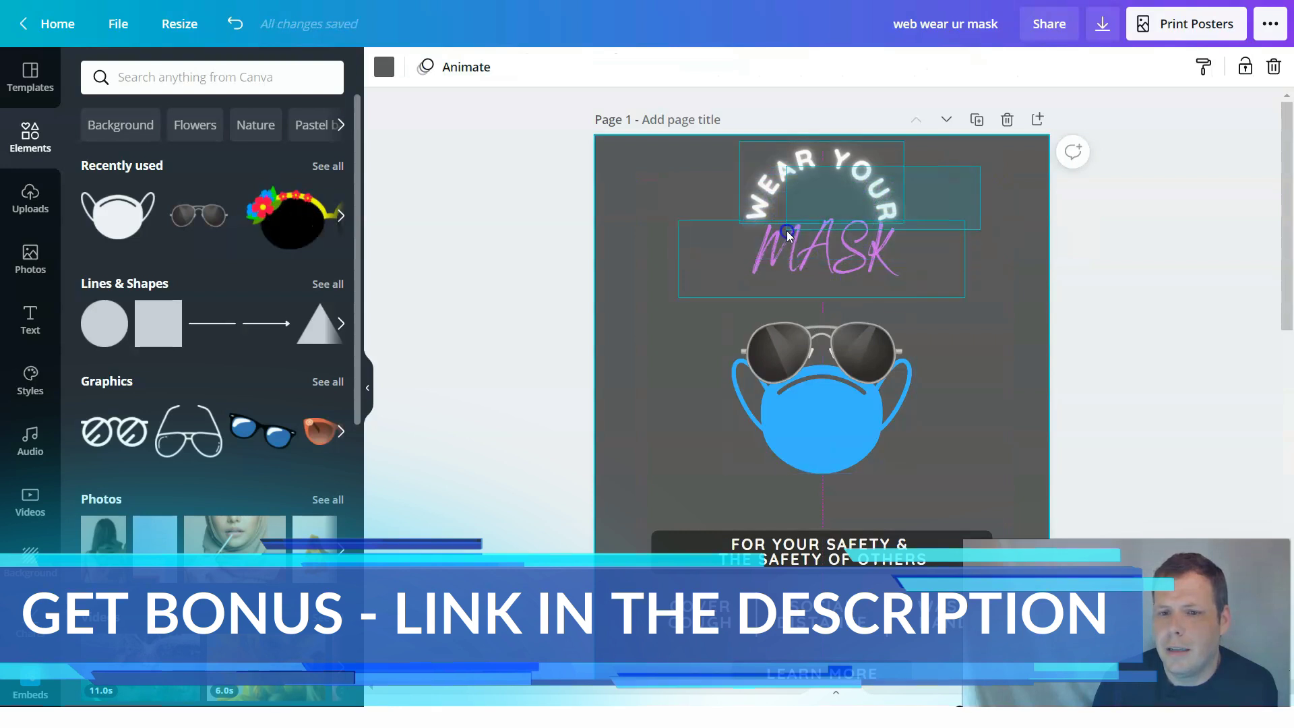
right_click(790, 224)
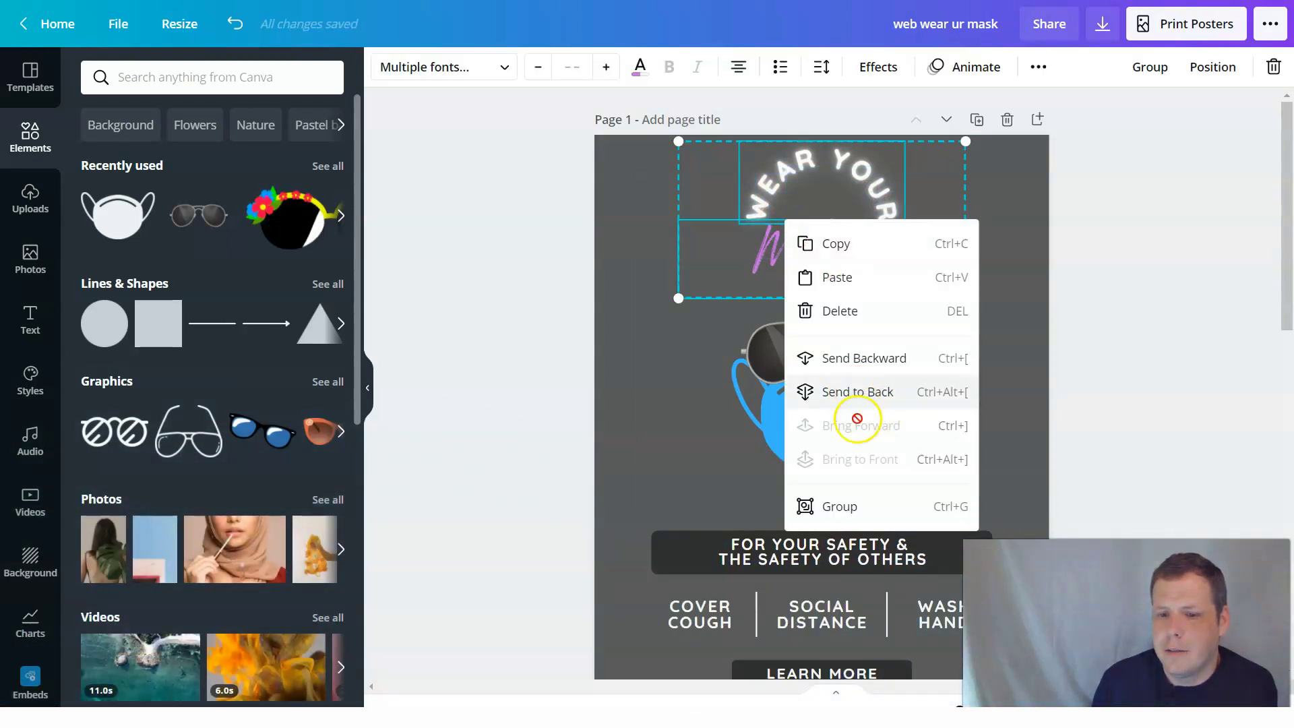
click(854, 506)
click(997, 334)
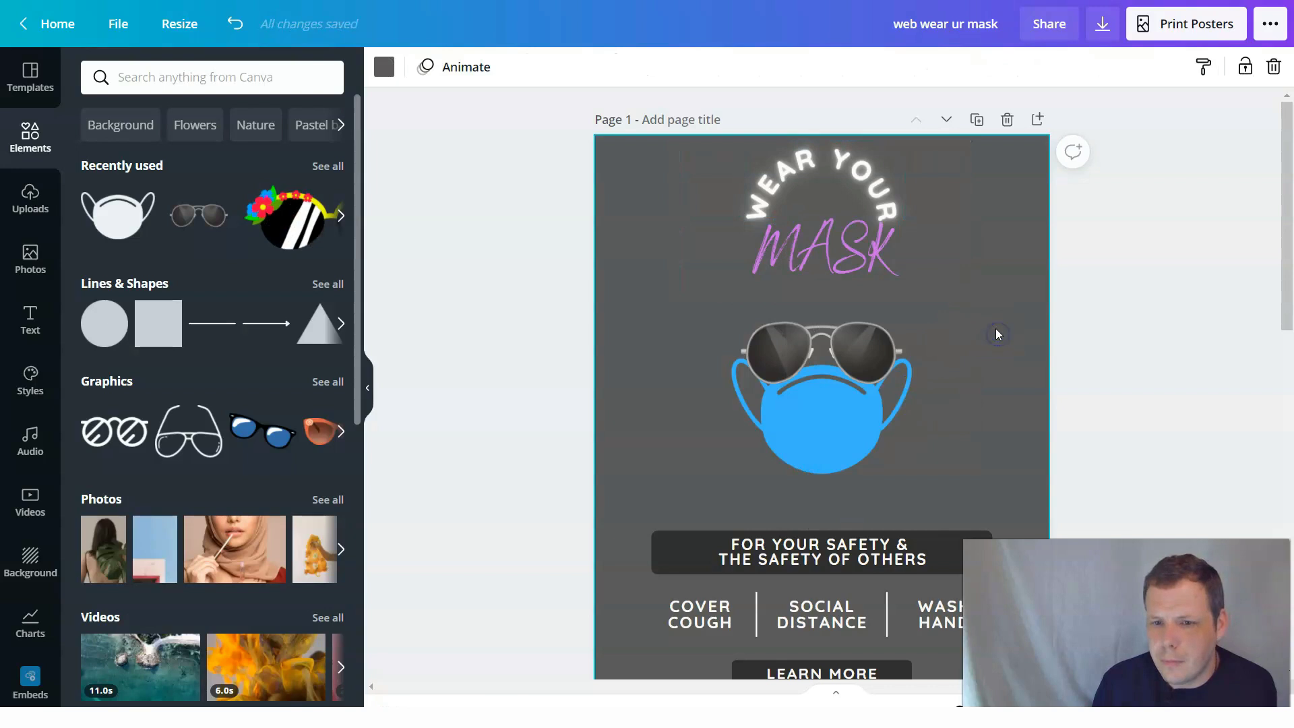
click(928, 261)
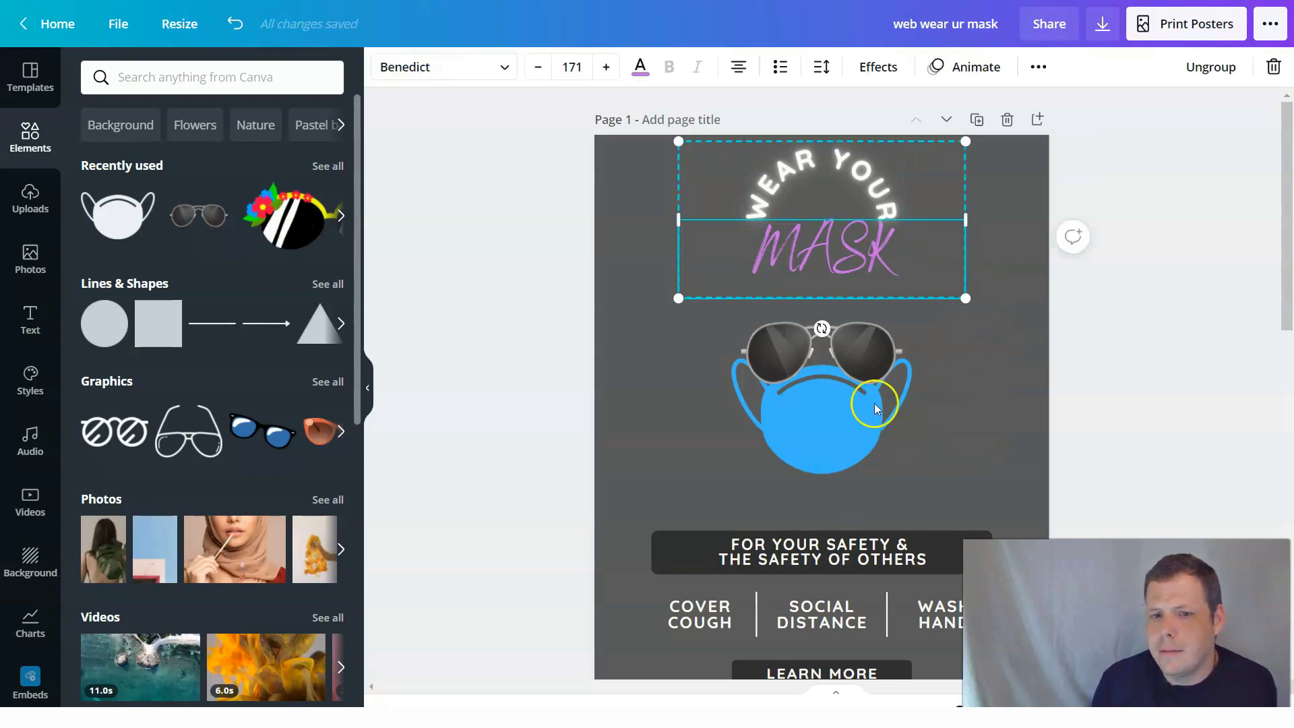
- Animate the curved WEAR YOUR text with Burst after briefly trying Block
click(972, 67)
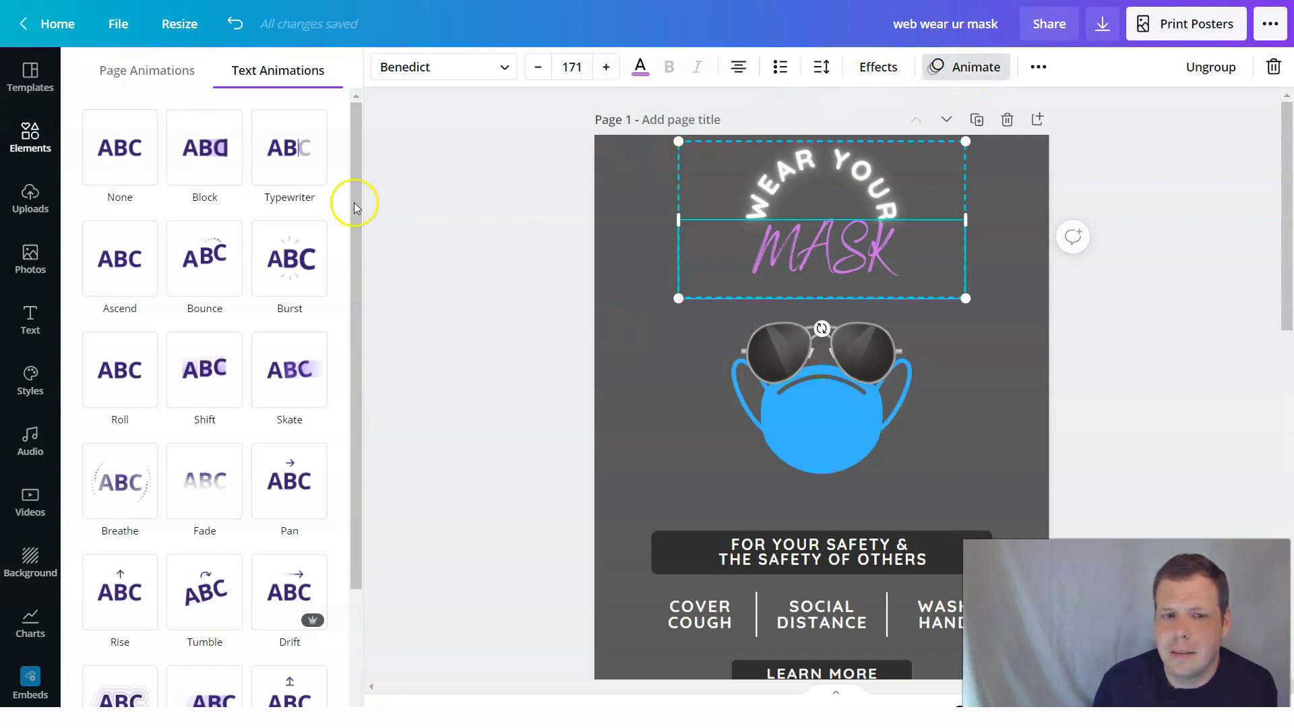
click(186, 156)
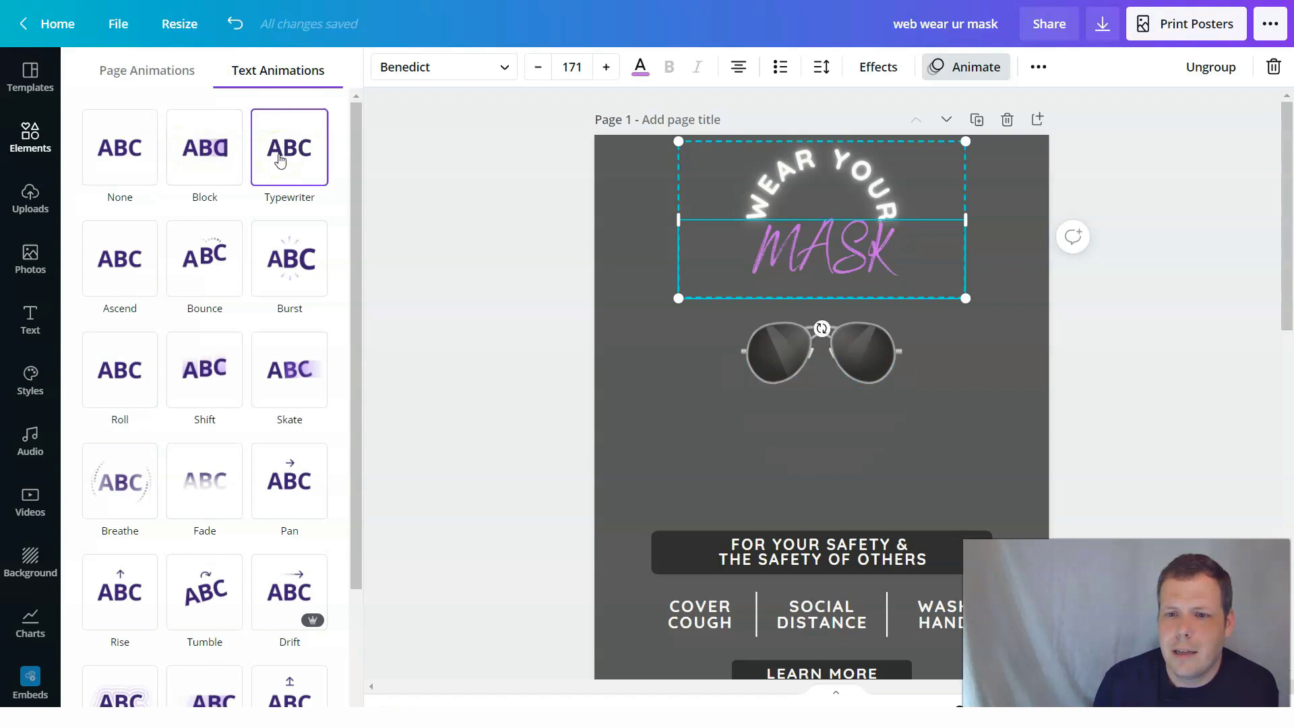
double_click(783, 176)
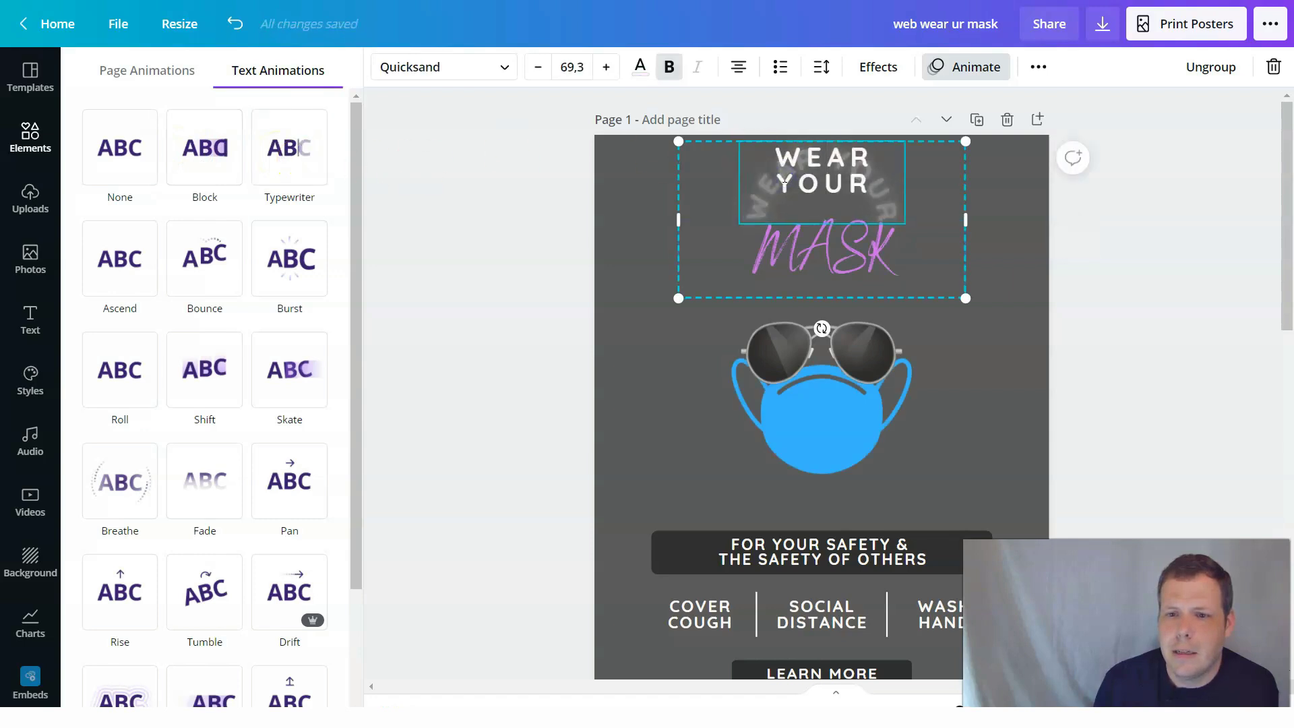
click(1034, 205)
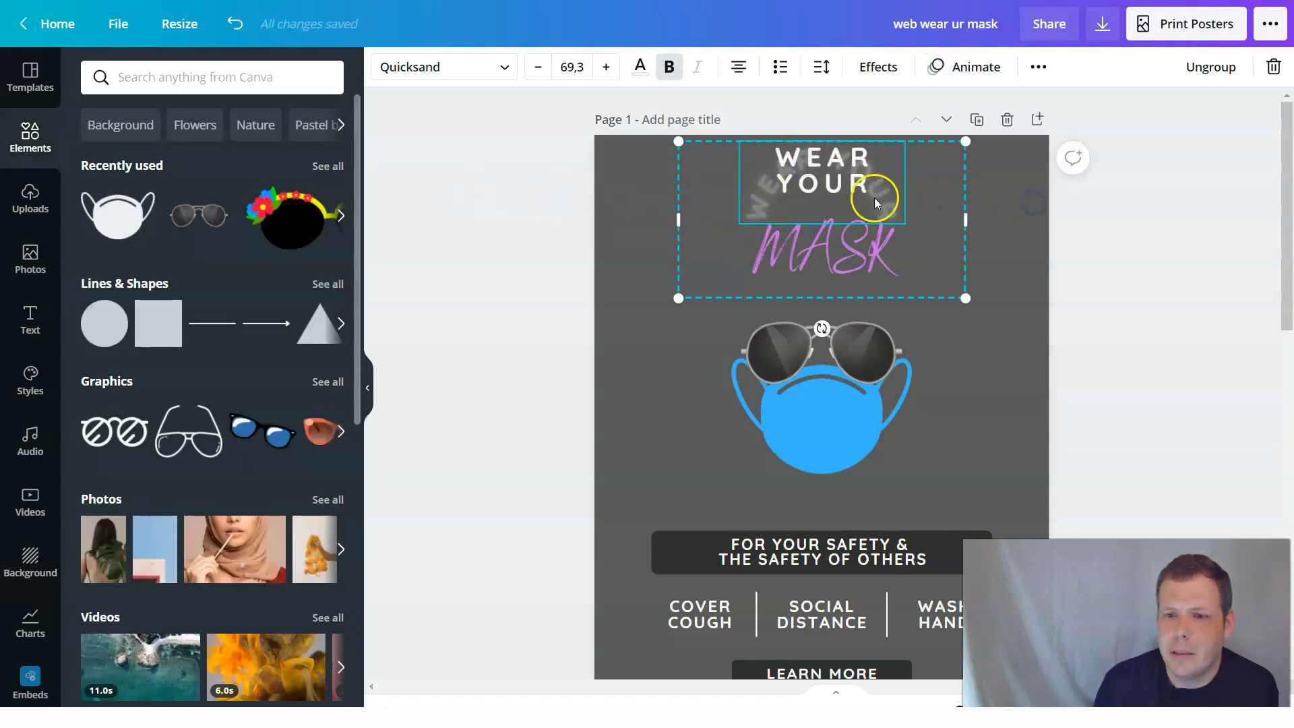
click(937, 224)
click(905, 209)
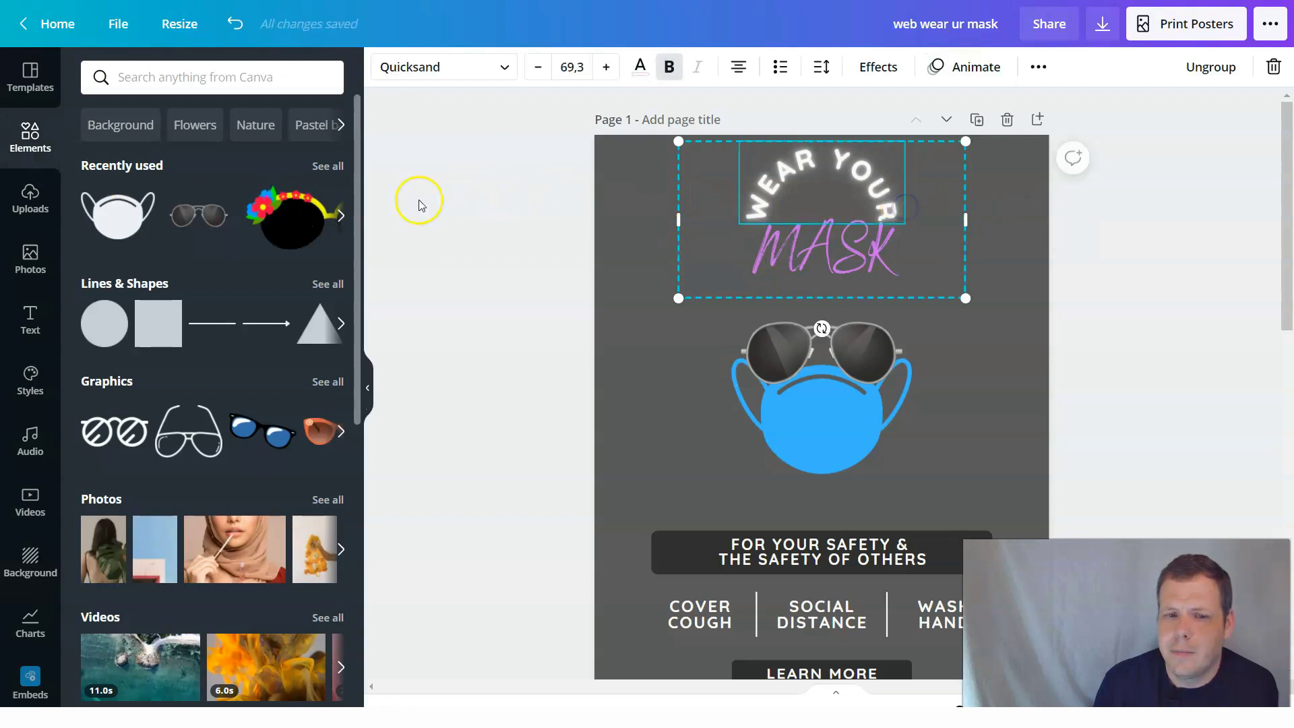
click(964, 68)
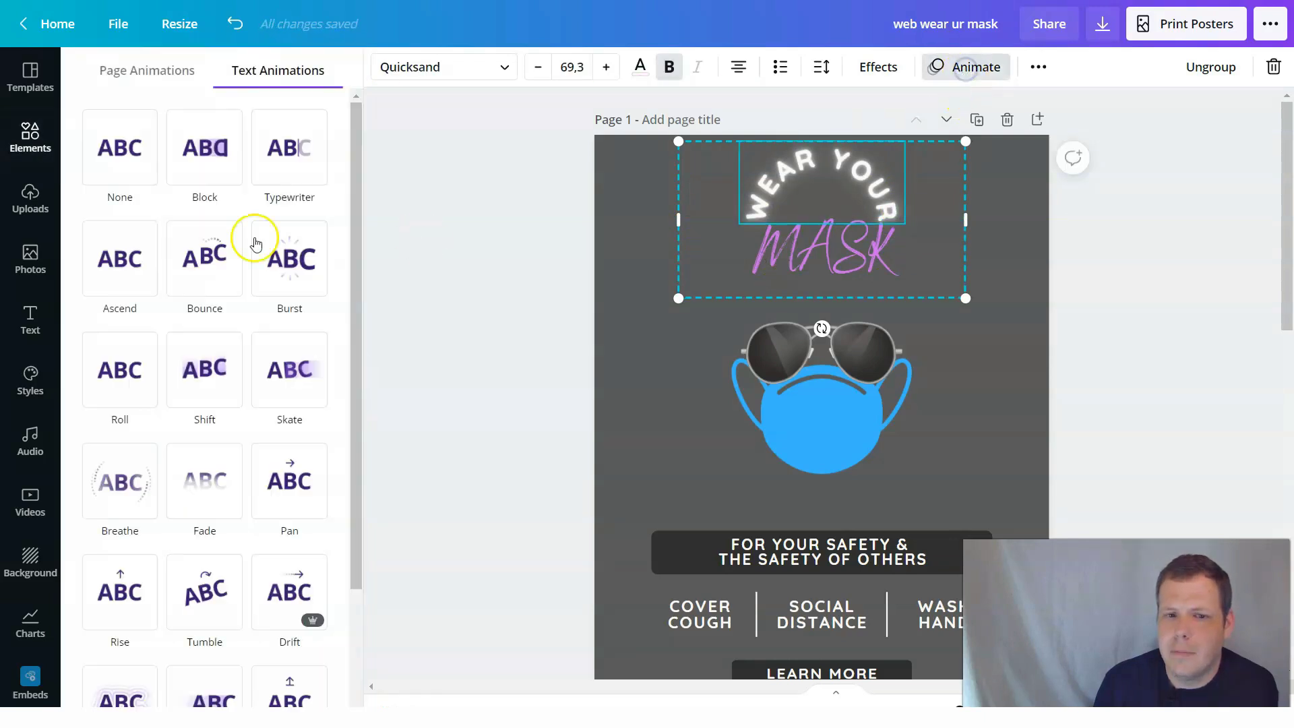
click(274, 290)
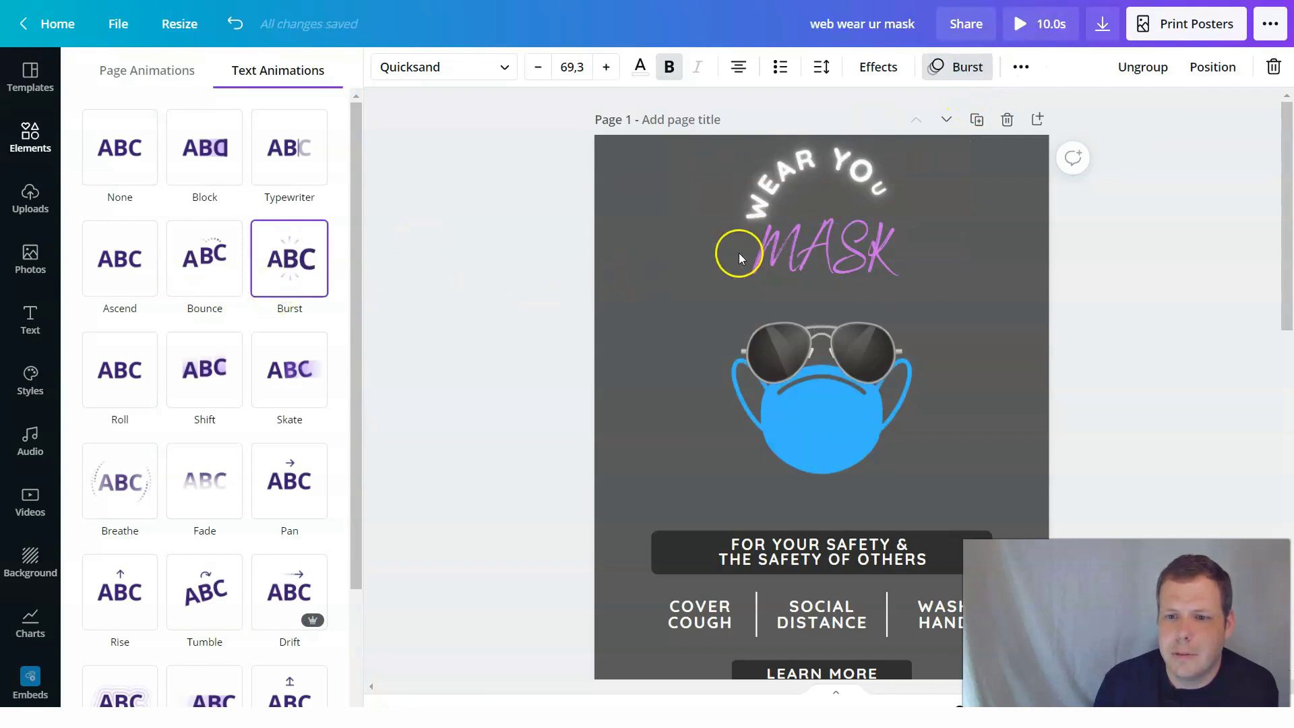
- Animate MASK with Drift after trying Burst, Bounce, Ascend, Typewriter and Pan
click(834, 254)
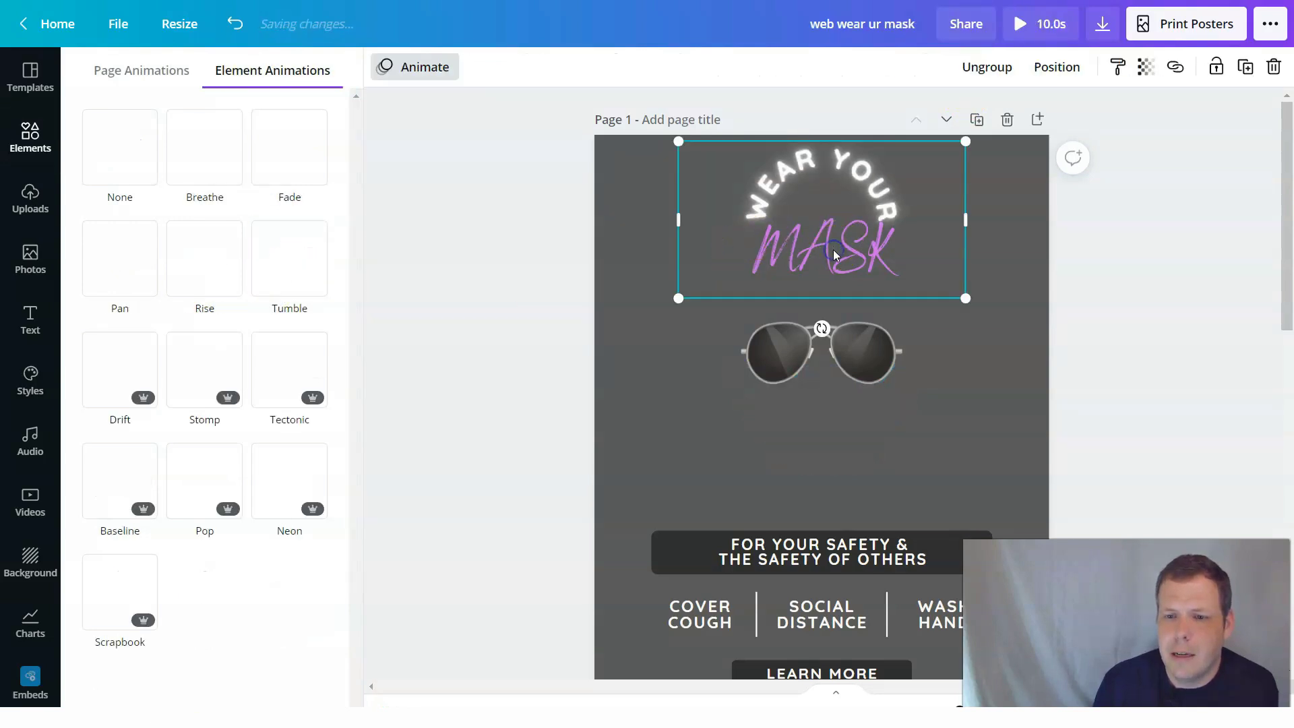
click(834, 254)
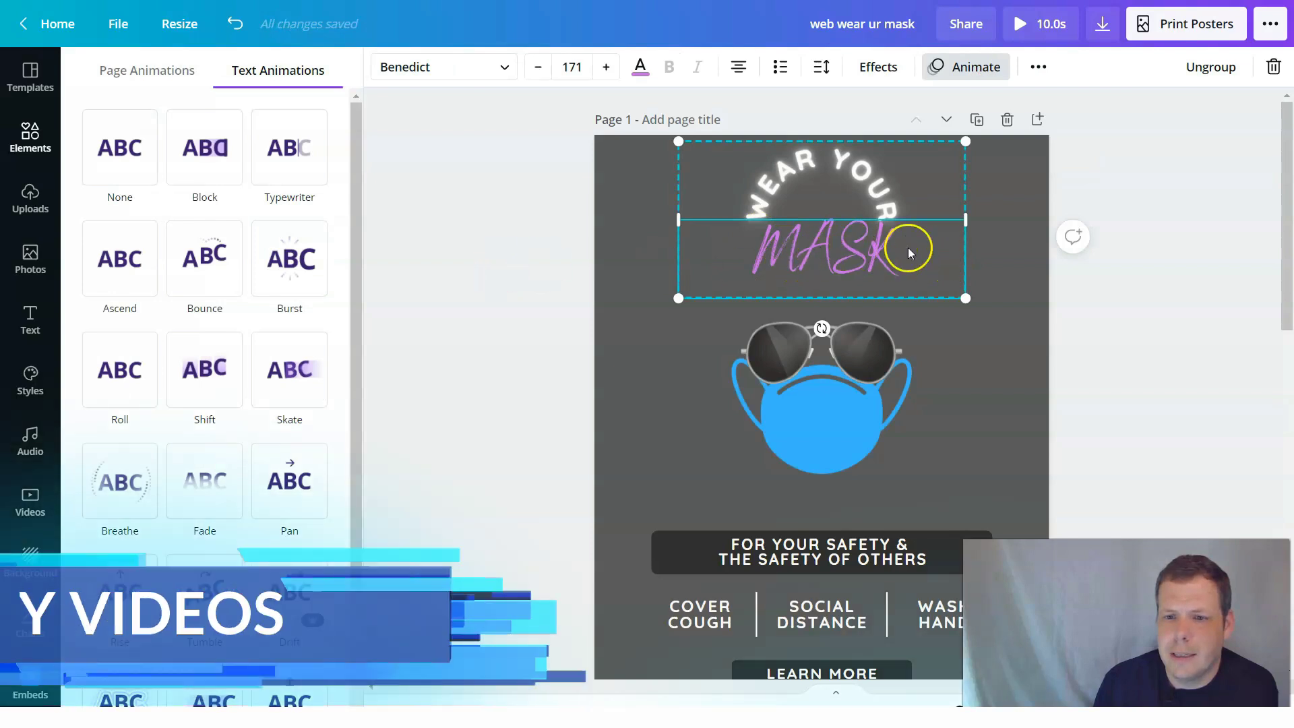
click(276, 251)
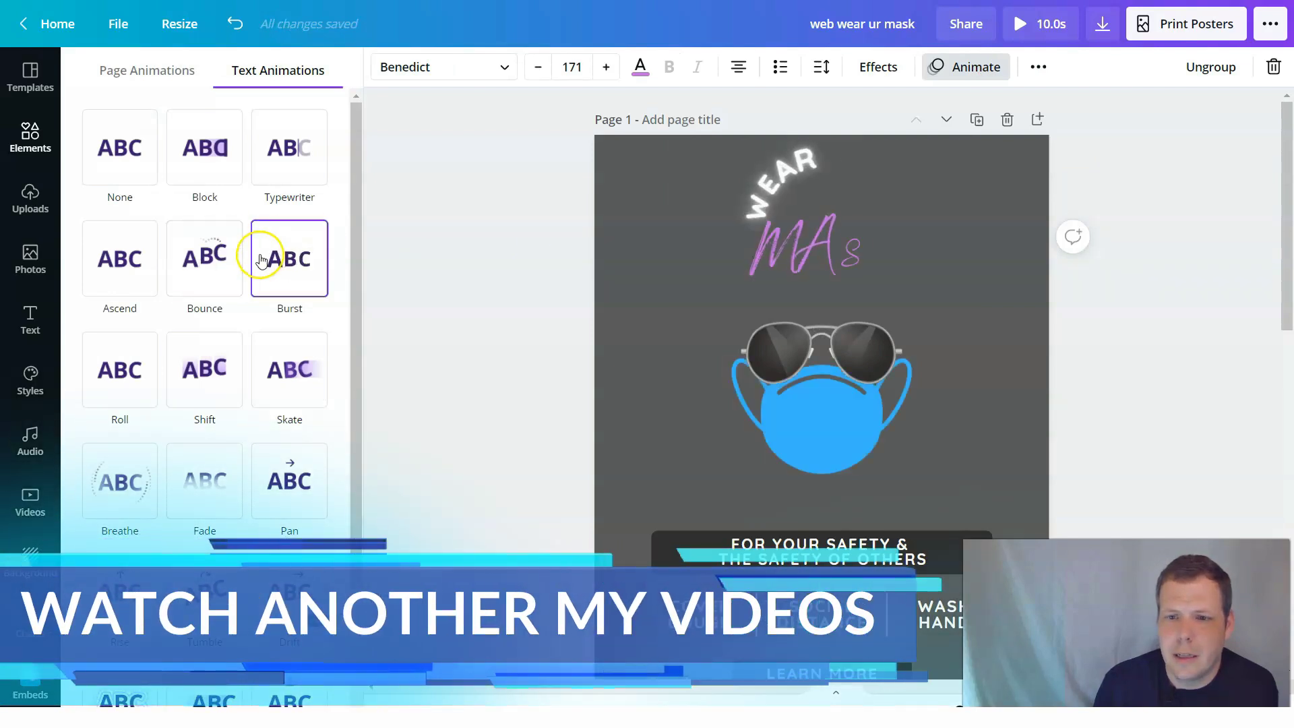
click(180, 270)
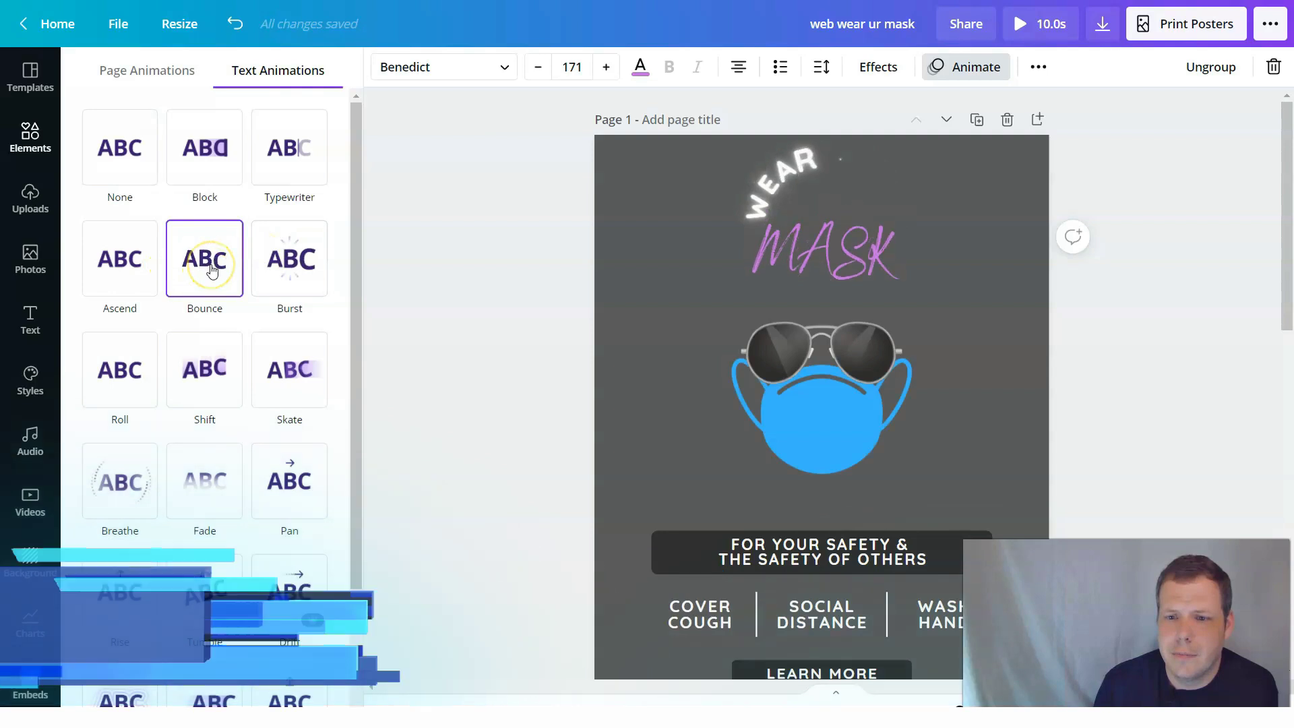
click(118, 277)
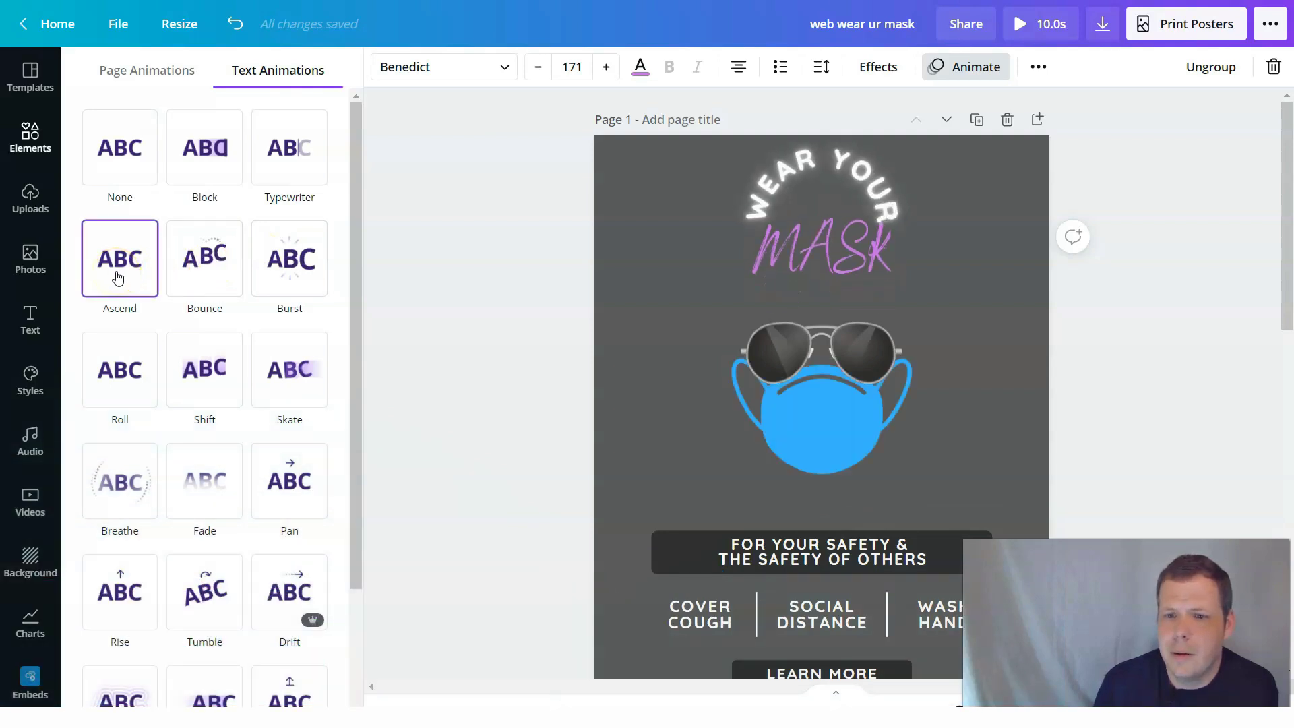
click(307, 148)
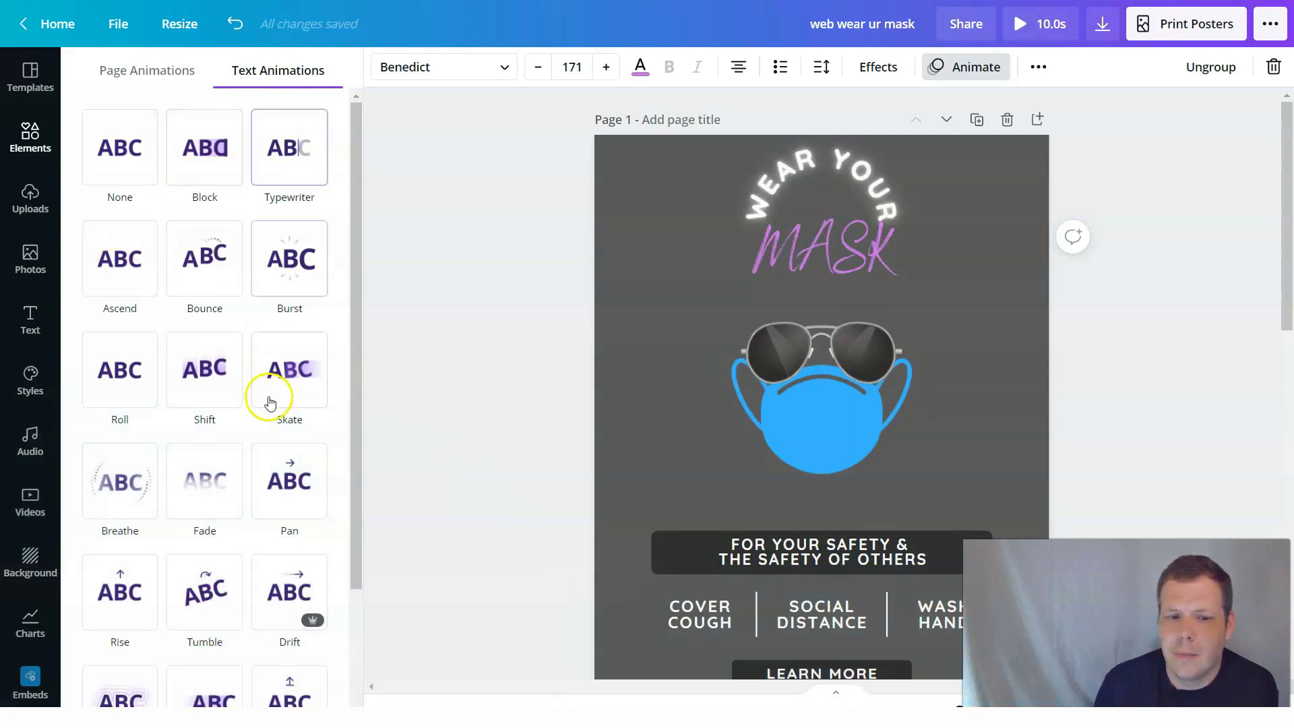
click(282, 494)
scroll(297, 445, down, 1)
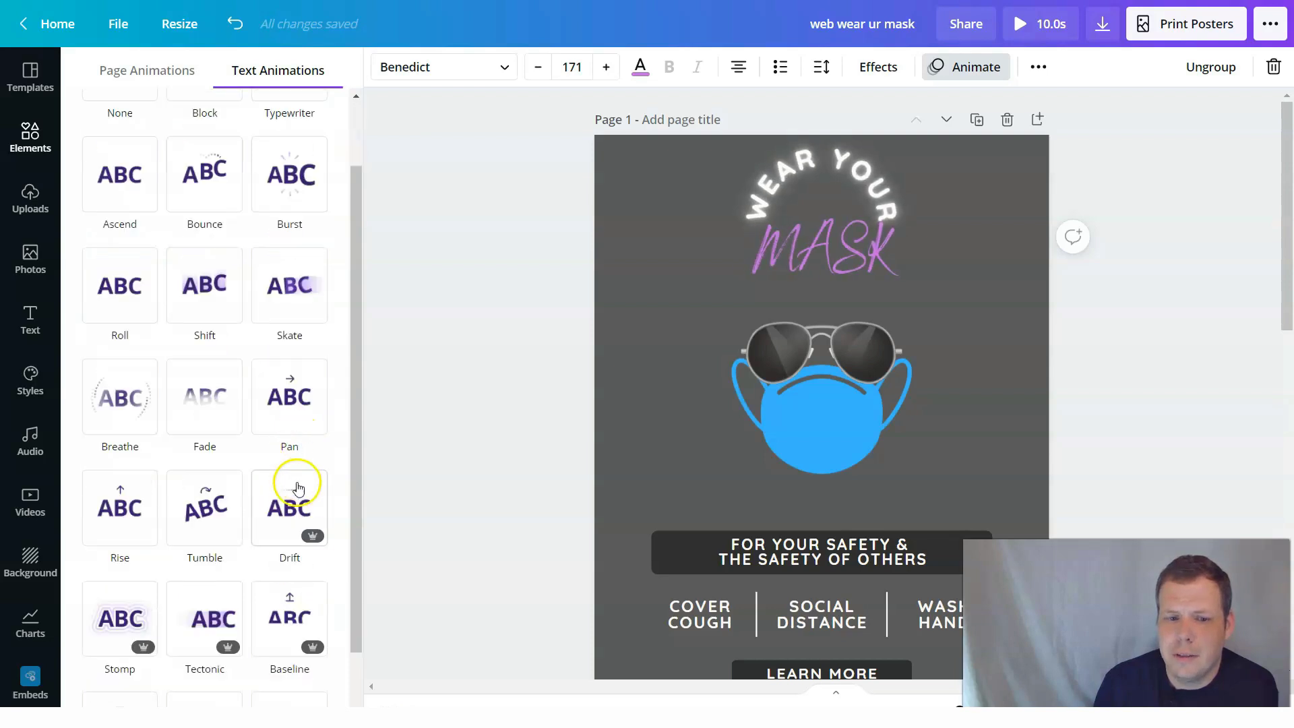
click(297, 494)
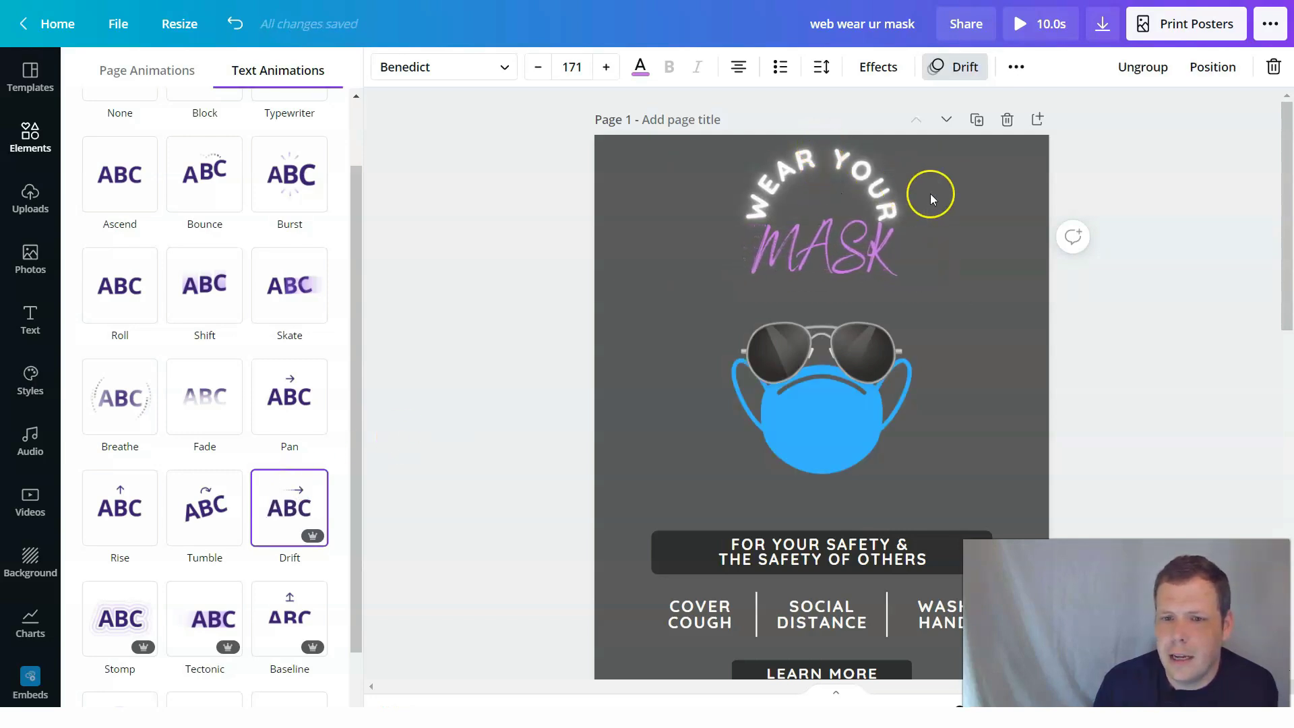
click(951, 245)
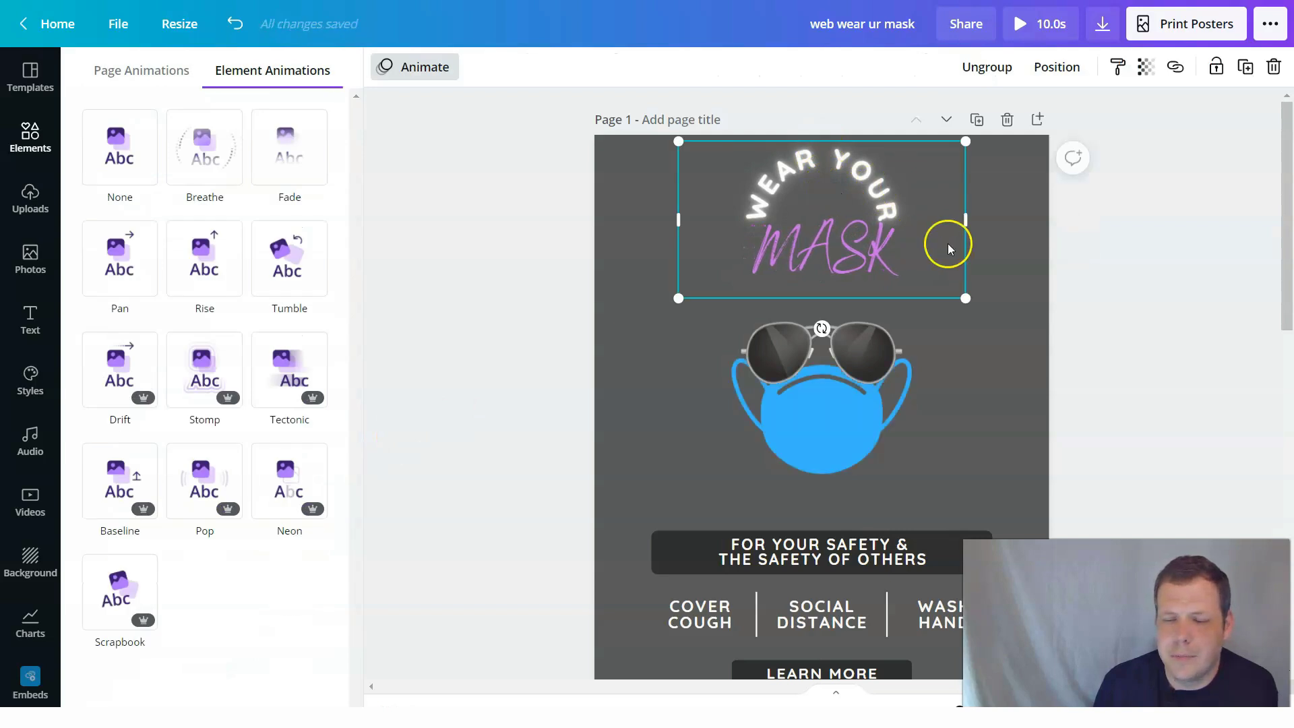
- Apply the Breathe element animation to the blue mask and sunglasses graphic
click(807, 434)
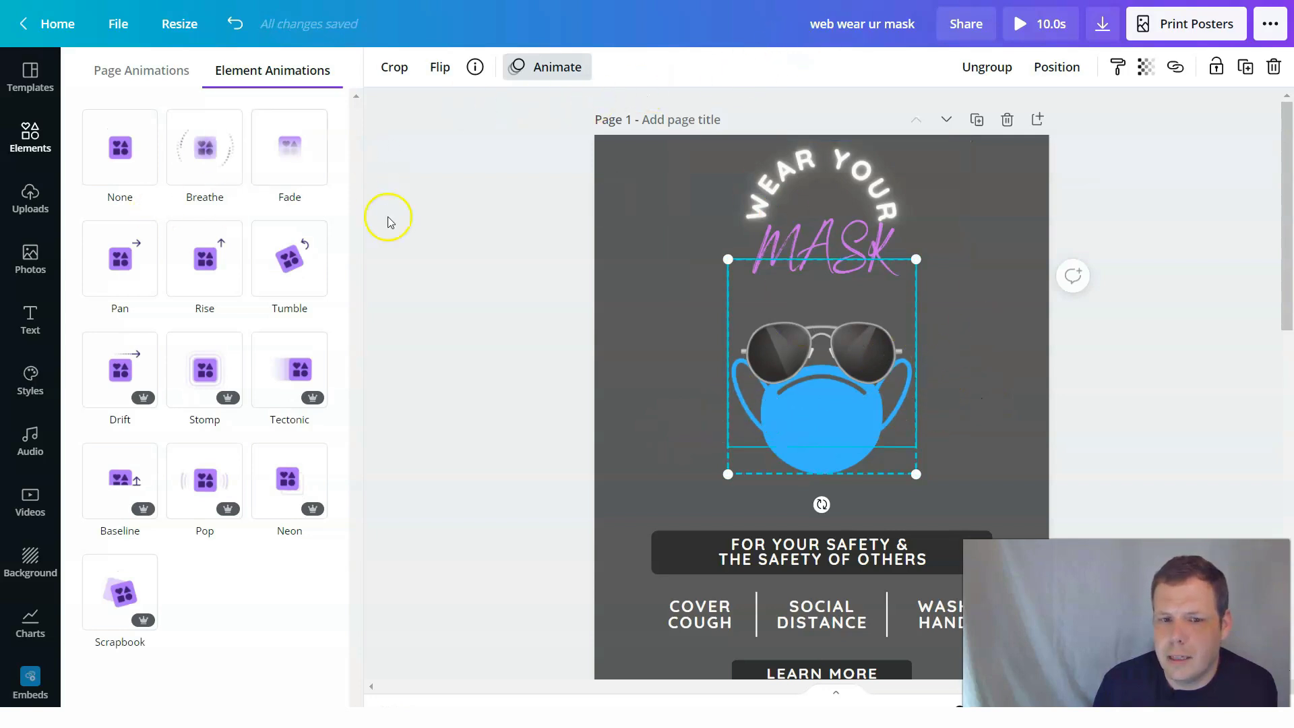
click(208, 160)
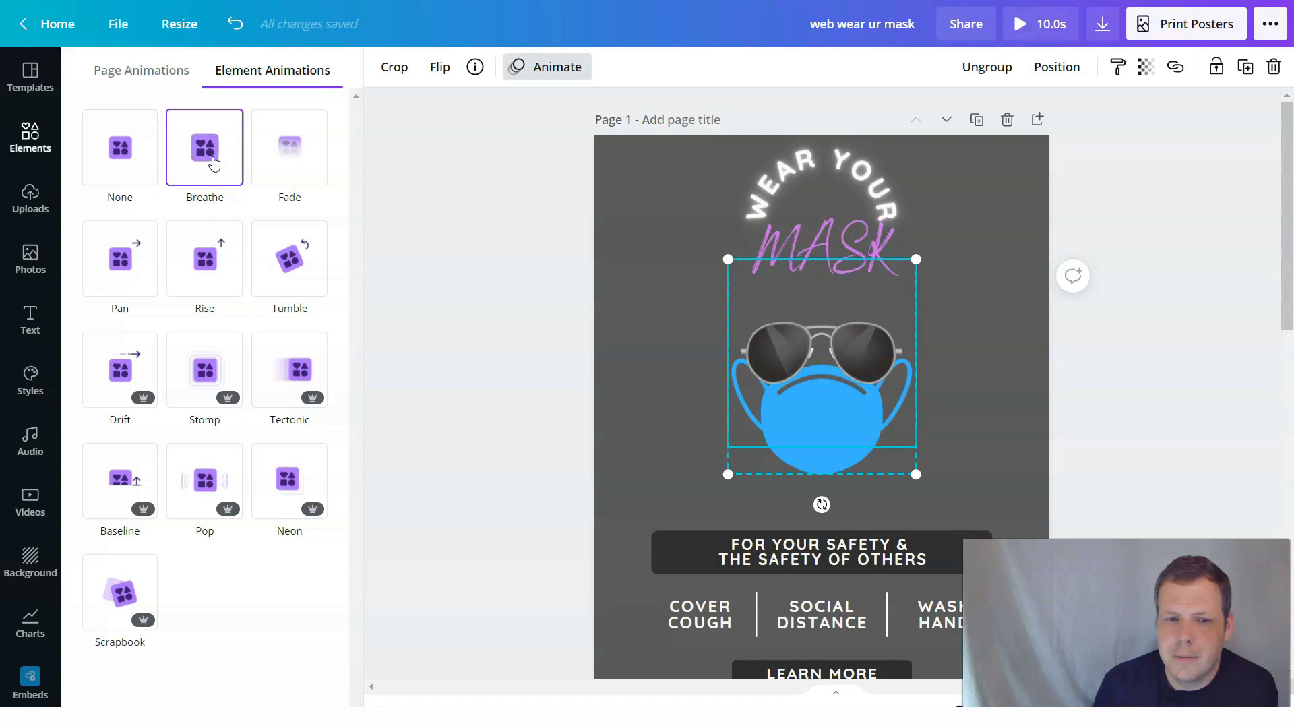
click(213, 163)
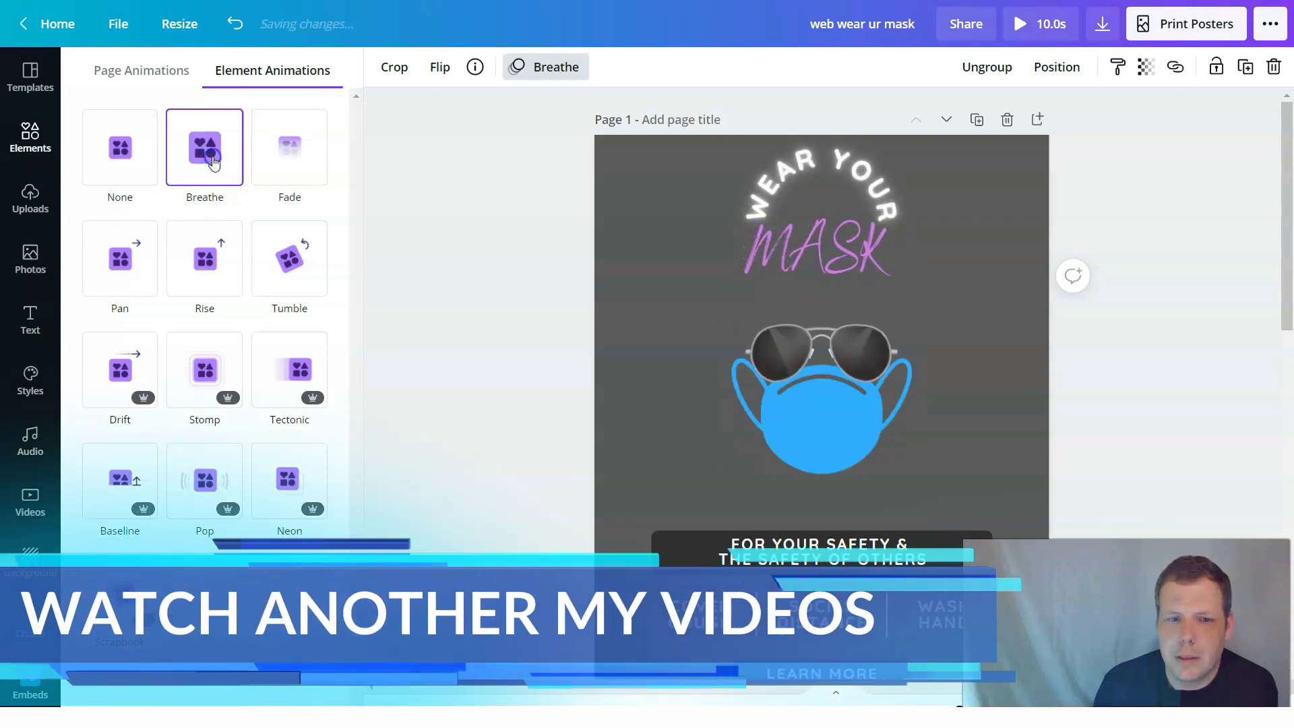
click(544, 314)
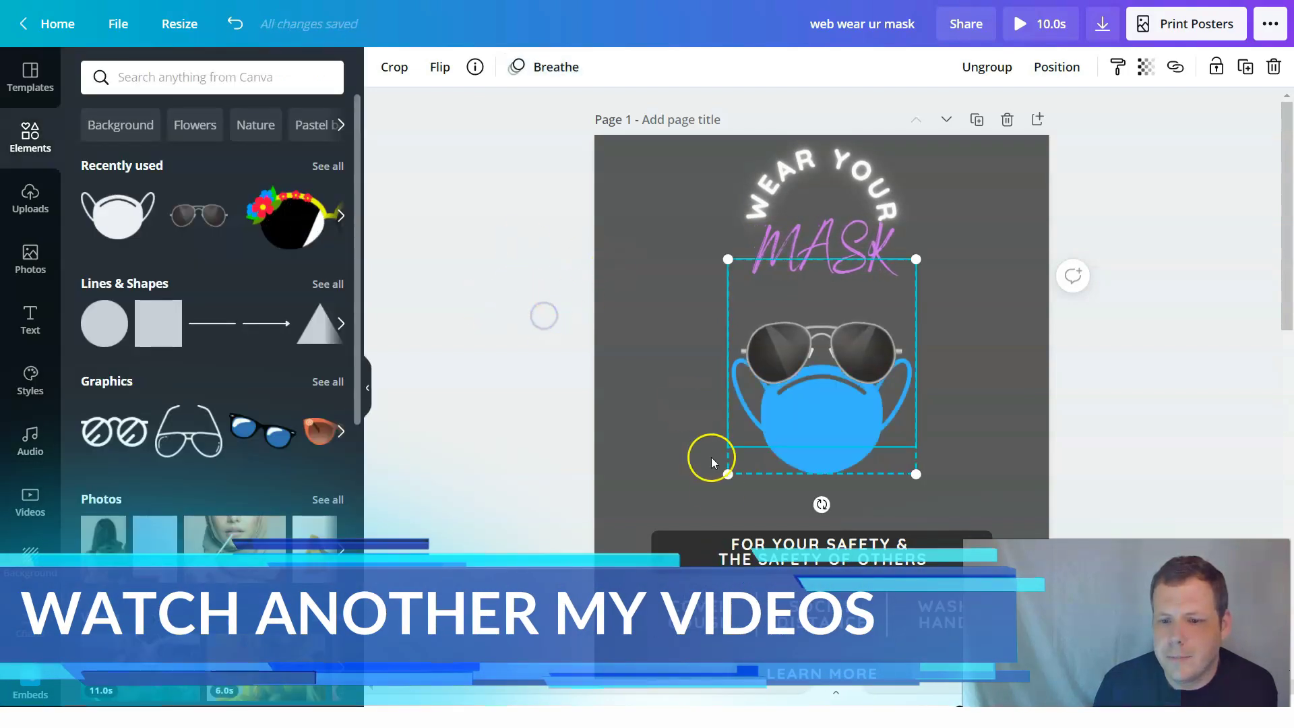
- Give the safety line Tumble, and COVER COUGH, SOCIAL DISTANCE and WASH HAND Rise animations
click(749, 561)
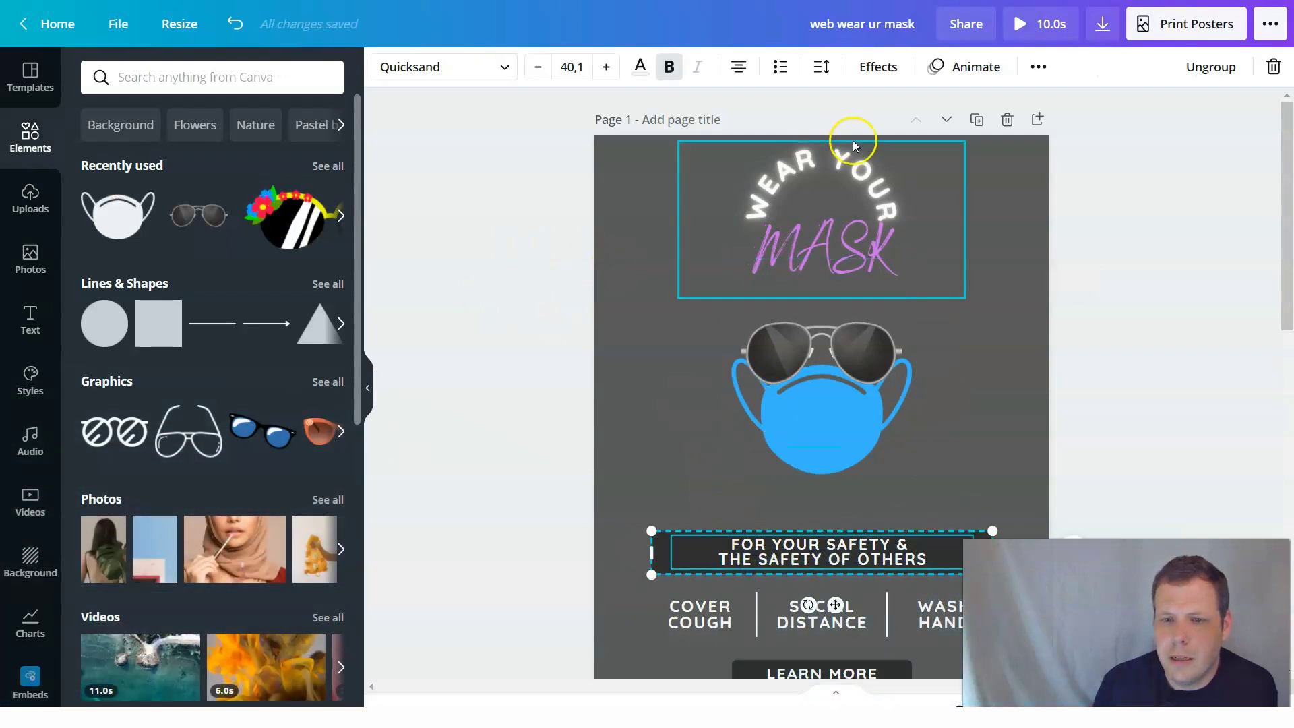
click(944, 67)
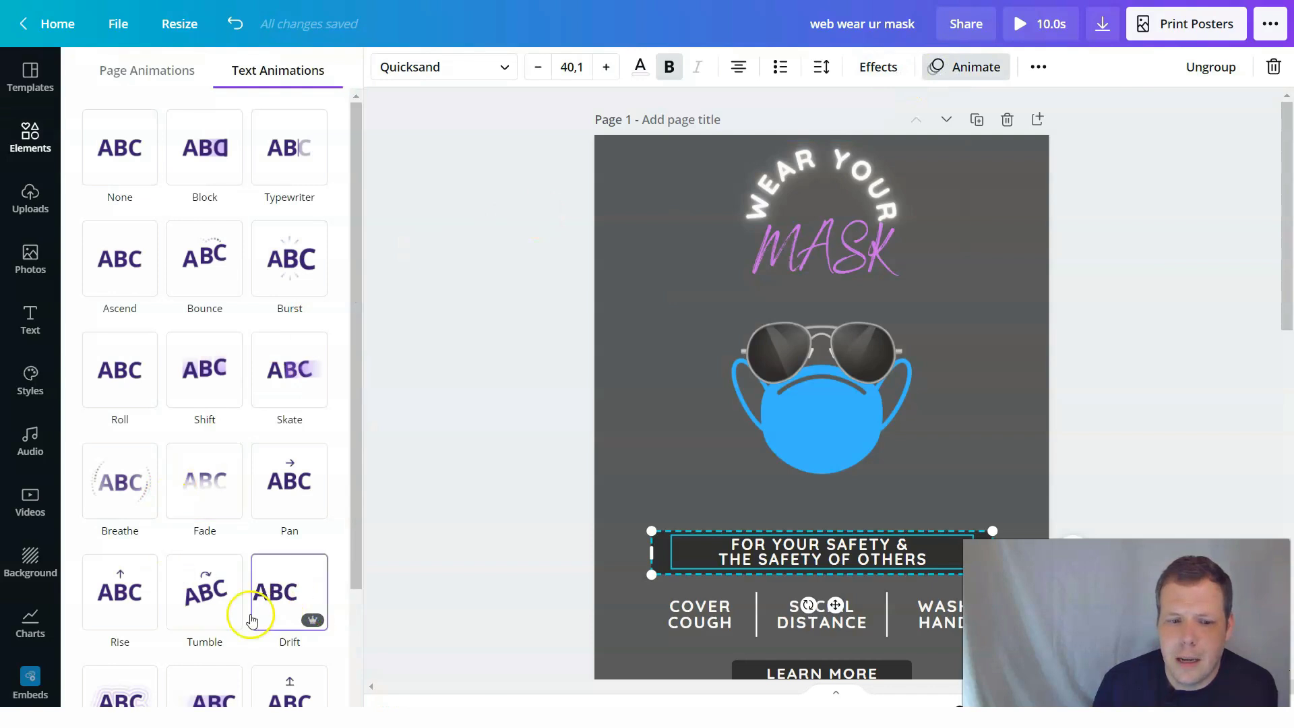
click(186, 607)
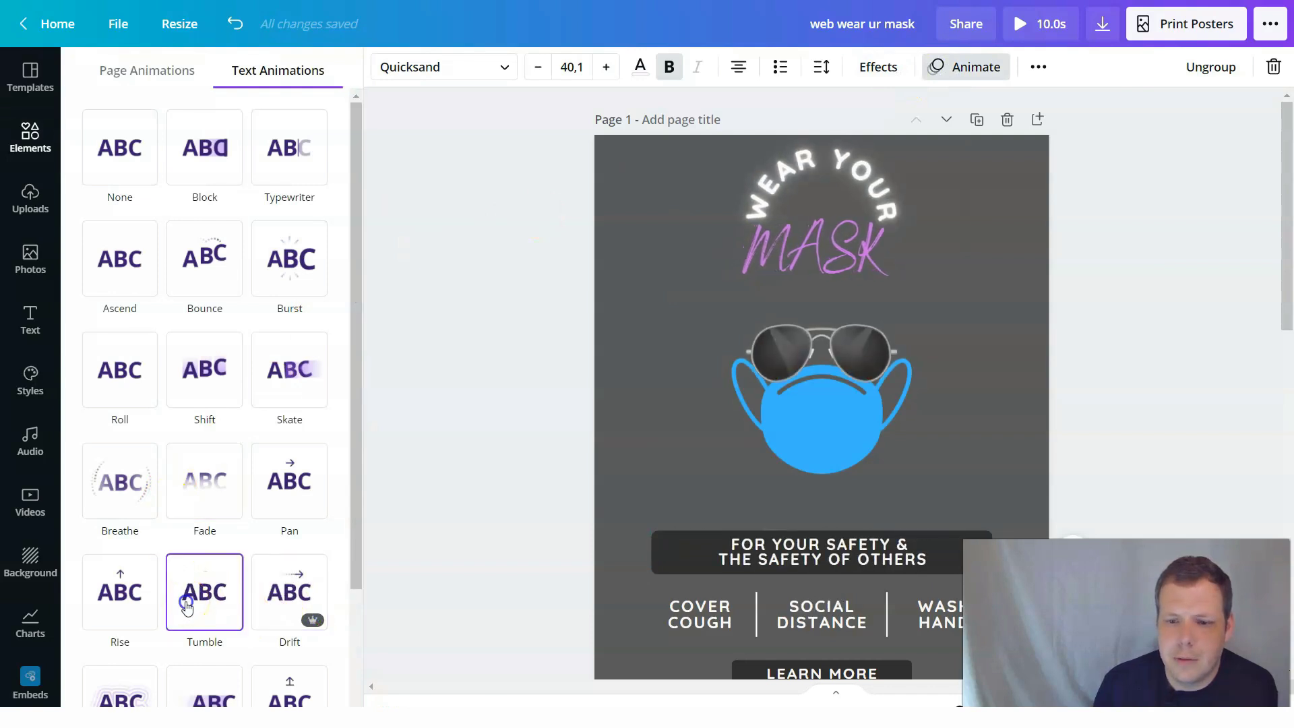
scroll(571, 461, down, 3)
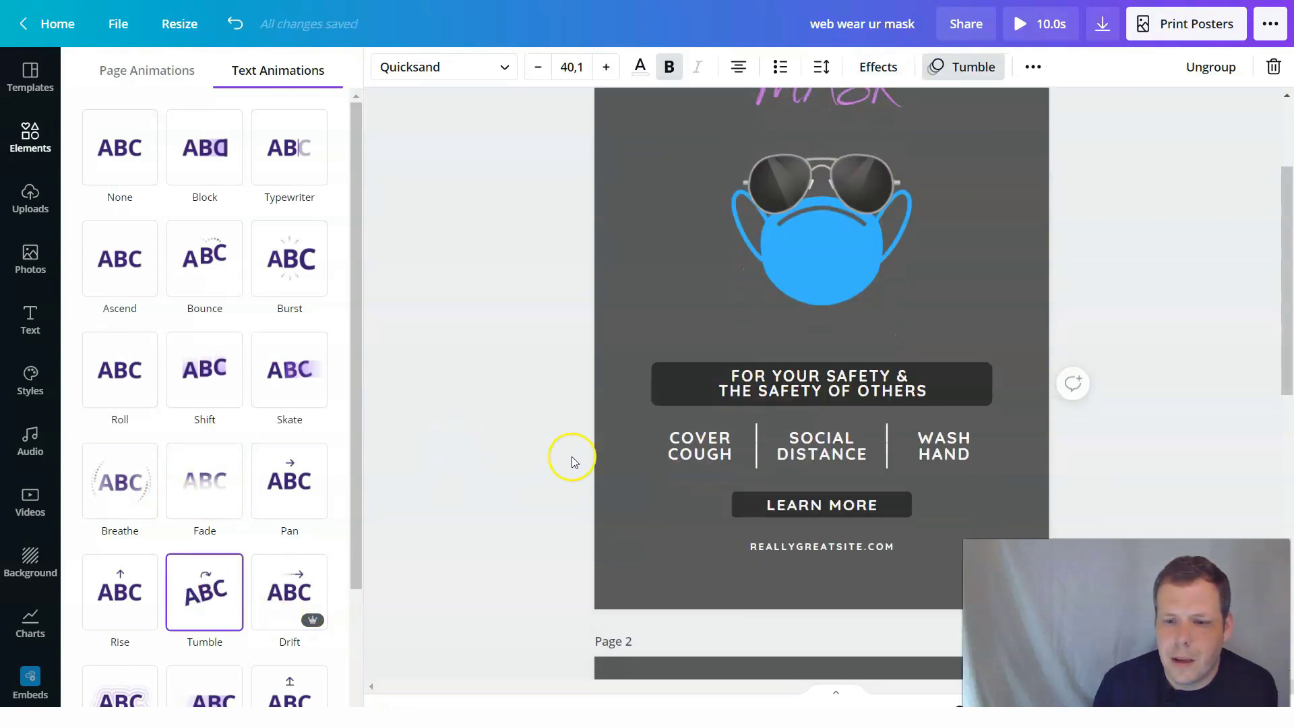
click(720, 455)
click(119, 619)
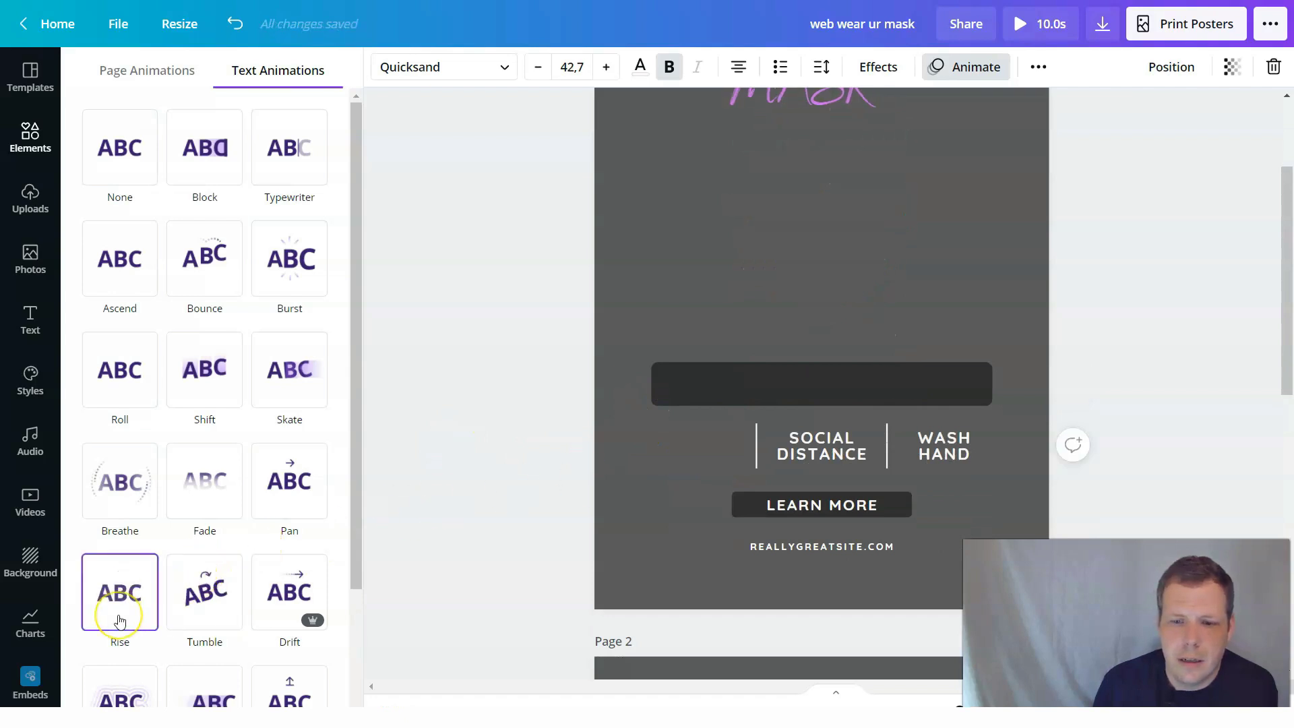
click(822, 442)
click(117, 602)
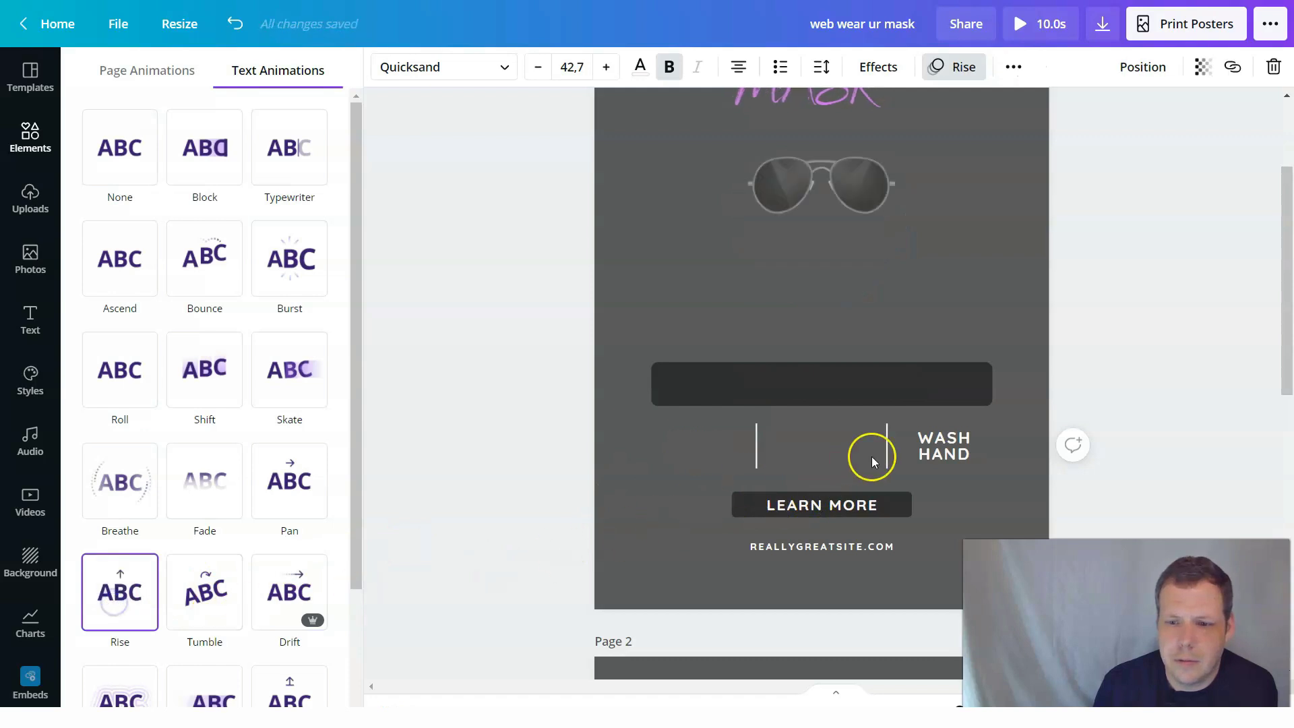
click(948, 447)
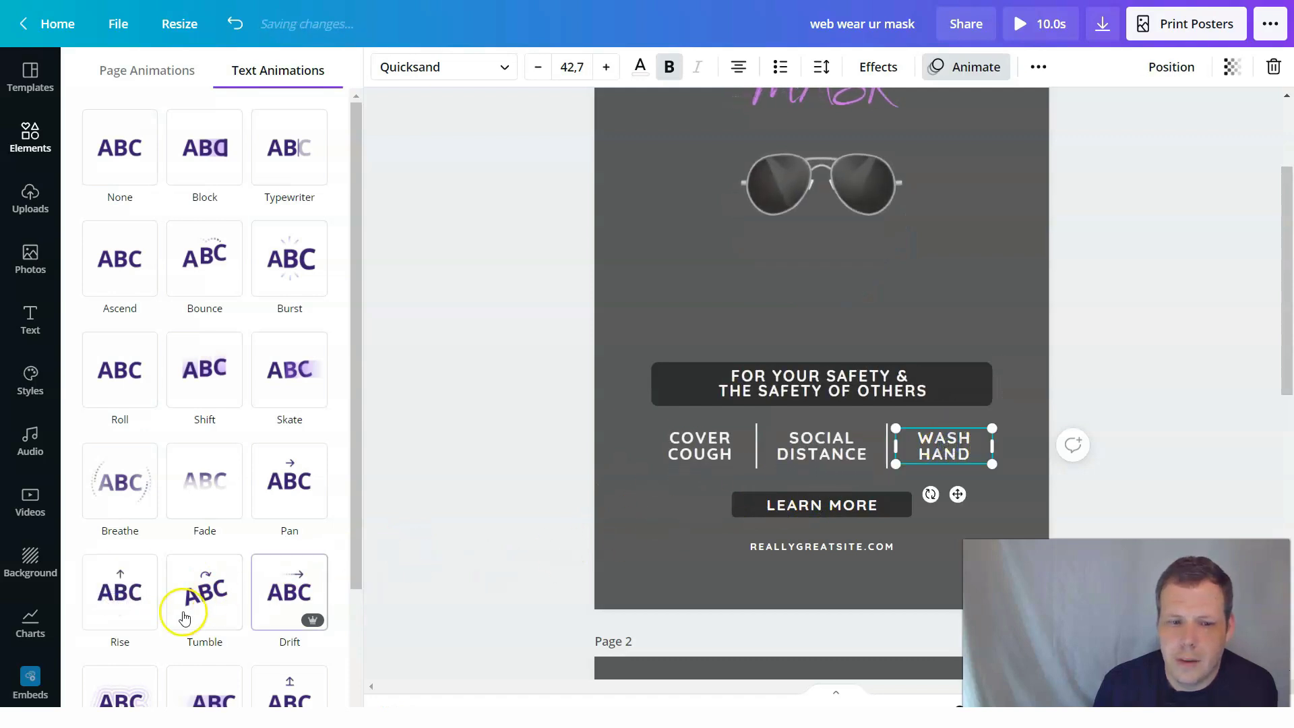
click(125, 605)
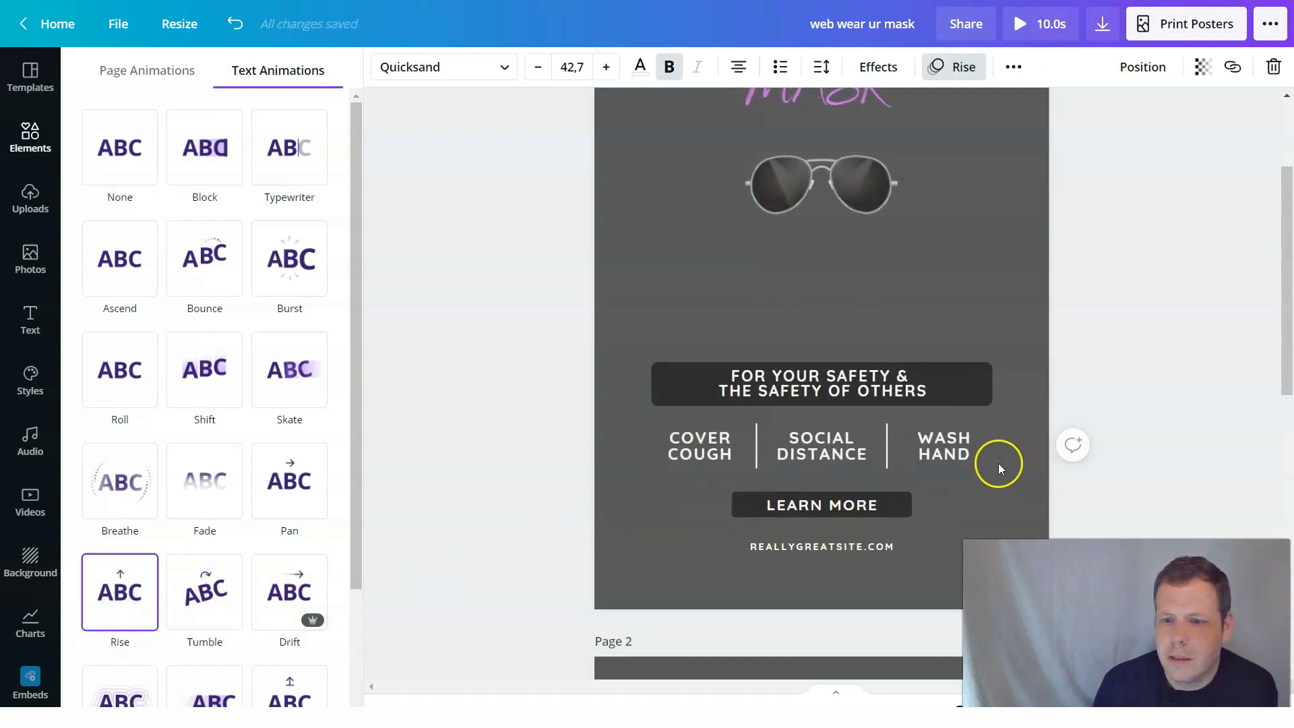
- Animate LEARN MORE with Pop and the website address with Pan
click(869, 505)
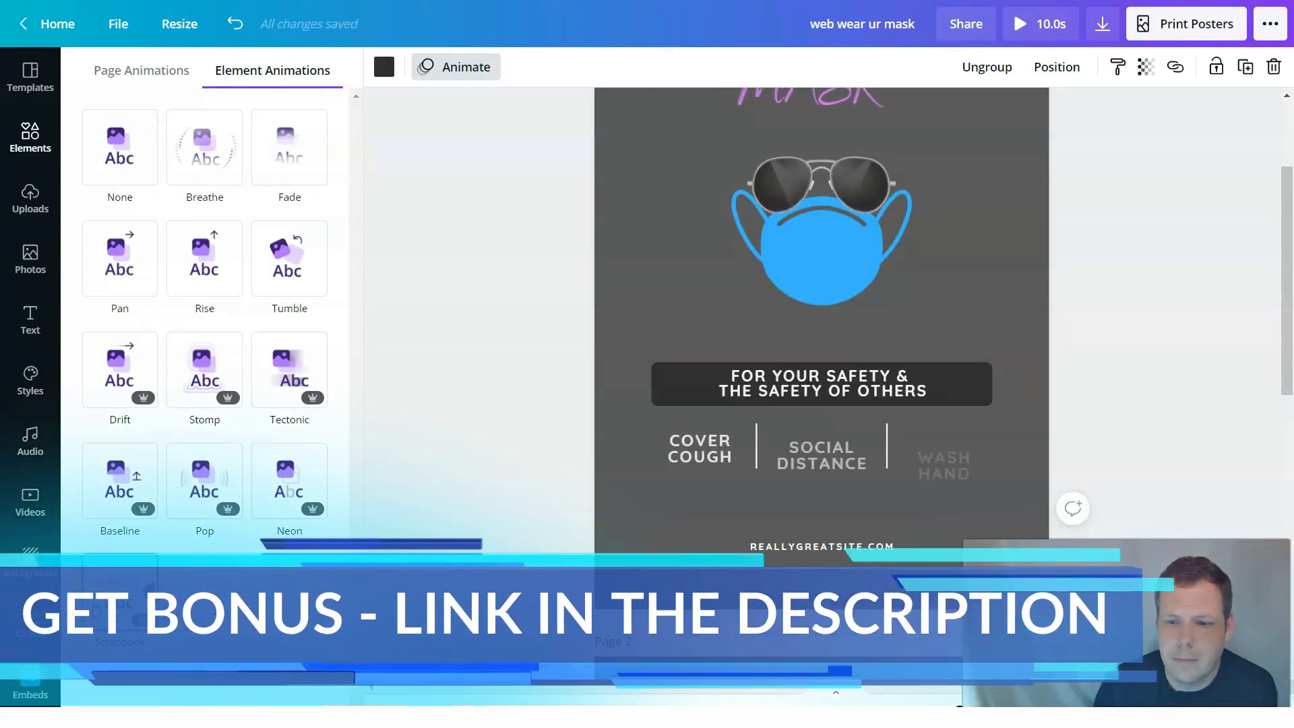
click(241, 512)
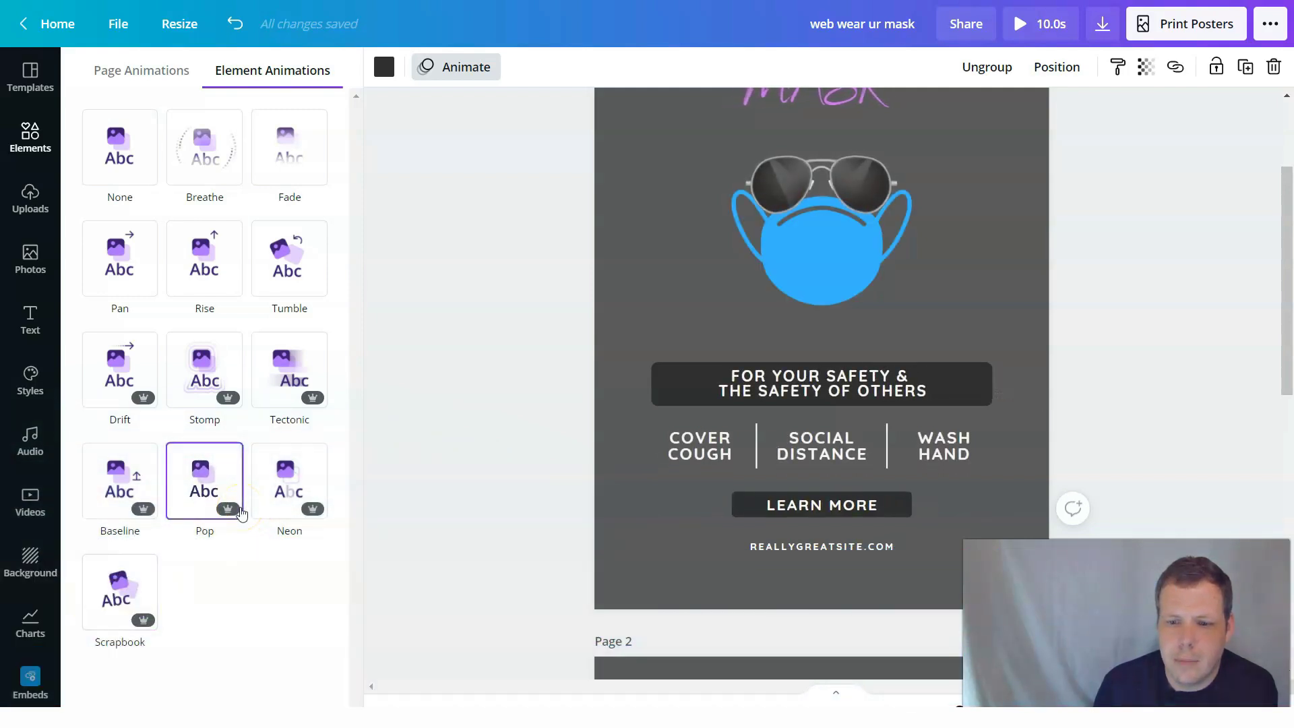
click(776, 547)
click(282, 481)
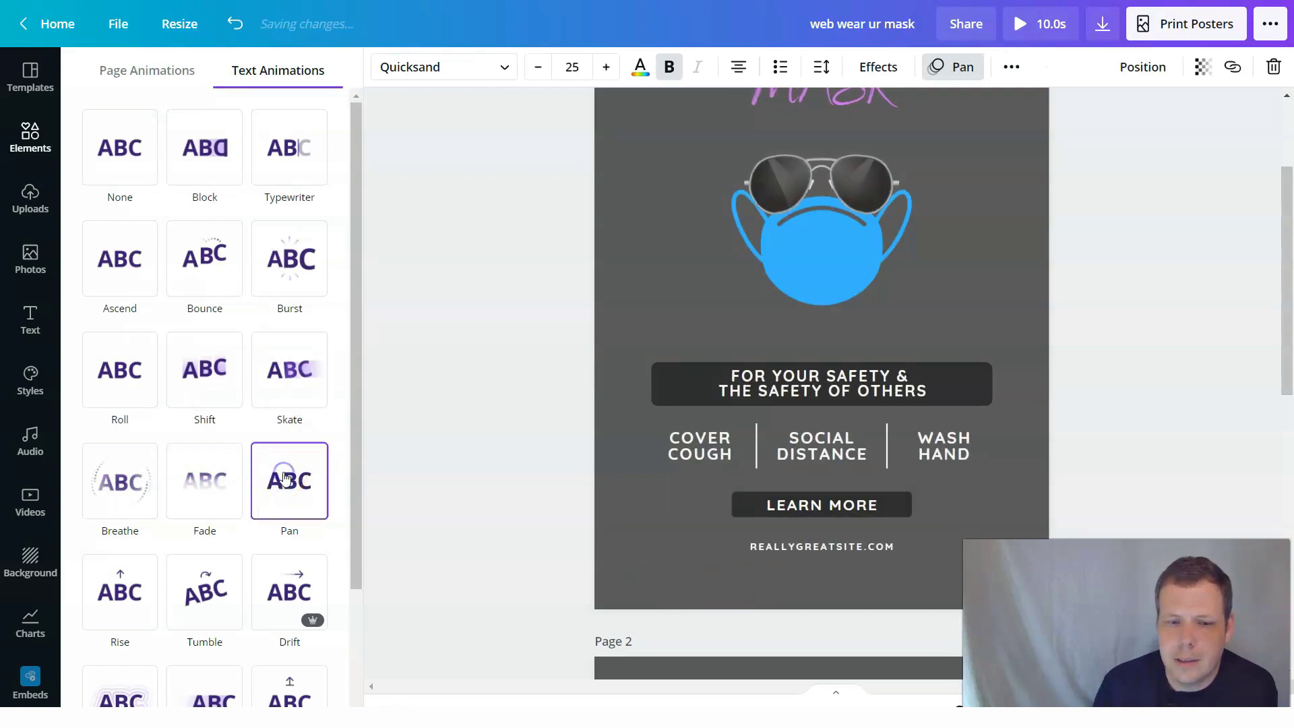
click(540, 387)
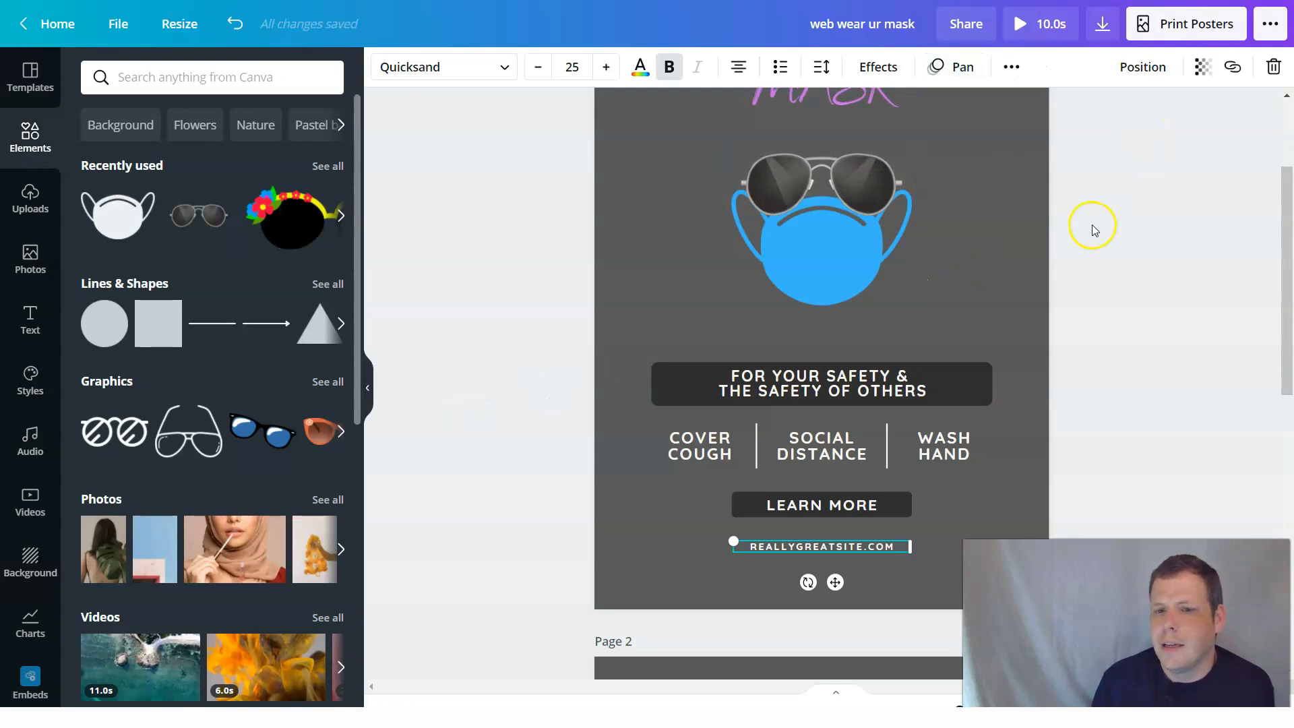
scroll(1078, 206, up, 3)
scroll(843, 371, down, 3)
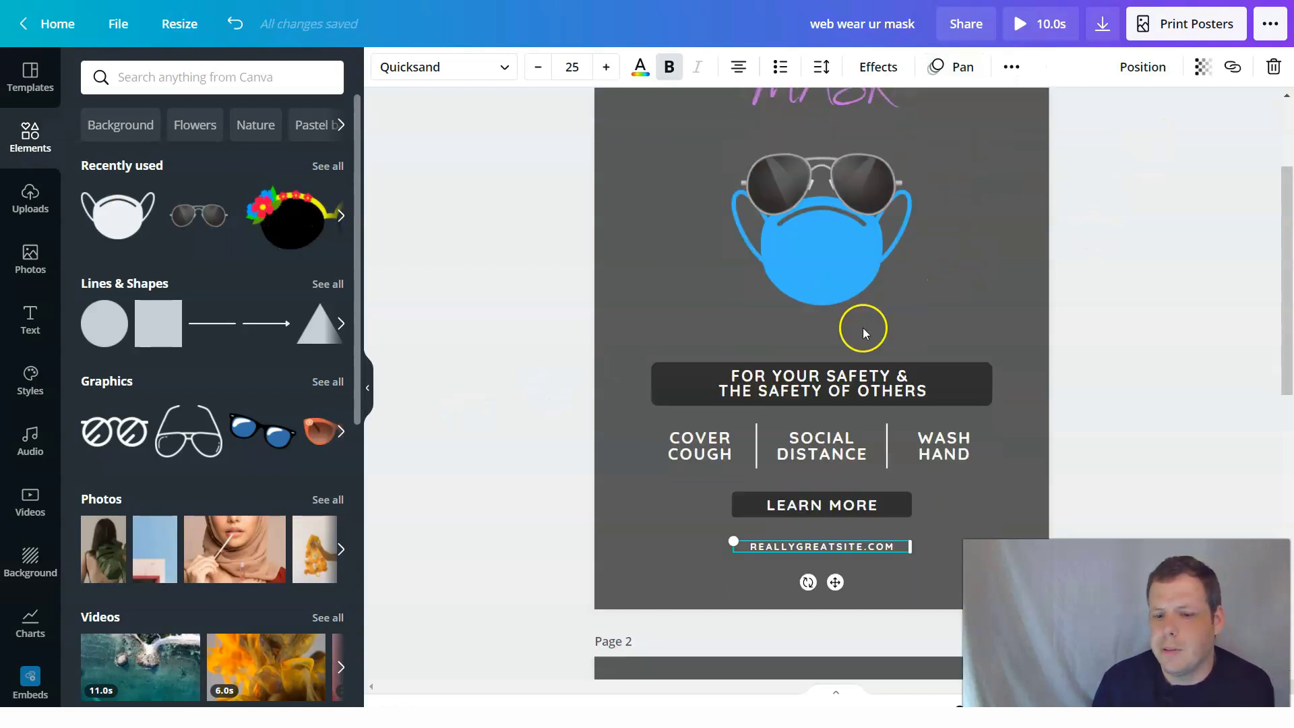
scroll(899, 376, down, 2)
scroll(887, 382, up, 5)
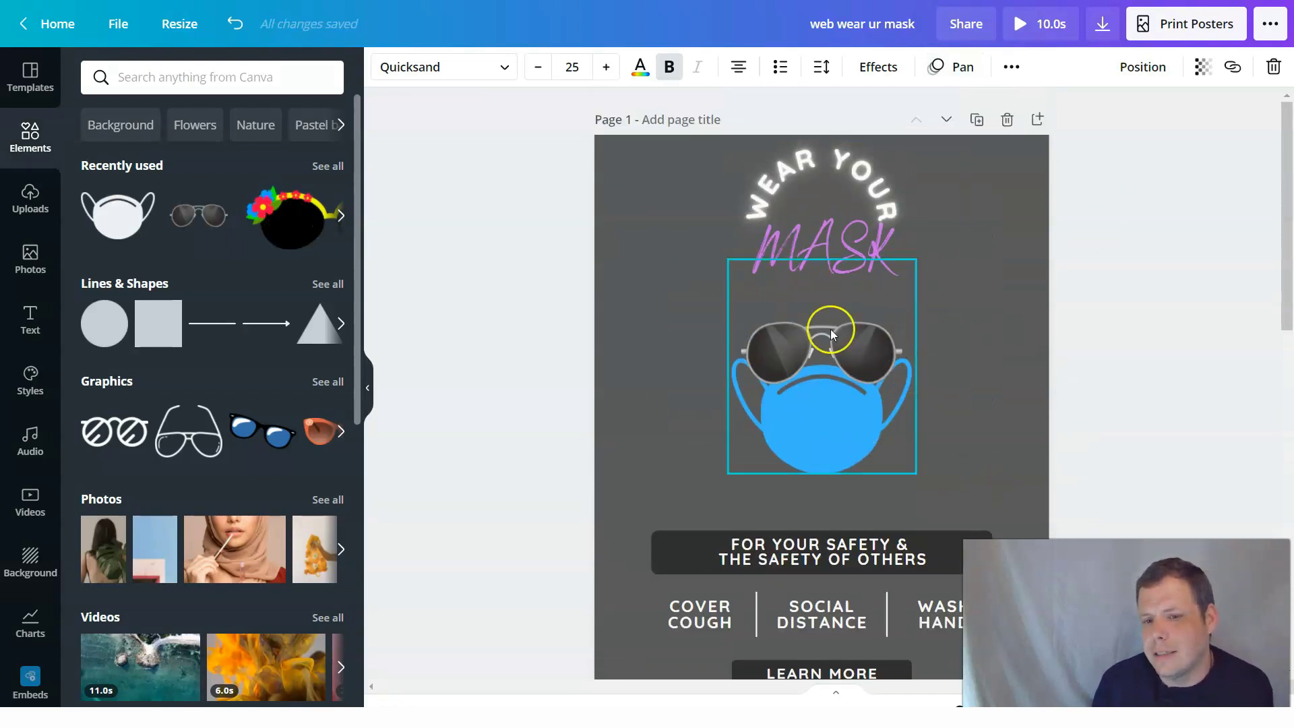
- Set the page background to black after trying light grey, red and dark grey
click(1028, 295)
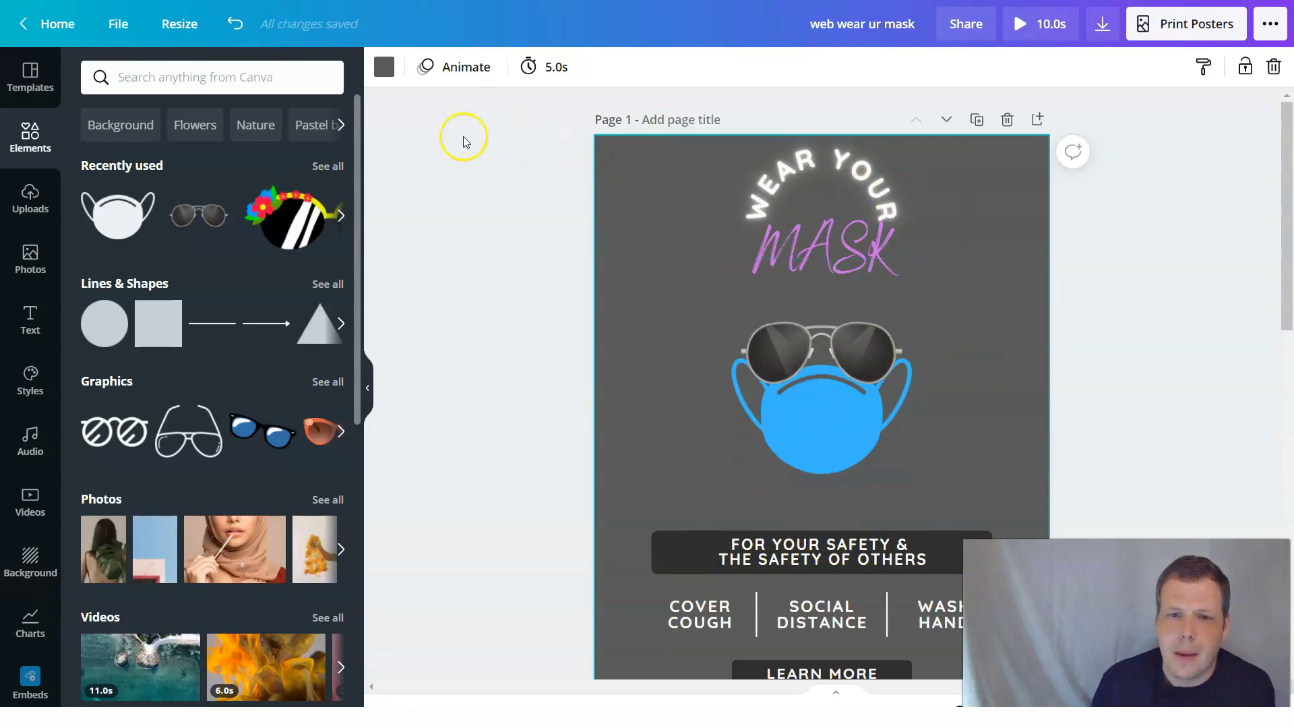
click(391, 70)
click(241, 423)
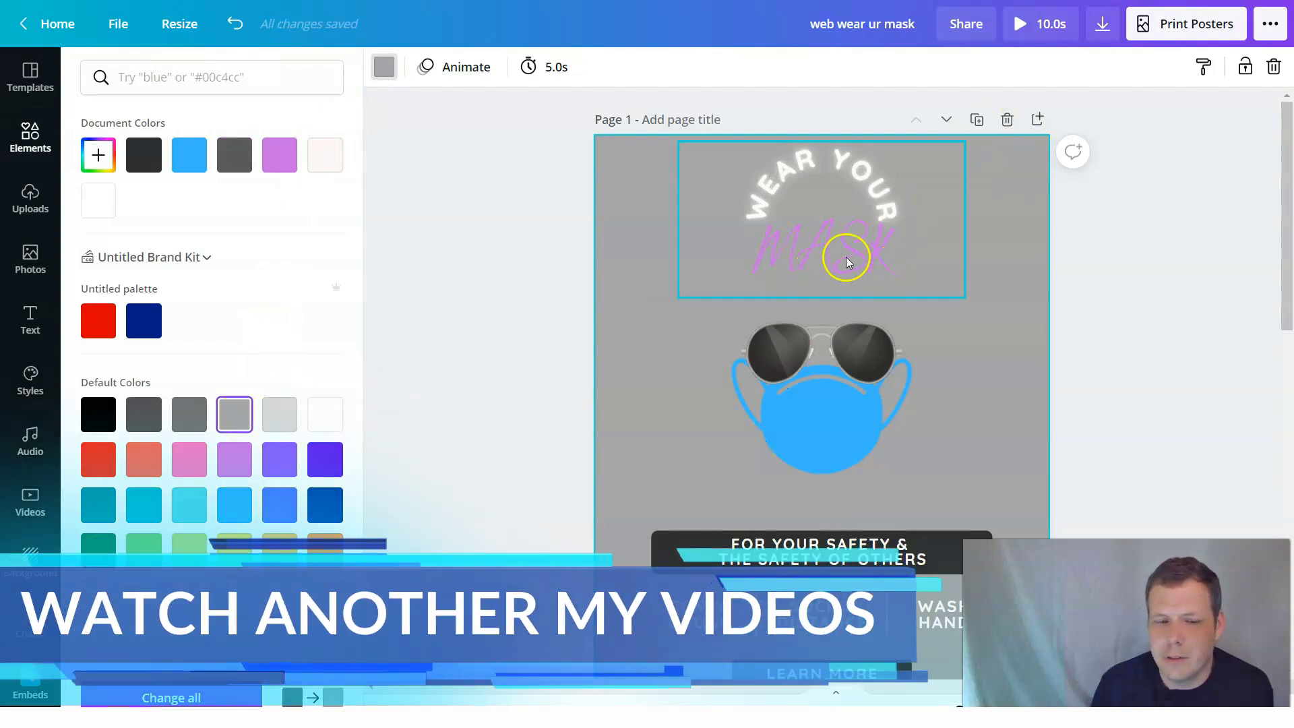
click(97, 466)
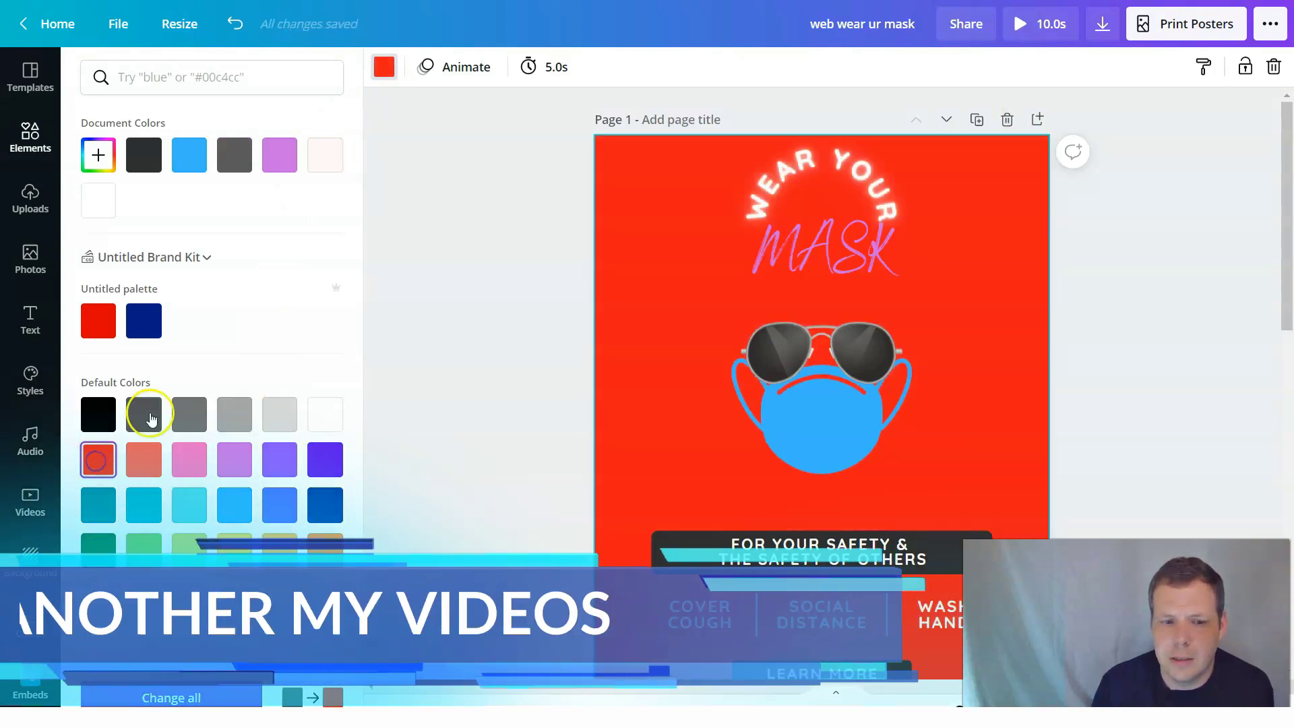
click(143, 413)
click(99, 412)
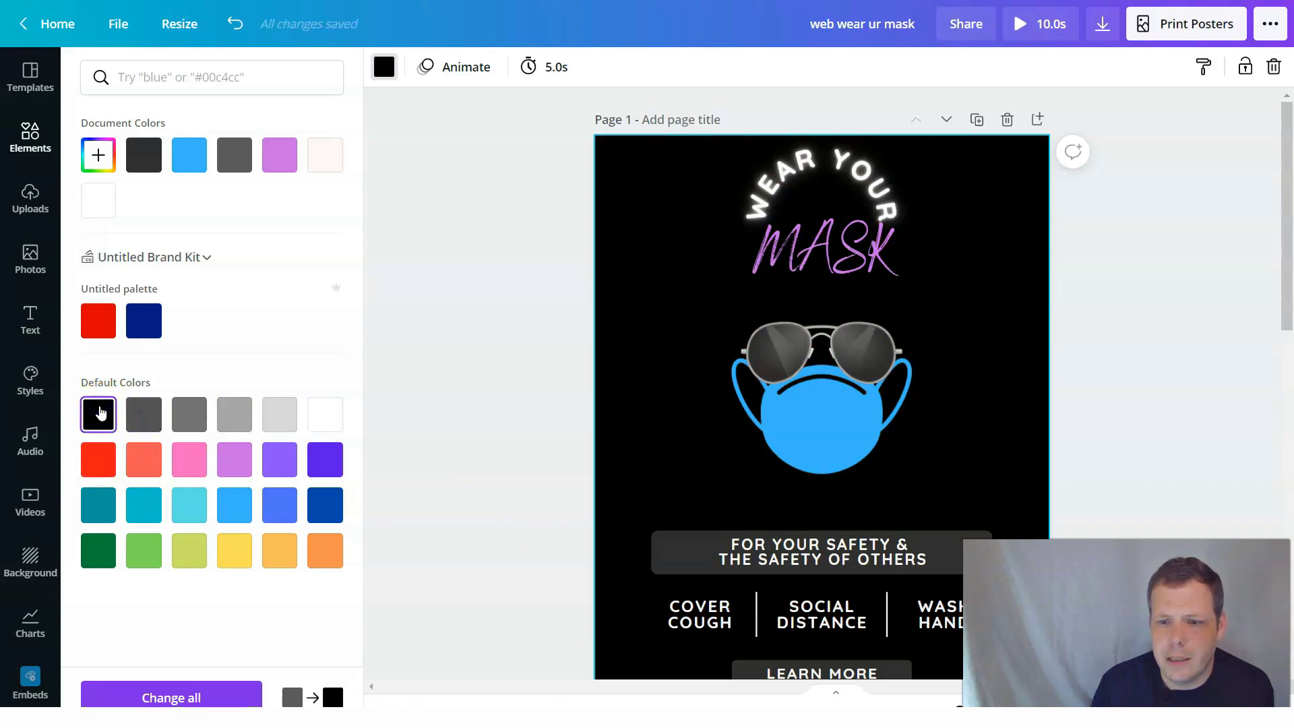
scroll(985, 389, down, 3)
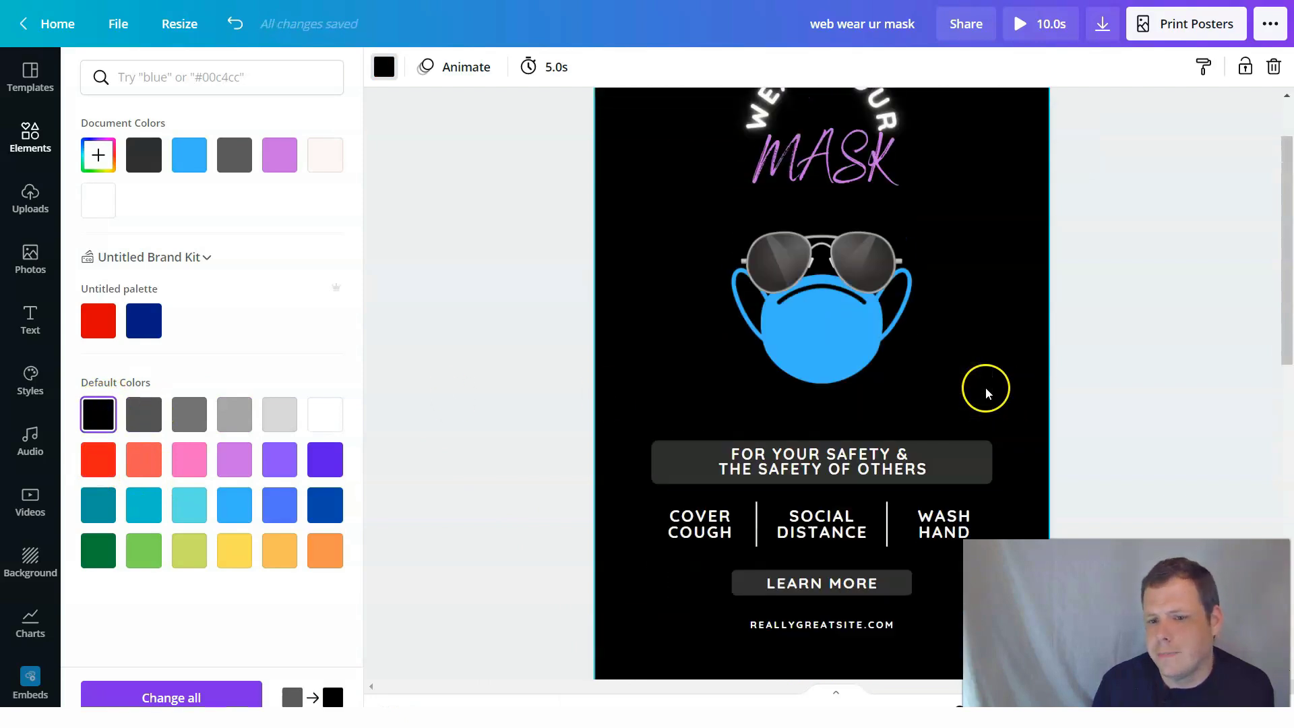
scroll(943, 397, up, 2)
scroll(870, 418, down, 3)
click(830, 379)
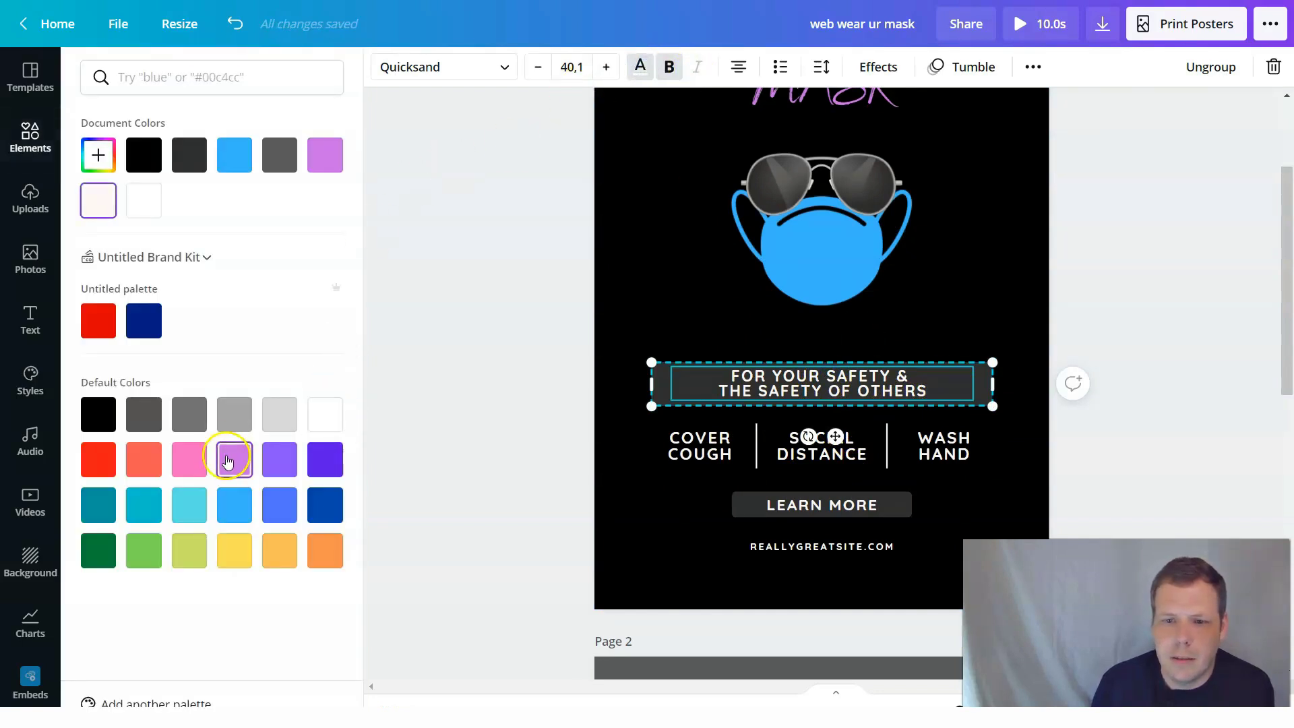
- Colour the safety line light purple and the LEARN MORE text purple
click(227, 460)
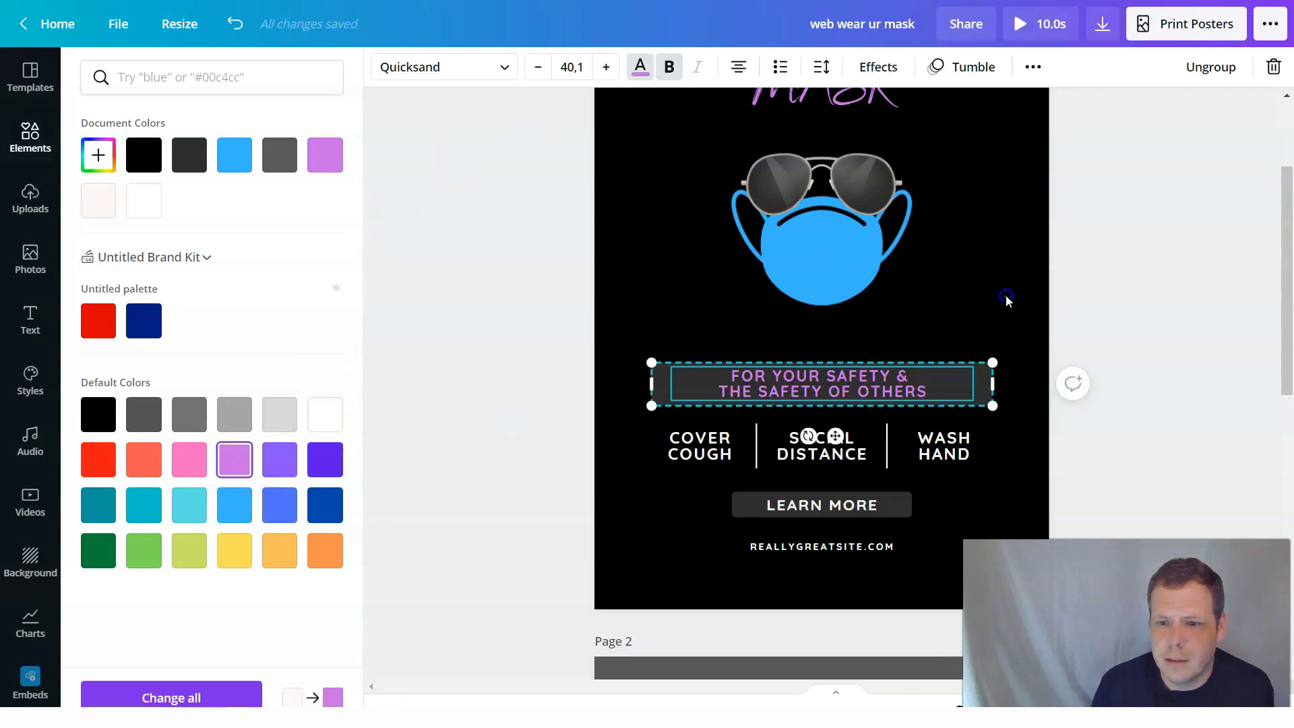
click(833, 507)
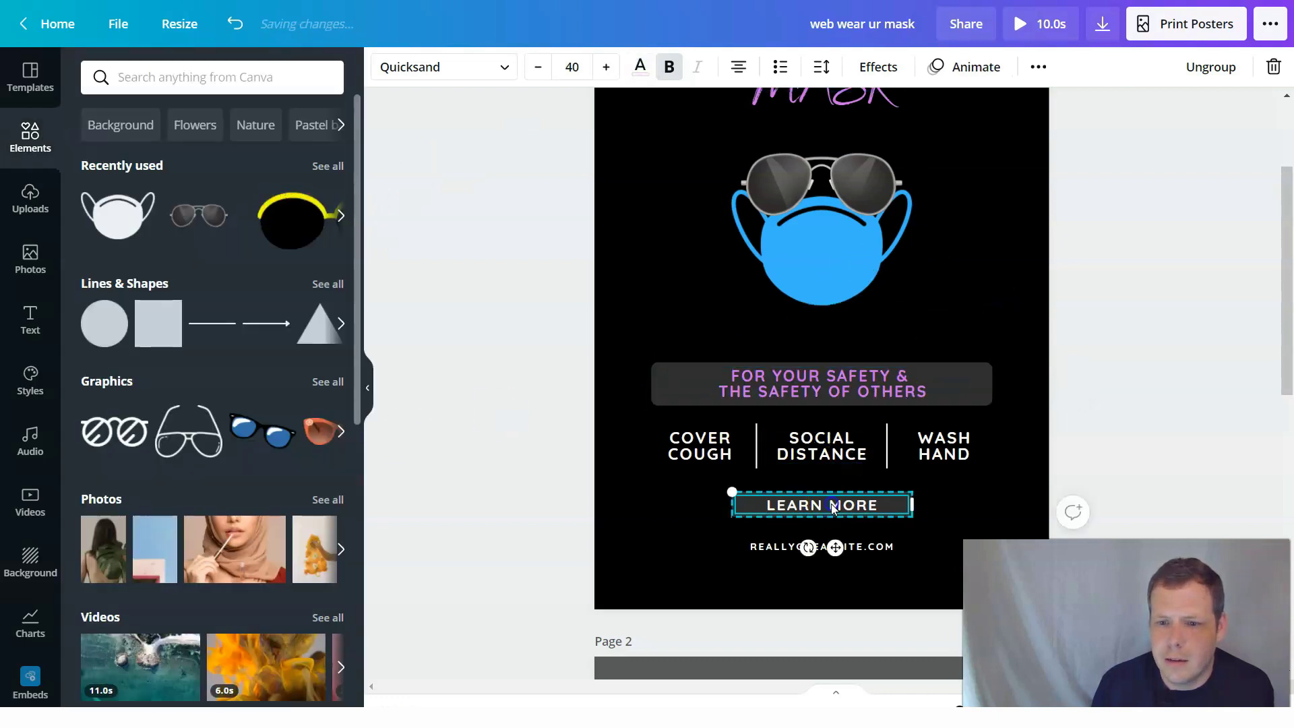
click(642, 66)
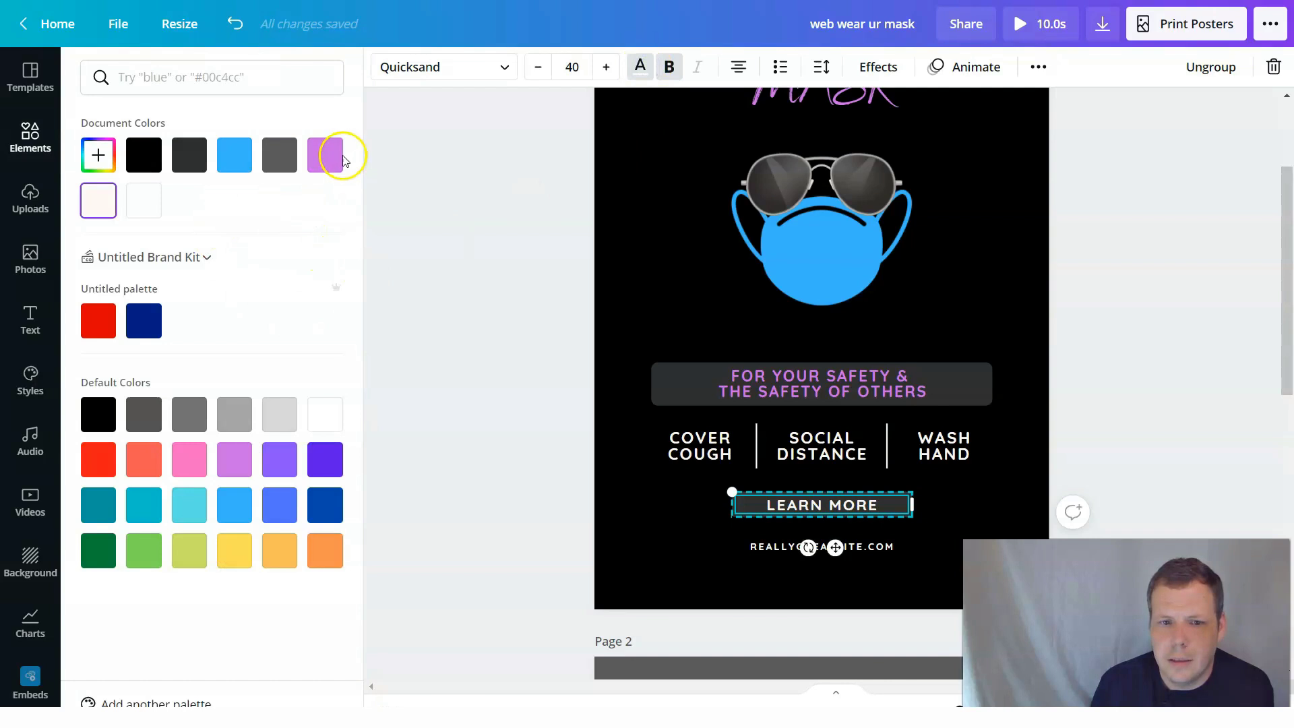
click(234, 459)
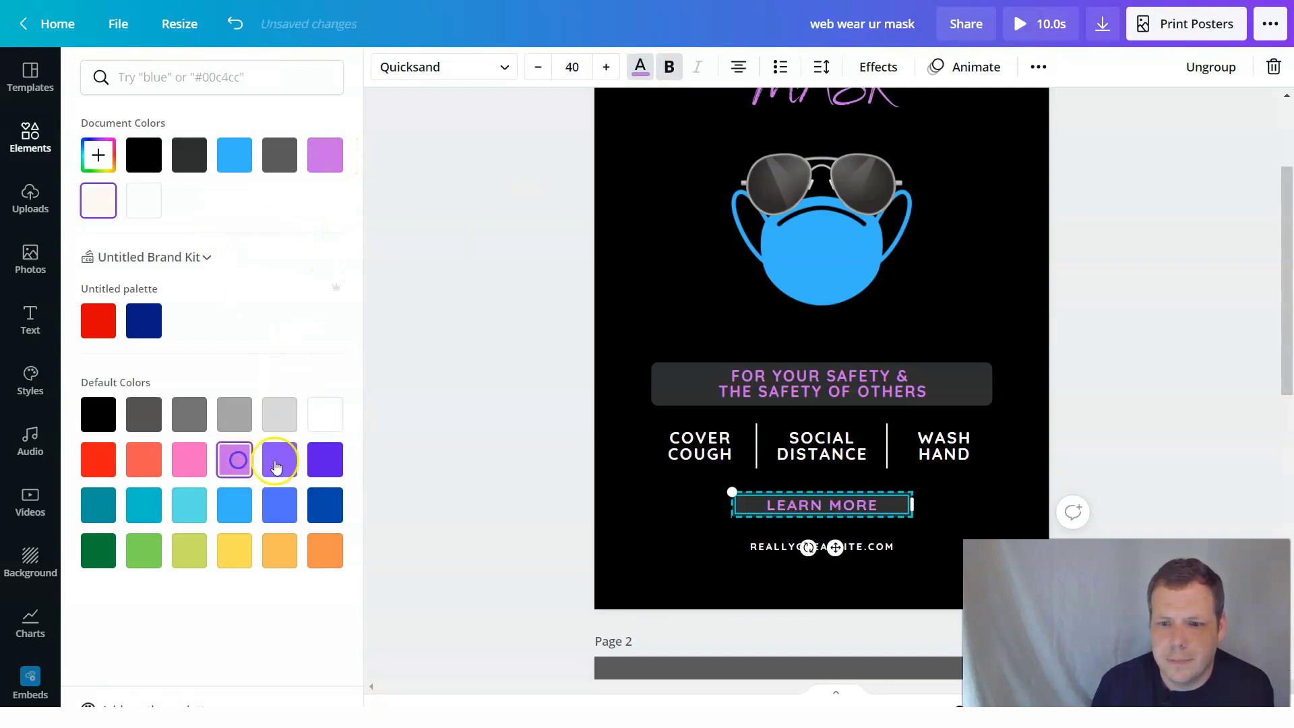
- Colour COVER COUGH blue, SOCIAL DISTANCE pink and WASH HAND coral
click(684, 437)
click(236, 504)
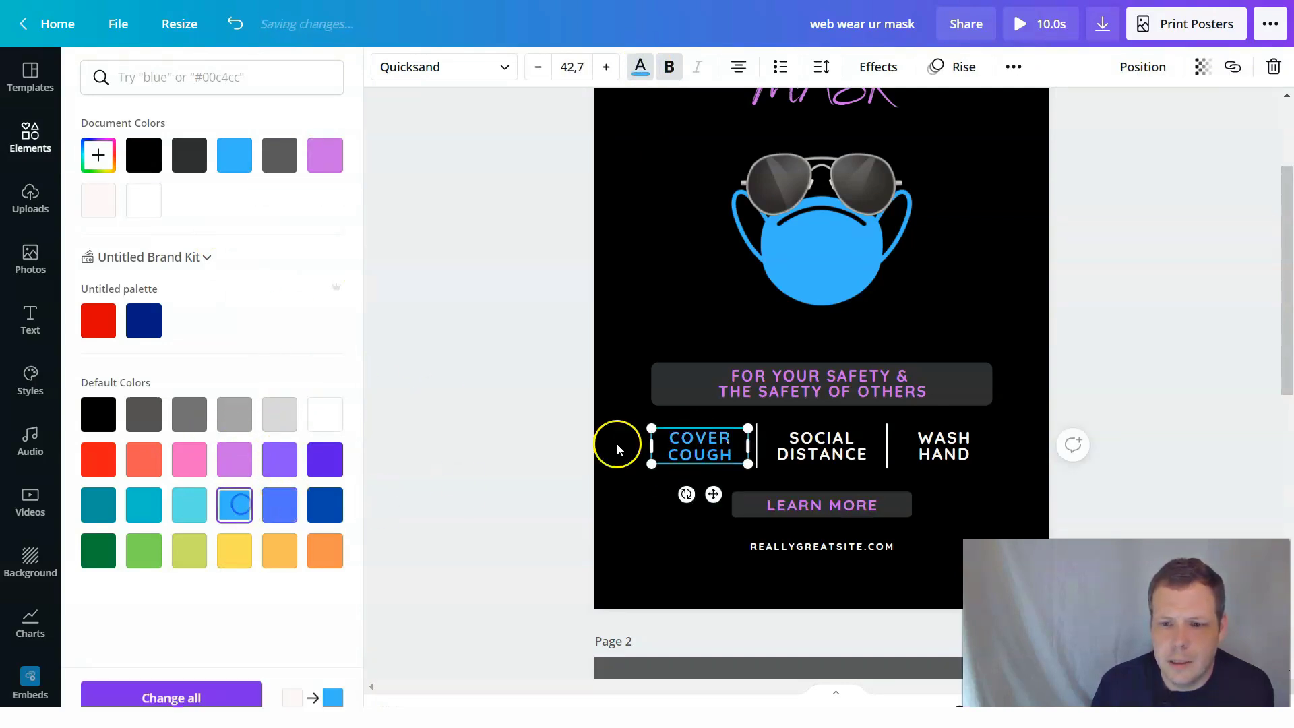
click(780, 442)
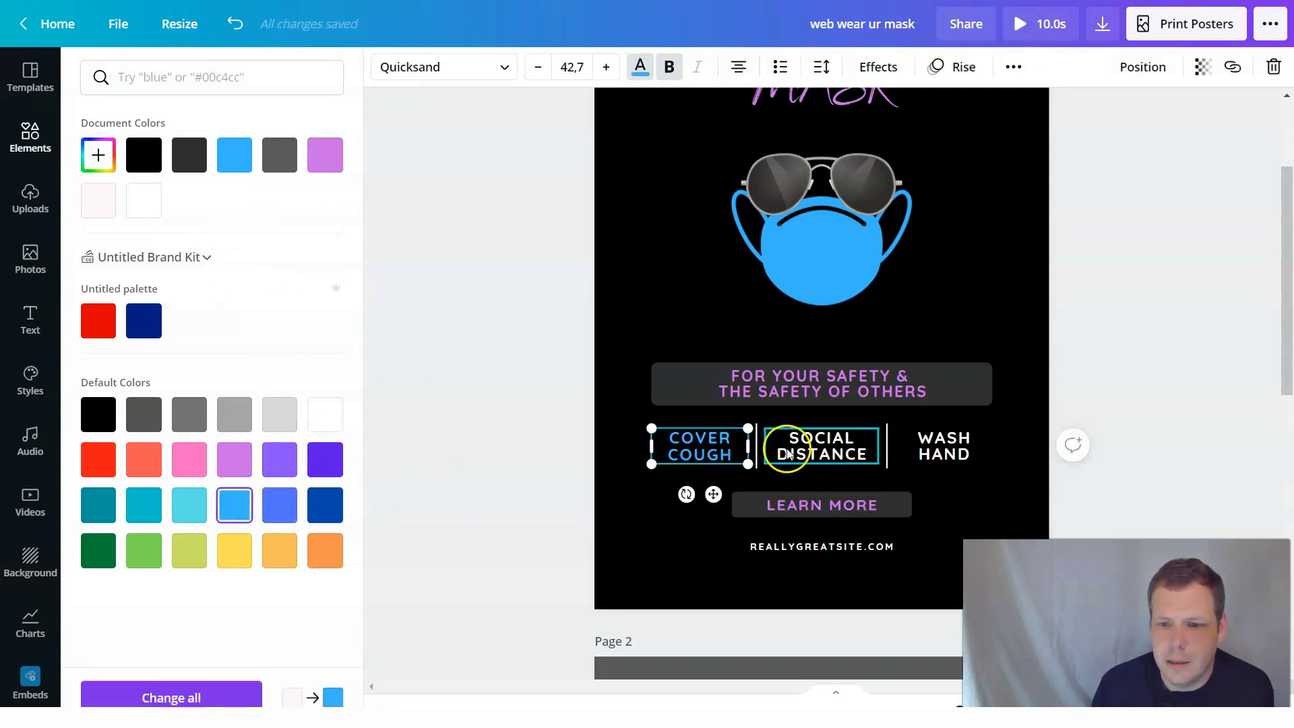
click(190, 476)
click(944, 446)
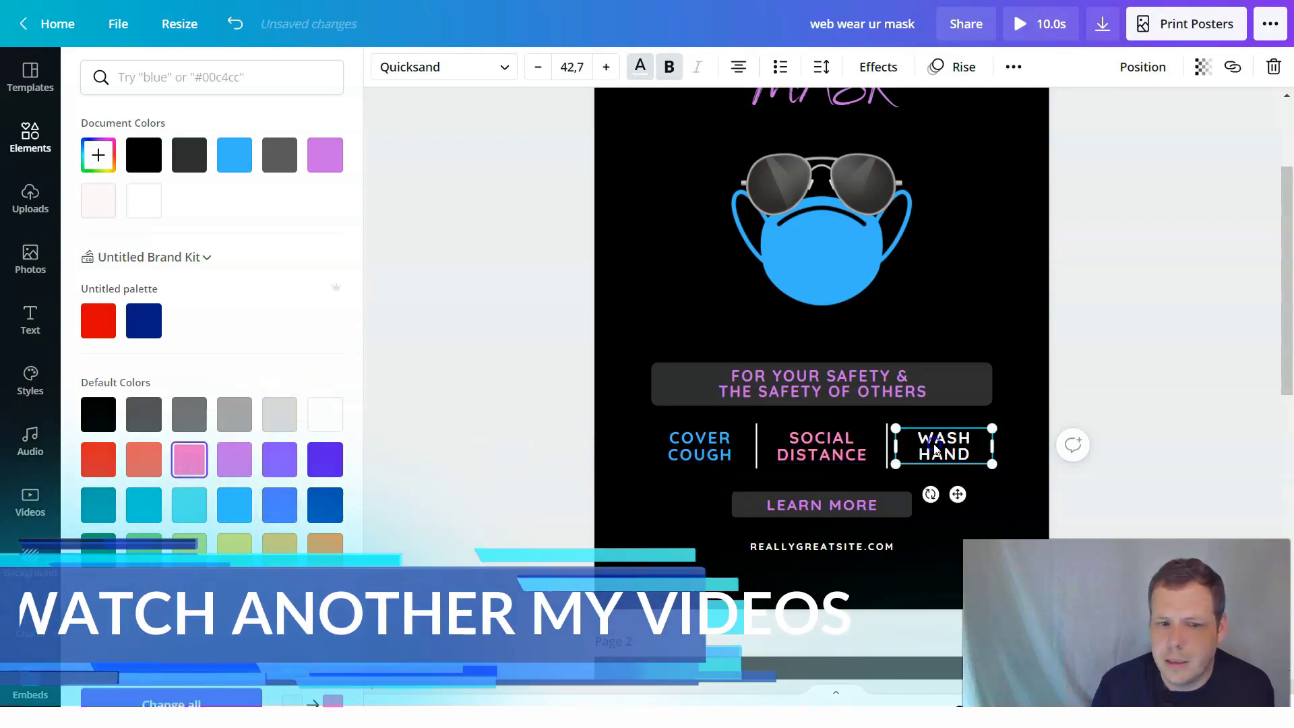
click(142, 451)
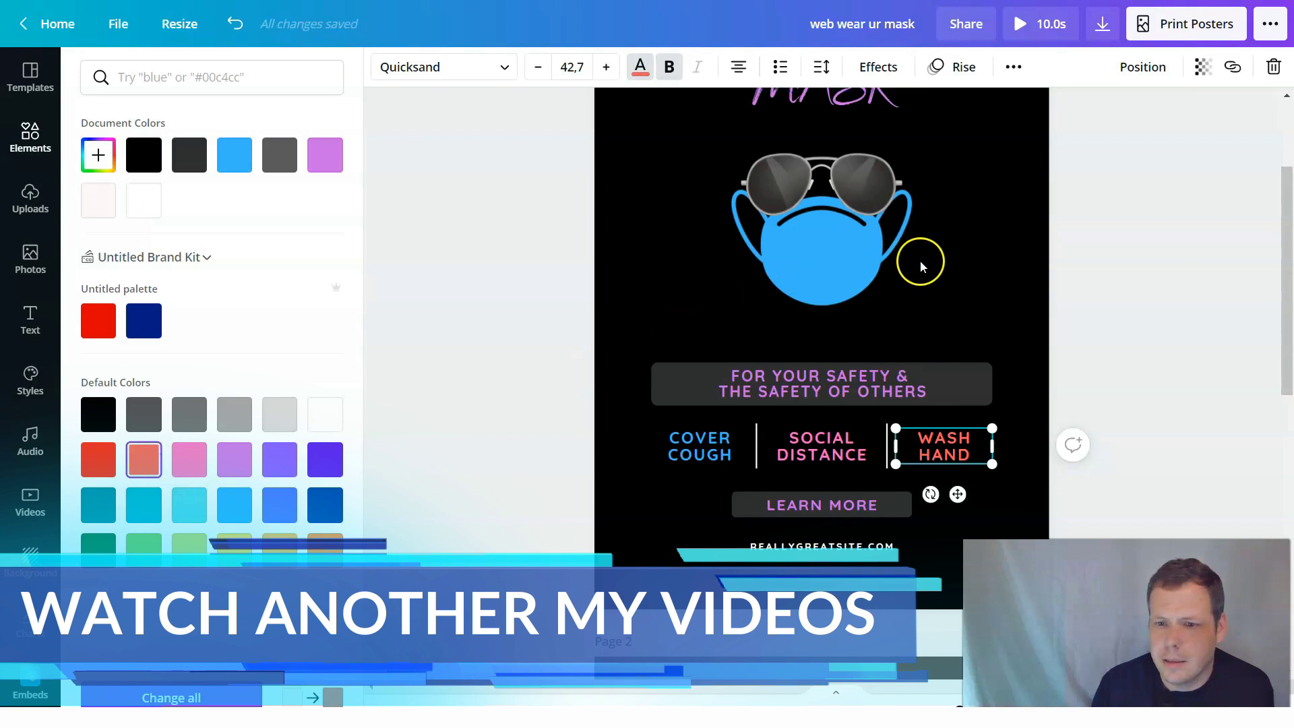
key(Escape)
scroll(924, 263, up, 3)
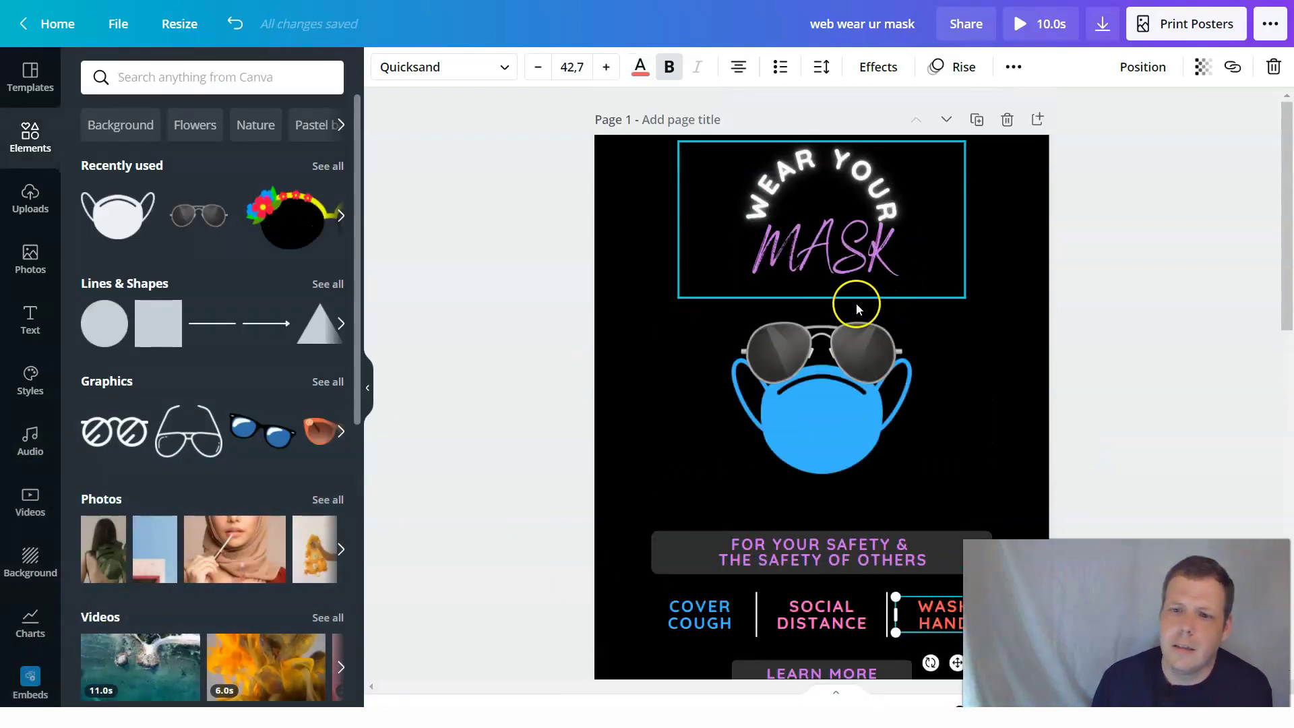
click(848, 176)
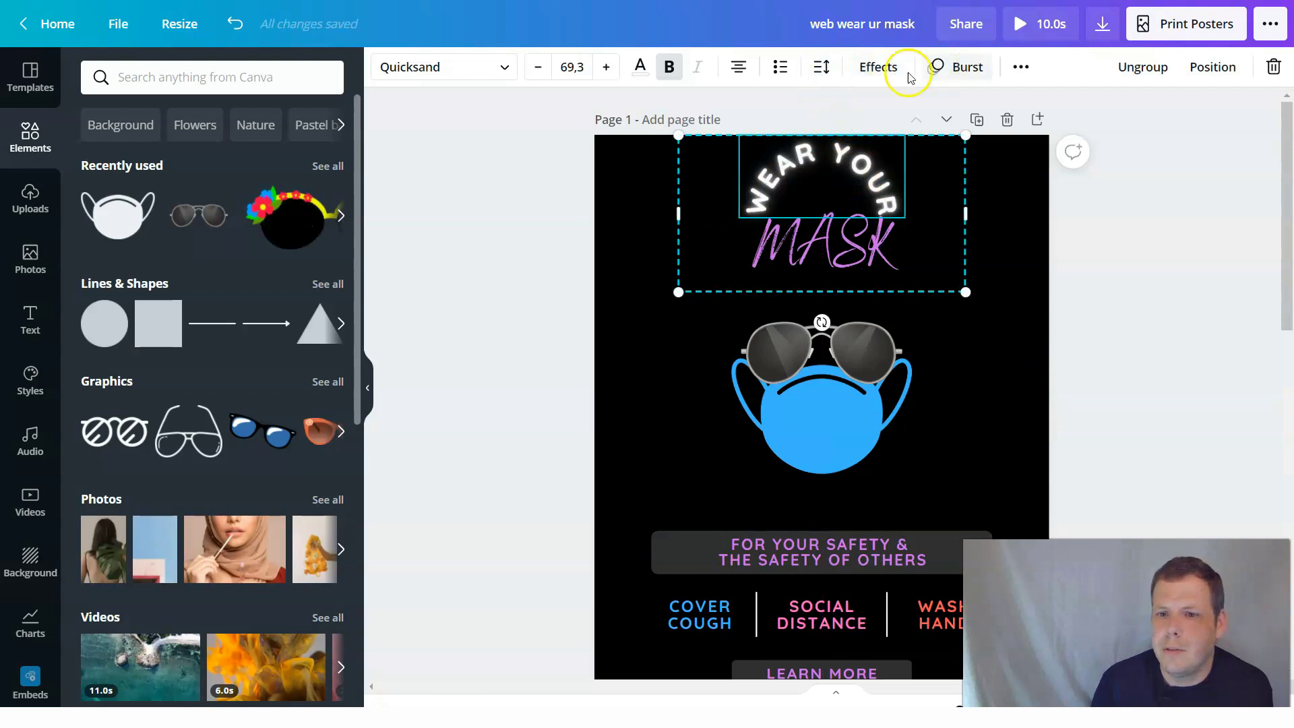
- Give WEAR YOUR and MASK the Neon text effect, after briefly trying Glitch
click(878, 70)
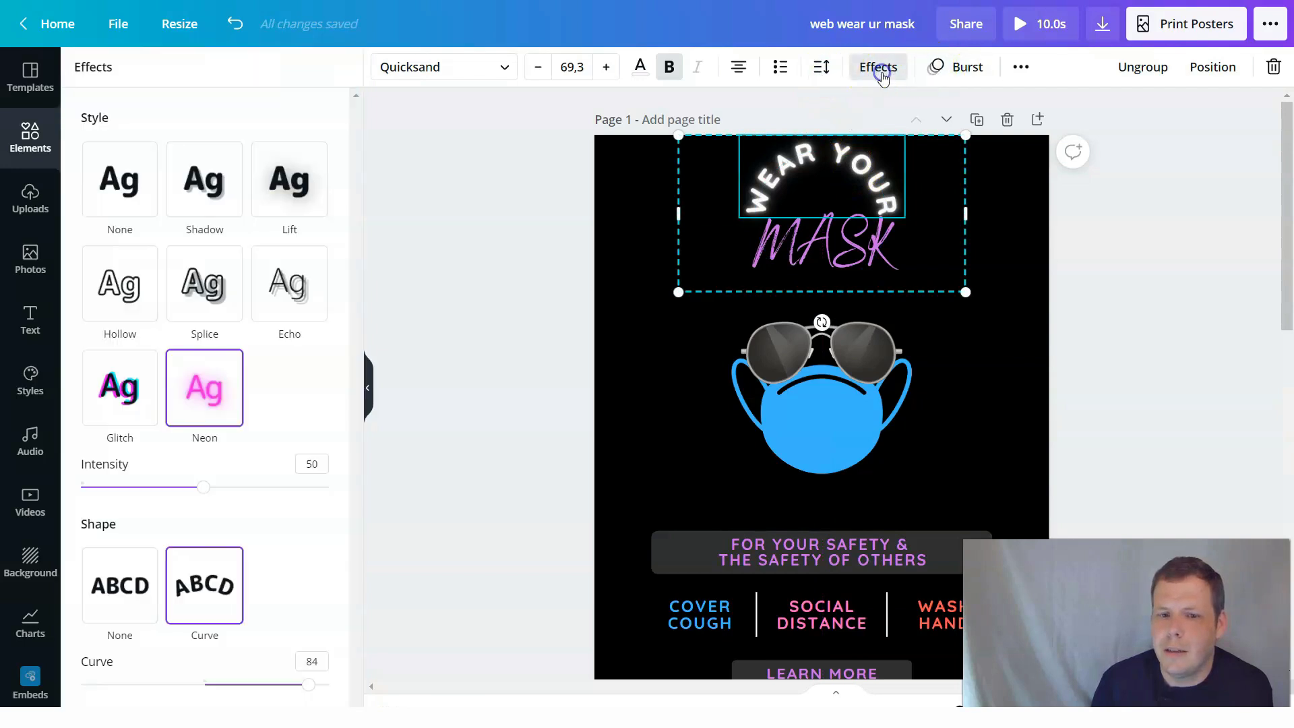
click(126, 412)
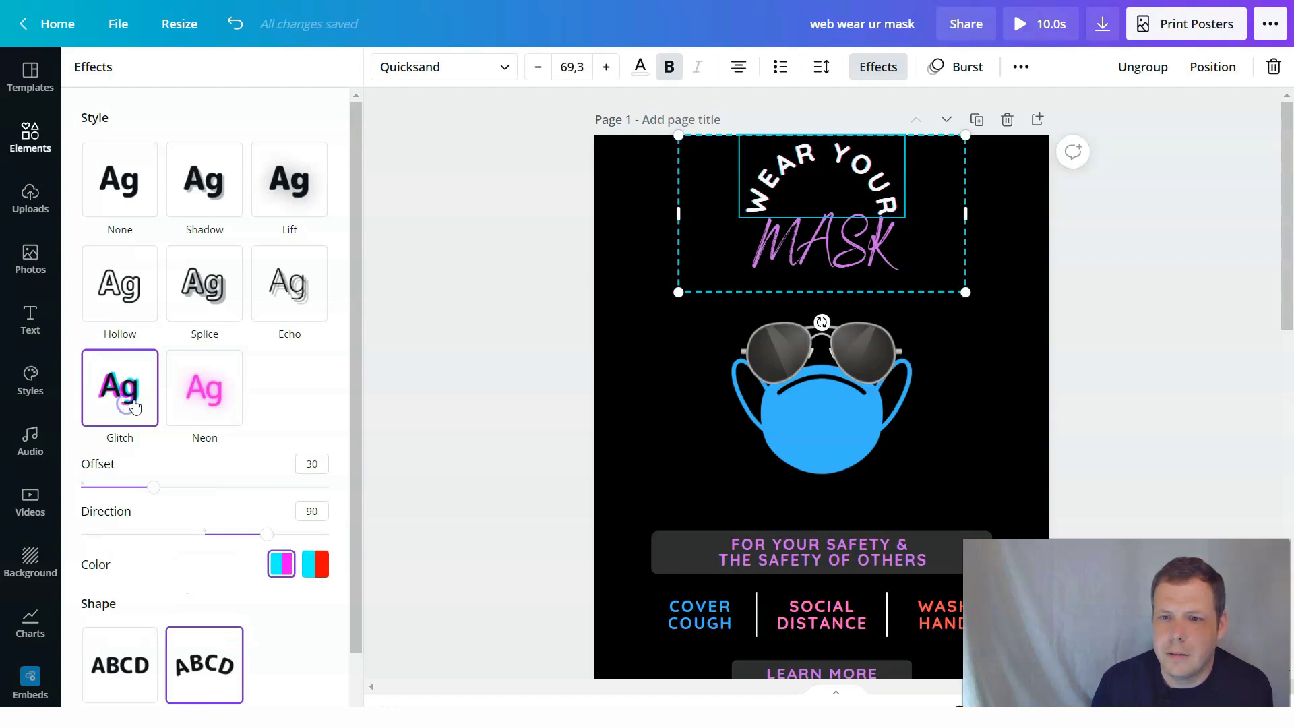
click(198, 404)
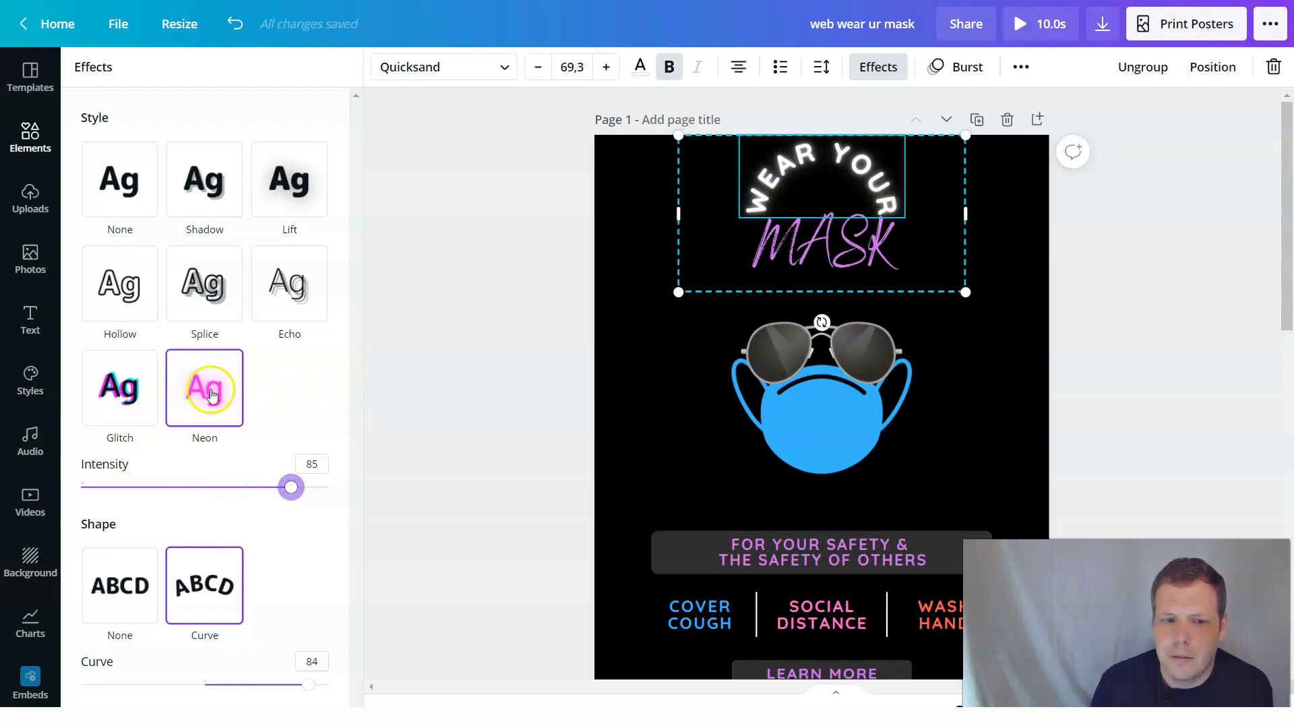
click(879, 231)
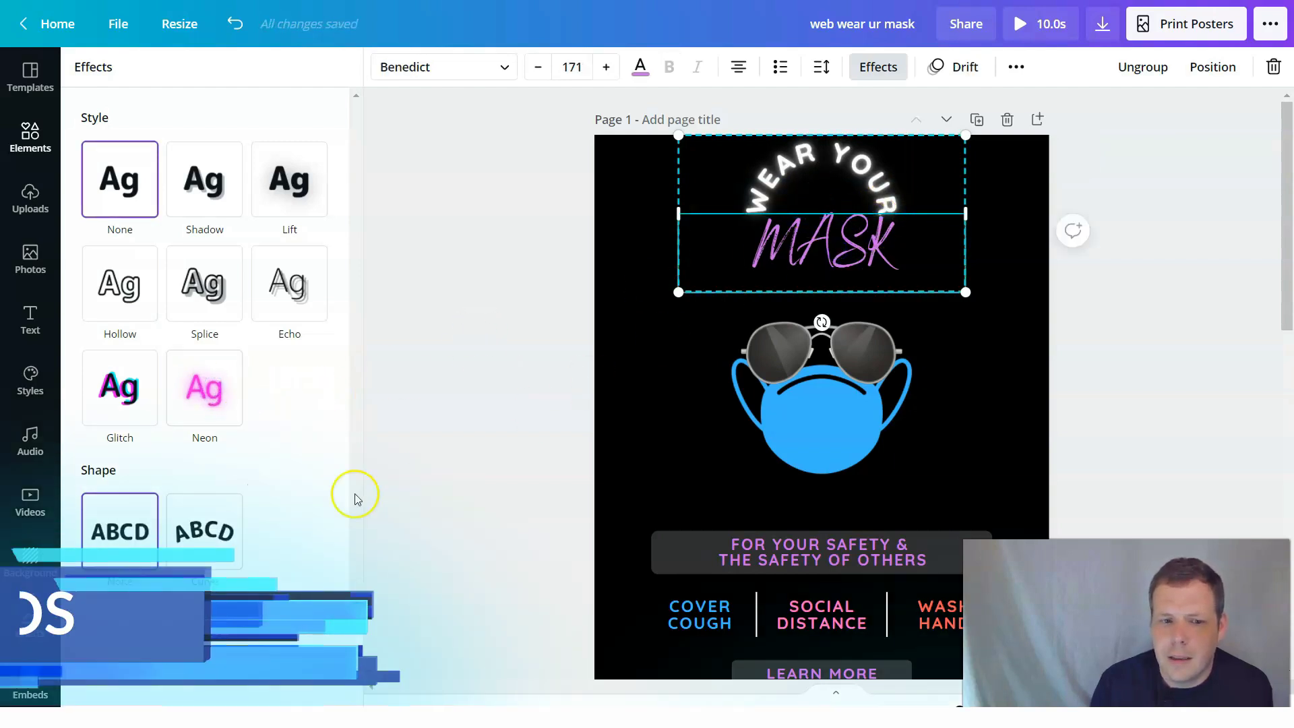
click(219, 407)
click(883, 213)
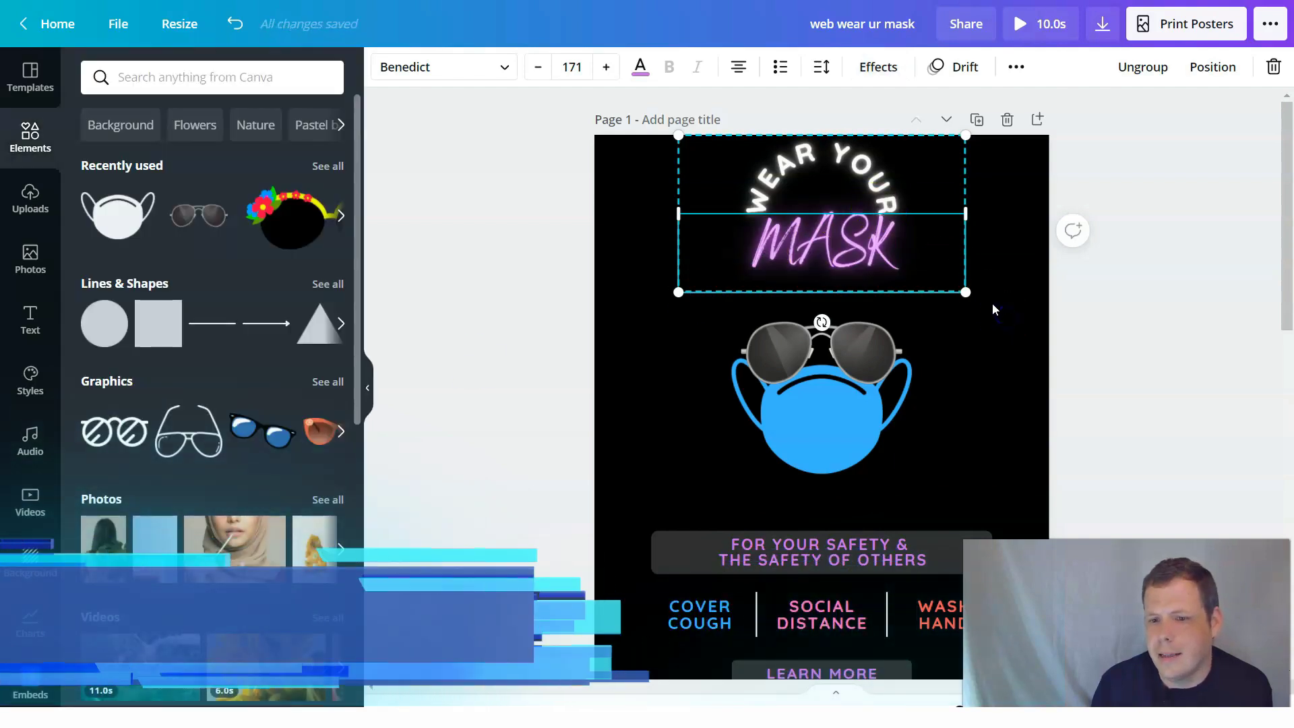
scroll(890, 411, down, 5)
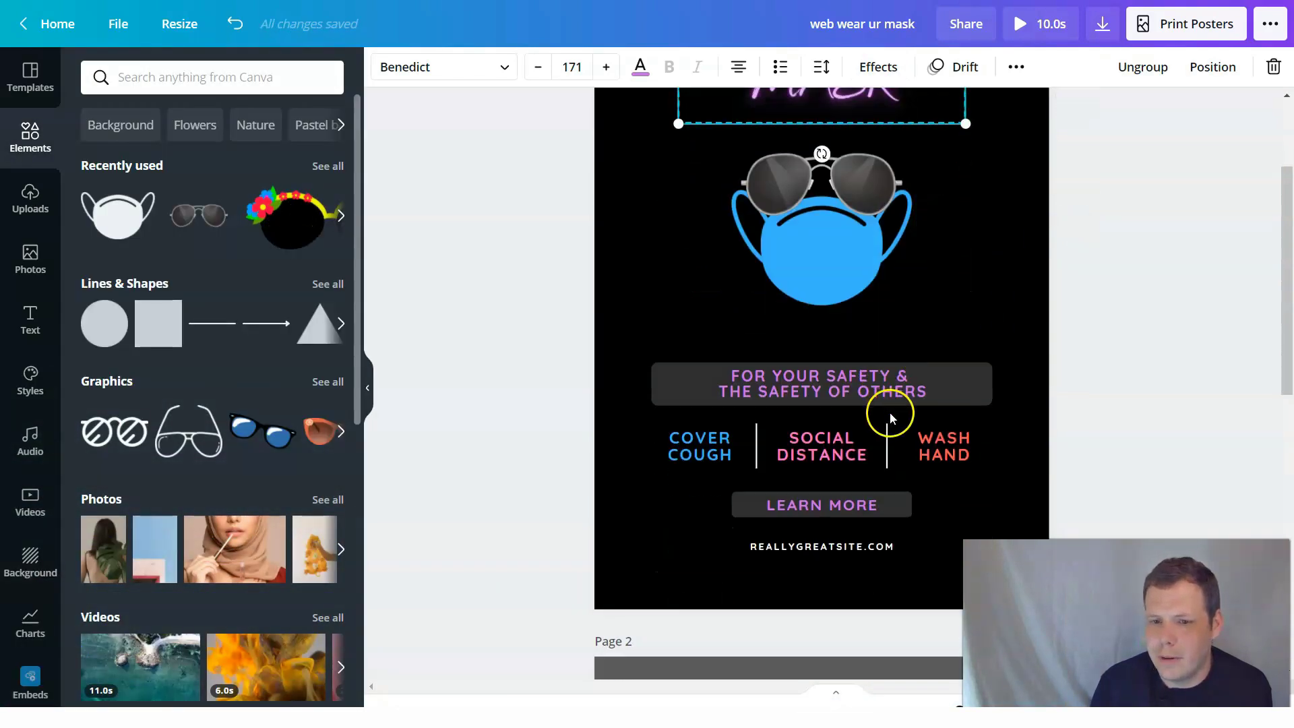
scroll(858, 337, up, 3)
click(840, 450)
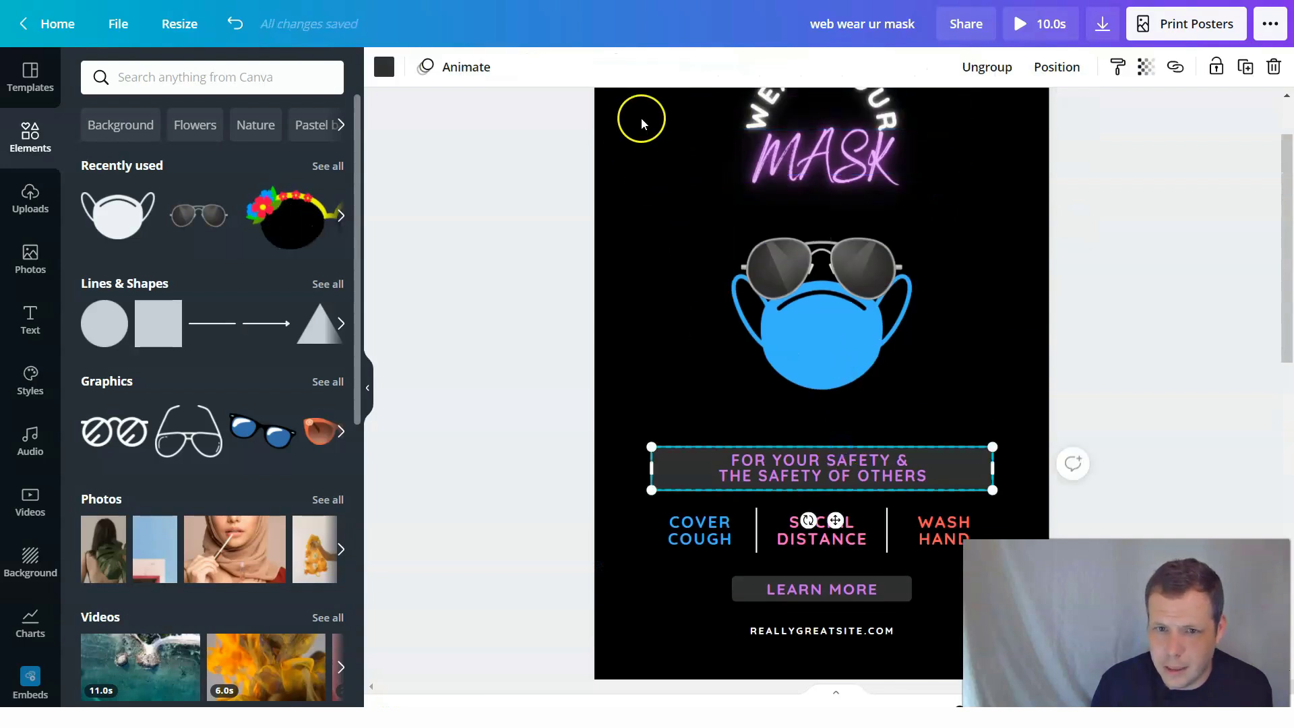
- Apply Neon to the safety line, COVER COUGH, SOCIAL DISTANCE, WASH HAND and LEARN MORE
double_click(937, 467)
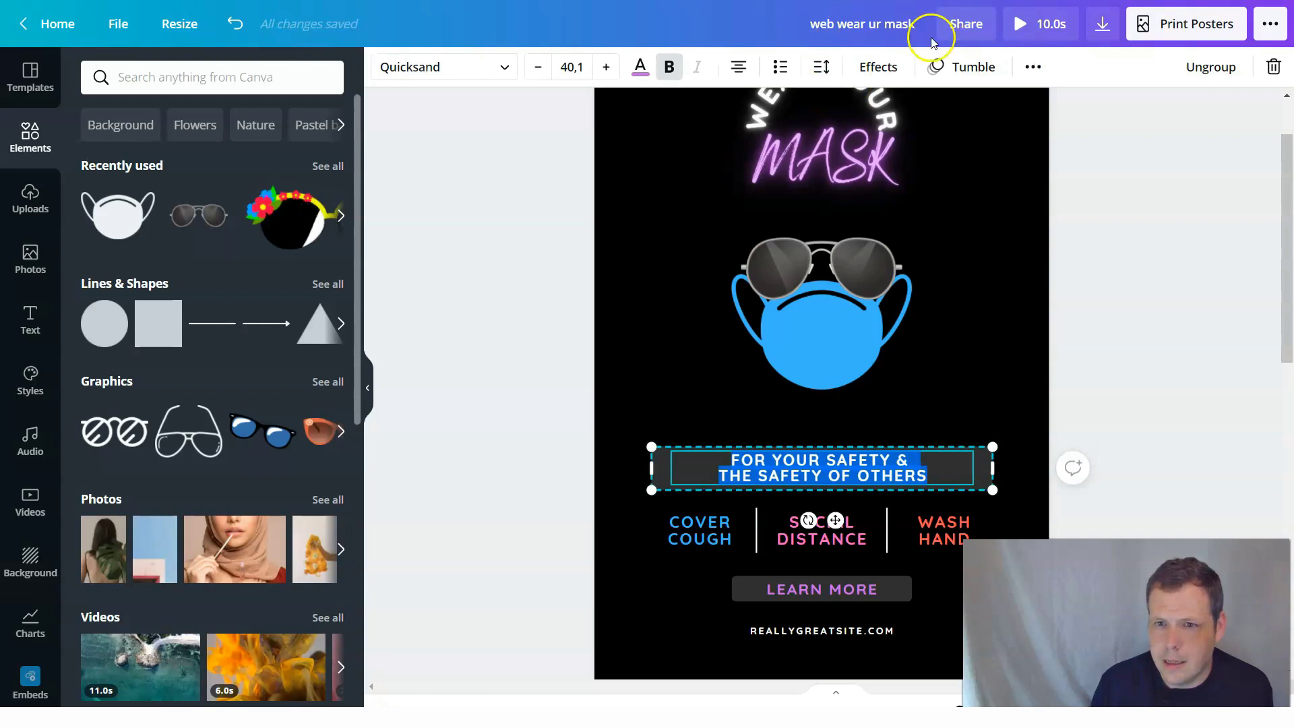
click(887, 62)
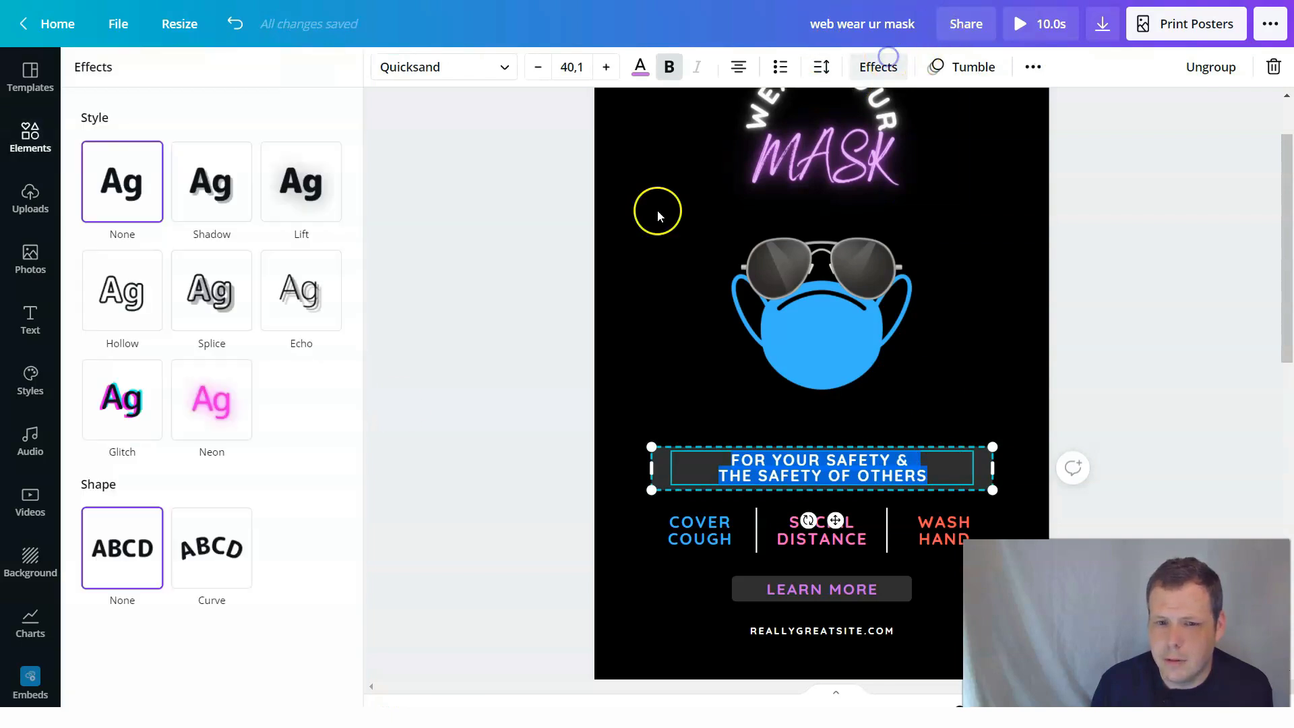
click(231, 419)
click(688, 536)
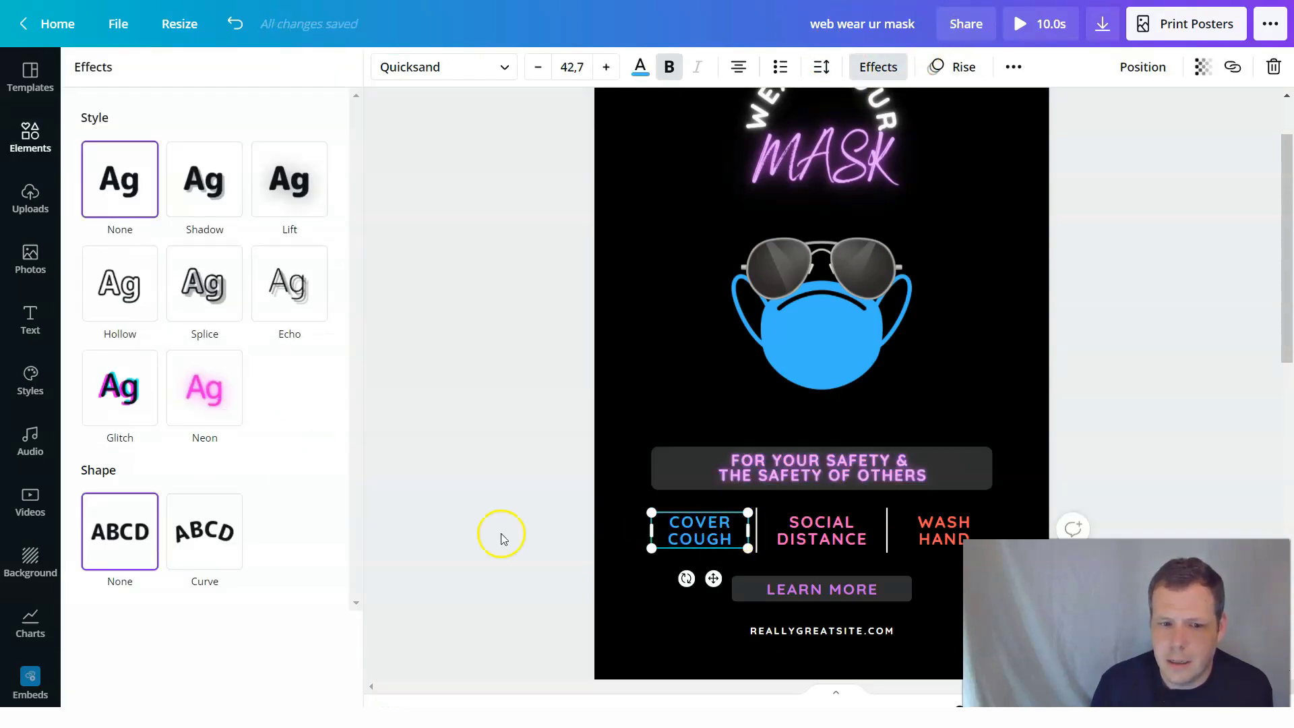
click(231, 395)
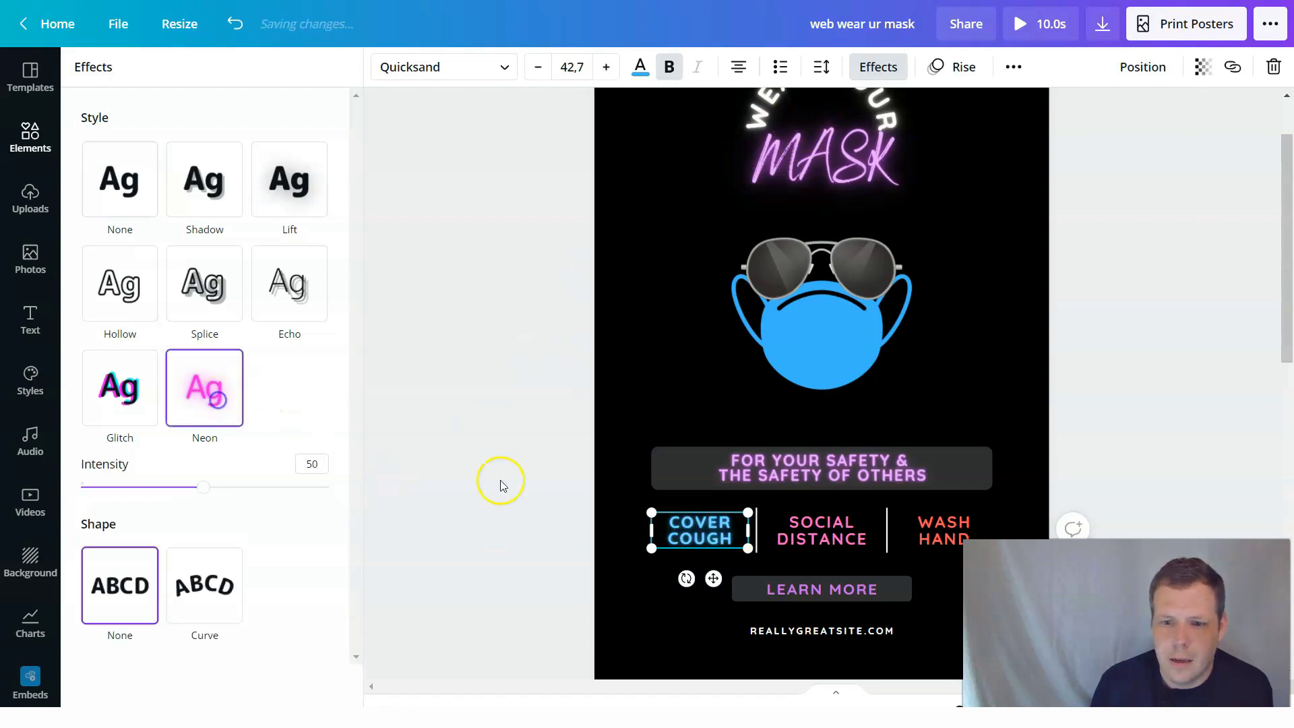
click(825, 535)
click(206, 413)
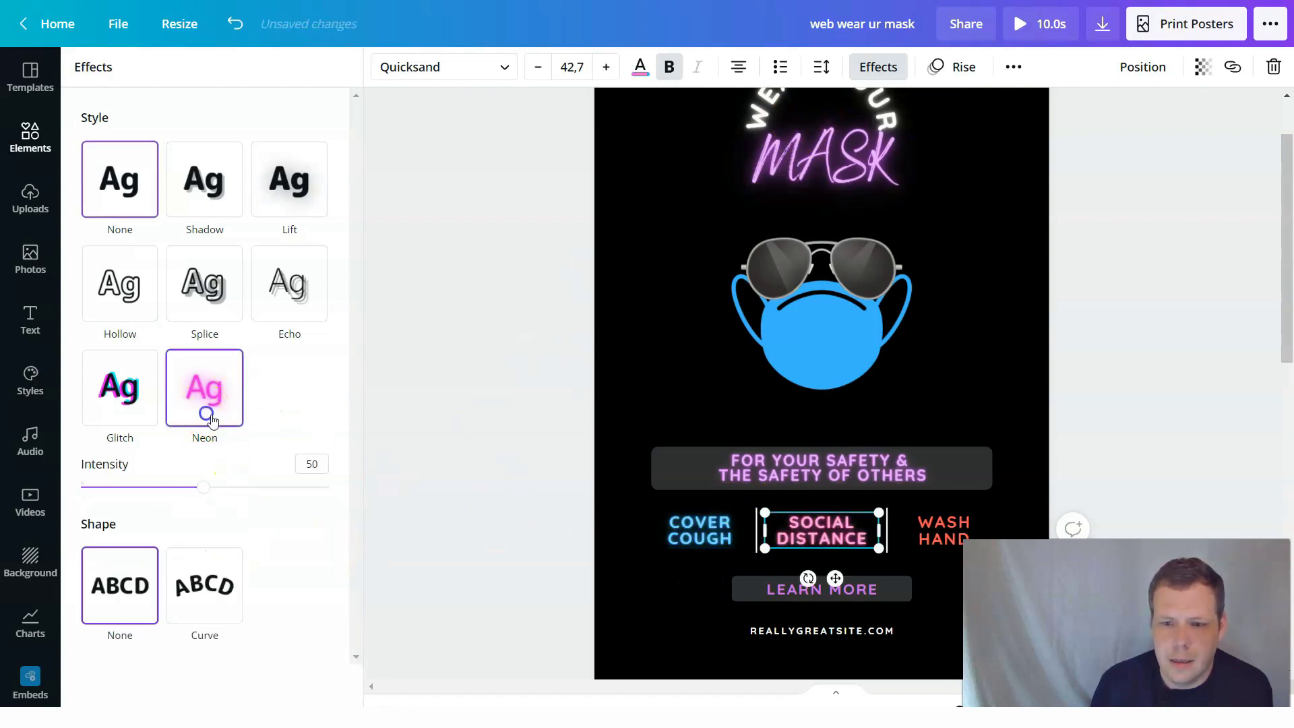
click(977, 534)
click(183, 403)
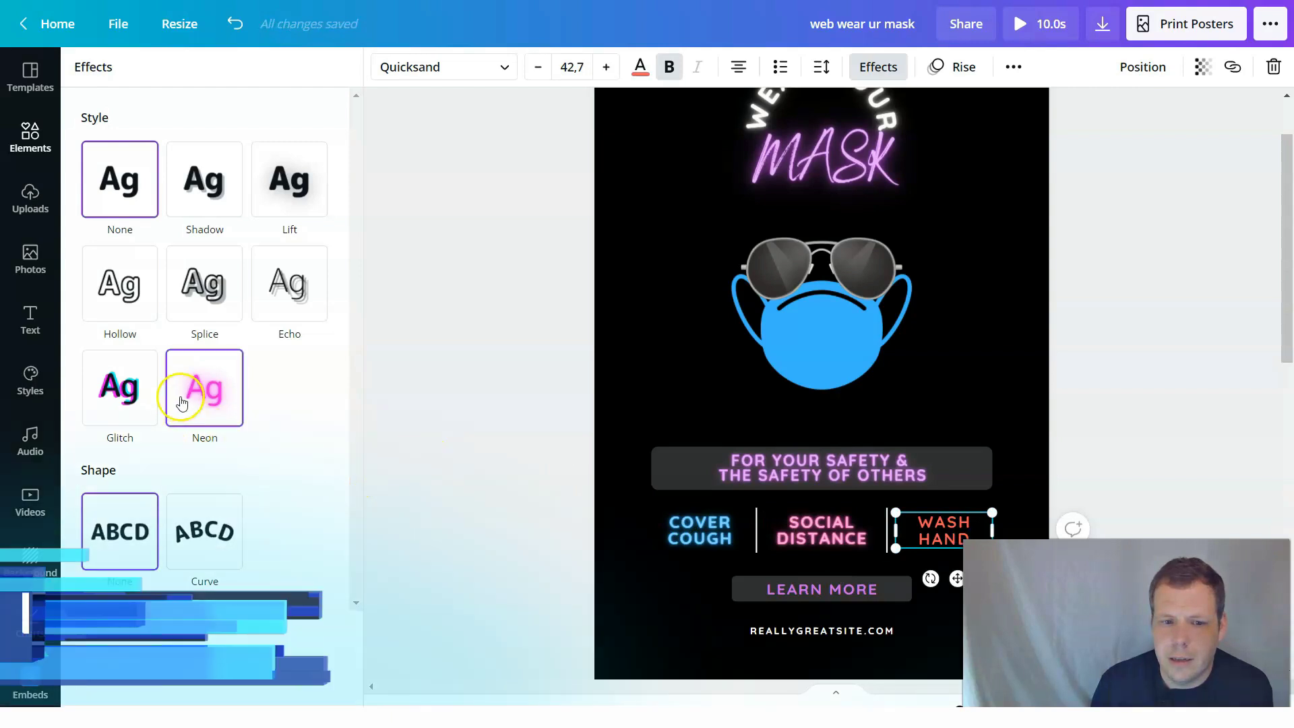
key(ctrl+z)
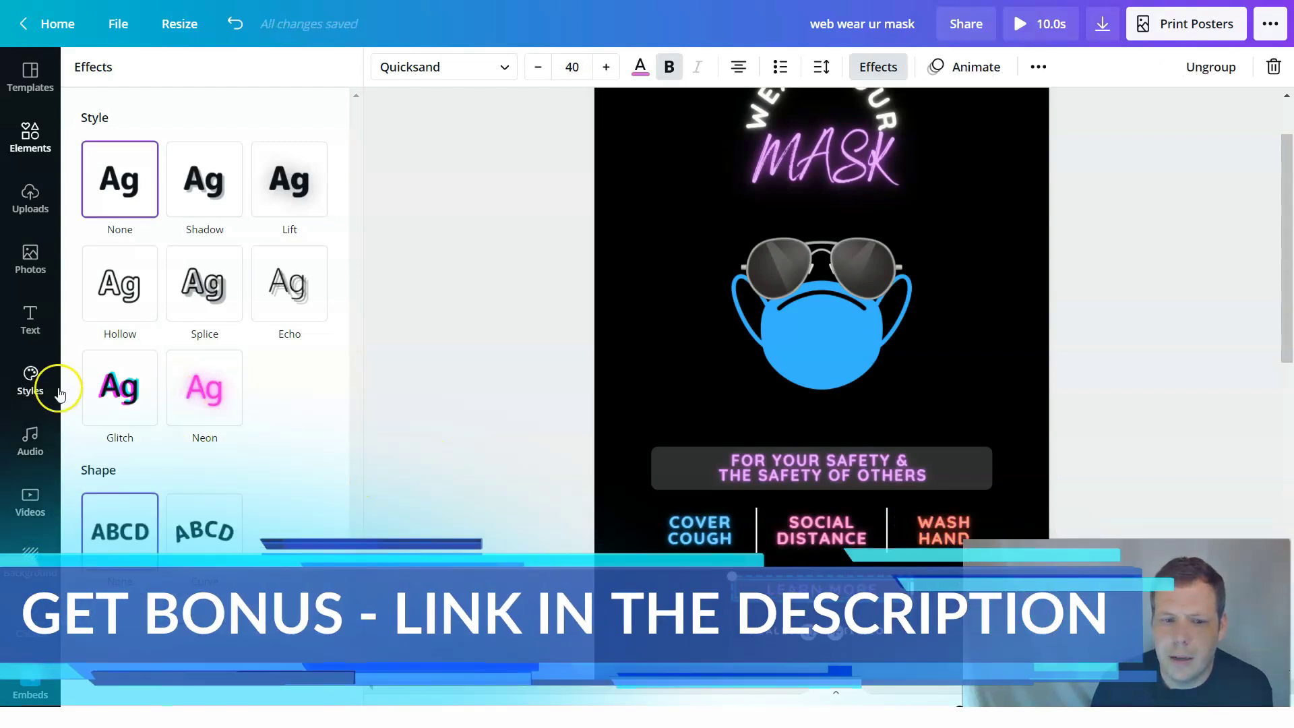
click(204, 391)
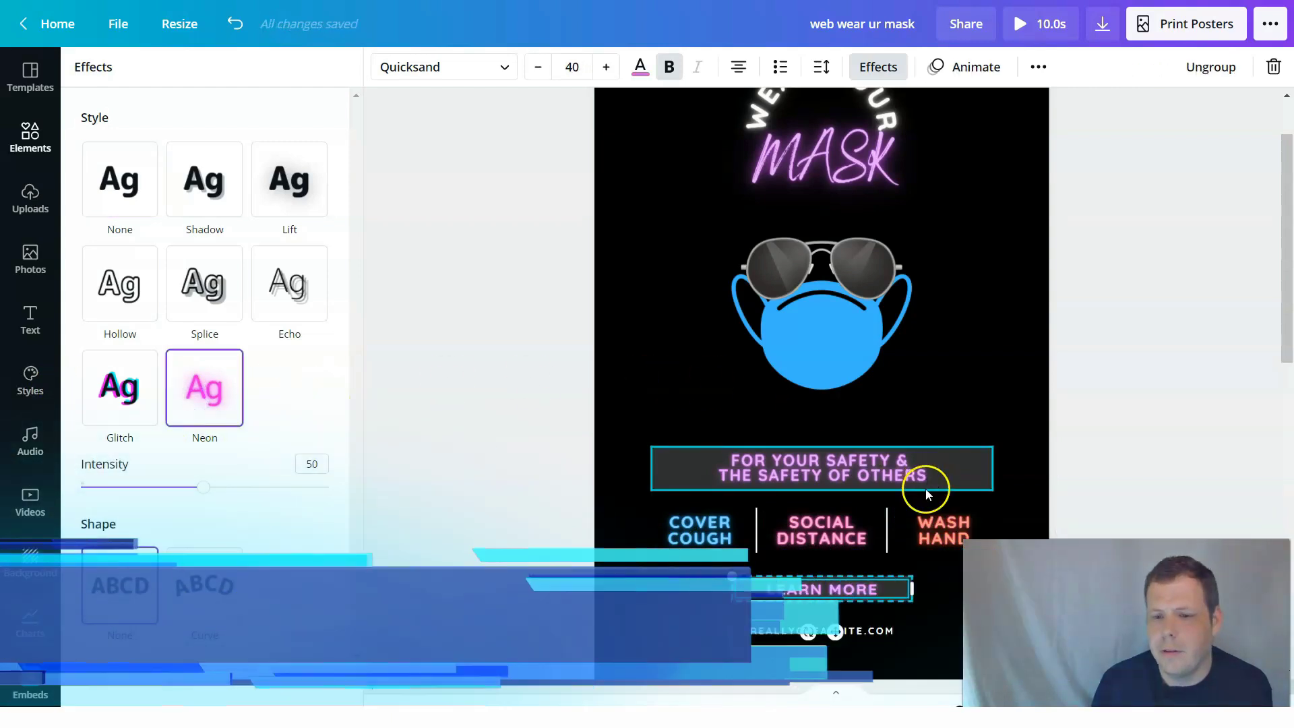
scroll(859, 466, down, 1)
scroll(860, 466, up, 2)
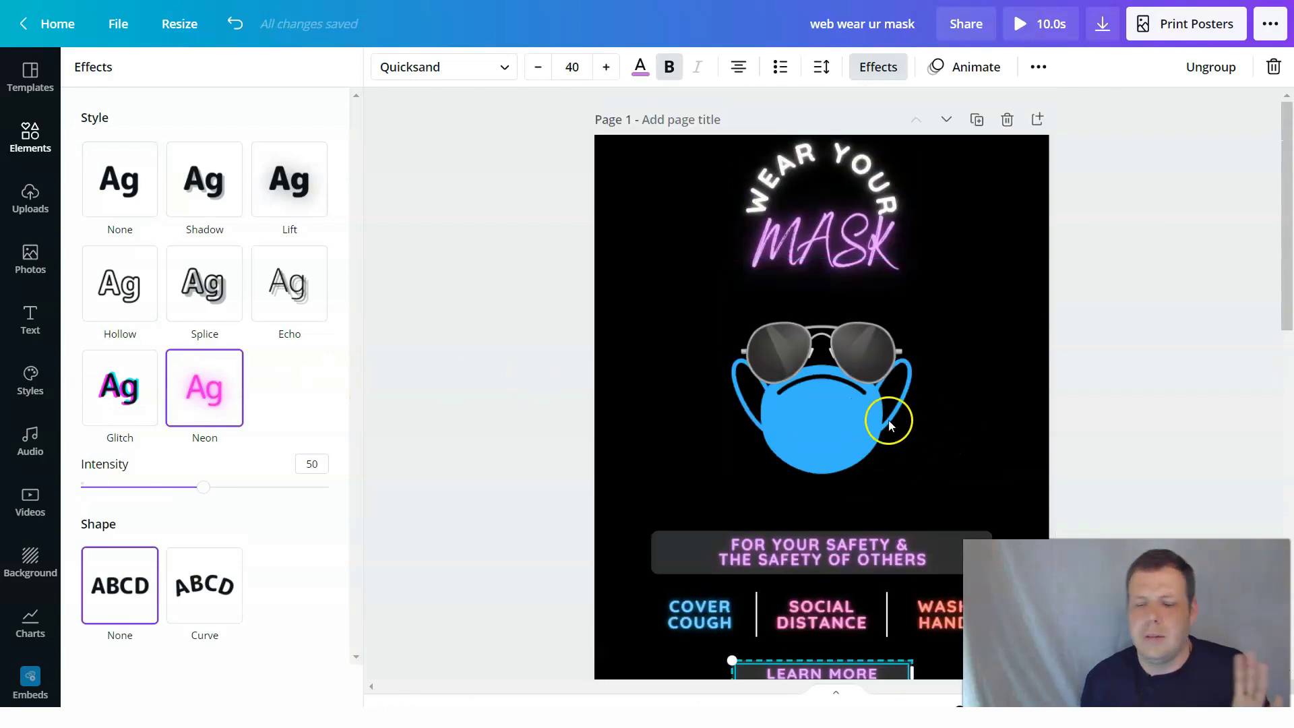
- Set the sunglasses-and-mask graphic's transparency to 63
click(831, 434)
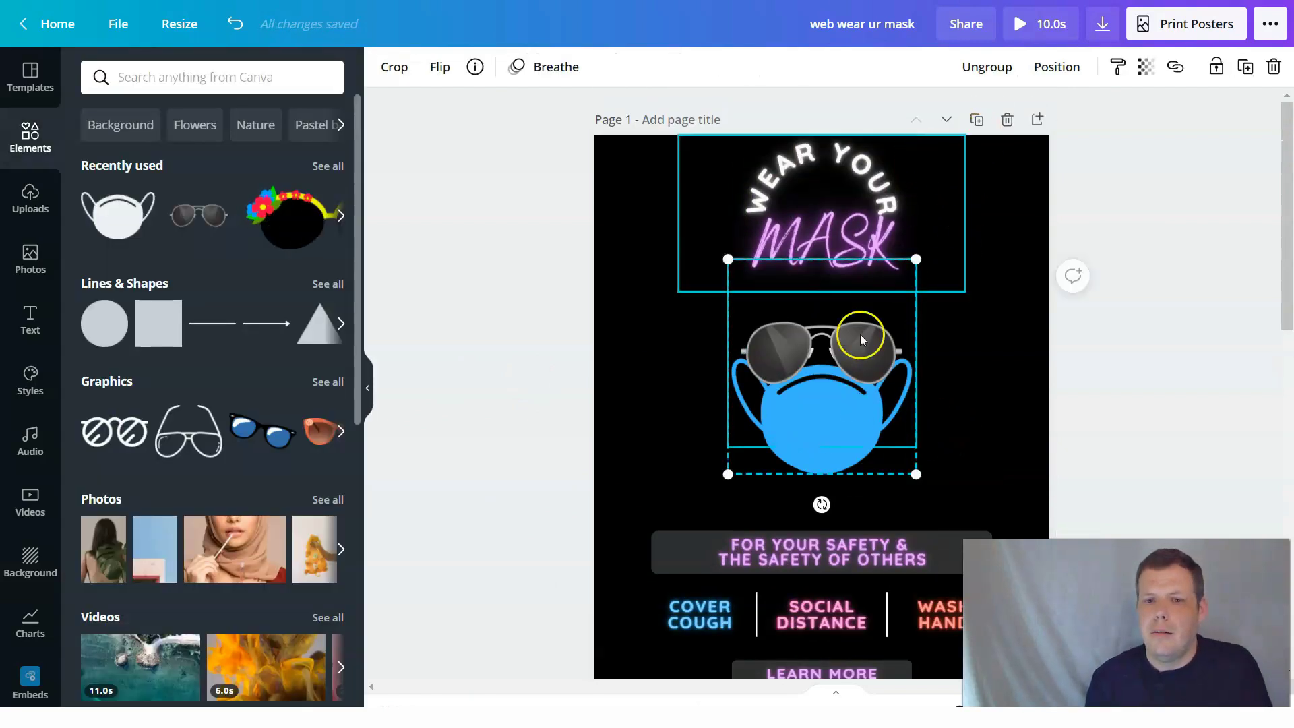
double_click(811, 404)
click(1011, 384)
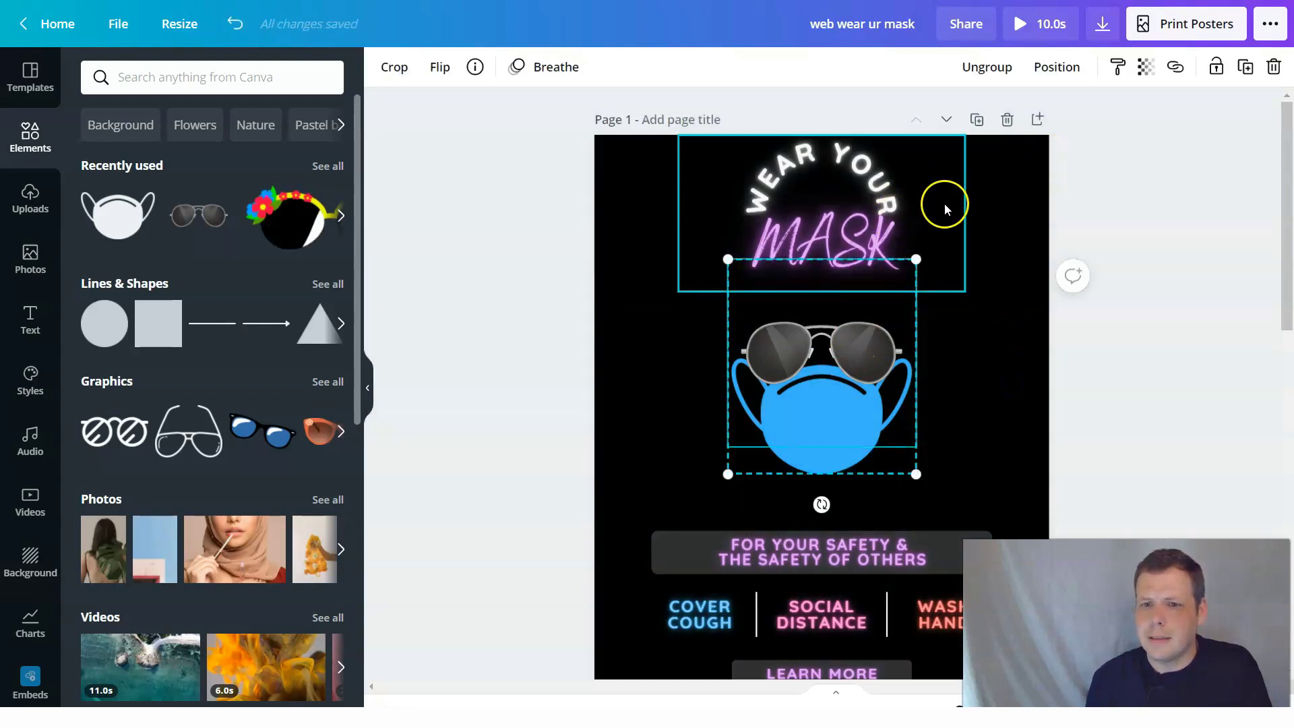
click(1146, 66)
mouse_move(1083, 118)
mouse_down()
mouse_move(937, 135)
mouse_move(1063, 123)
mouse_move(999, 120)
mouse_move(964, 130)
mouse_move(1106, 125)
mouse_up()
click(1193, 177)
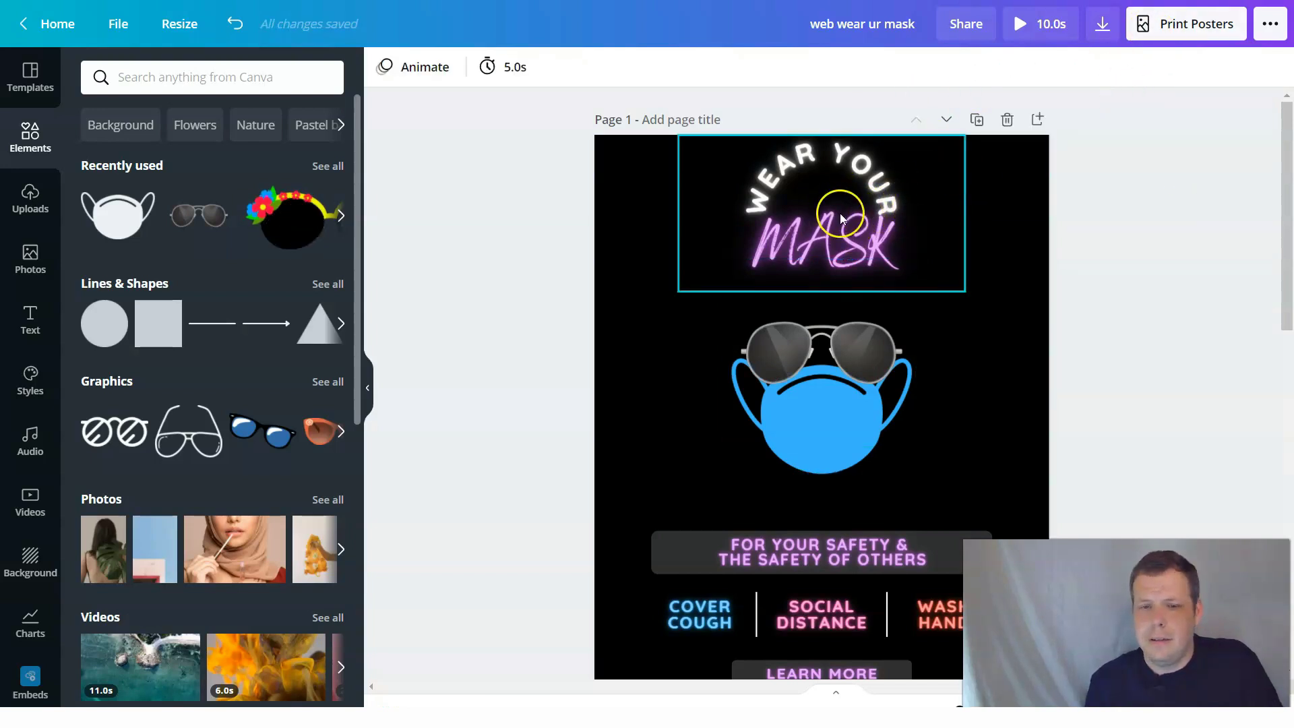
- Delete the empty Page 2 so the poster is a single page
scroll(1033, 226, down, 4)
scroll(1019, 213, up, 3)
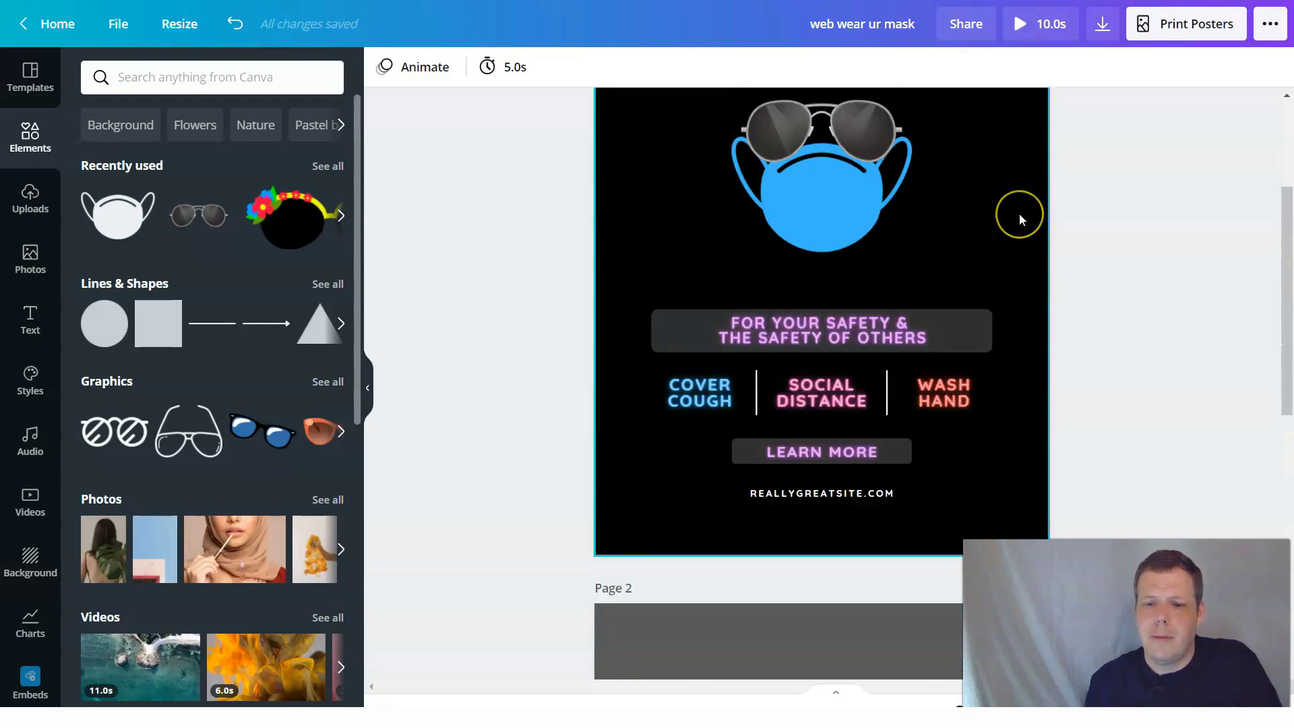
scroll(1019, 213, down, 8)
scroll(982, 277, up, 4)
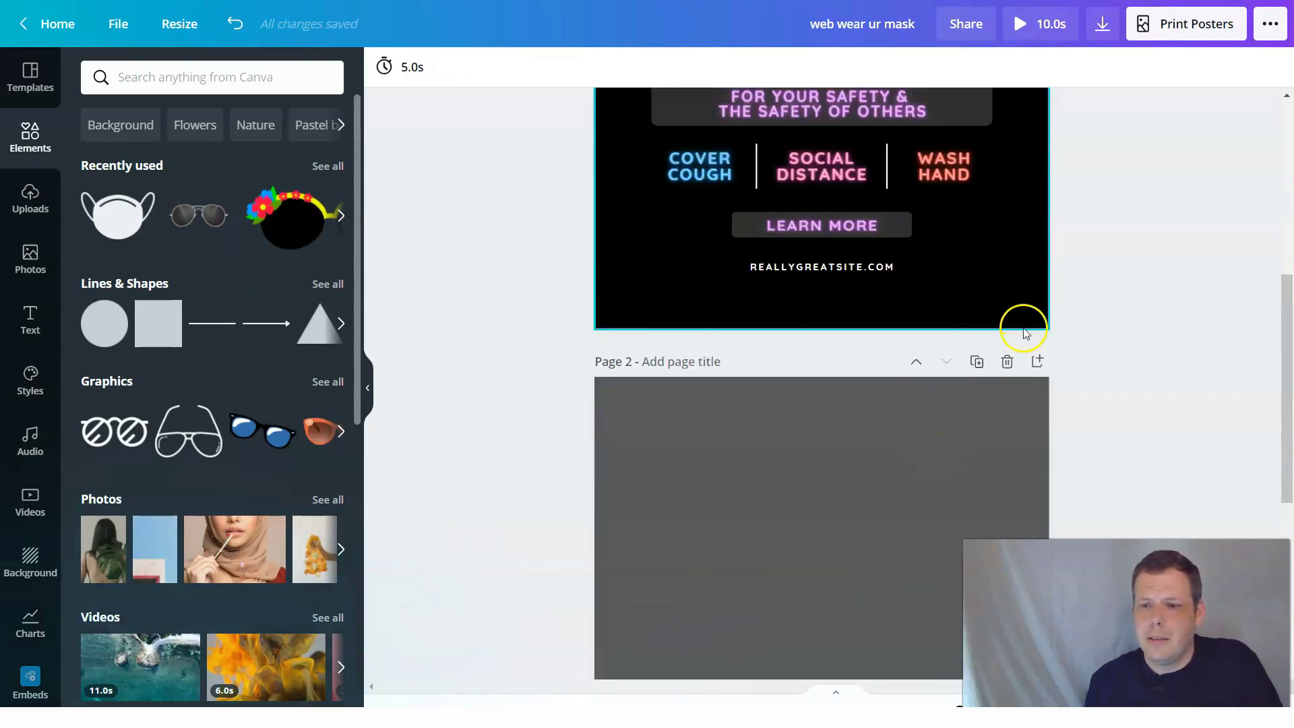
click(1002, 372)
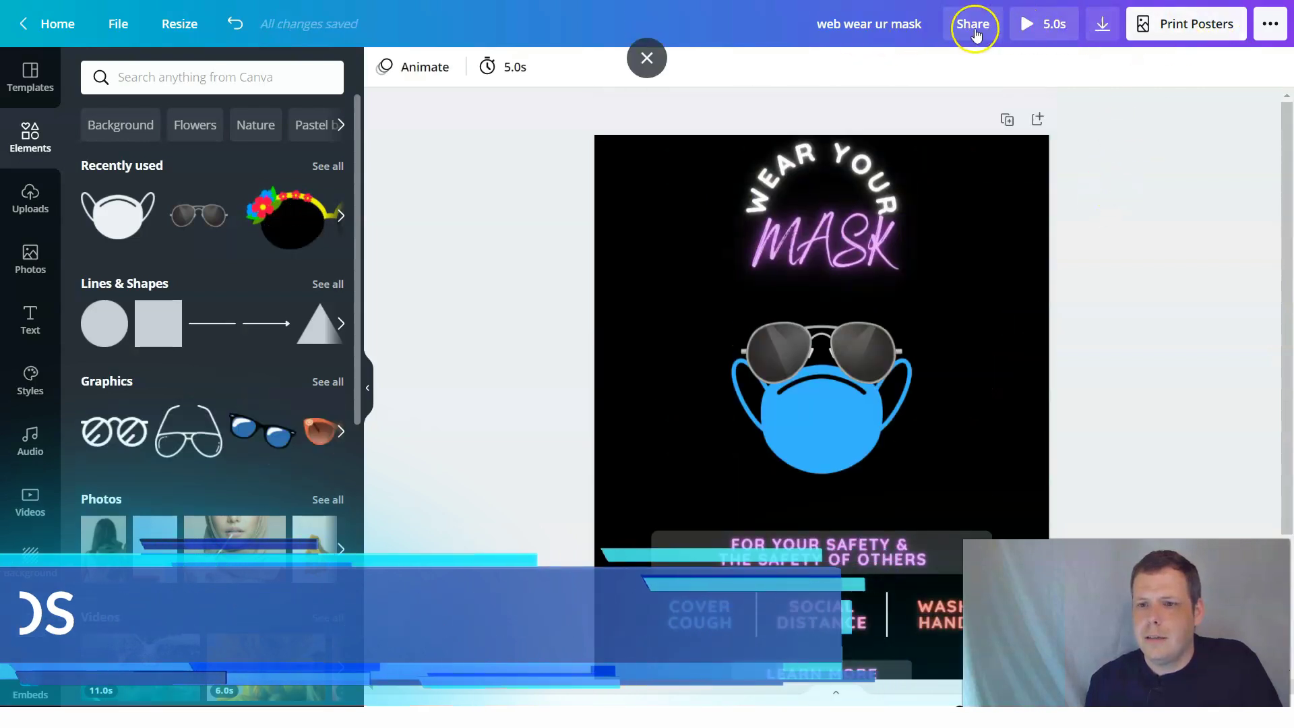
- Bring up the share and publish options with the poster print sizes
click(1270, 25)
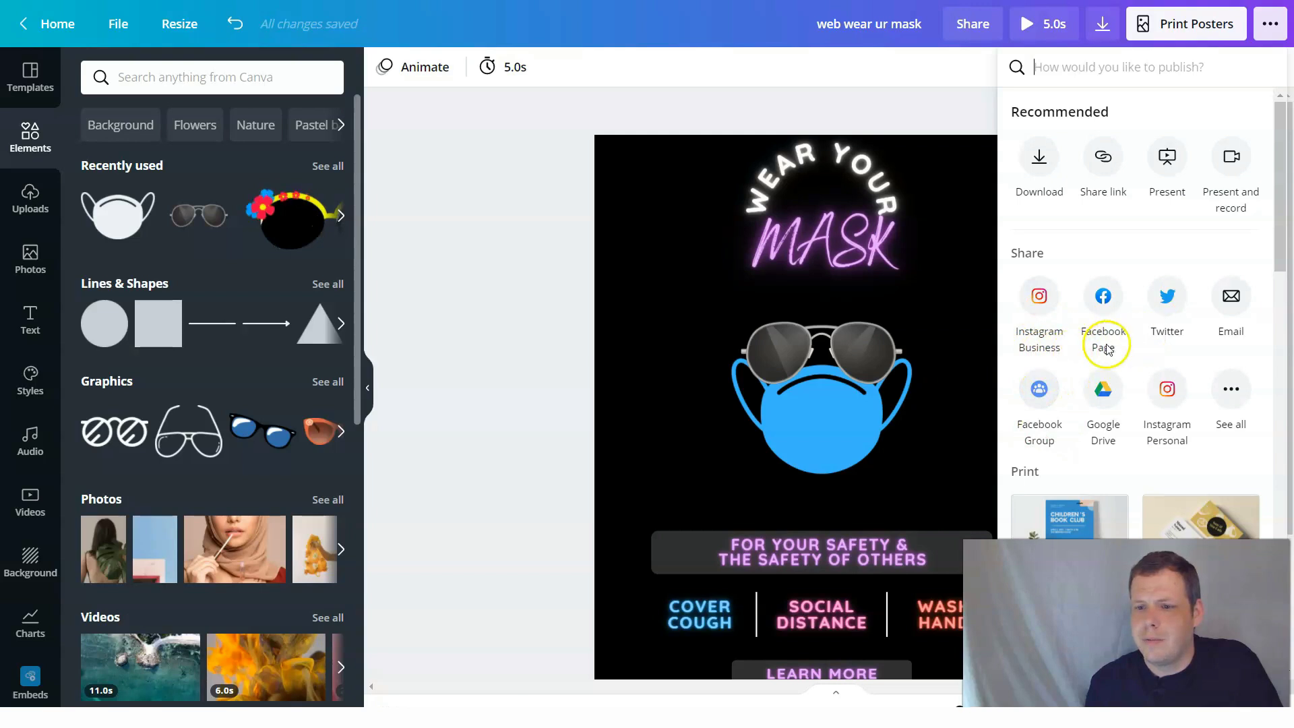
scroll(1154, 435, down, 5)
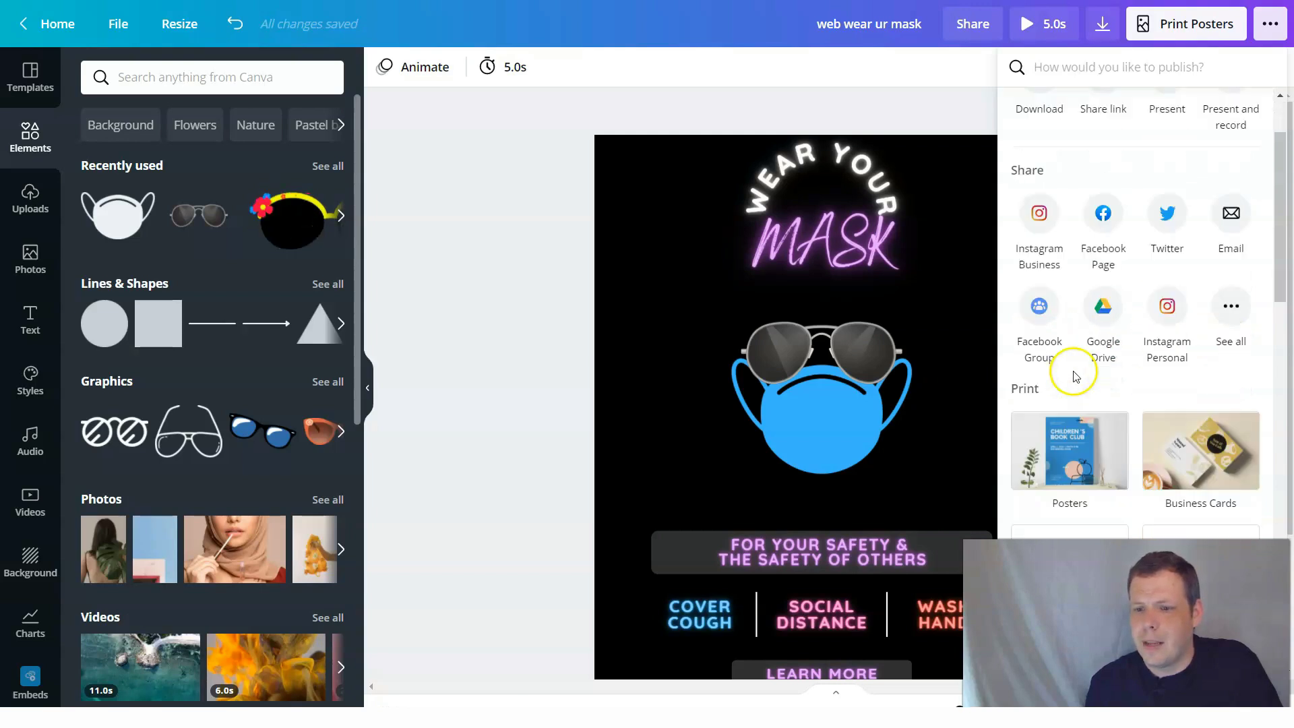
scroll(1135, 195, up, 5)
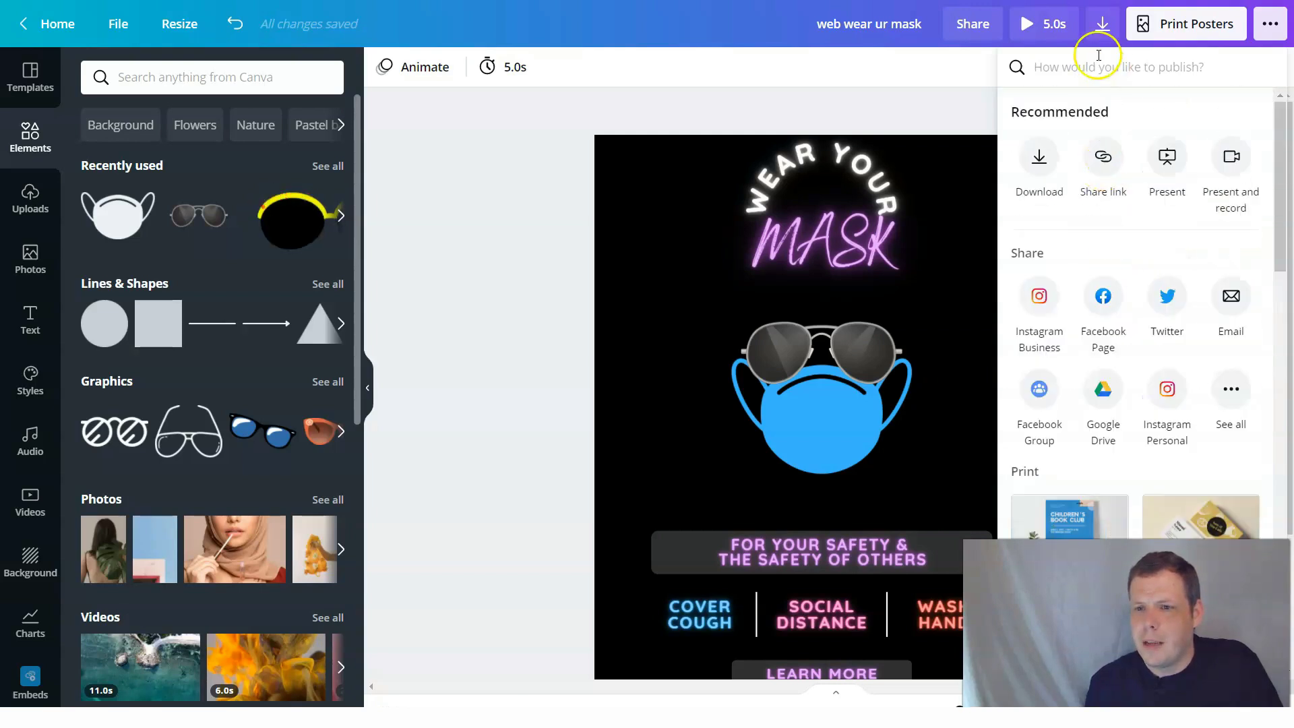
- Compare the A2 and A3 poster print prices, ending on A3
click(1156, 24)
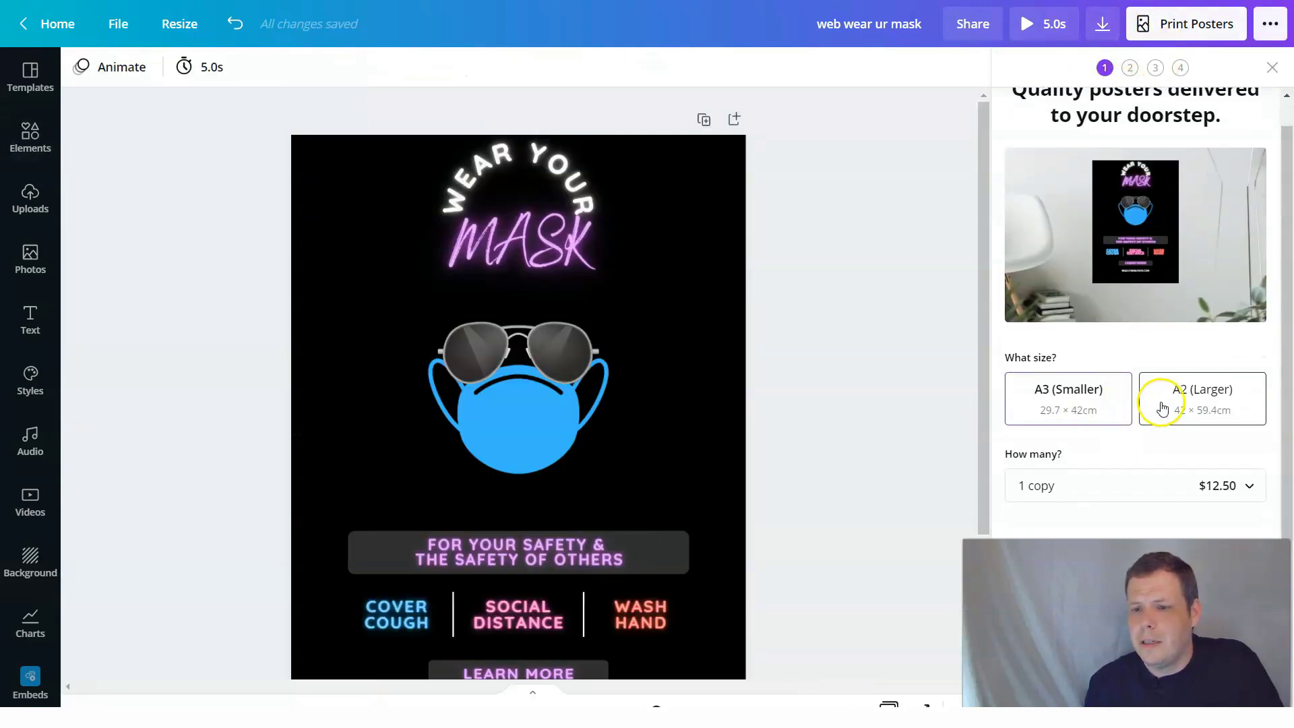
click(1181, 407)
click(1060, 413)
click(1200, 412)
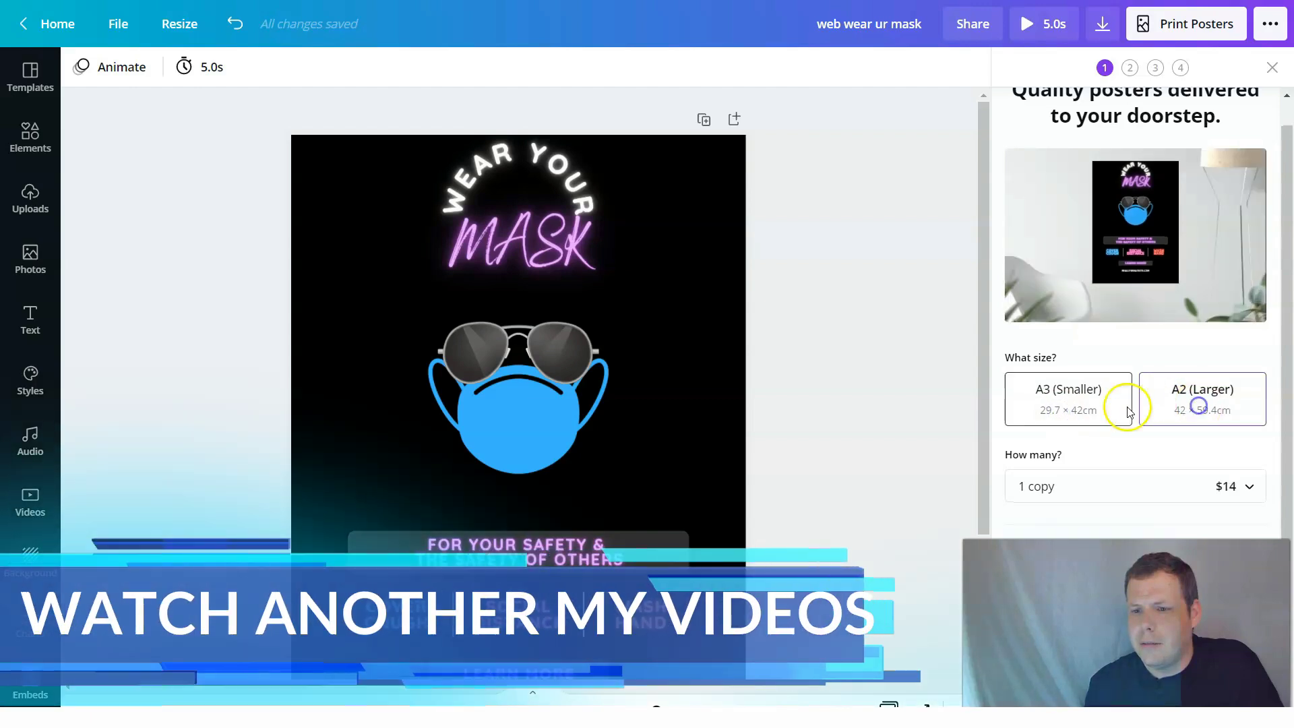
click(1092, 404)
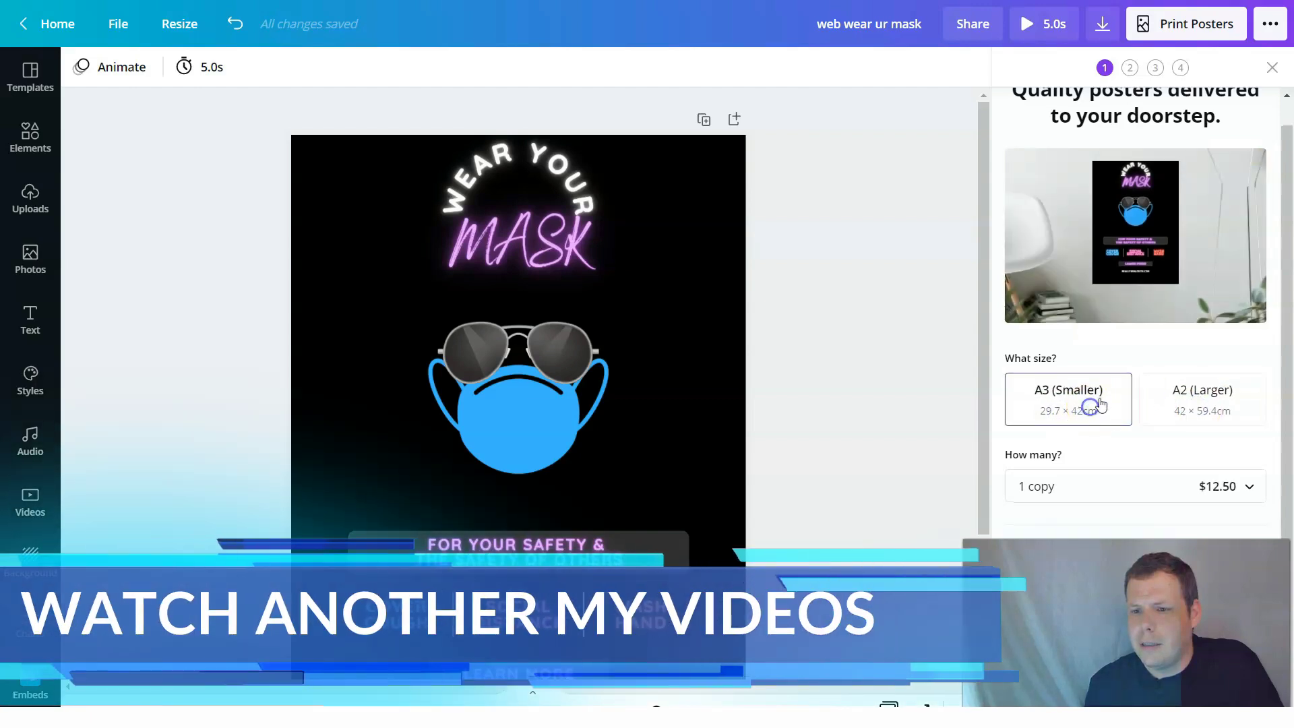
- Review the copy quantities and their prices, then close the print ordering options
click(1179, 483)
scroll(1170, 530, down, 2)
scroll(1168, 531, down, 1)
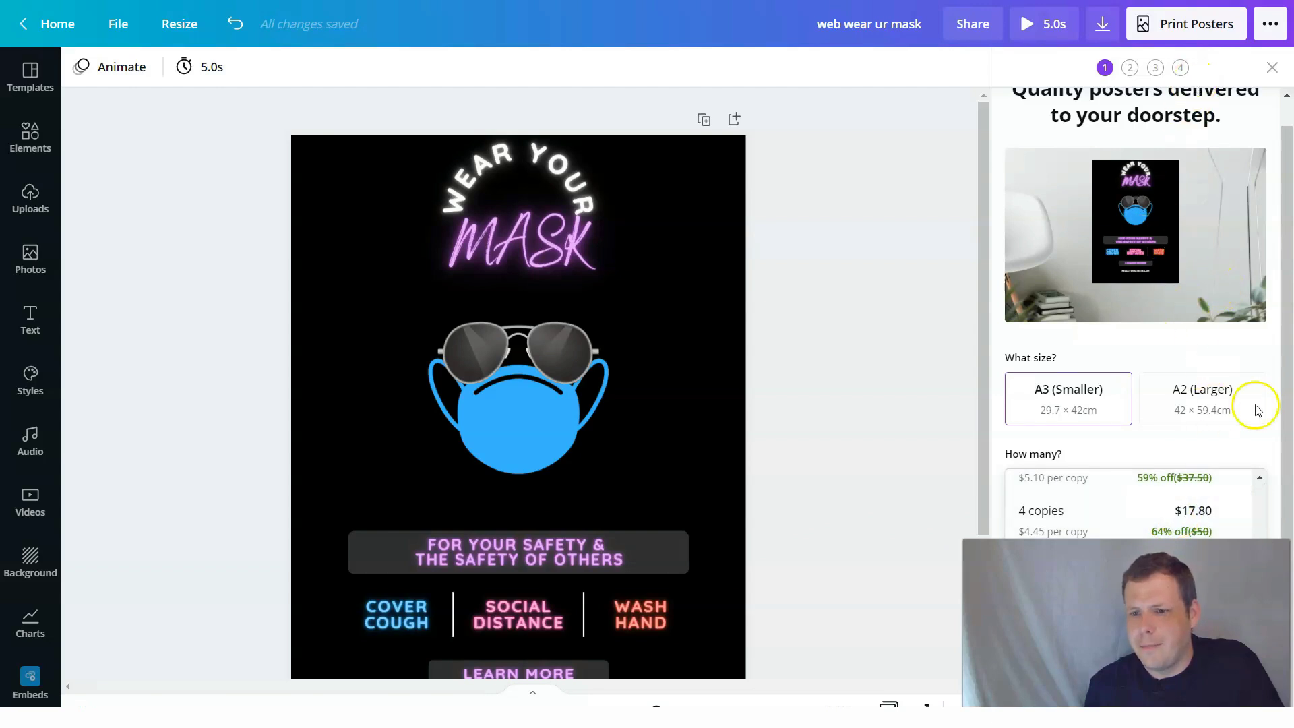
click(1279, 58)
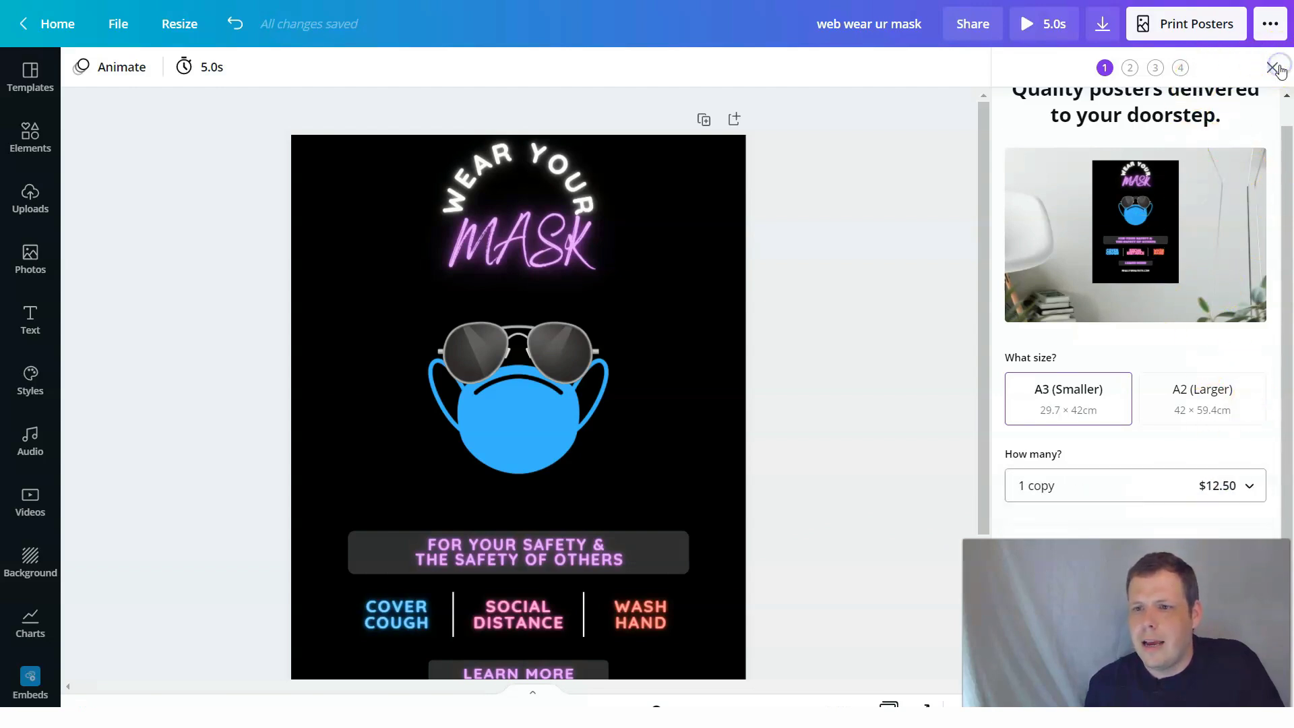
click(1273, 68)
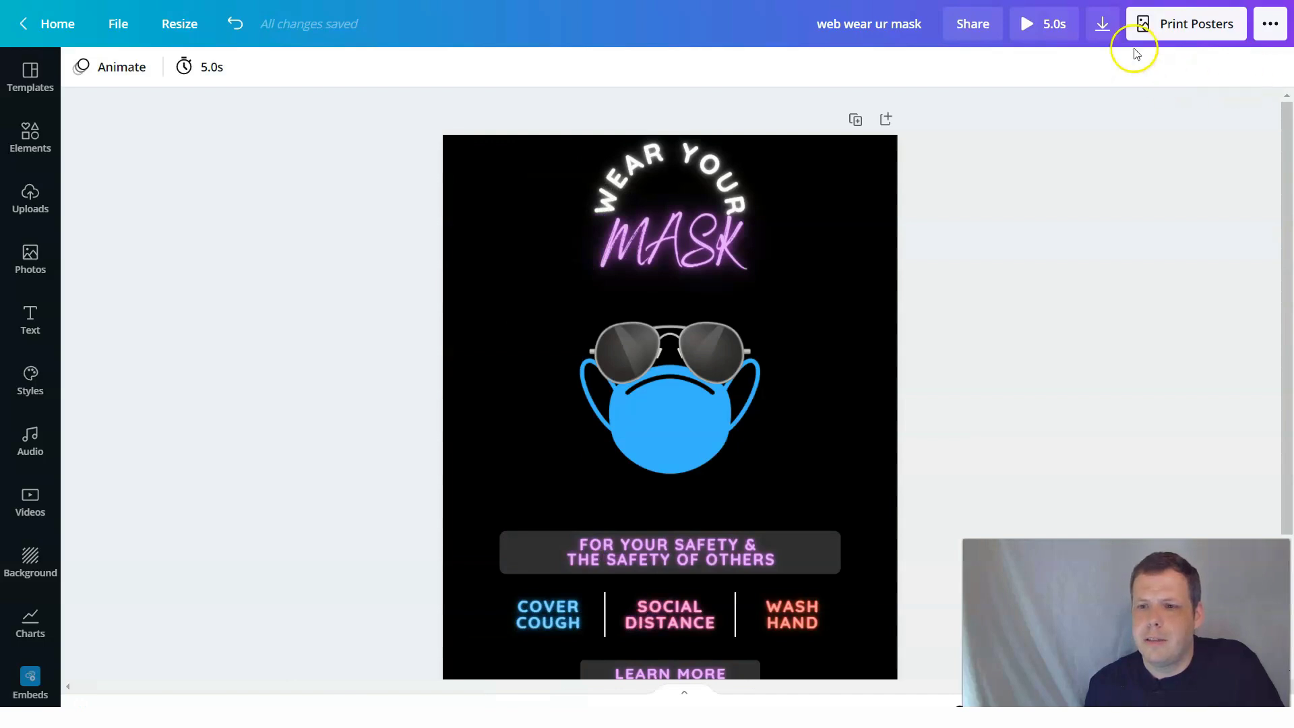
- Set the download file type to MP4 Video and delete 'web' from the design title
click(1106, 25)
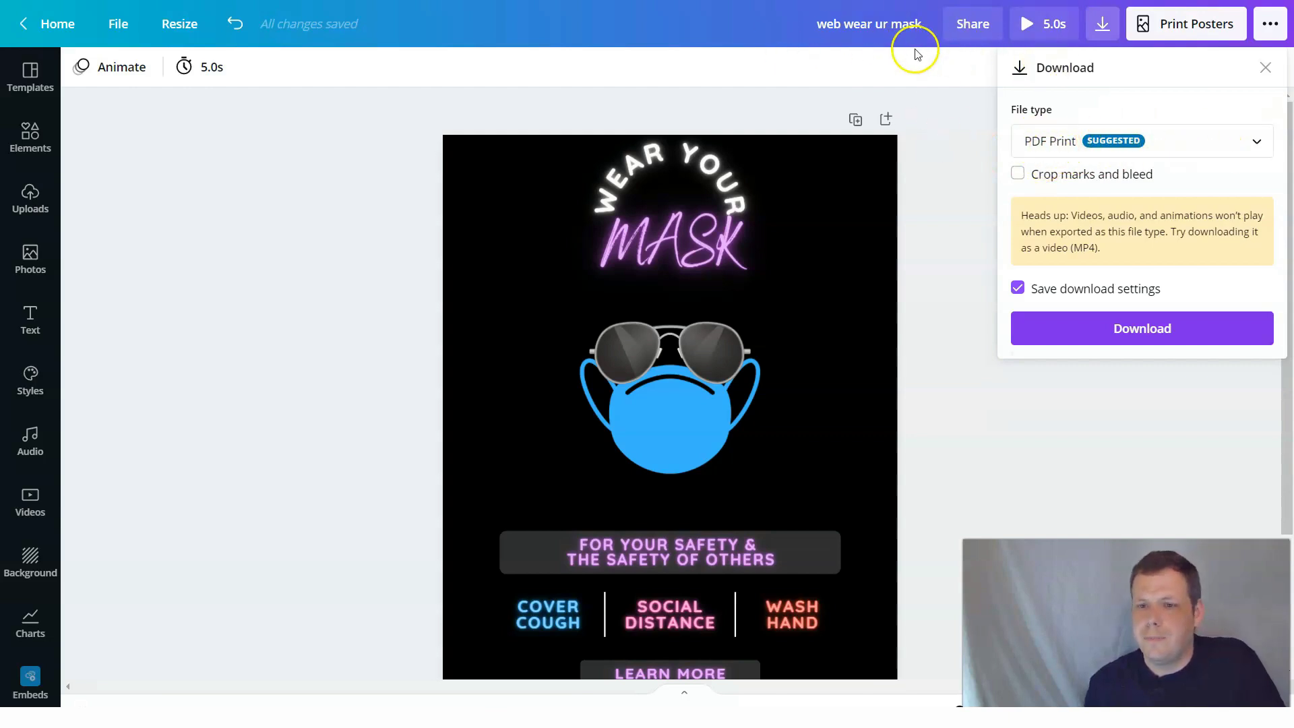
click(1058, 155)
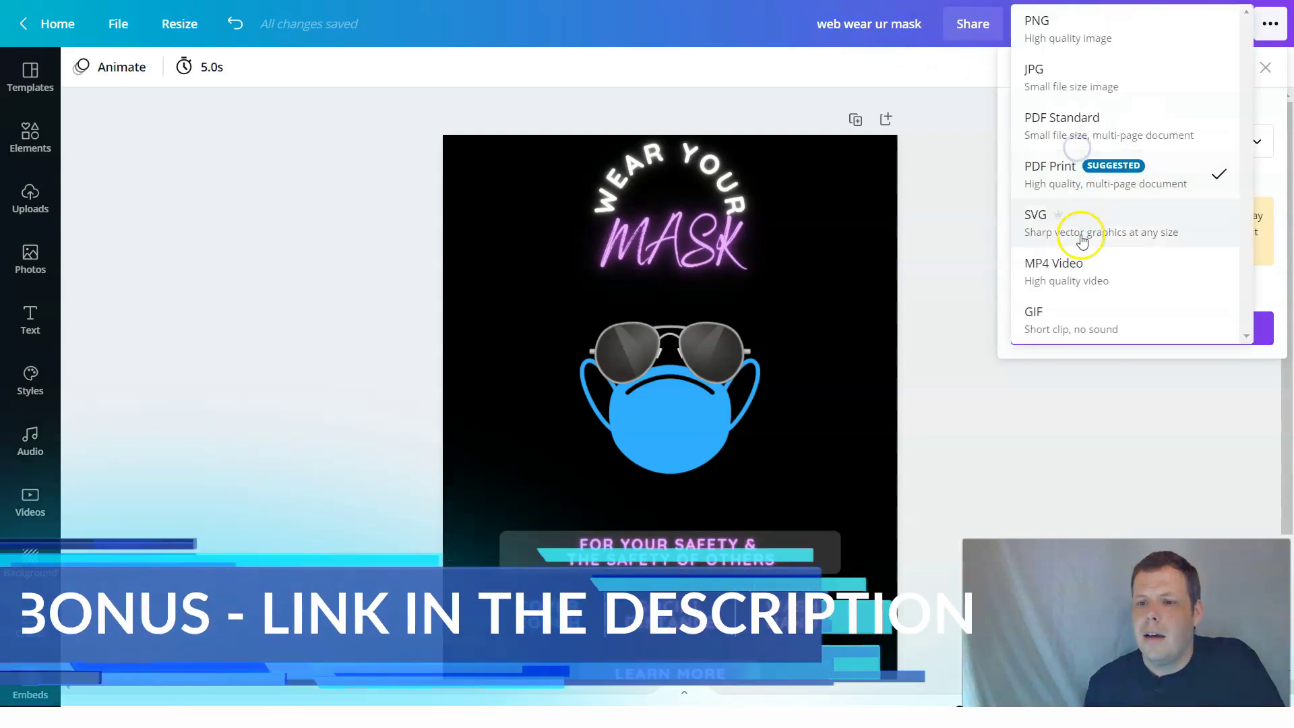
click(1069, 264)
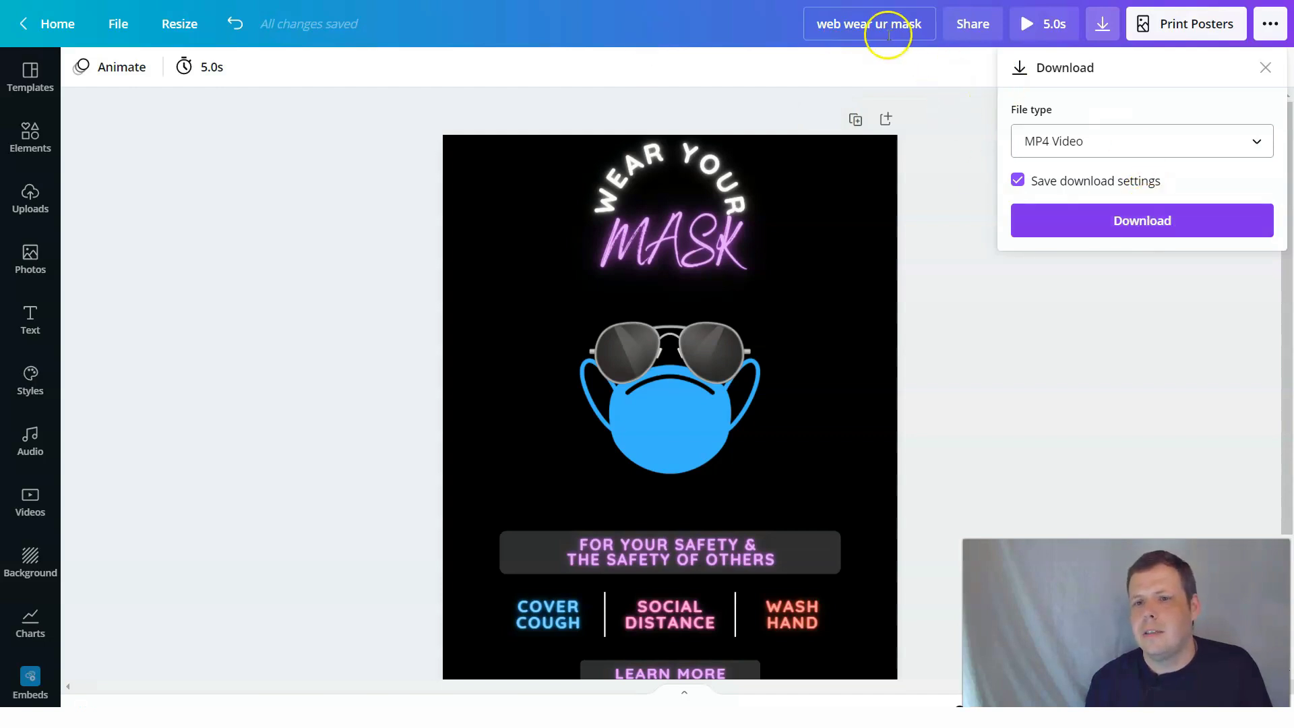
click(840, 24)
key(BackSpace)
key(BackSpace)
key(BackSpace)
key(BackSpace)
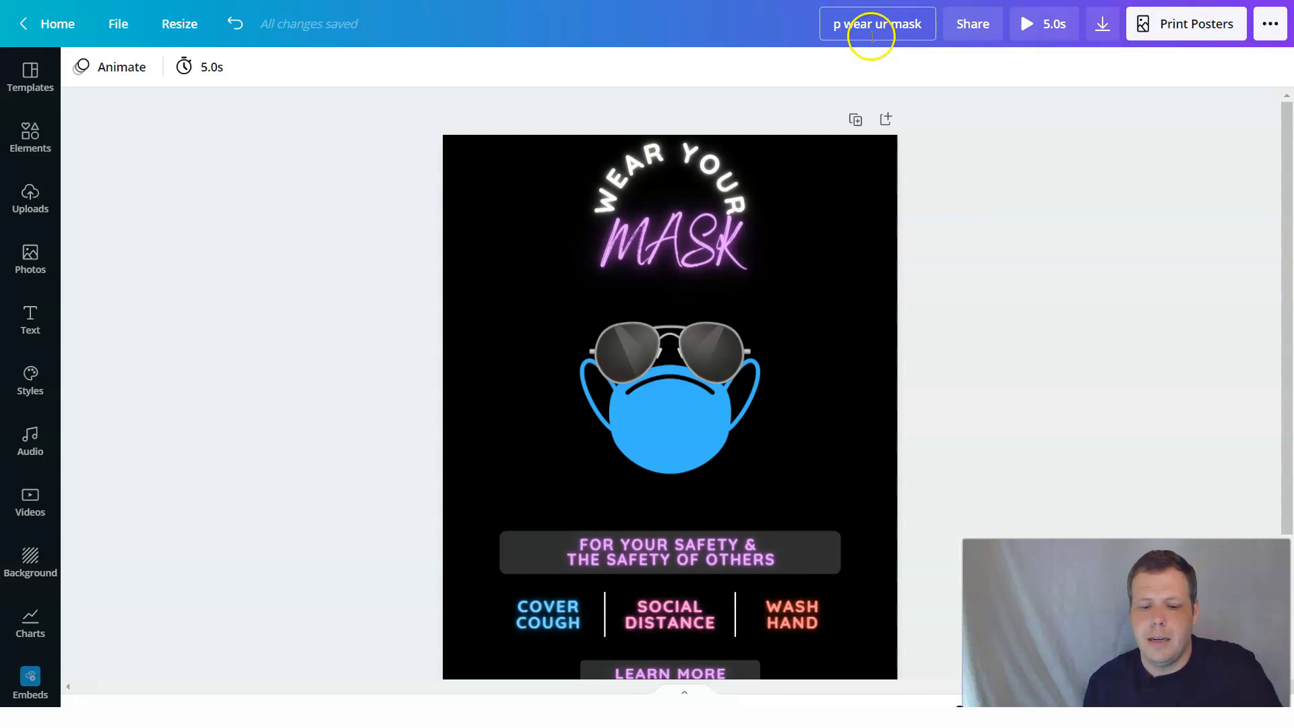
- Retitle the design 'pdf wear ur mask' and switch the download file type to PDF Print
text(pdf)
click(1078, 224)
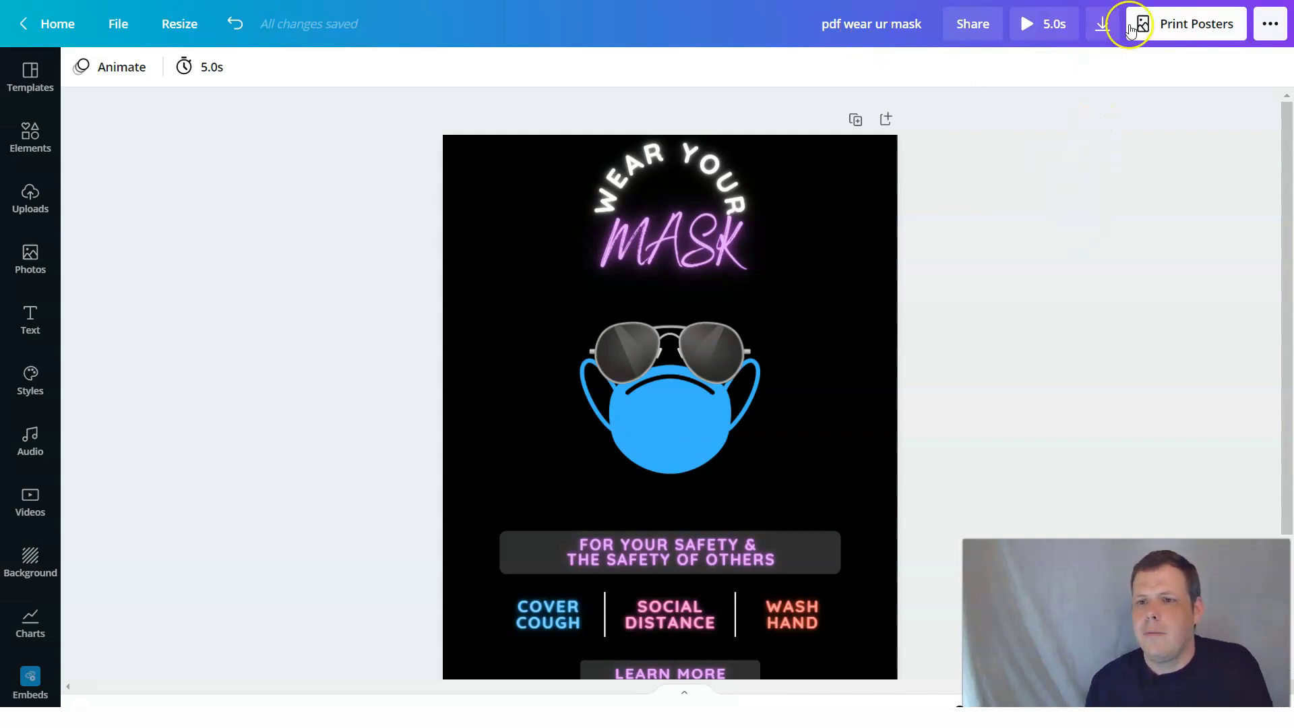
click(1101, 25)
click(1096, 142)
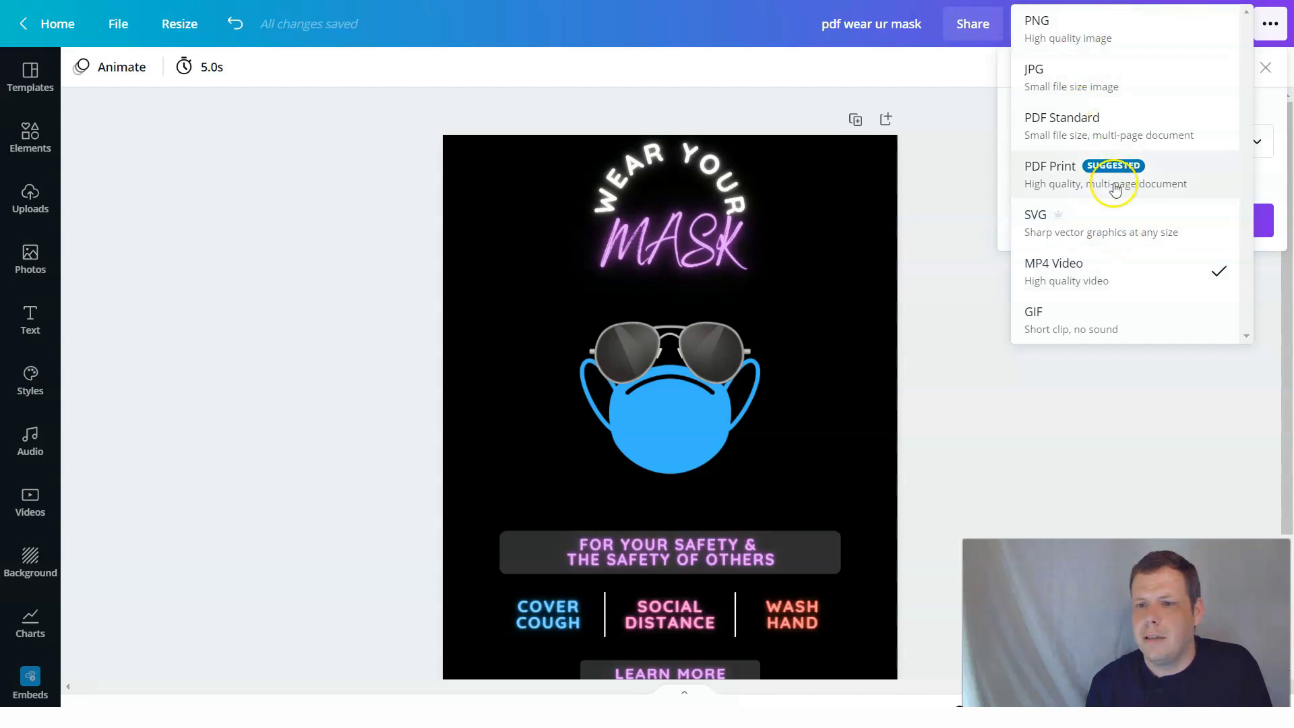
click(1039, 192)
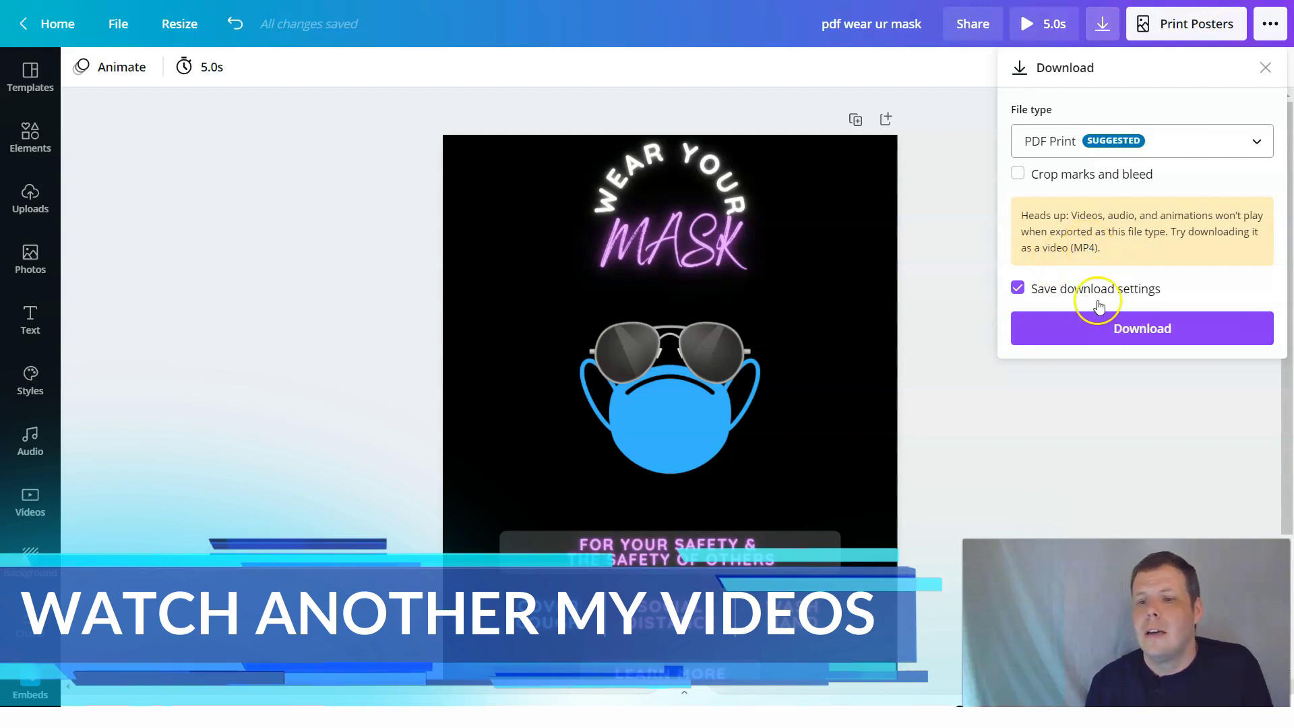
click(986, 151)
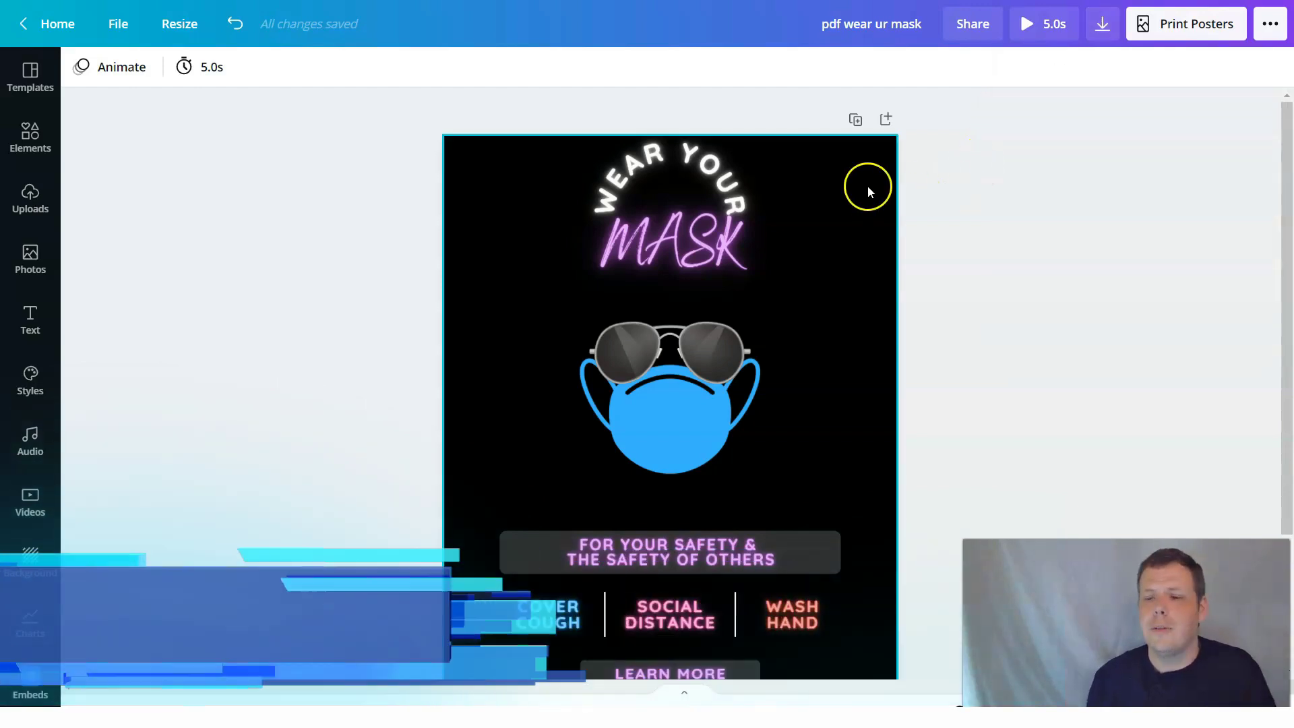